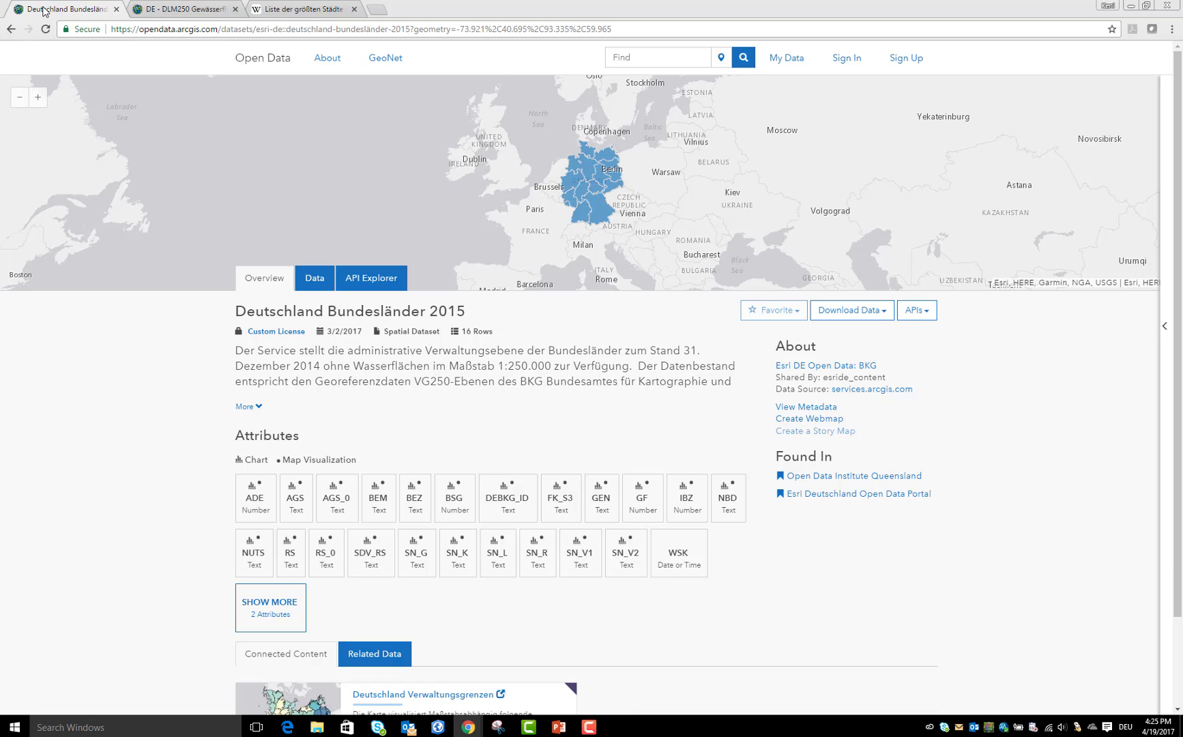
# Open the download options for the DE - DLM250 Gewässerflächen dataset, and switch to ArcGIS Pro
pyautogui.click(183, 14)
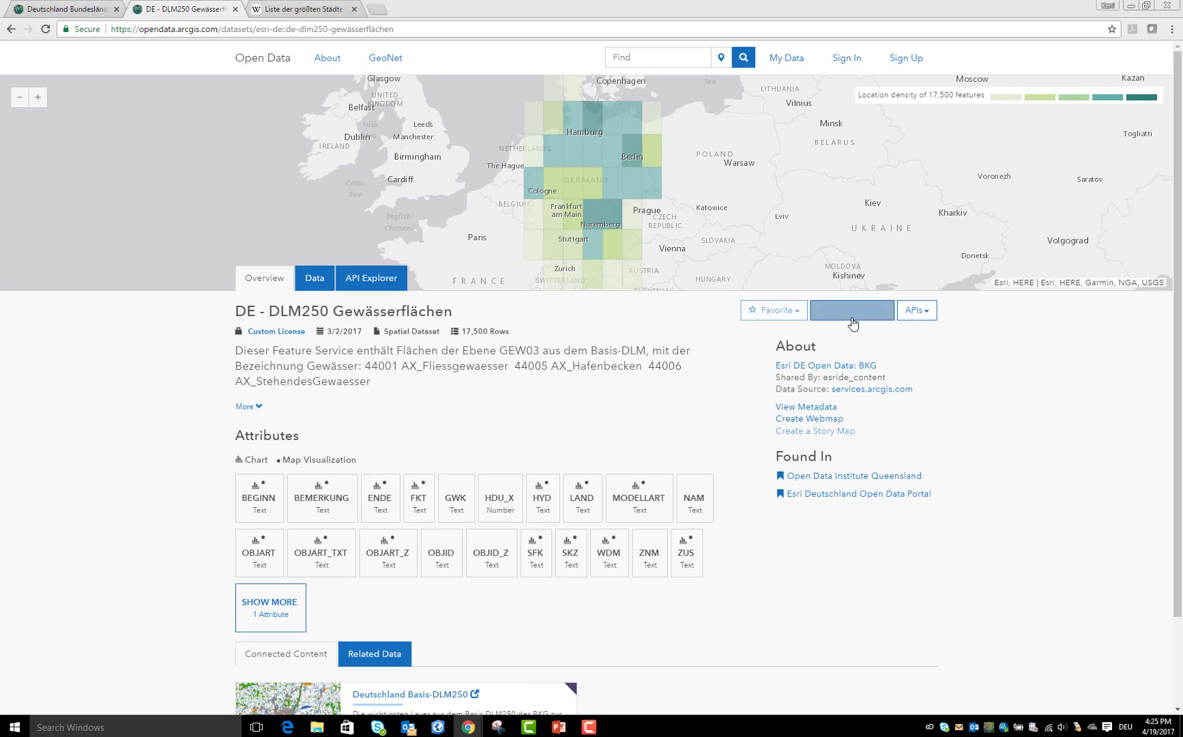
pyautogui.click(884, 320)
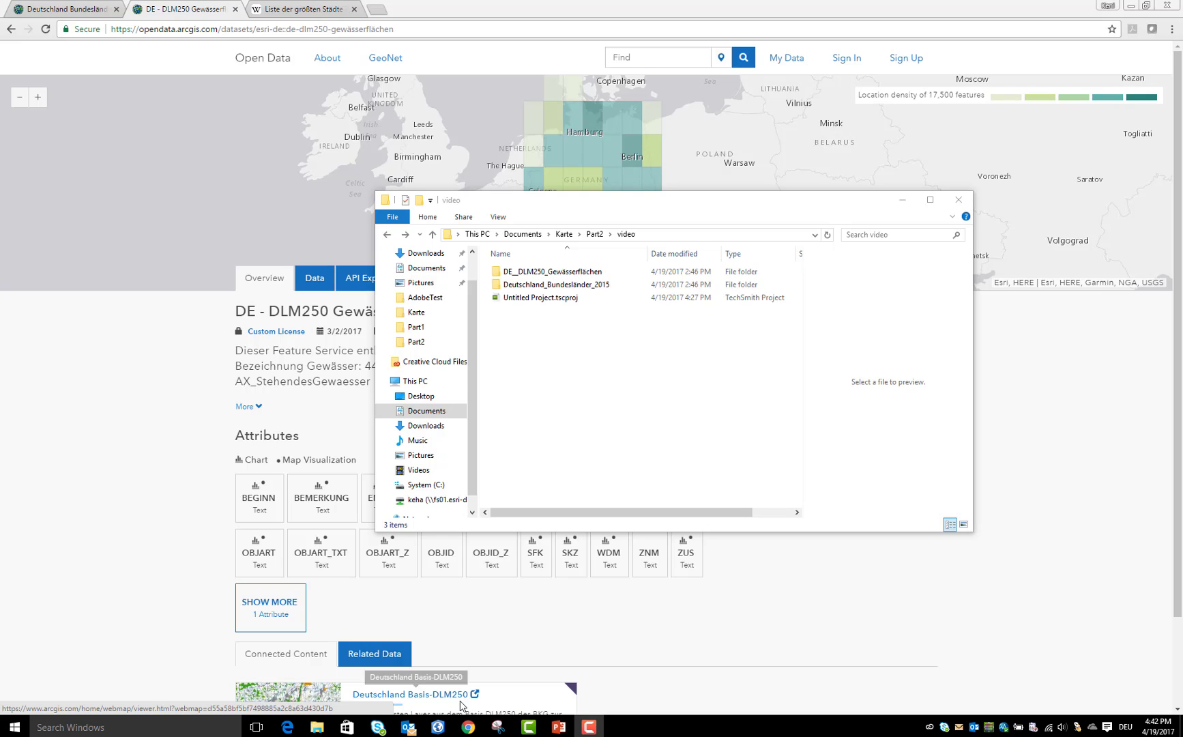
pyautogui.click(439, 732)
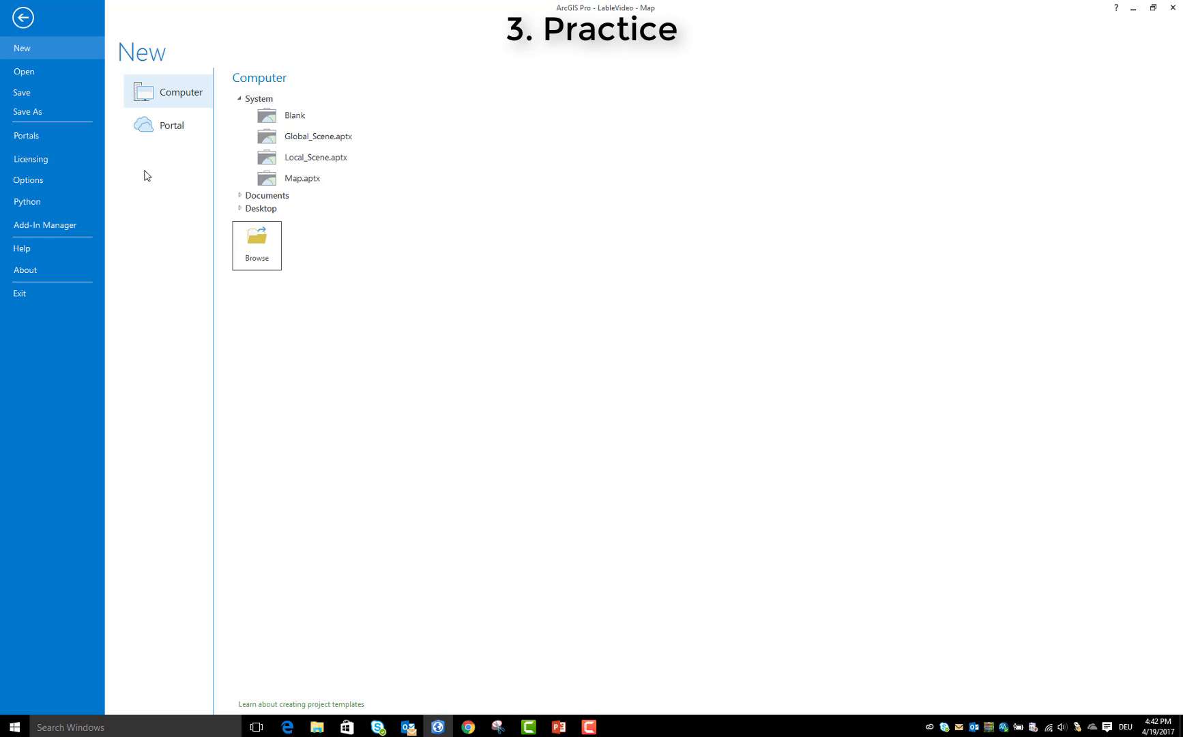
pyautogui.click(300, 115)
pyautogui.moveTo(516, 341); pyautogui.dragTo(404, 339)
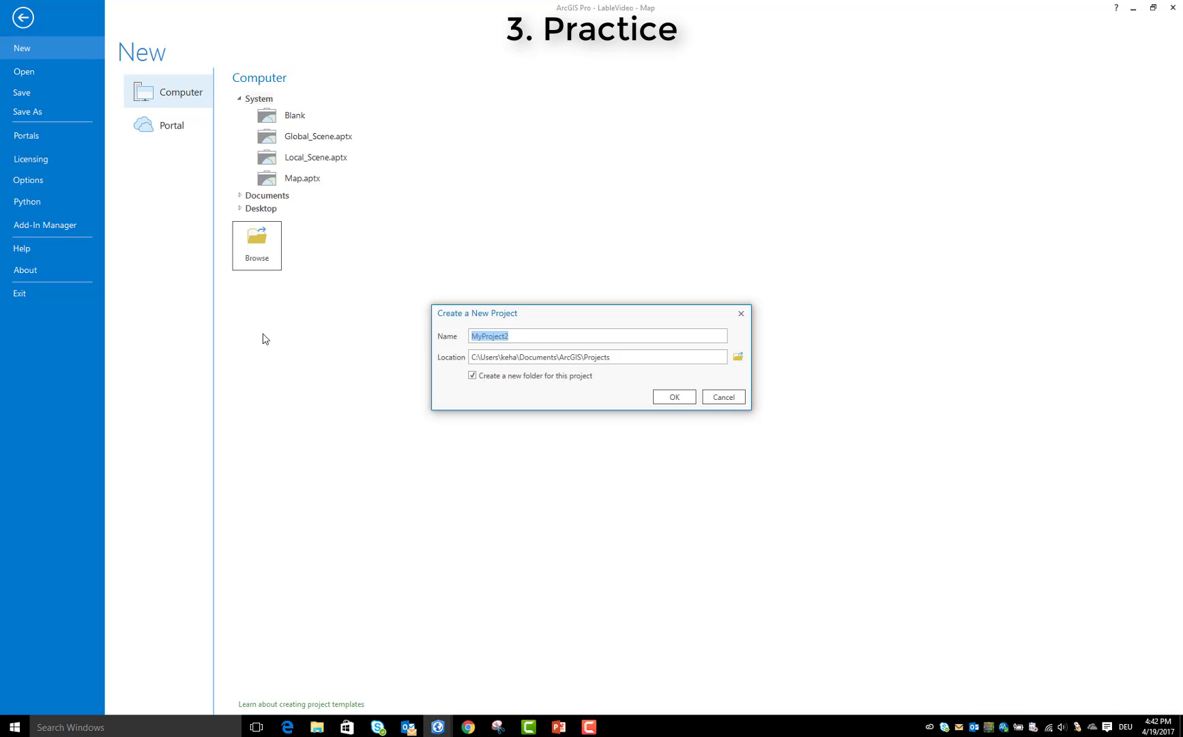
pyautogui.click(724, 397)
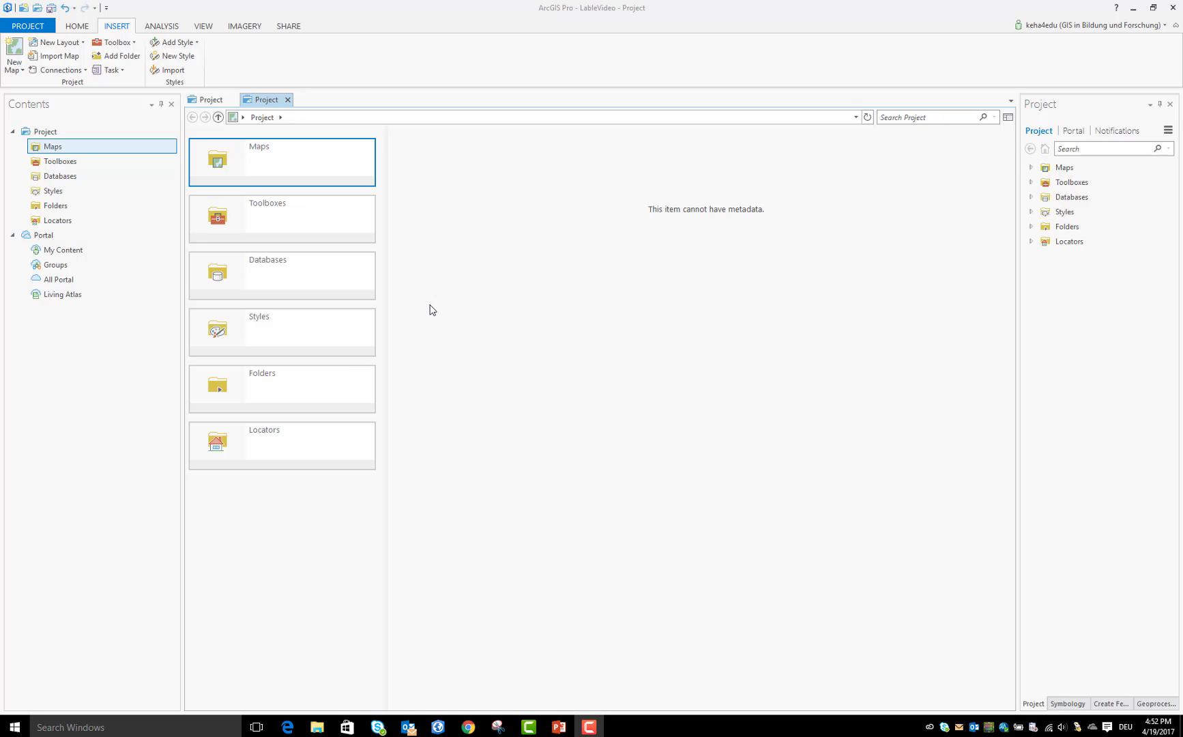
# Insert a new map into the project and turn off its Topographic basemap layer
pyautogui.click(119, 26)
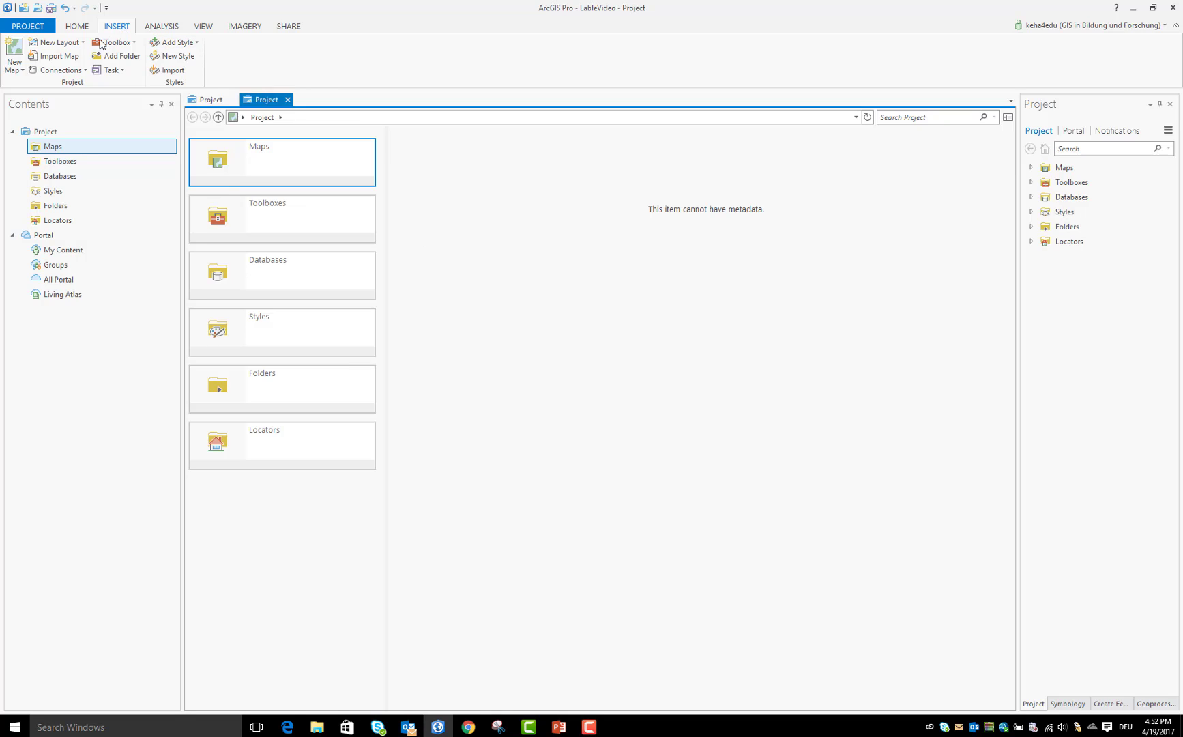
pyautogui.click(15, 66)
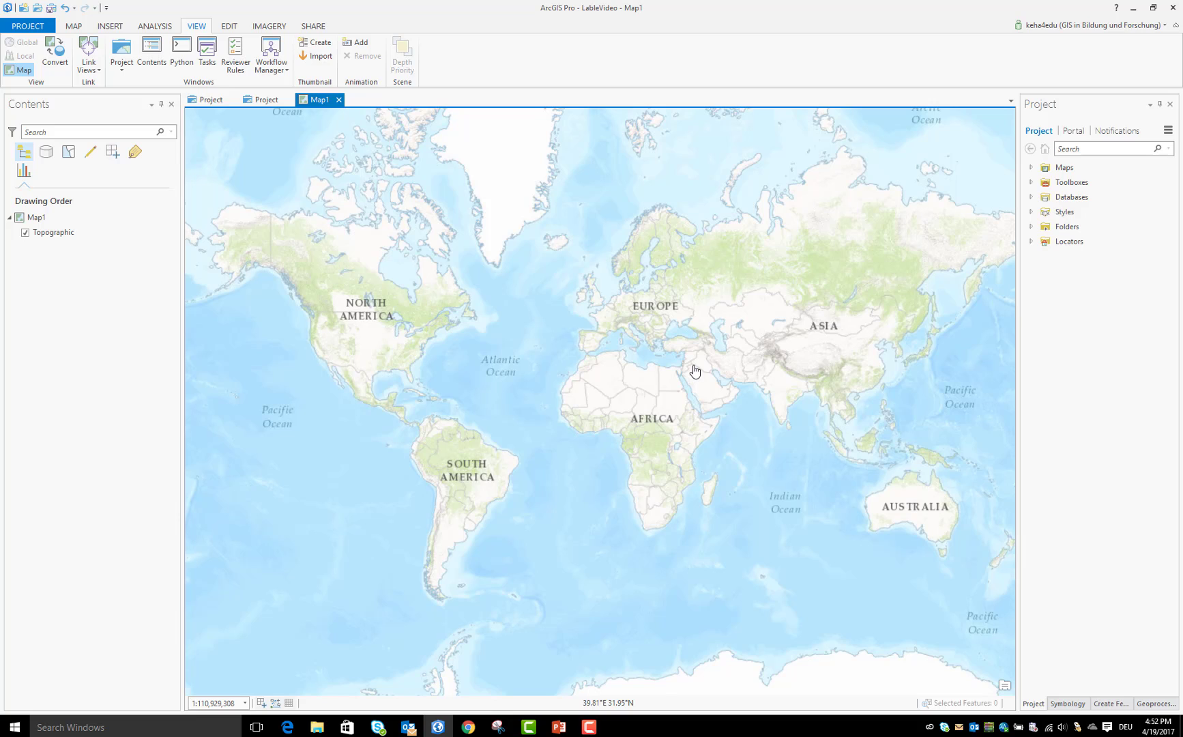
pyautogui.click(56, 236)
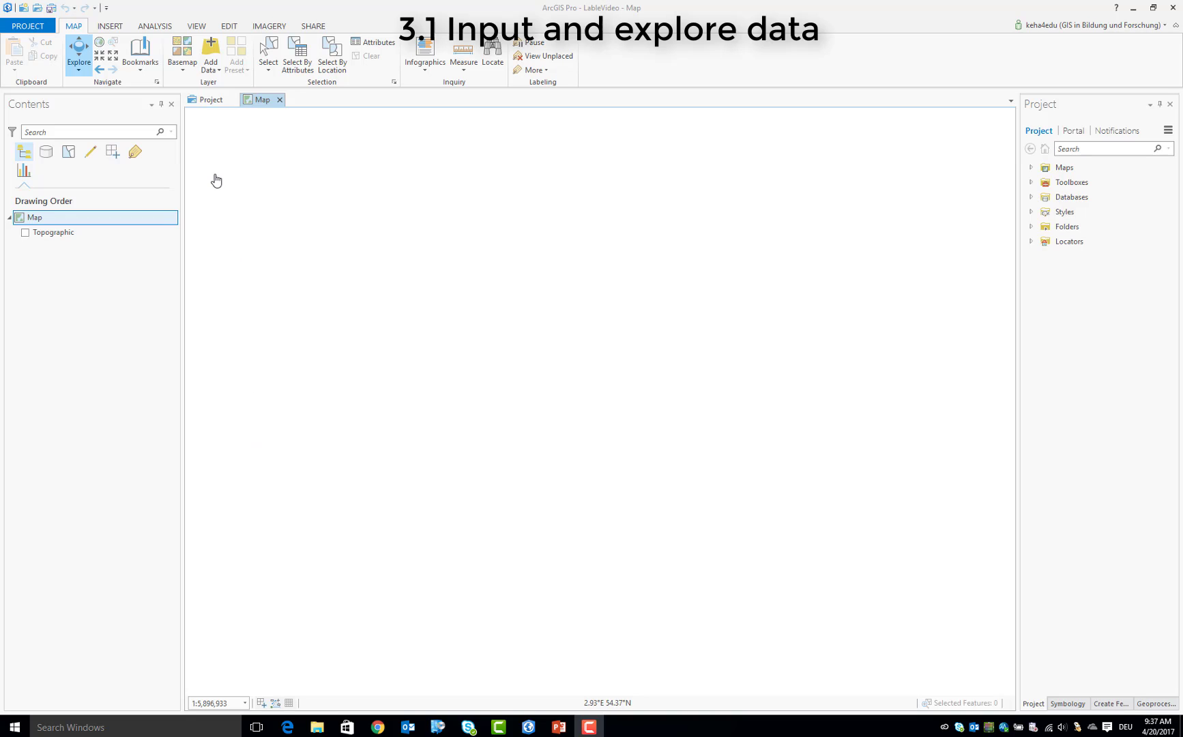
# Add the DE__DLM250_Gewässerflächen.shp shapefile to the map
pyautogui.click(209, 56)
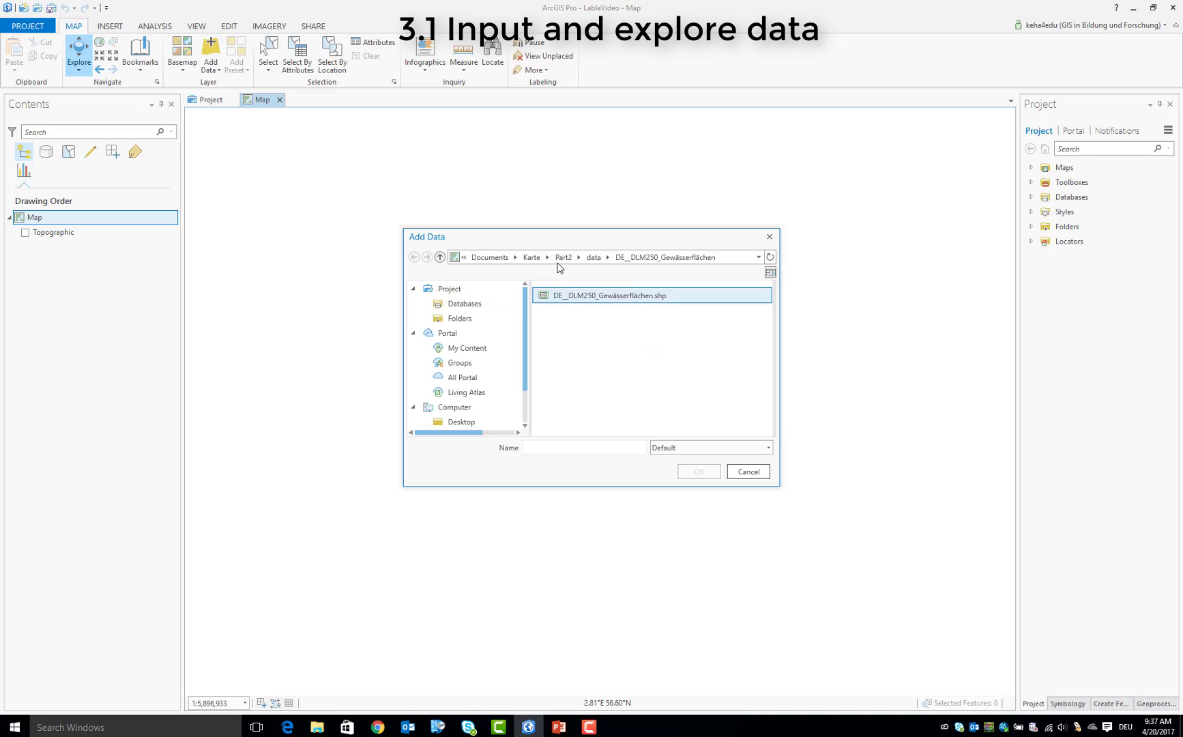
pyautogui.moveTo(468, 246); pyautogui.dragTo(343, 249)
pyautogui.click(482, 306)
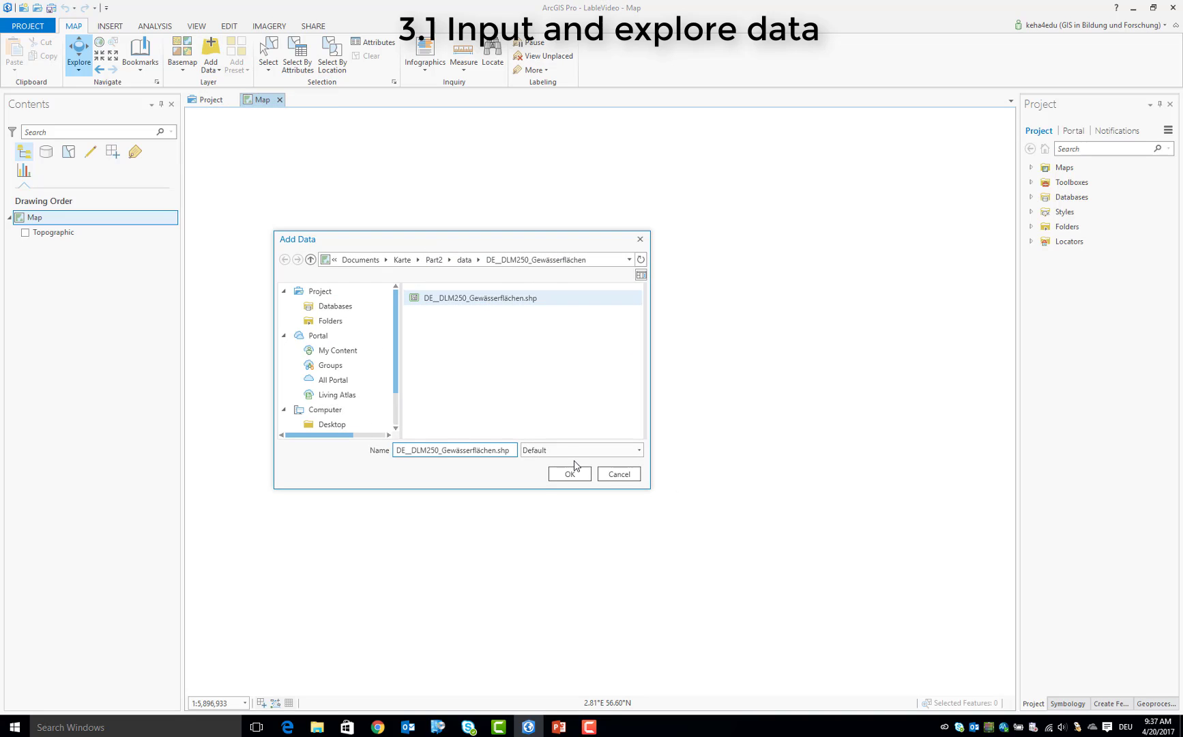
pyautogui.click(571, 478)
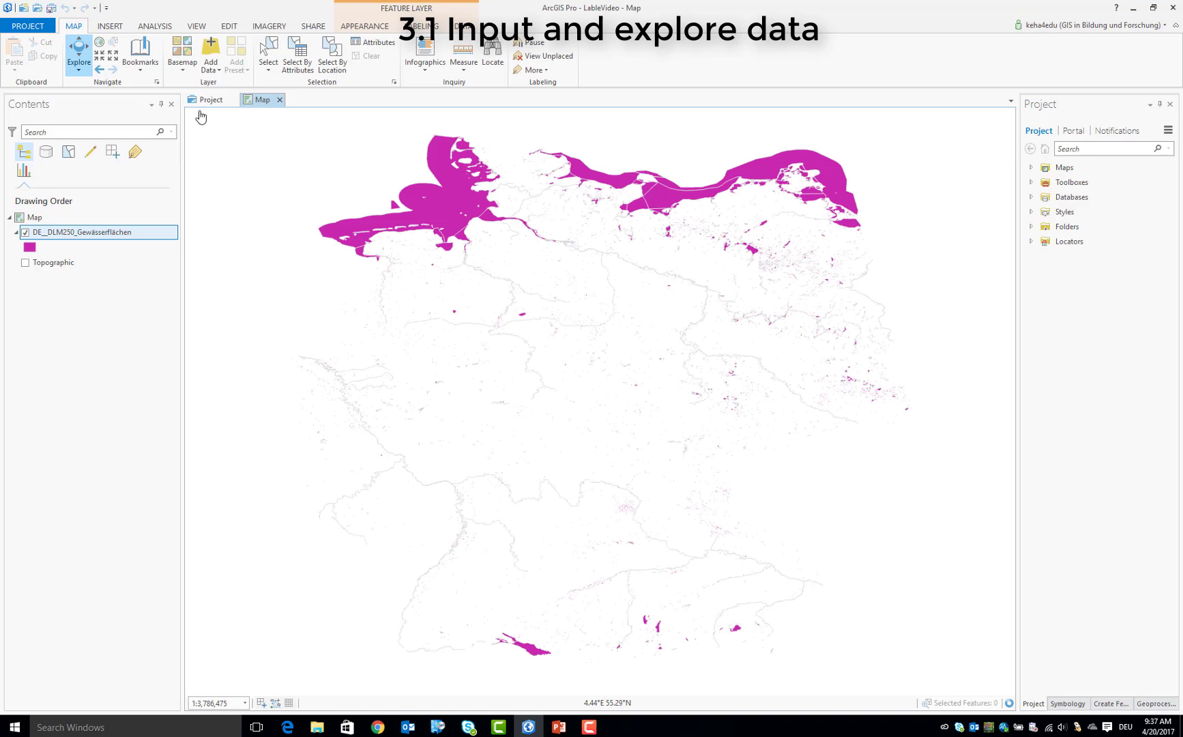
# Add the shapefile from the Deutschland_Bundesländer_2015 folder inside the data folder to the map
pyautogui.click(210, 45)
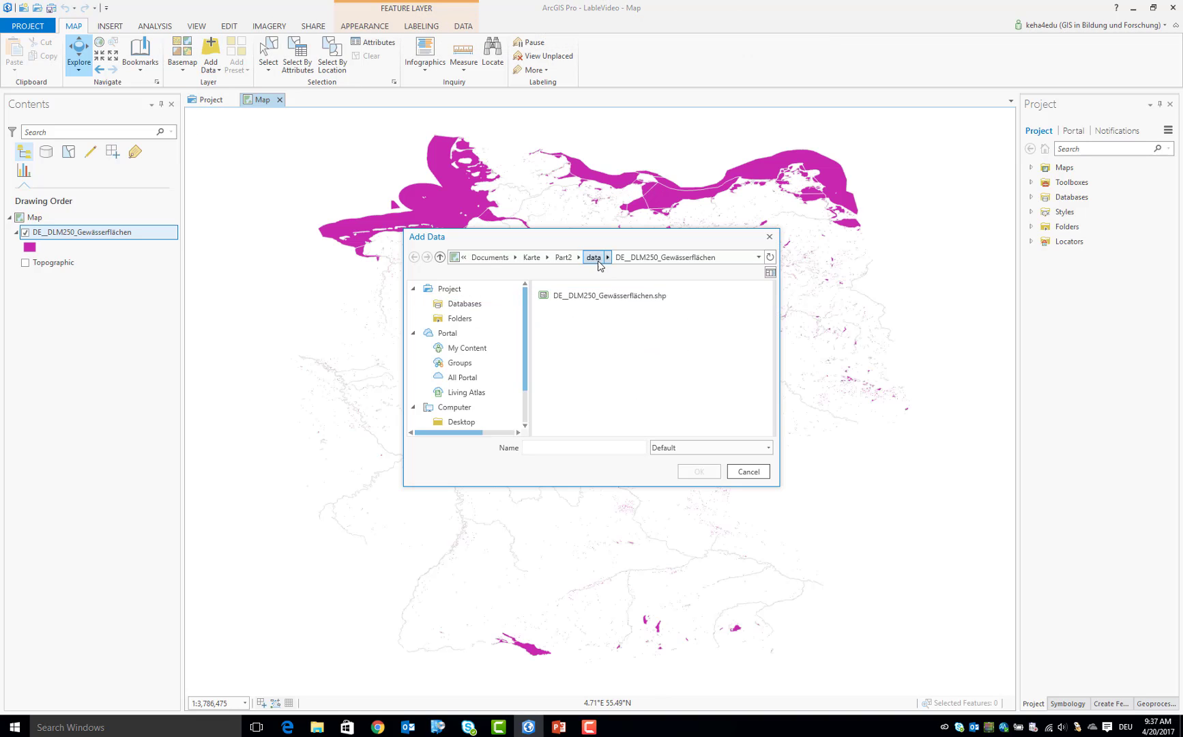
pyautogui.click(594, 257)
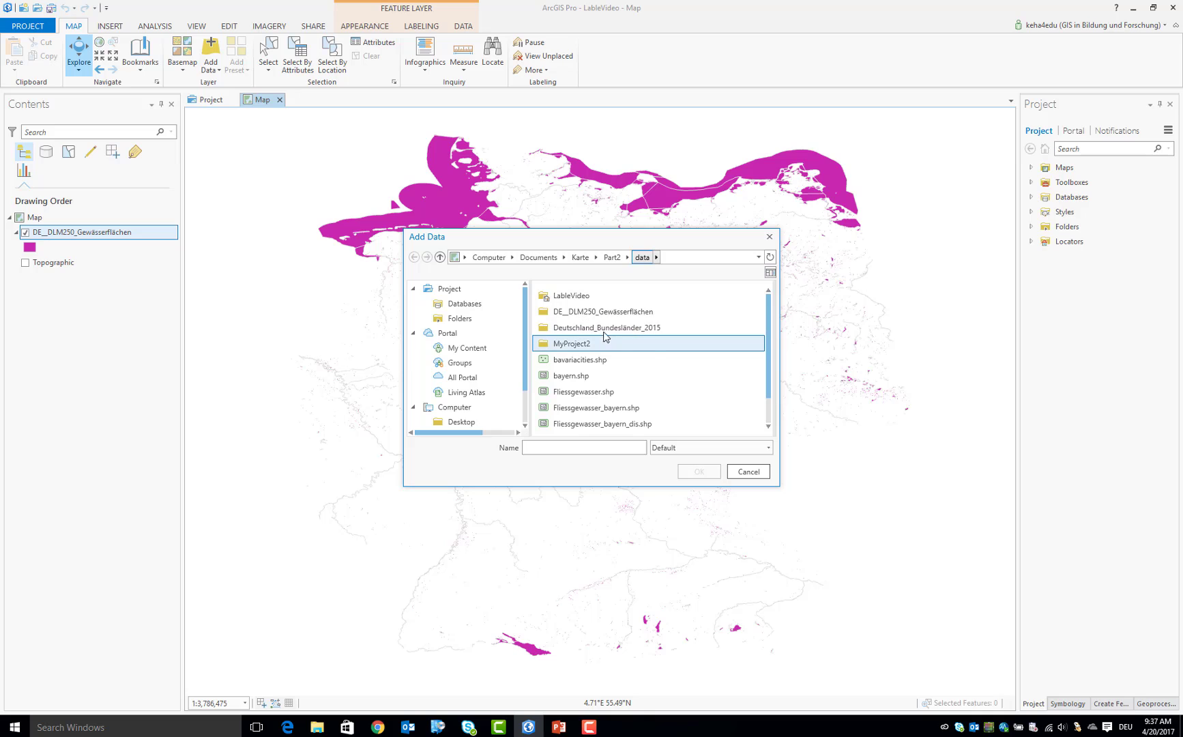
pyautogui.doubleClick(595, 333)
pyautogui.doubleClick(584, 299)
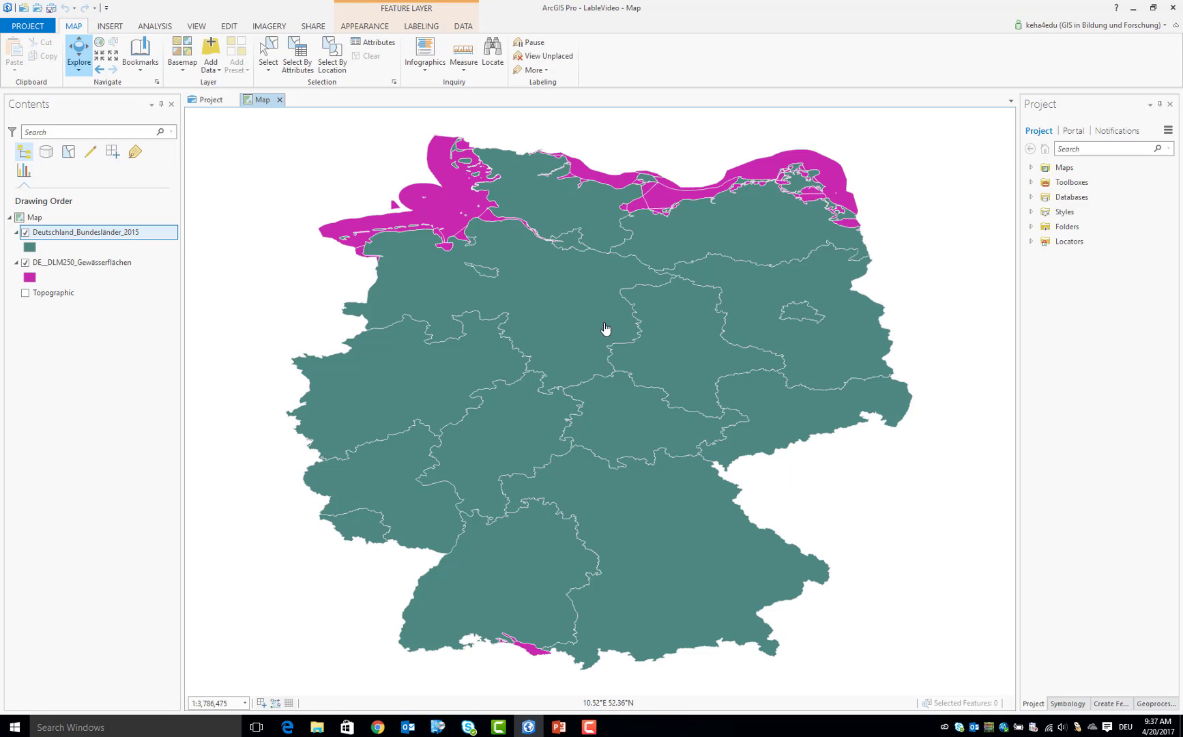
# Move the Deutschland_Bundesländer_2015 layer below the DE__DLM250_Gewässerflächen layer in the drawing order
pyautogui.click(82, 234)
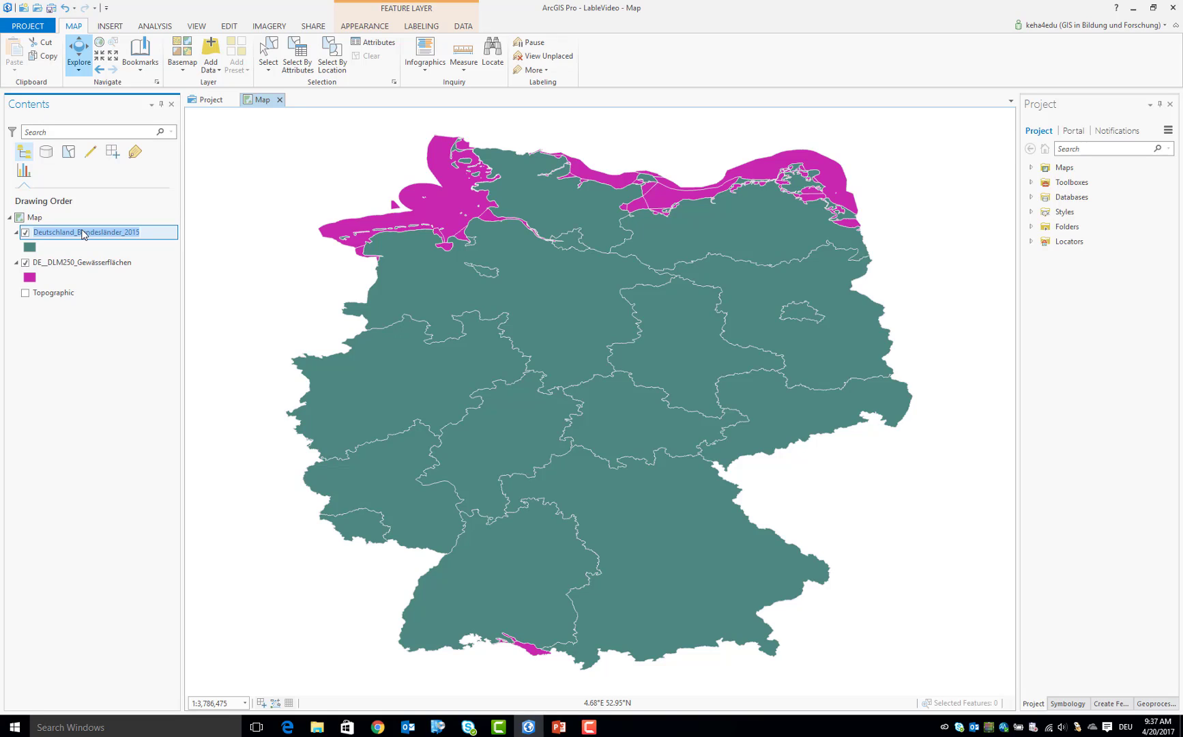
pyautogui.click(79, 240)
pyautogui.moveTo(74, 233); pyautogui.dragTo(76, 285)
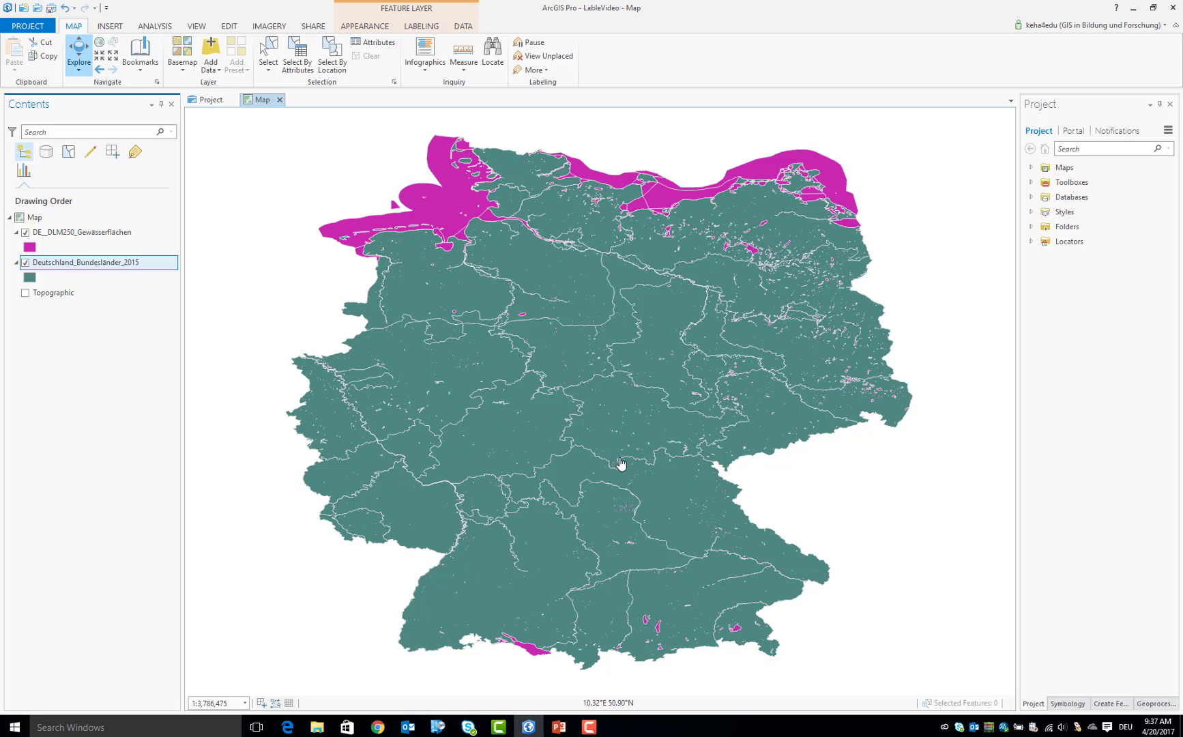
# Inspect the attributes of the large southeastern state in its map pop-up, and close the pop-up
pyautogui.moveTo(622, 465); pyautogui.dragTo(621, 434)
pyautogui.scroll(5, 634, 455)
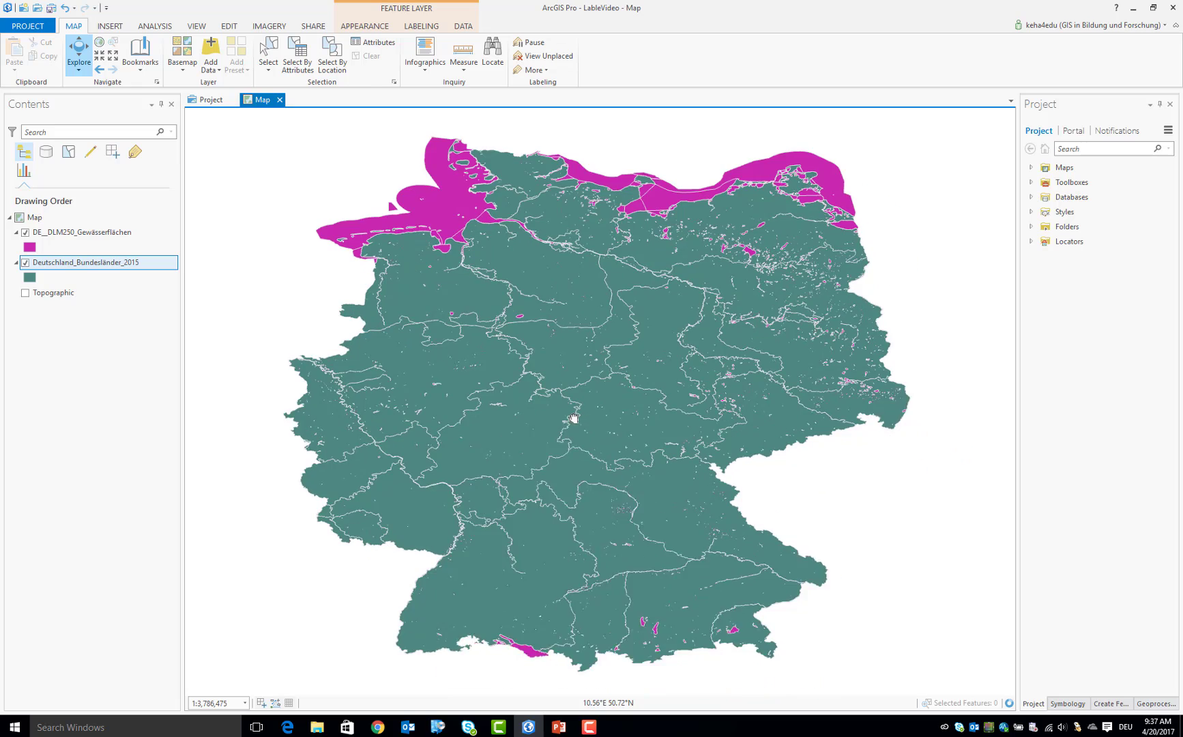
pyautogui.scroll(-6, 571, 450)
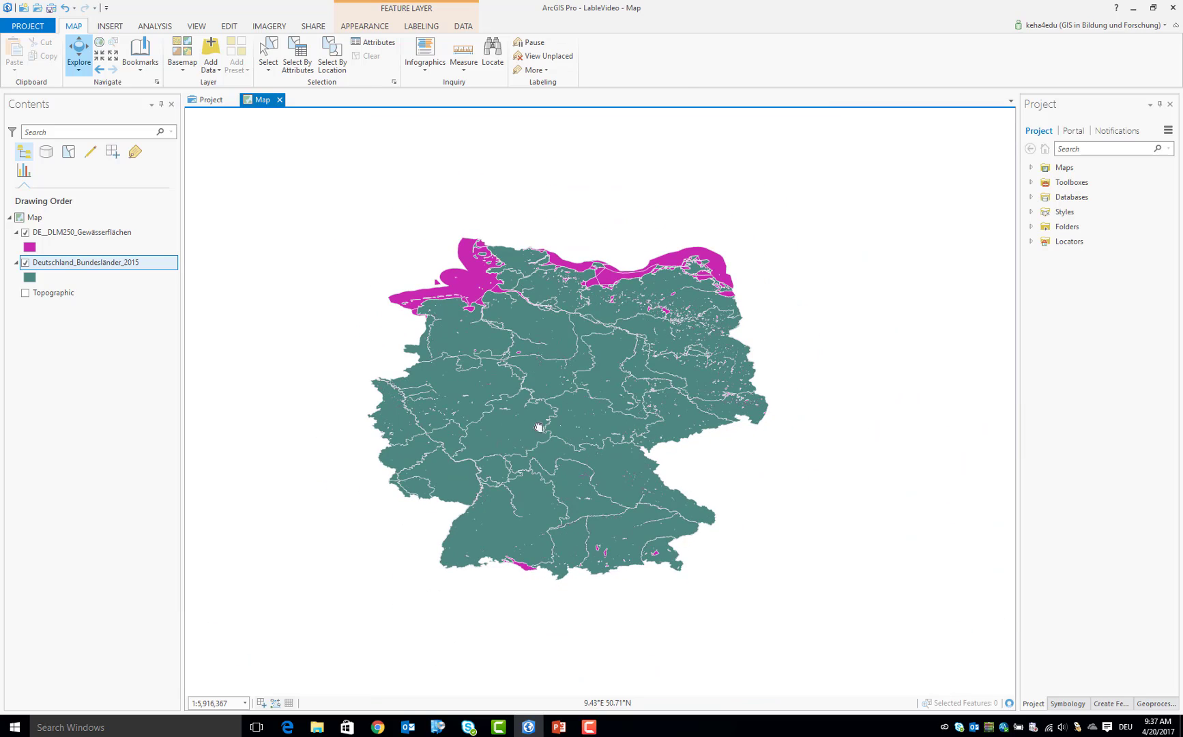
pyautogui.click(644, 529)
pyautogui.scroll(-2, 701, 590)
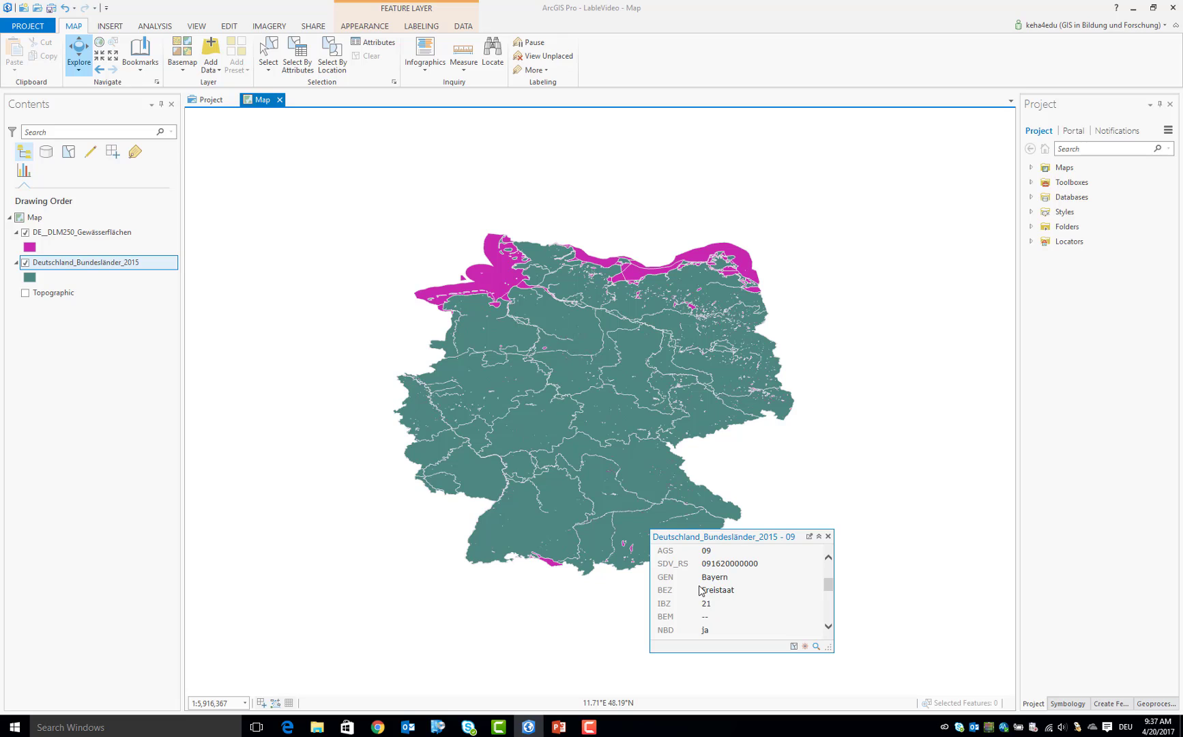
pyautogui.scroll(-3, 700, 590)
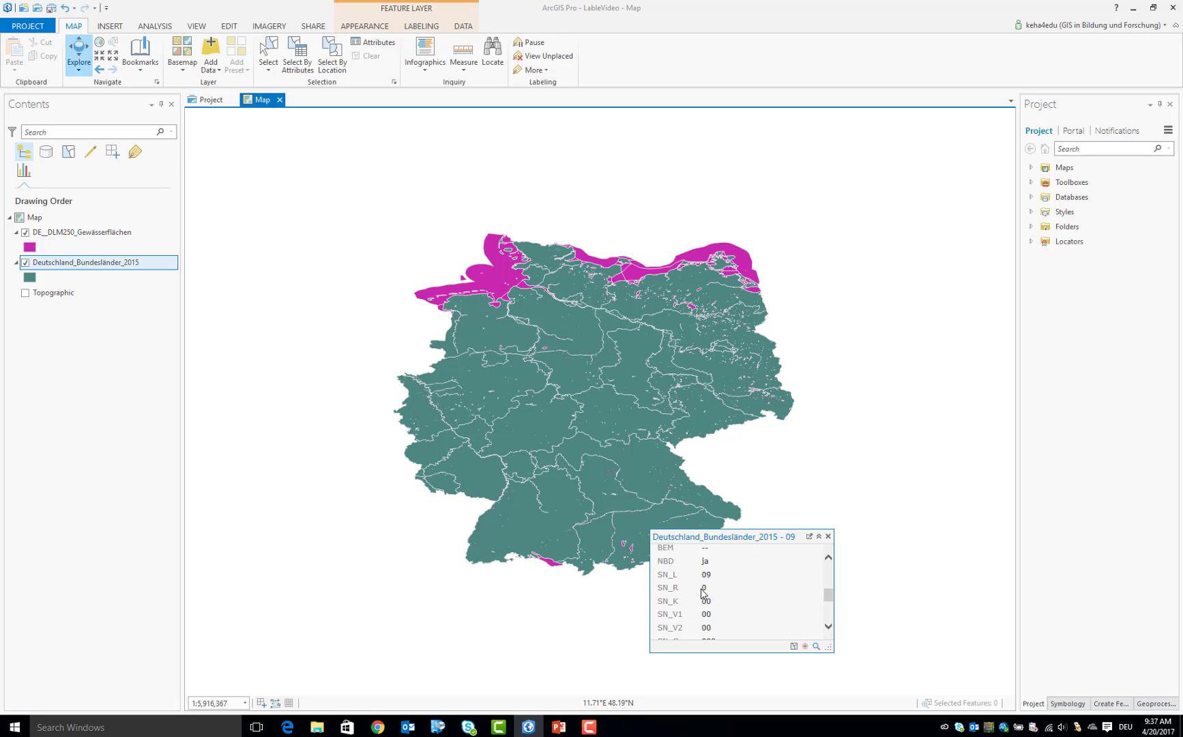
pyautogui.click(828, 536)
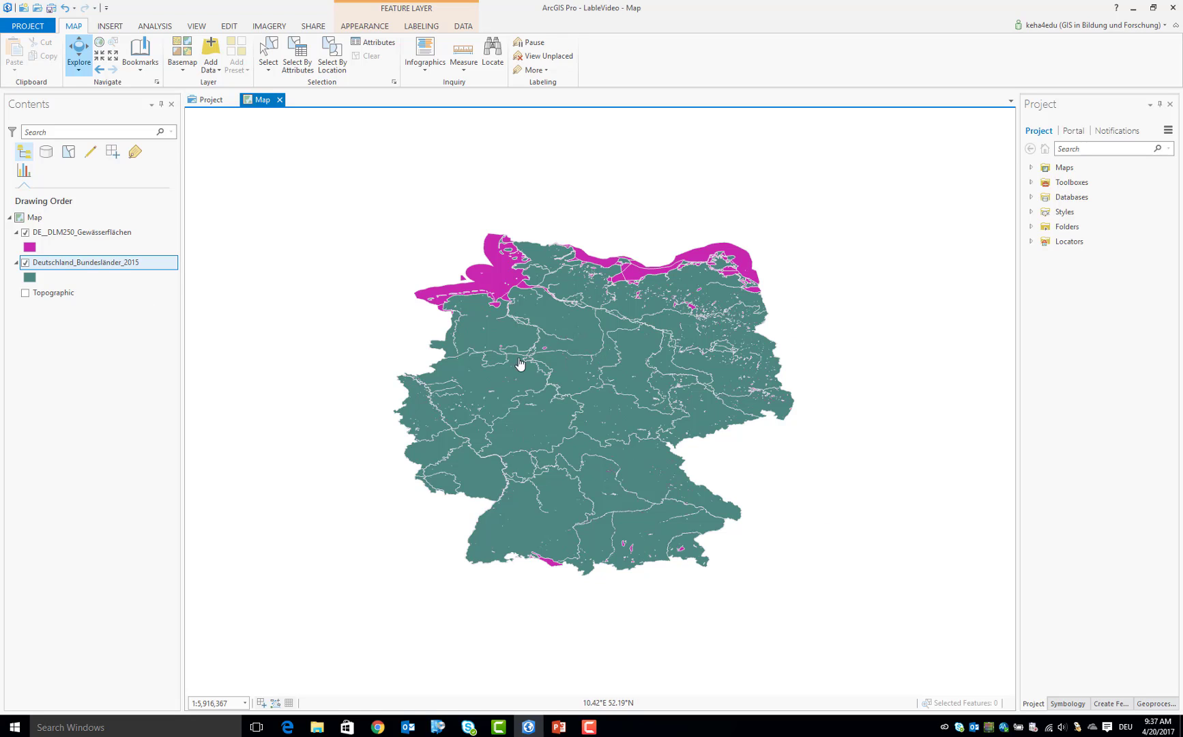
# Open the Deutschland_Bundesländer_2015 attribute table and locate Bayern in the GEN field
pyautogui.rightClick(129, 267)
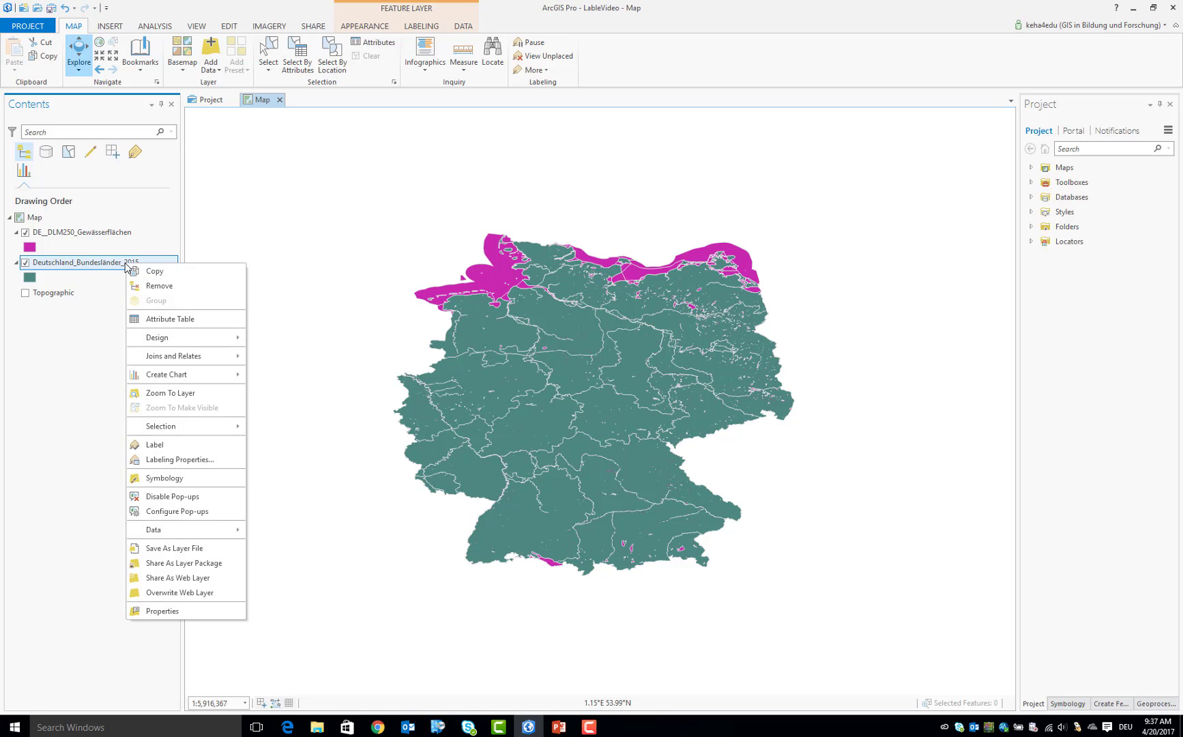
pyautogui.click(144, 319)
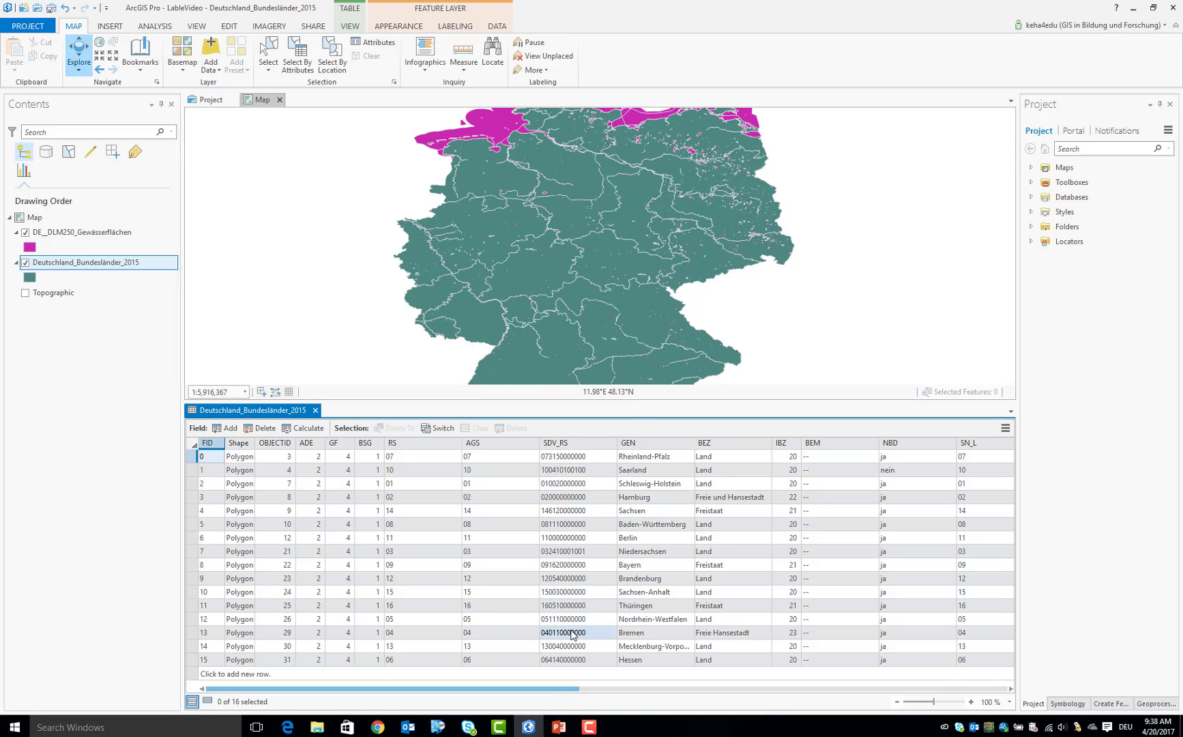
pyautogui.moveTo(557, 689); pyautogui.dragTo(624, 689)
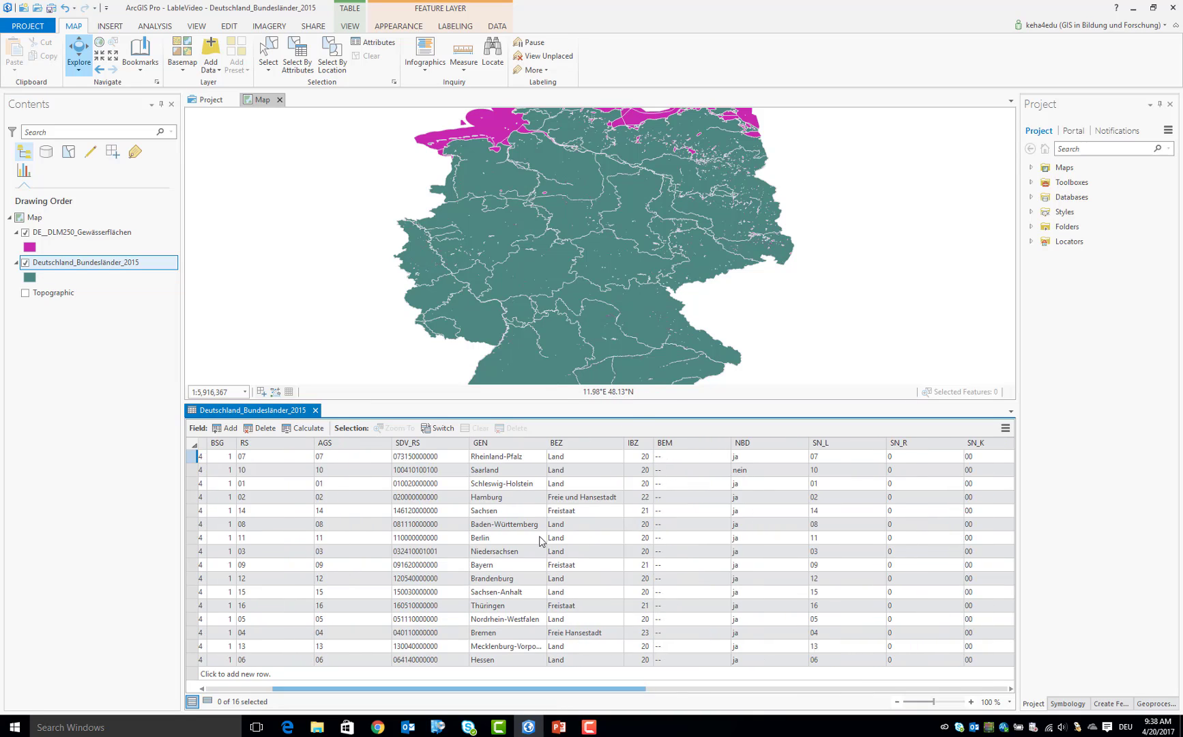
pyautogui.click(503, 449)
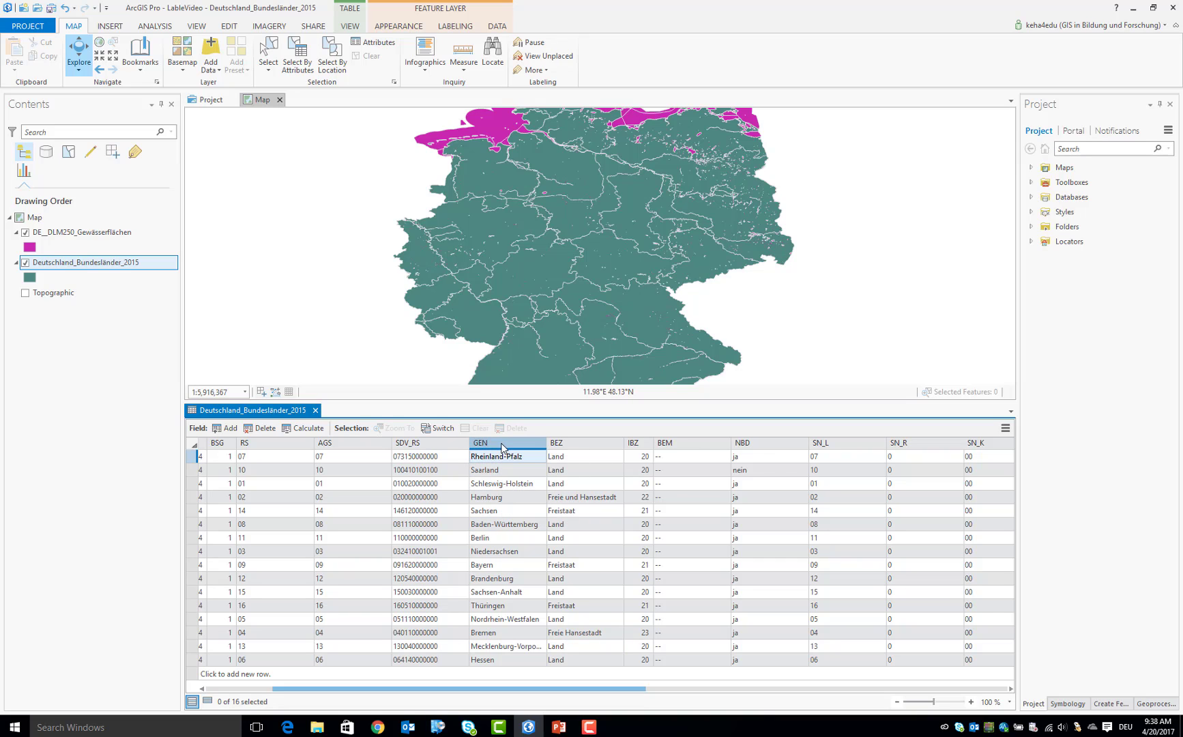
pyautogui.click(491, 567)
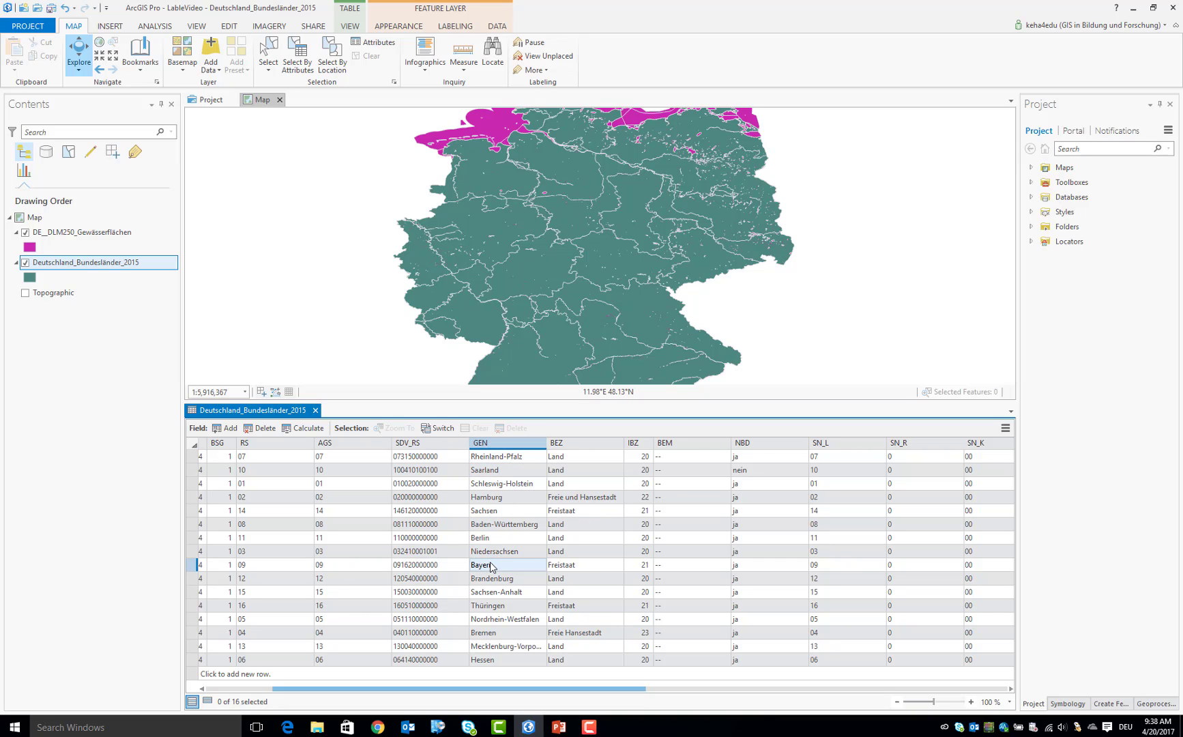
# Open the DE__DLM250_Gewässerflächen attribute table and examine the OBJART_TXT field down to the last records
pyautogui.rightClick(101, 232)
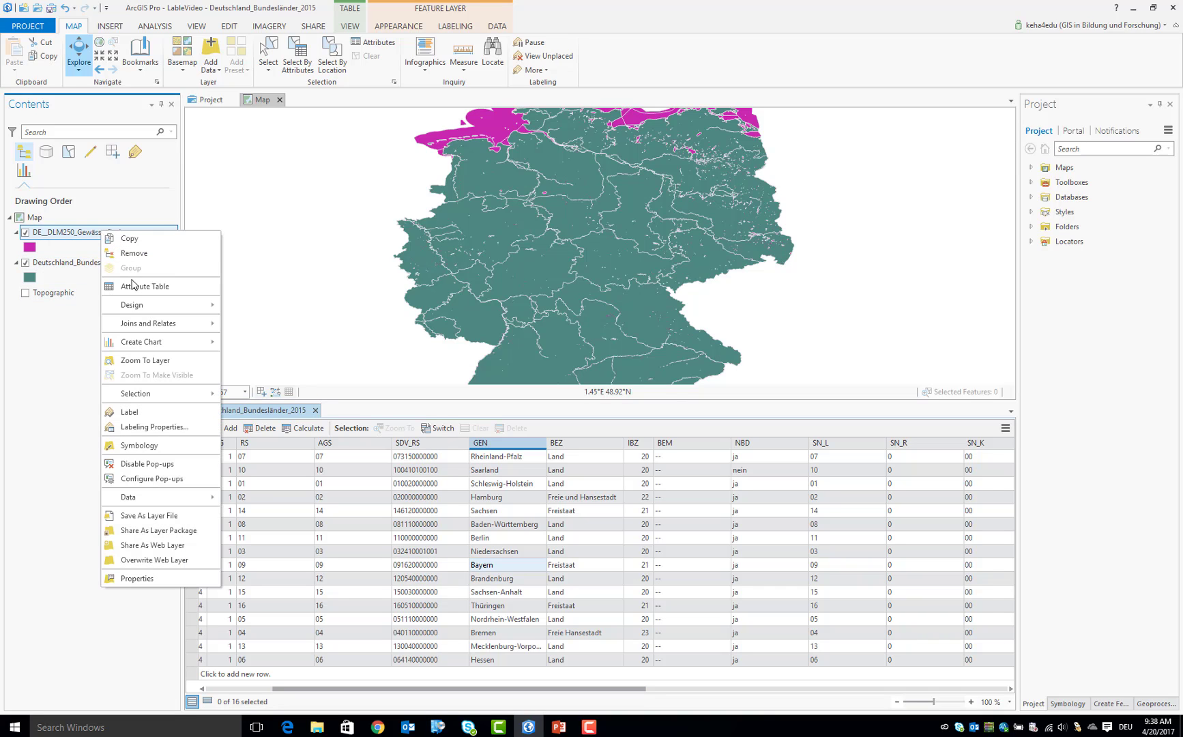
pyautogui.click(134, 288)
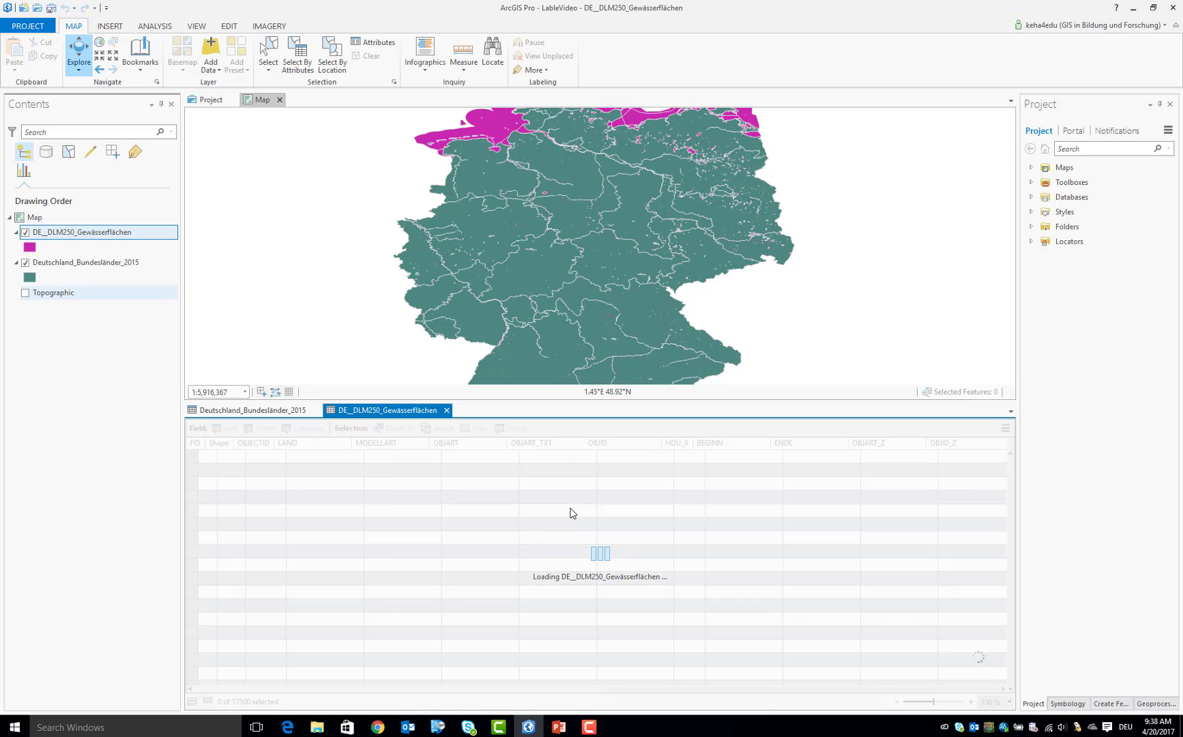
pyautogui.click(560, 444)
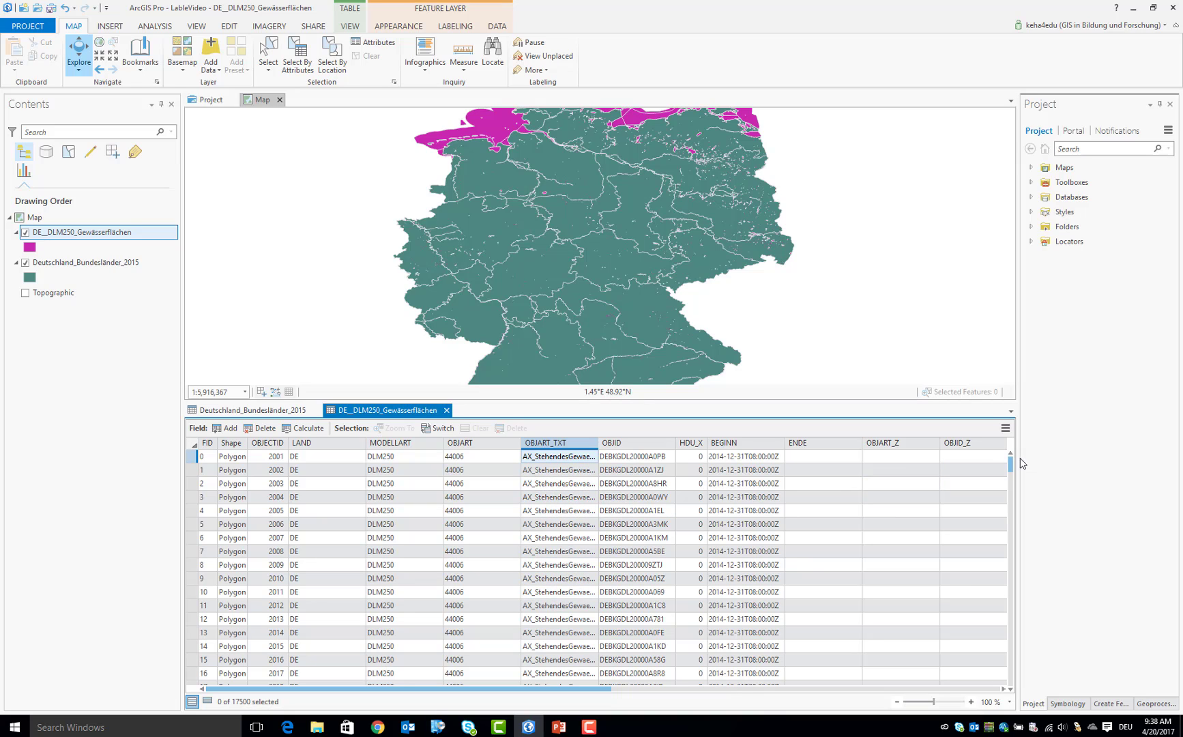
pyautogui.moveTo(1010, 464); pyautogui.dragTo(1015, 688)
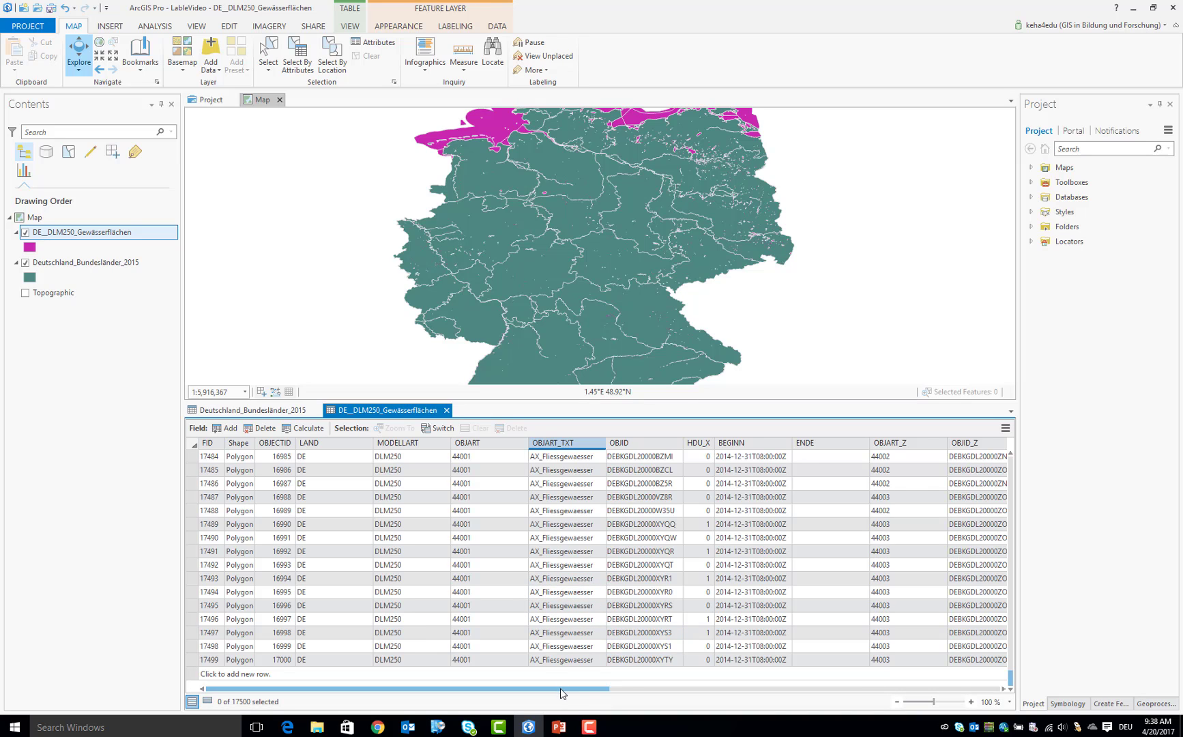
pyautogui.moveTo(561, 690); pyautogui.dragTo(373, 706)
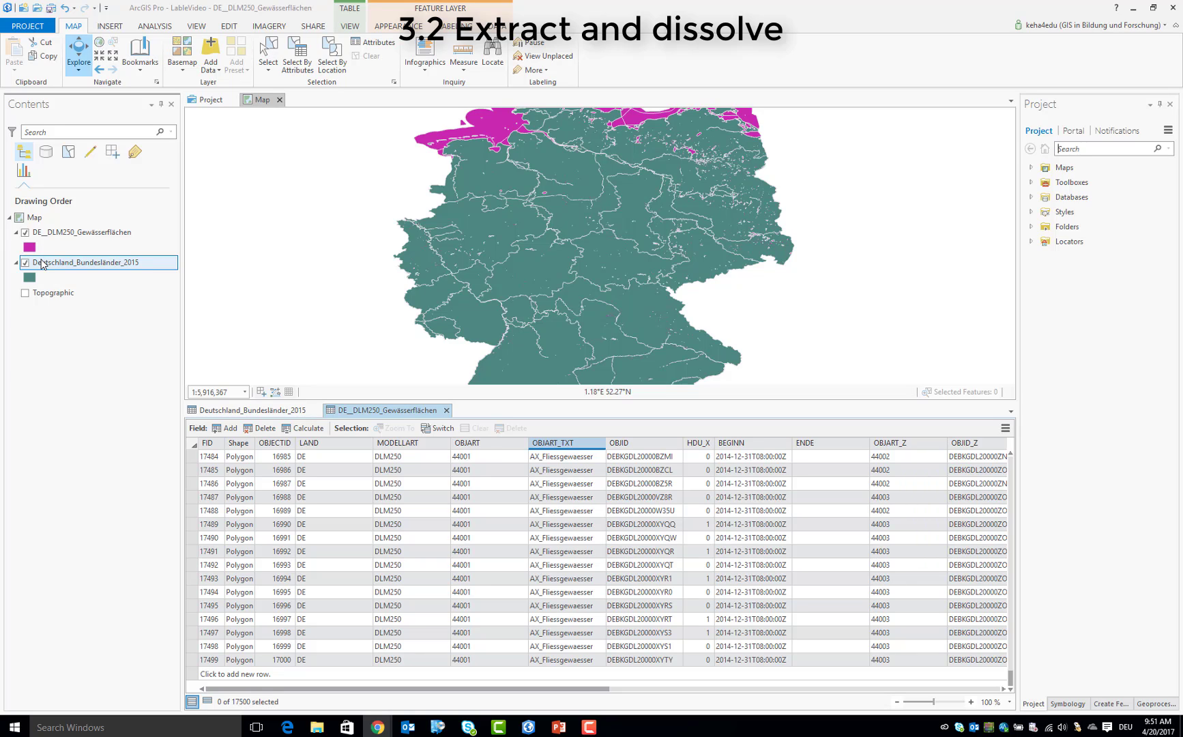
# Search the geoprocessing tools for SELECT
pyautogui.click(155, 26)
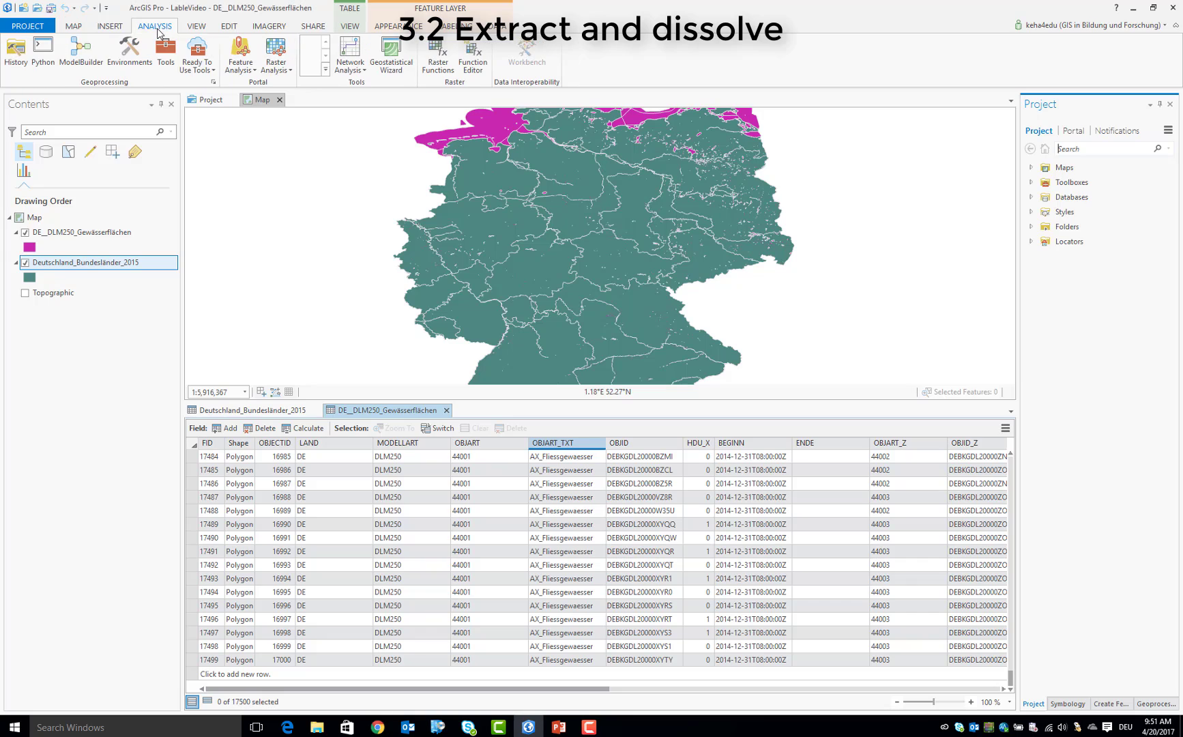
pyautogui.click(170, 62)
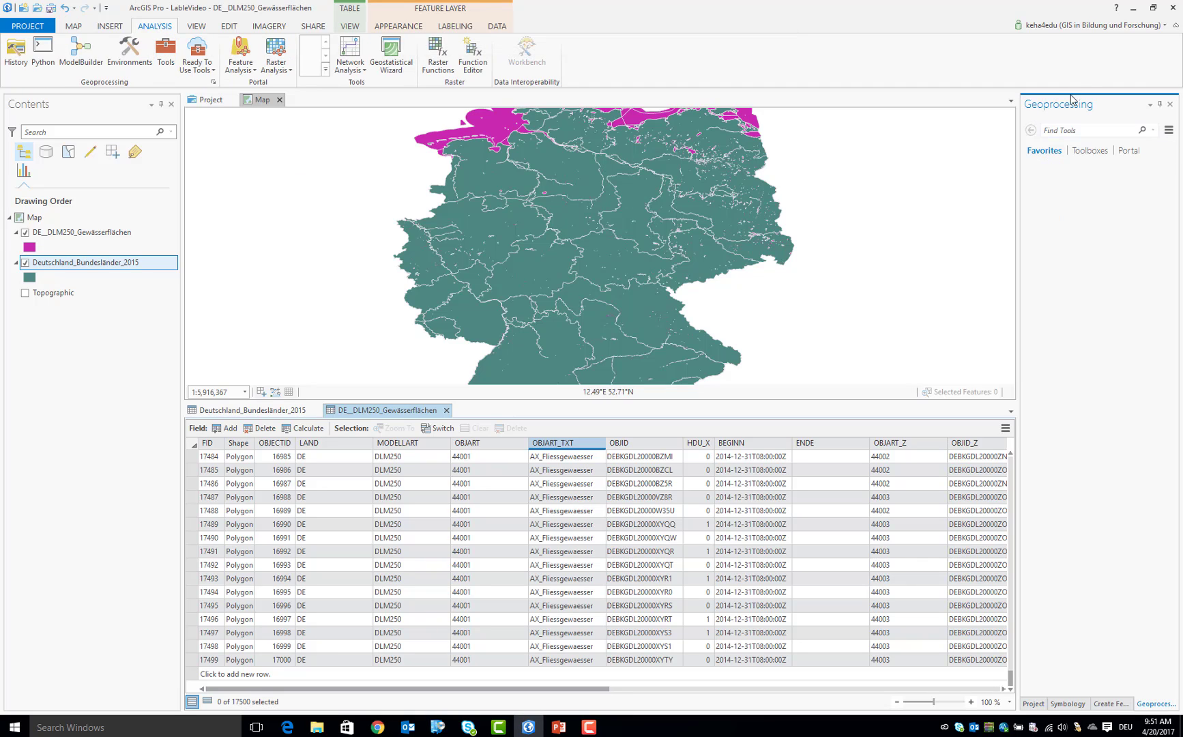
pyautogui.click(1073, 132)
pyautogui.press('capslock')
pyautogui.write('E')
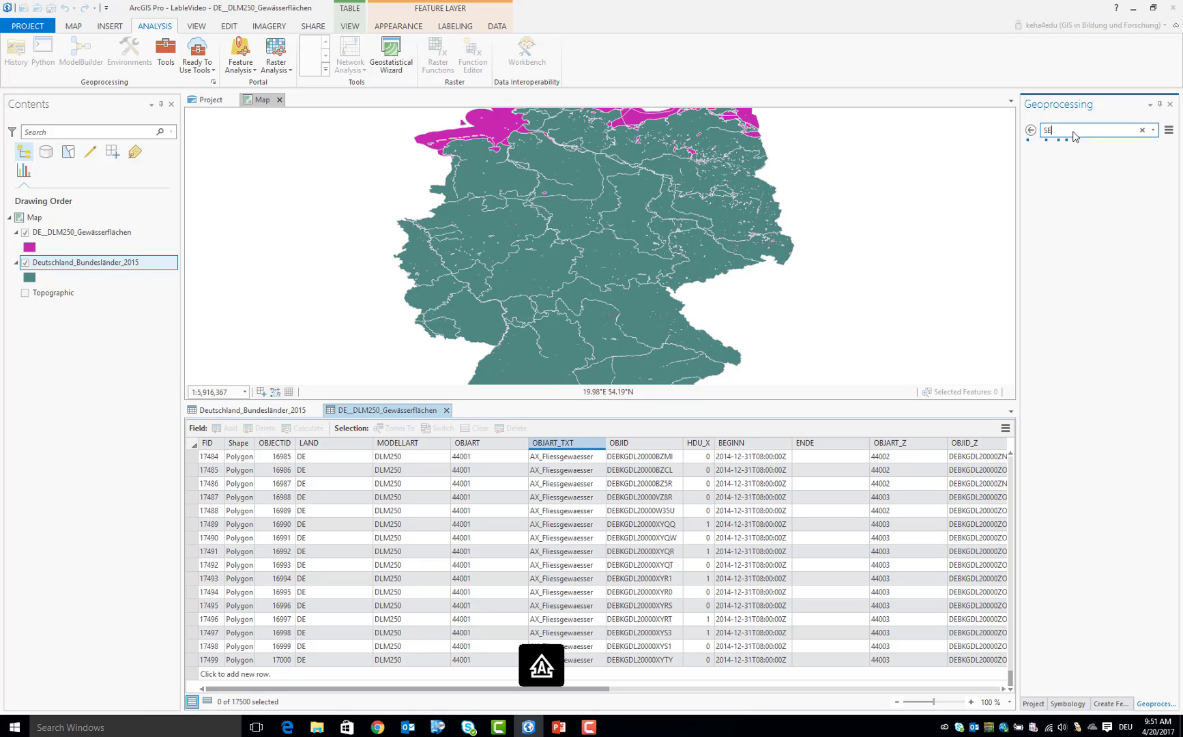
pyautogui.write('LECT')
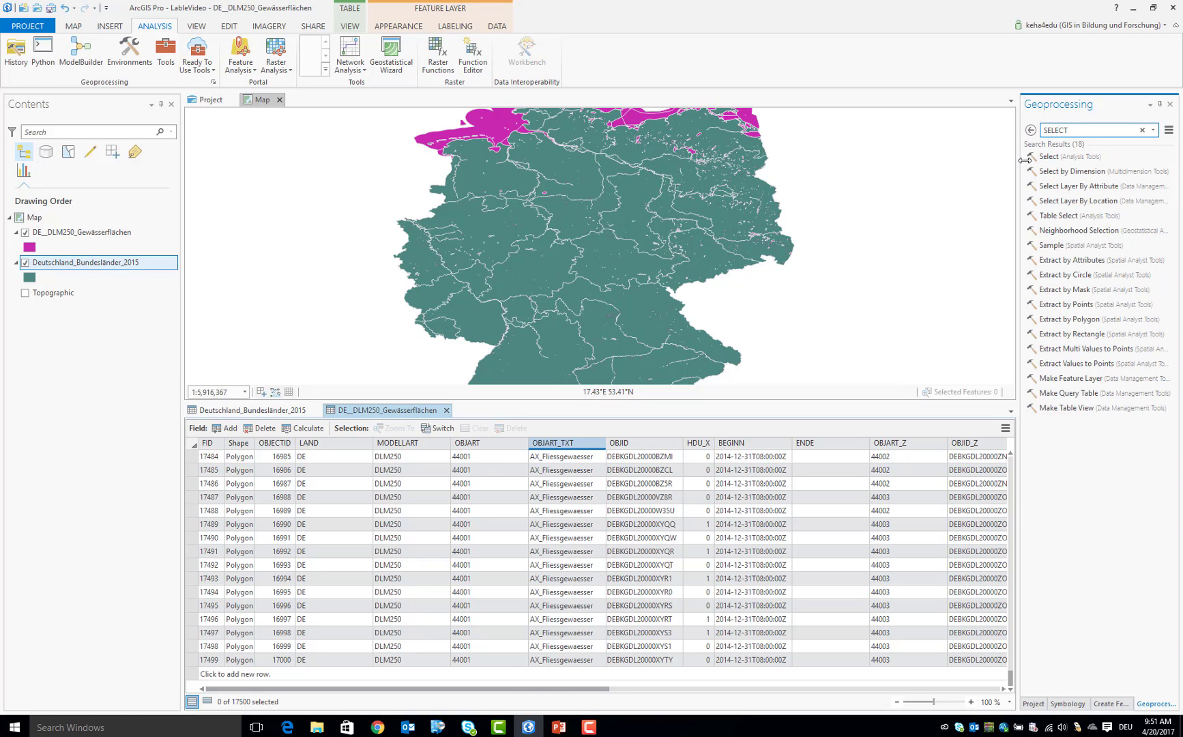
# Open the Select analysis tool and set Deutschland_Bundesländer_2015 as the input features
pyautogui.click(1048, 157)
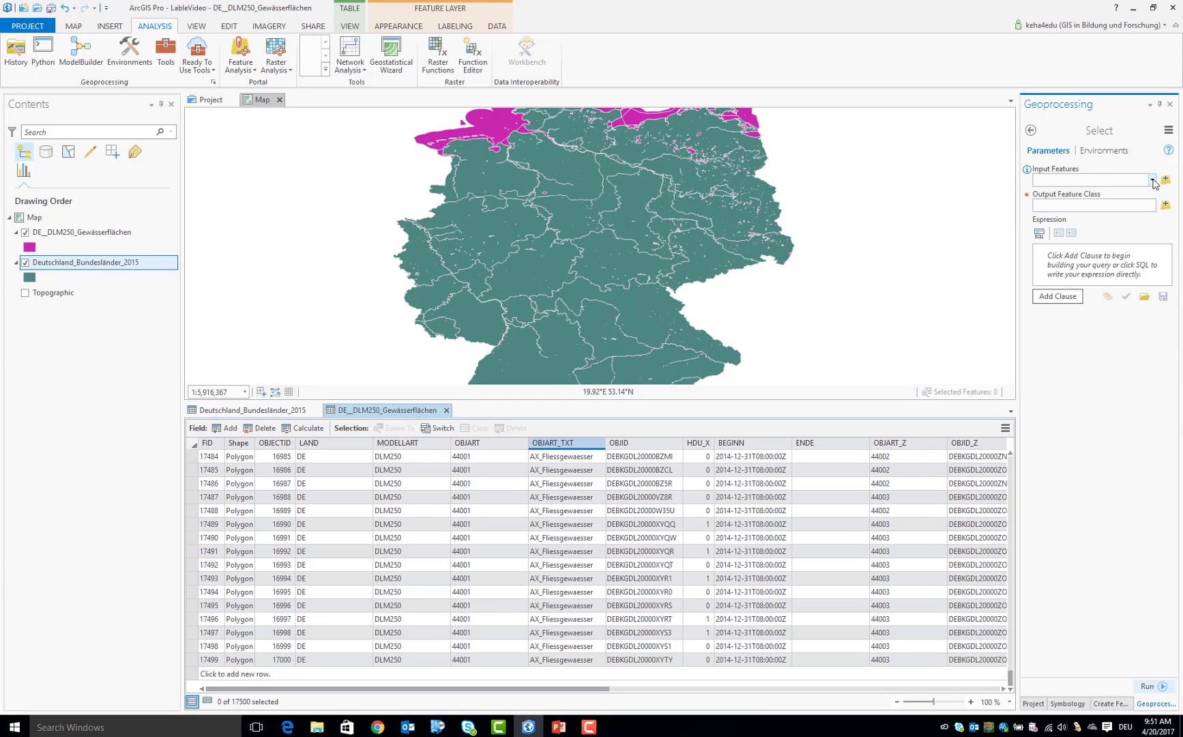
pyautogui.click(1152, 180)
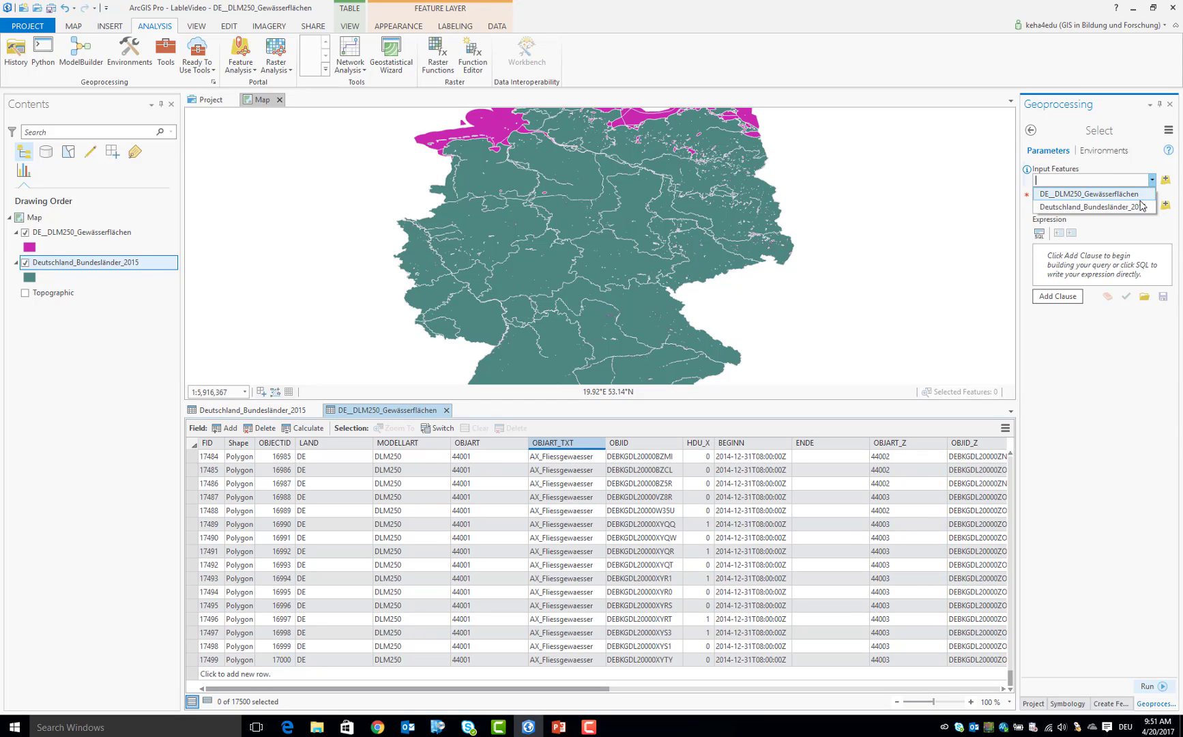
pyautogui.click(1141, 207)
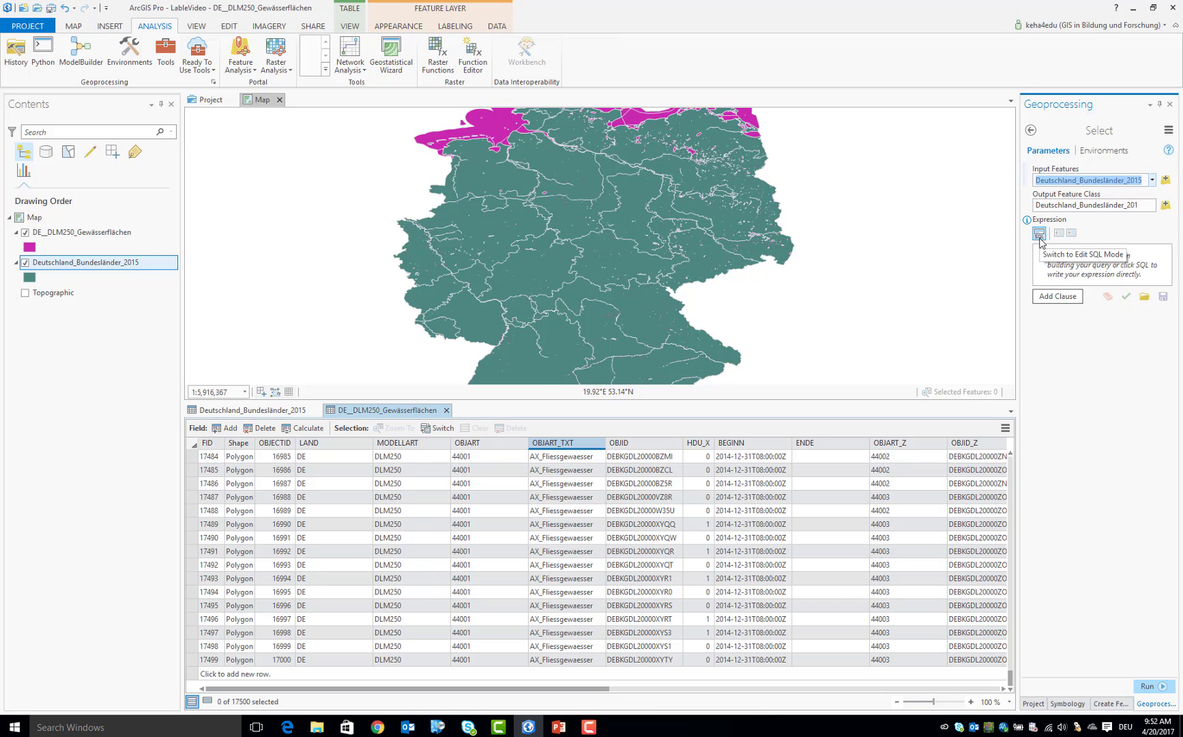
# Add the clause GEN is Equal to Bayern to the Select expression and run the tool
pyautogui.click(1056, 300)
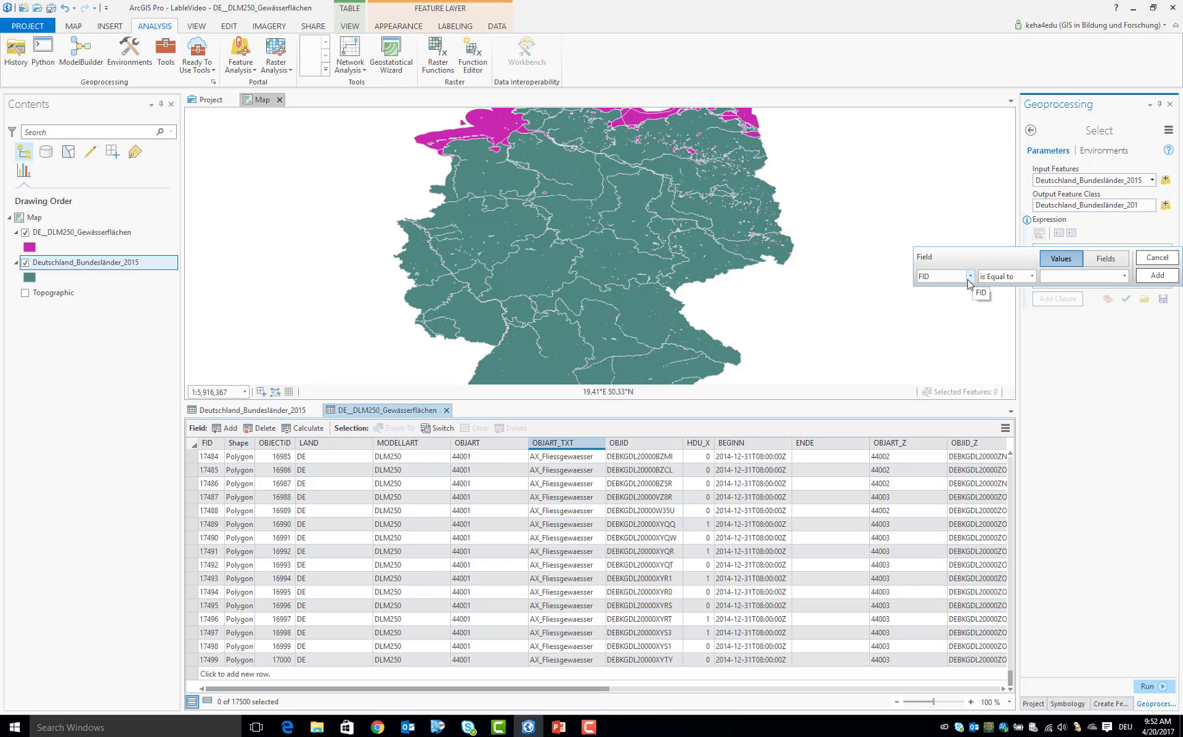
pyautogui.click(969, 277)
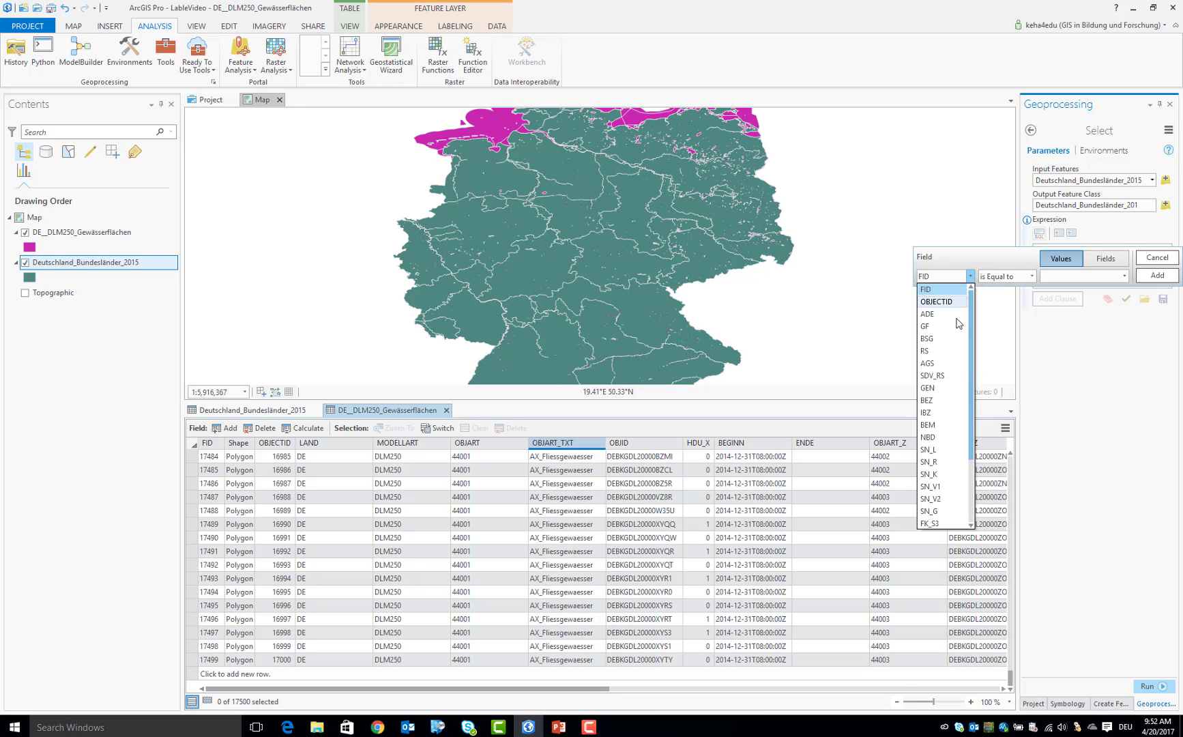
pyautogui.click(944, 389)
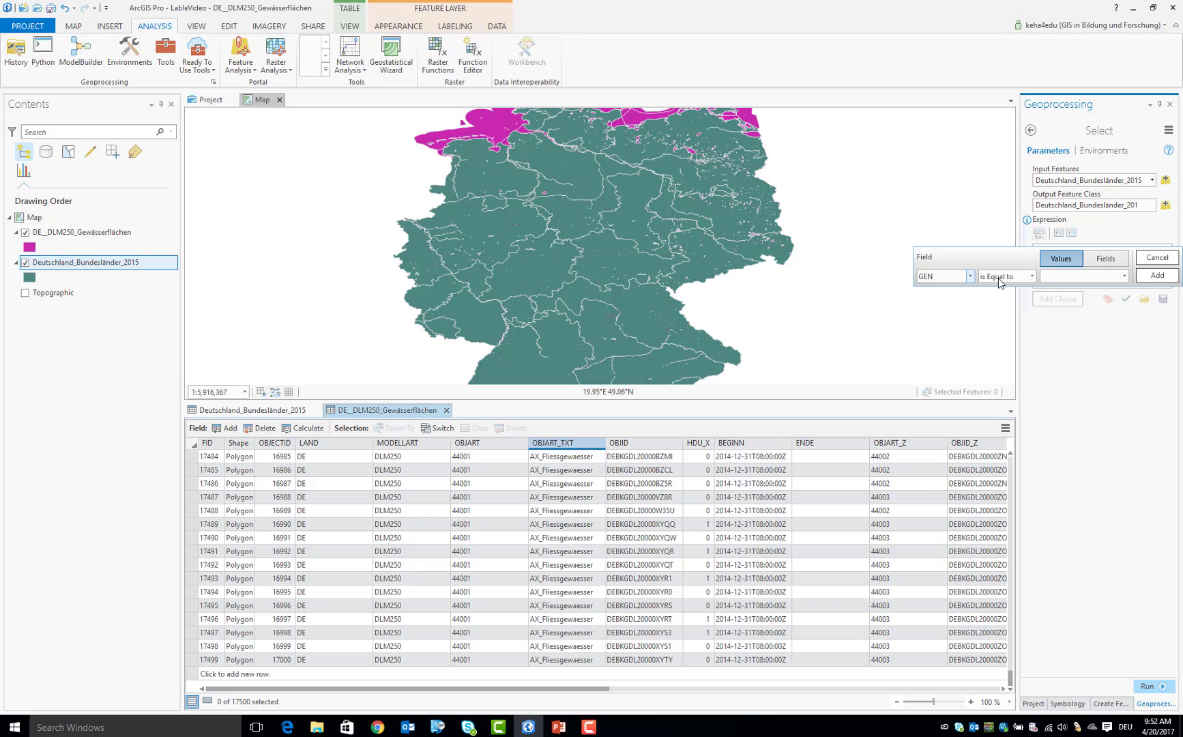
pyautogui.click(1124, 275)
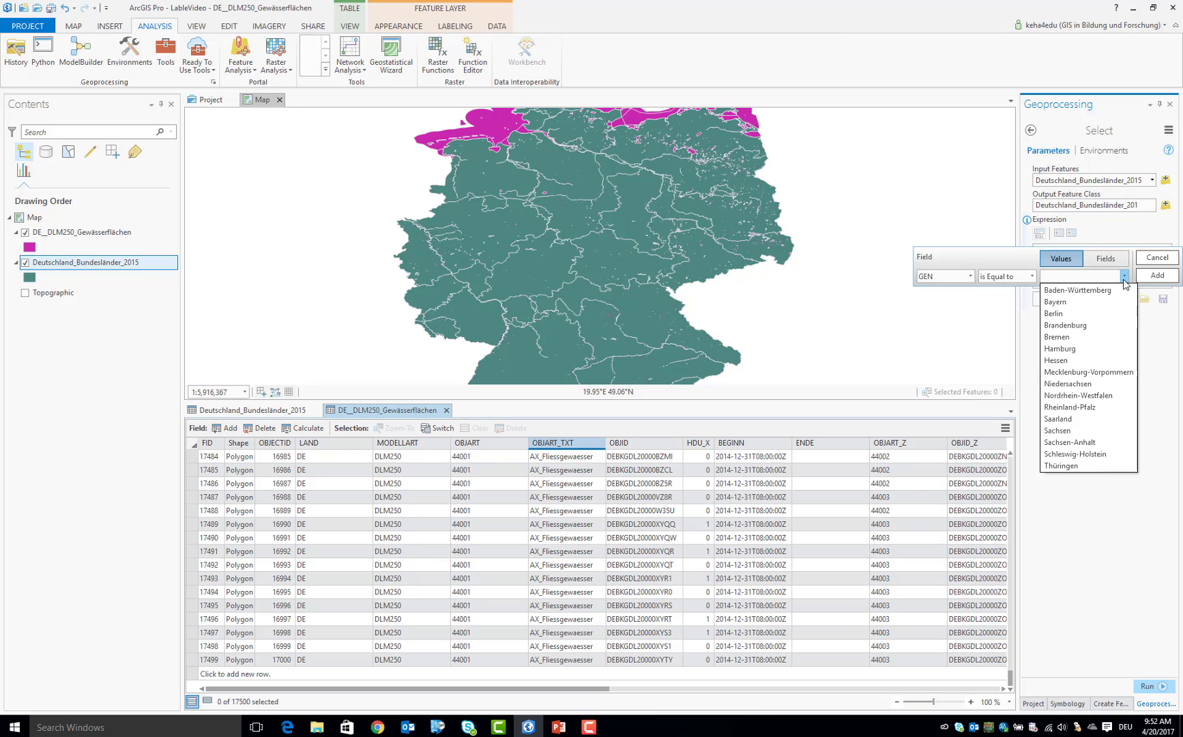
pyautogui.click(1079, 302)
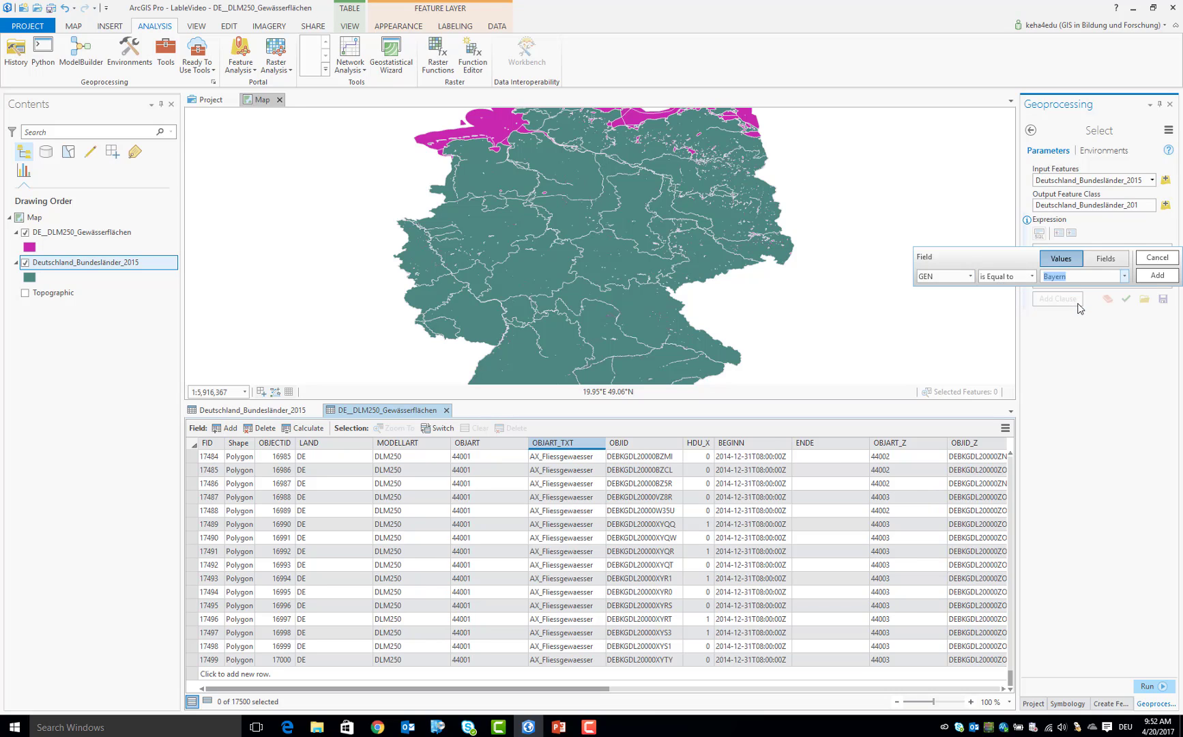
pyautogui.click(1151, 277)
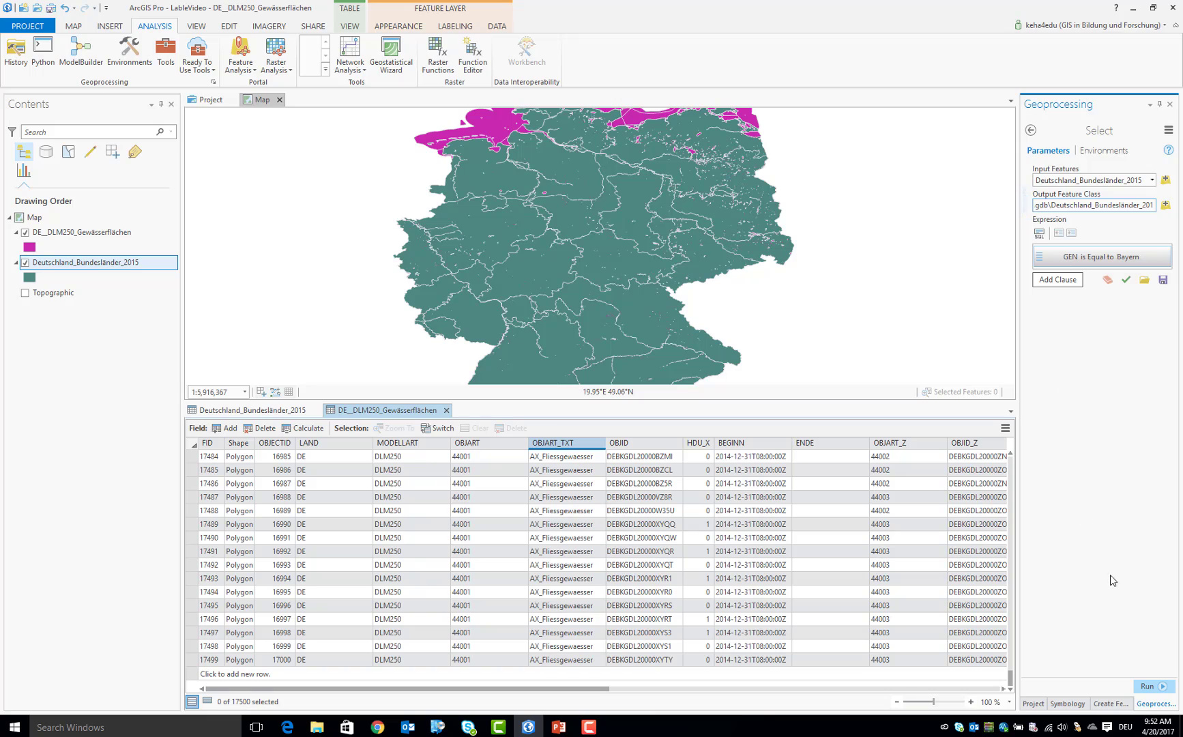
pyautogui.click(1148, 687)
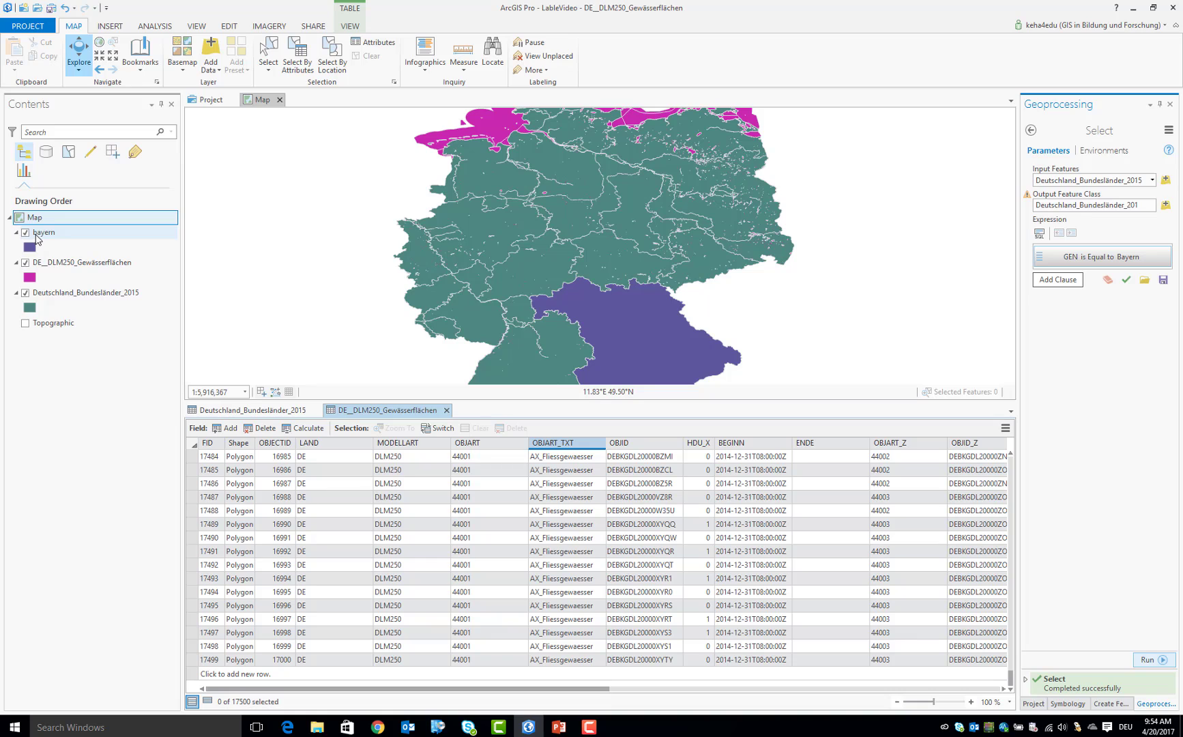
# Enlarge the map view around Bayern and hide the Deutschland_Bundesländer_2015 and DE__DLM250_Gewässerflächen layers
pyautogui.moveTo(516, 287); pyautogui.dragTo(435, 212)
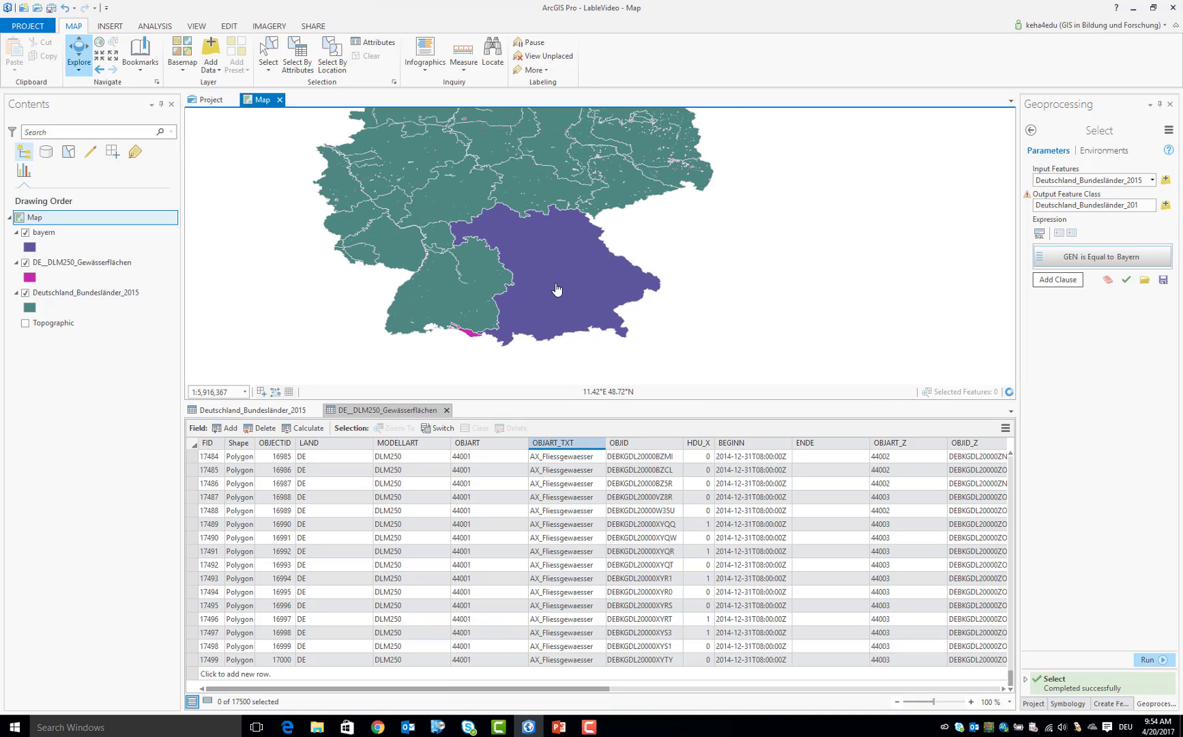
pyautogui.scroll(2, 556, 289)
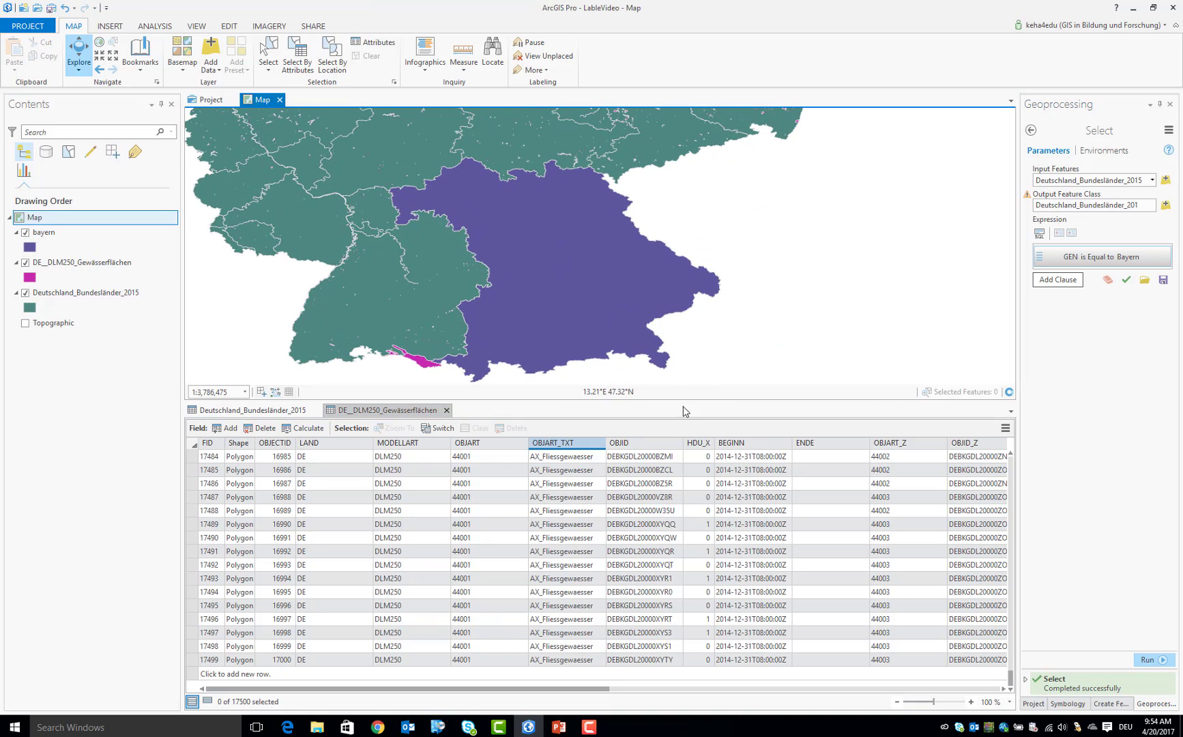
pyautogui.moveTo(676, 405); pyautogui.dragTo(684, 644)
pyautogui.moveTo(591, 399); pyautogui.dragTo(603, 425)
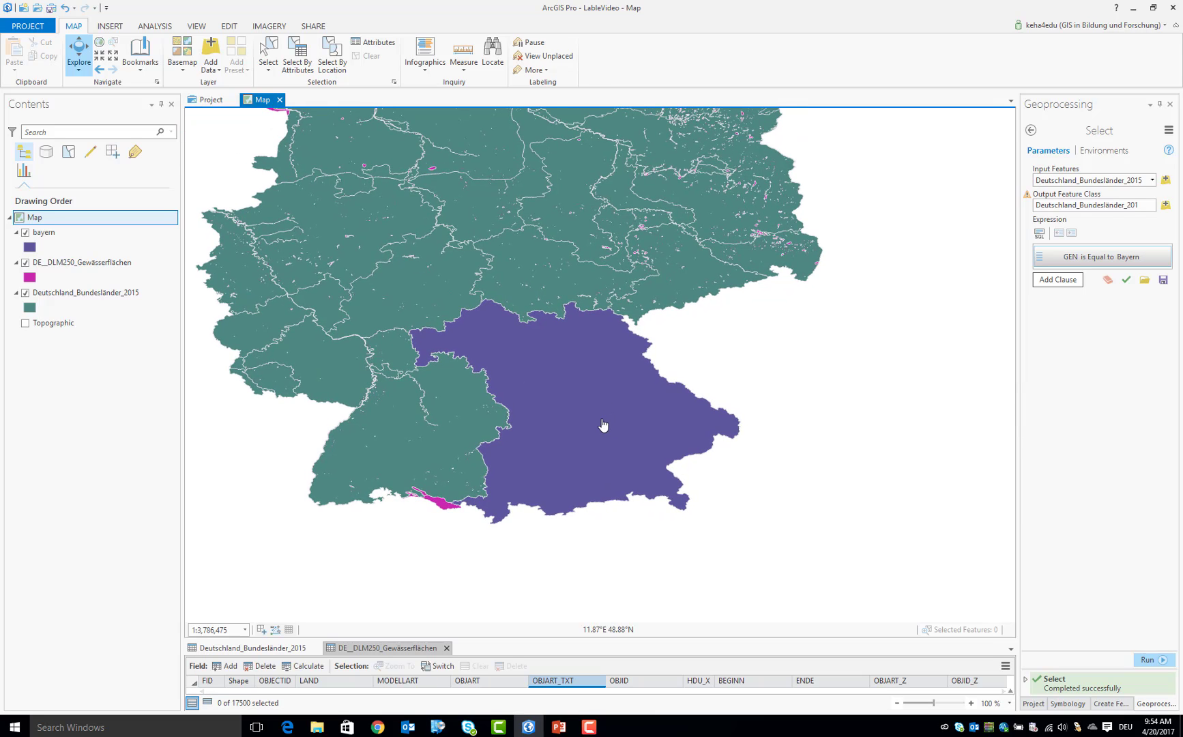
pyautogui.click(26, 292)
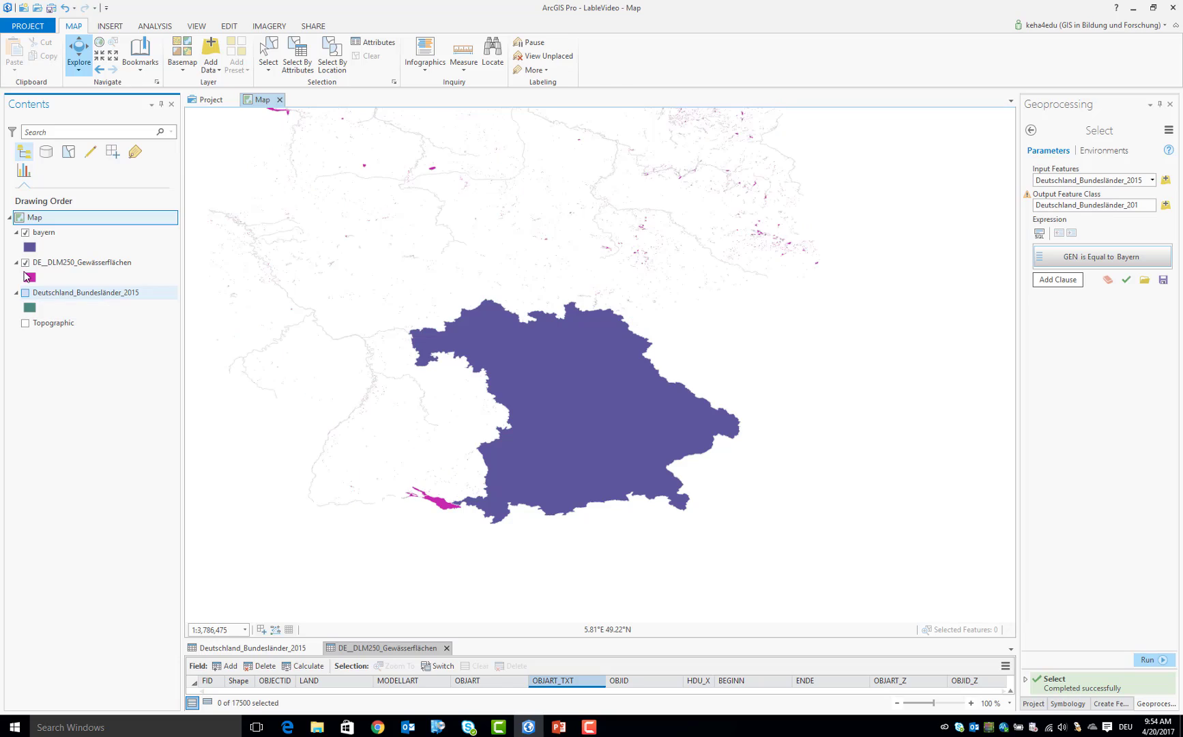
pyautogui.click(26, 262)
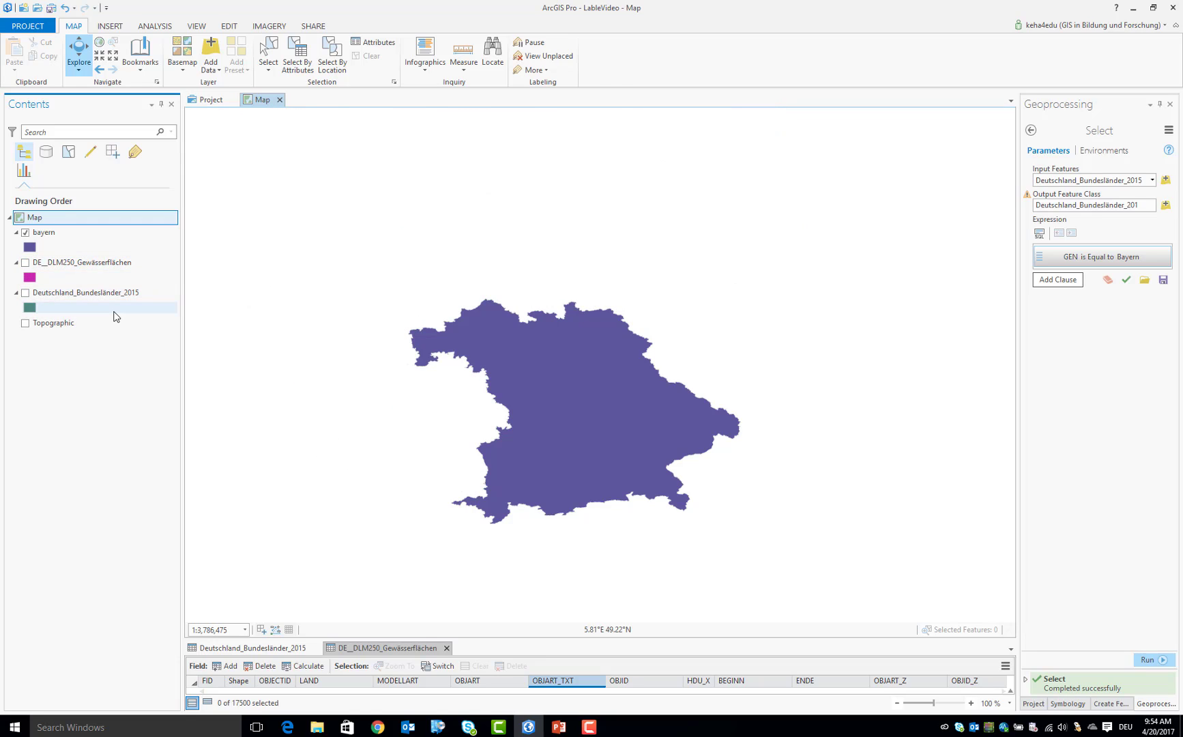
# Search the geoprocessing tools for CLIP and open the Clip tool from the Analysis Tools
pyautogui.click(50, 264)
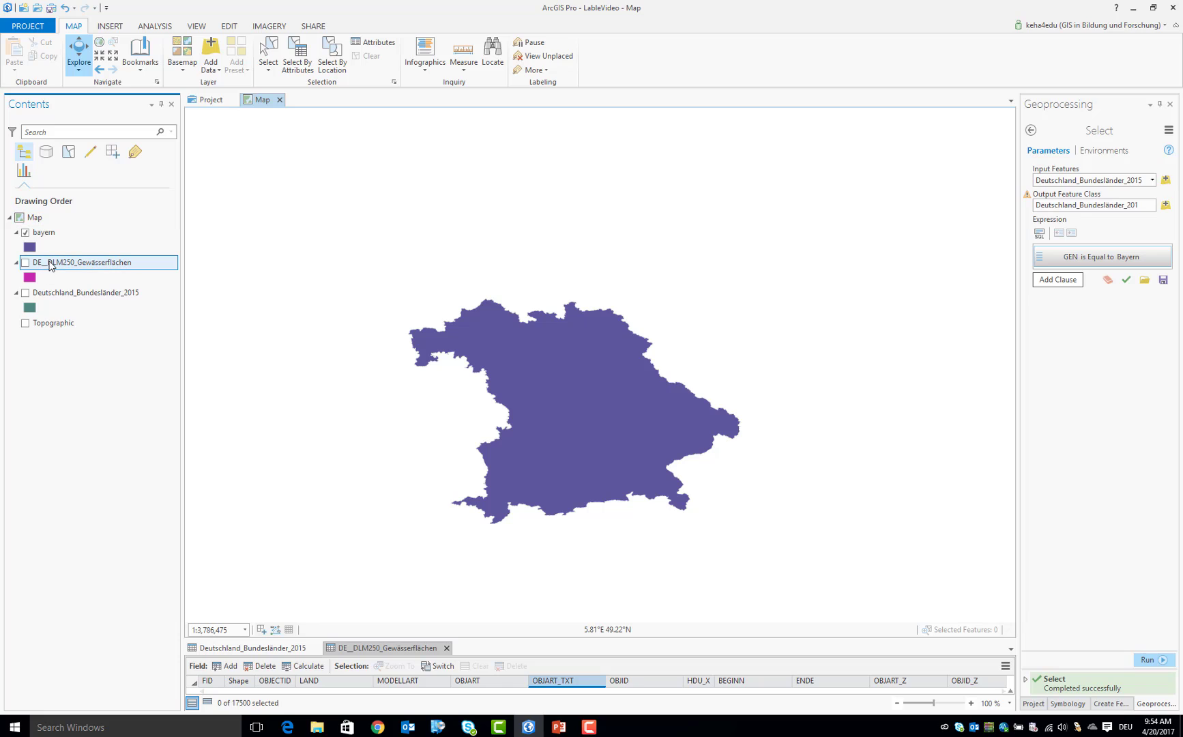
pyautogui.click(156, 28)
pyautogui.click(166, 54)
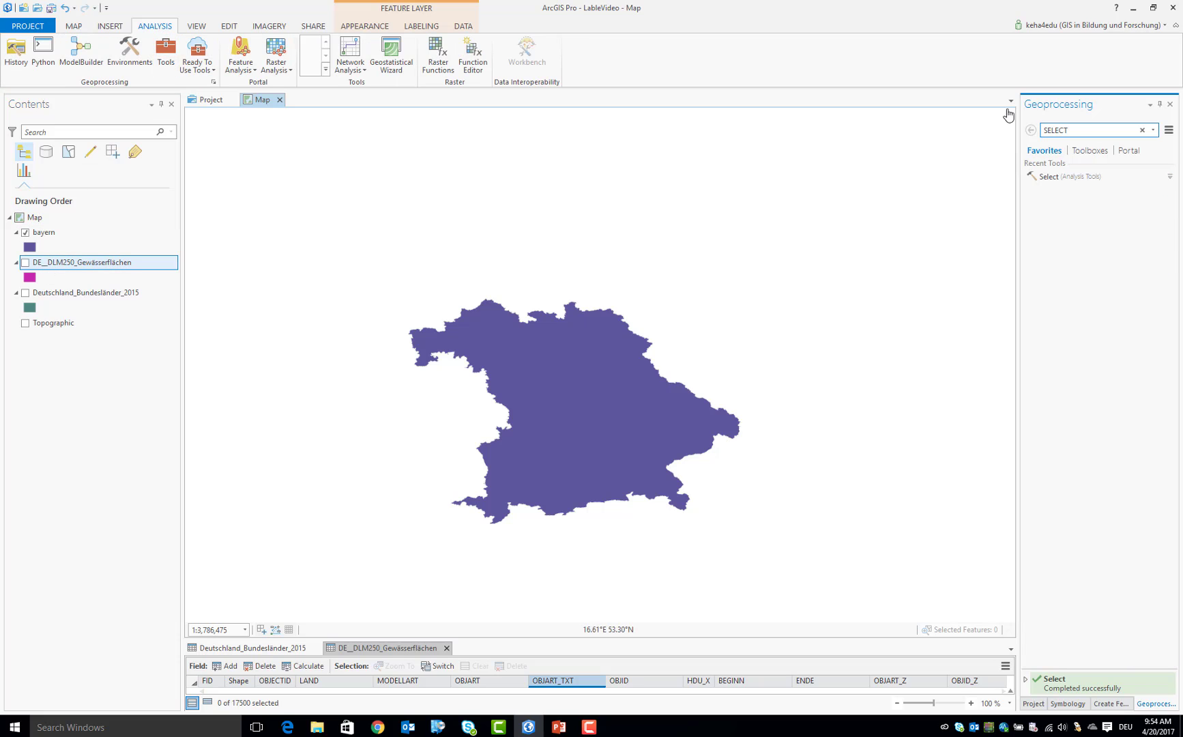
pyautogui.moveTo(1078, 129); pyautogui.dragTo(985, 134)
pyautogui.write('DISSO')
pyautogui.press('BackSpace')
pyautogui.press('BackSpace')
pyautogui.press('BackSpace')
pyautogui.press('BackSpace')
pyautogui.press('BackSpace')
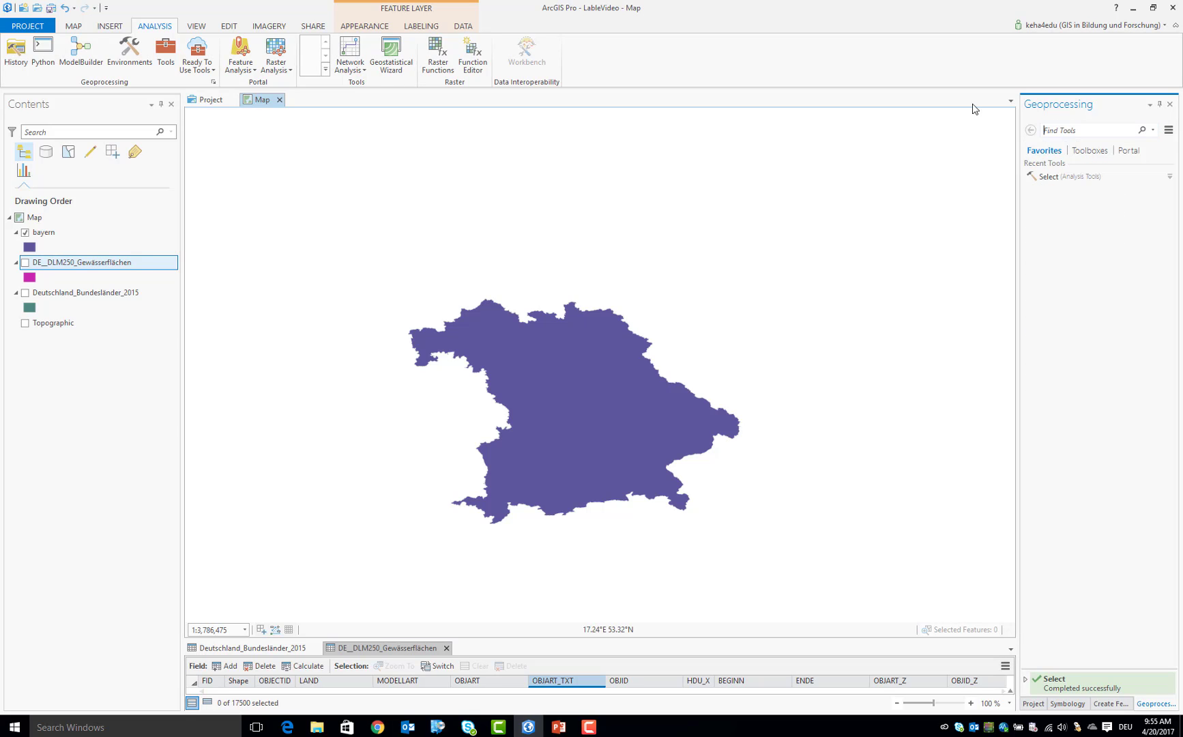
pyautogui.write('C')
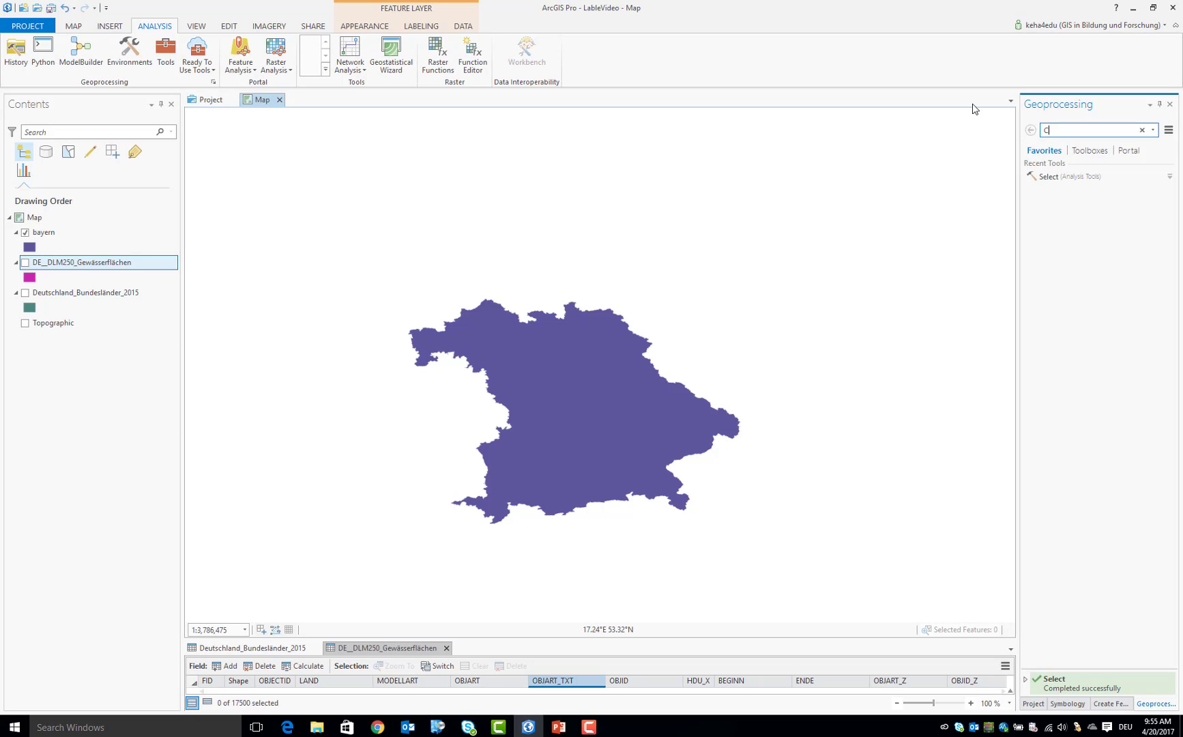
pyautogui.write('LIP')
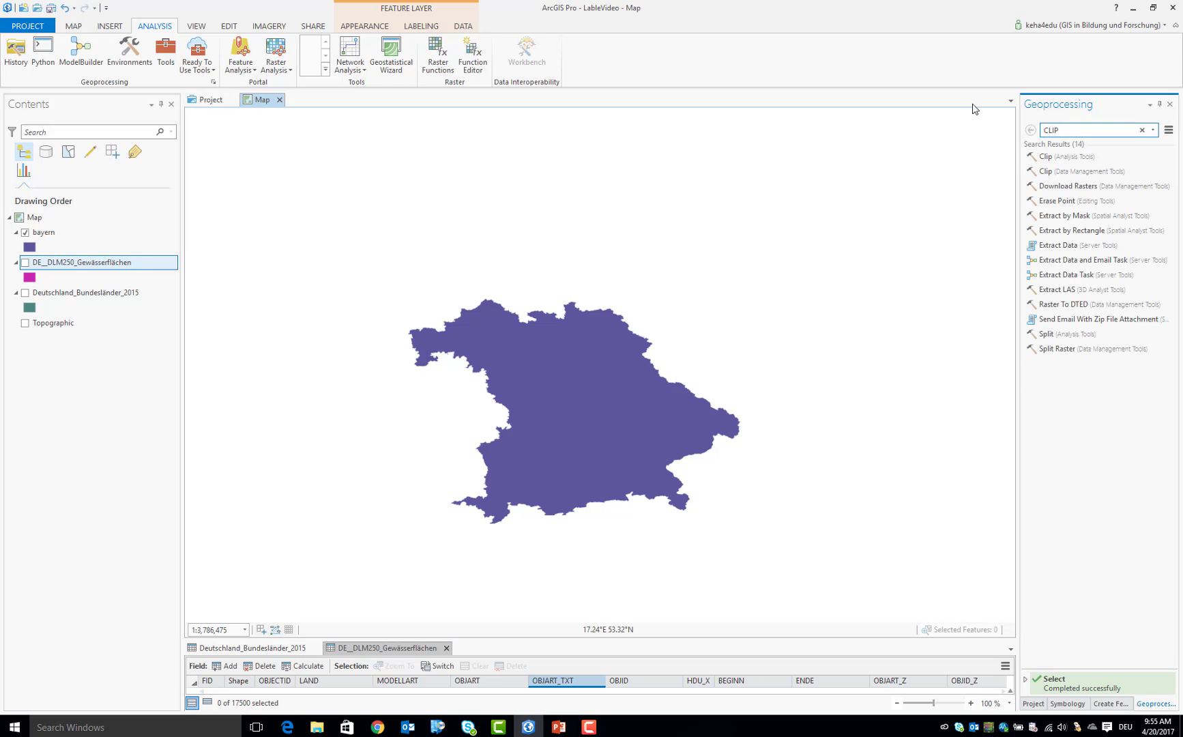
pyautogui.click(1051, 159)
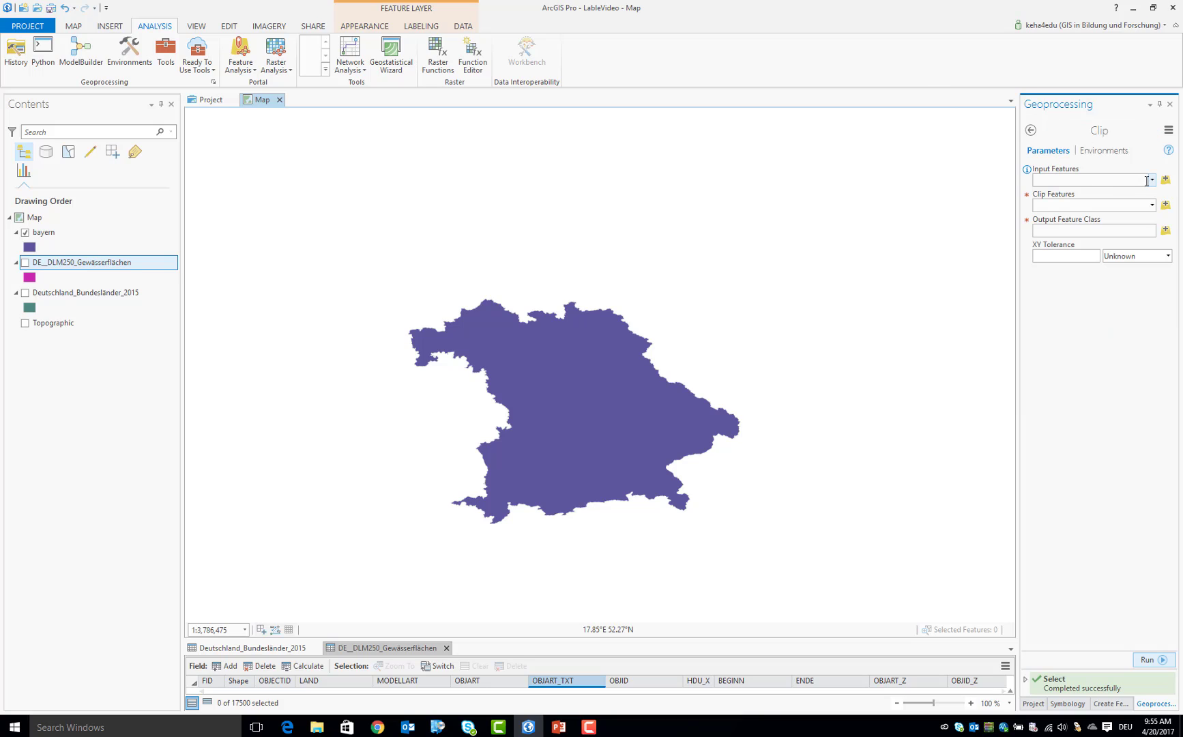
# Clip DE__DLM250_Gewässerflächen with bayern as the clip features
pyautogui.click(1152, 181)
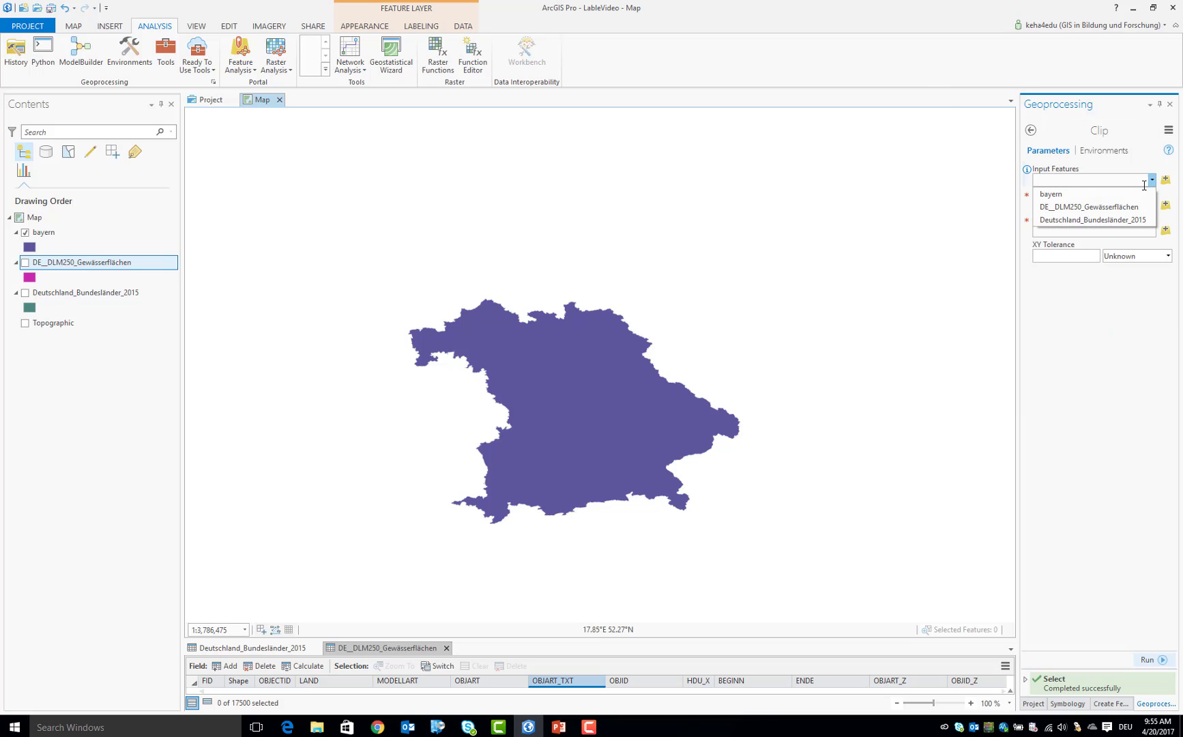
pyautogui.click(1138, 215)
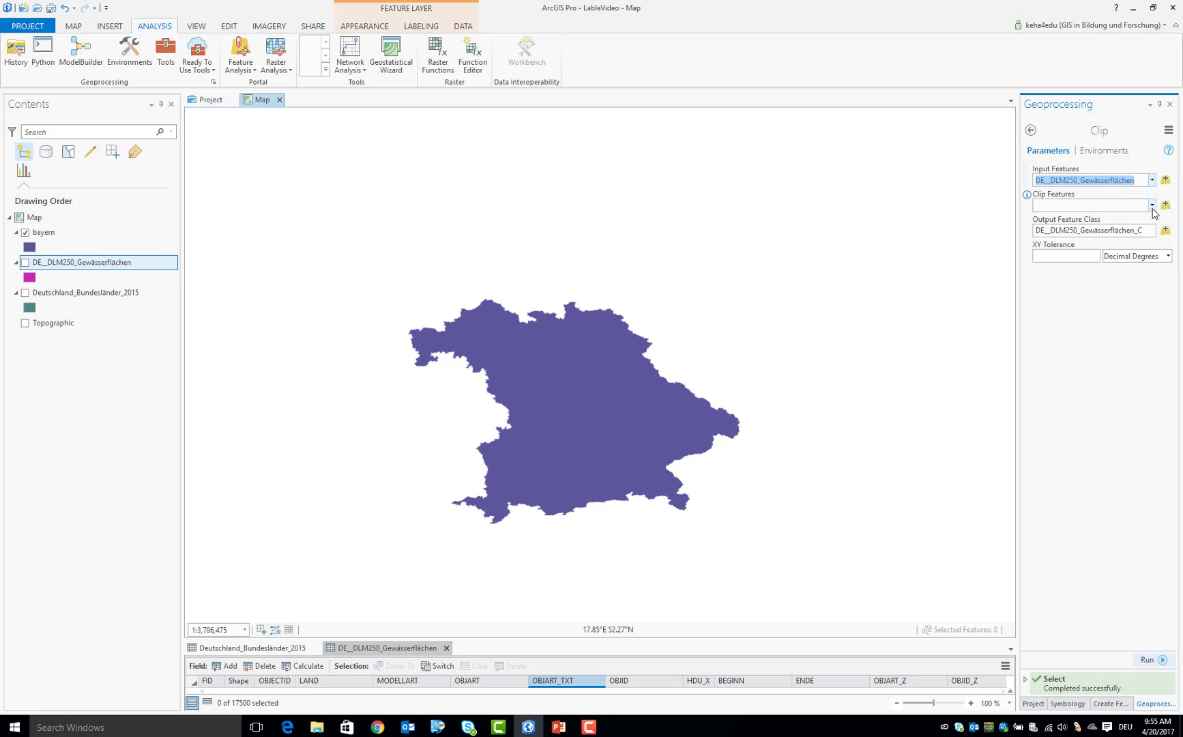
pyautogui.click(1151, 204)
pyautogui.click(1120, 223)
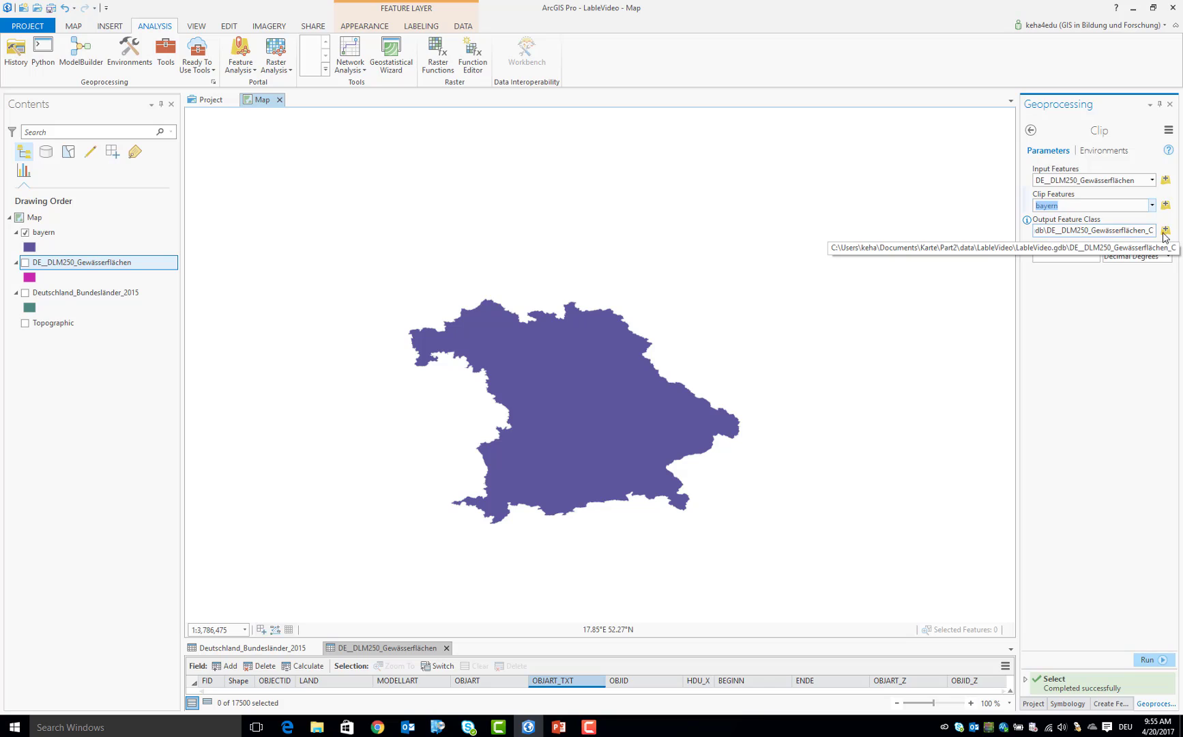
pyautogui.click(1104, 231)
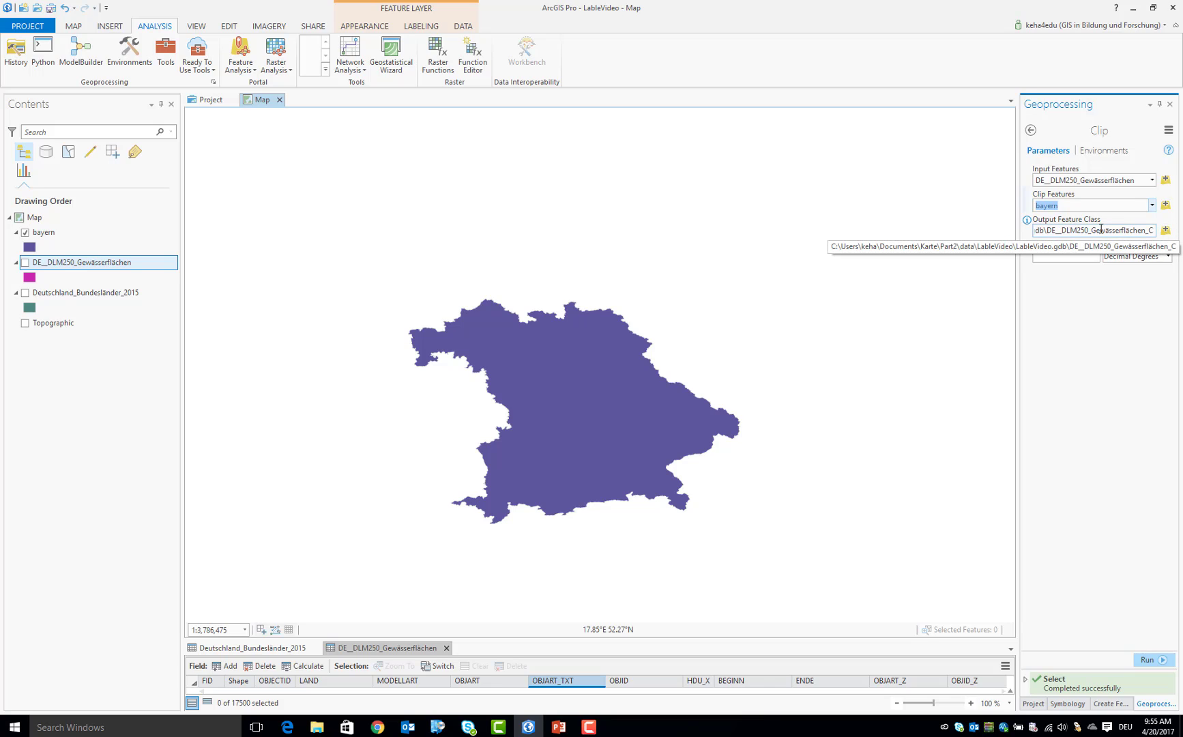
pyautogui.click(1152, 662)
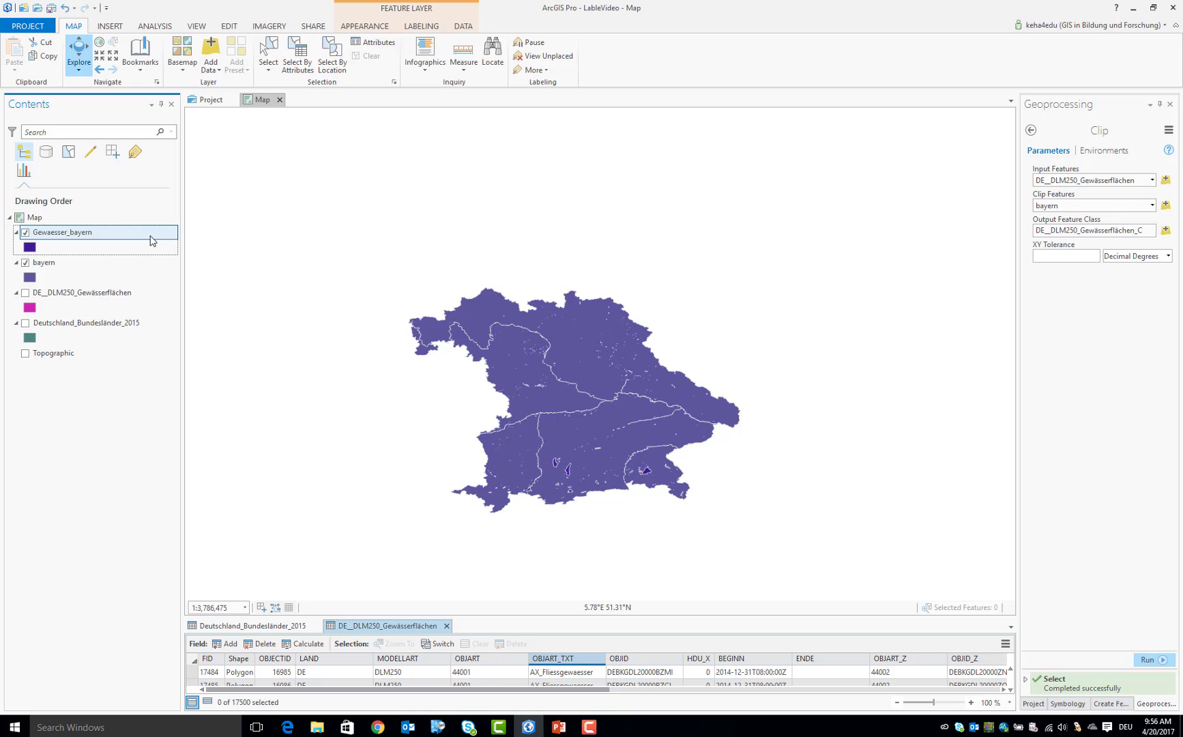
# Open the Gewaesser_bayern attribute table, enlarge it and examine its further fields, such as NAM
pyautogui.rightClick(85, 235)
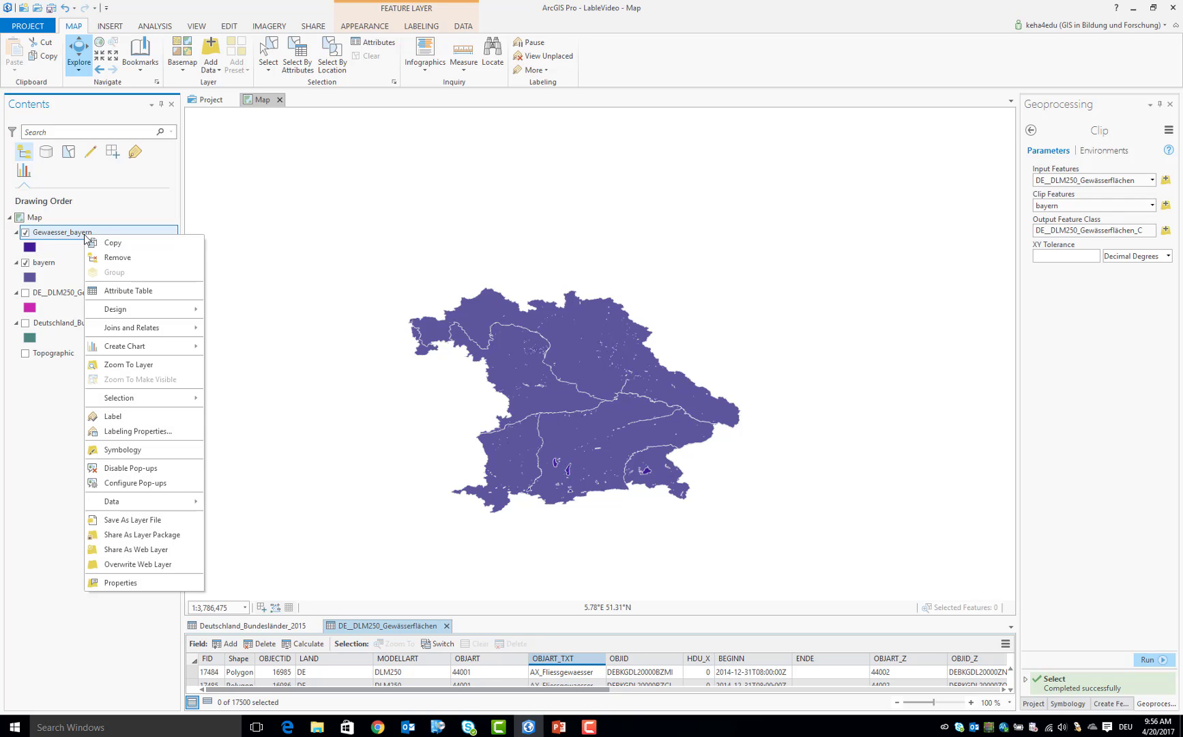
pyautogui.click(128, 291)
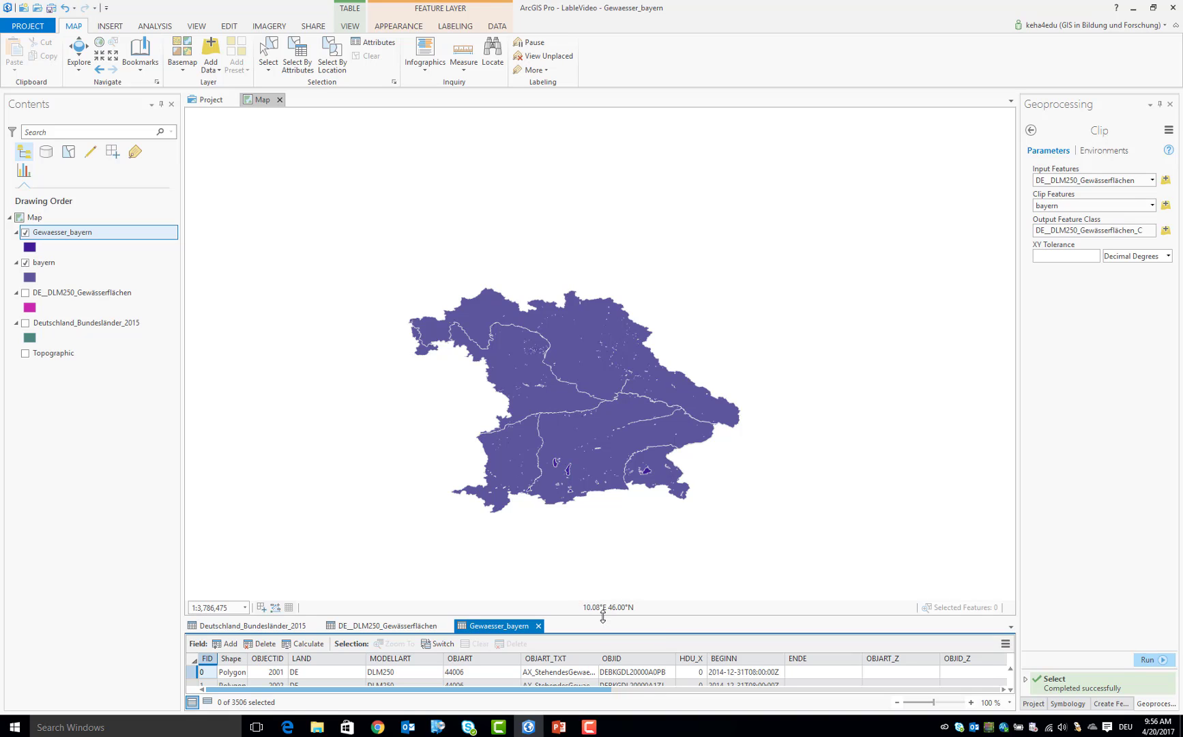
pyautogui.moveTo(603, 616); pyautogui.dragTo(591, 400)
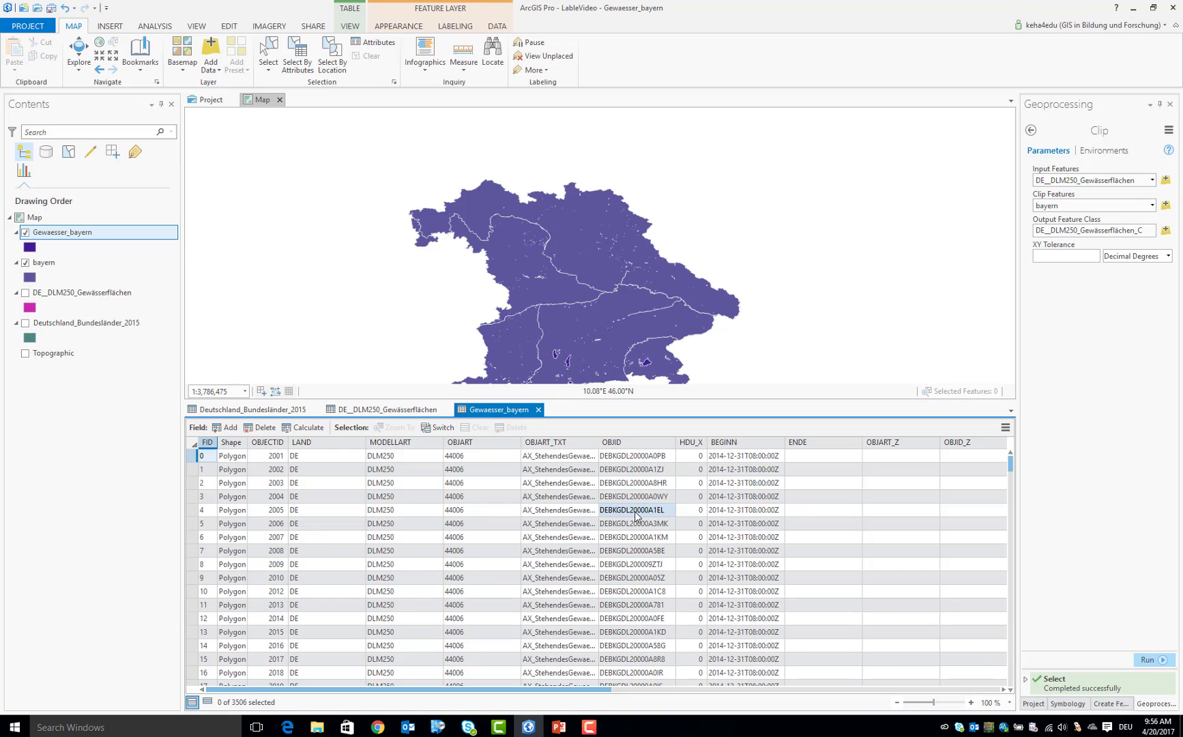
pyautogui.moveTo(581, 689); pyautogui.dragTo(874, 687)
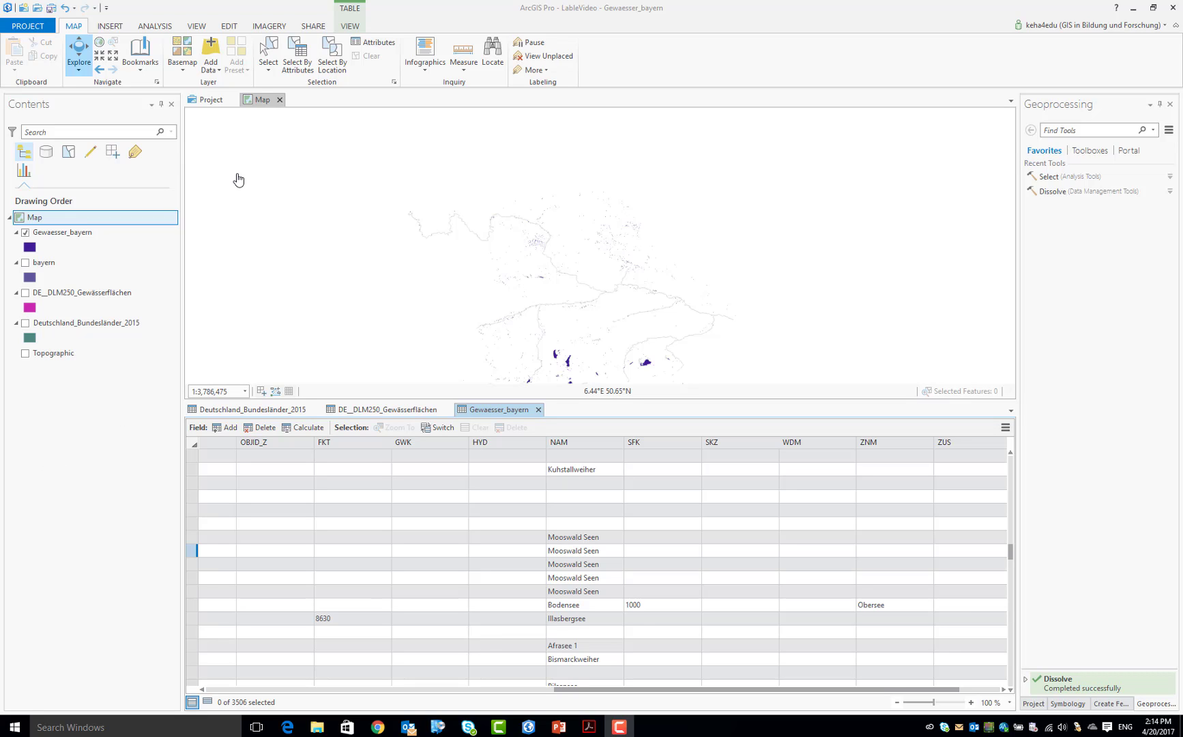
# Search the geoprocessing tools for dissolve, open the Dissolve tool and set Gewaesser_bayern as its input features
pyautogui.click(161, 30)
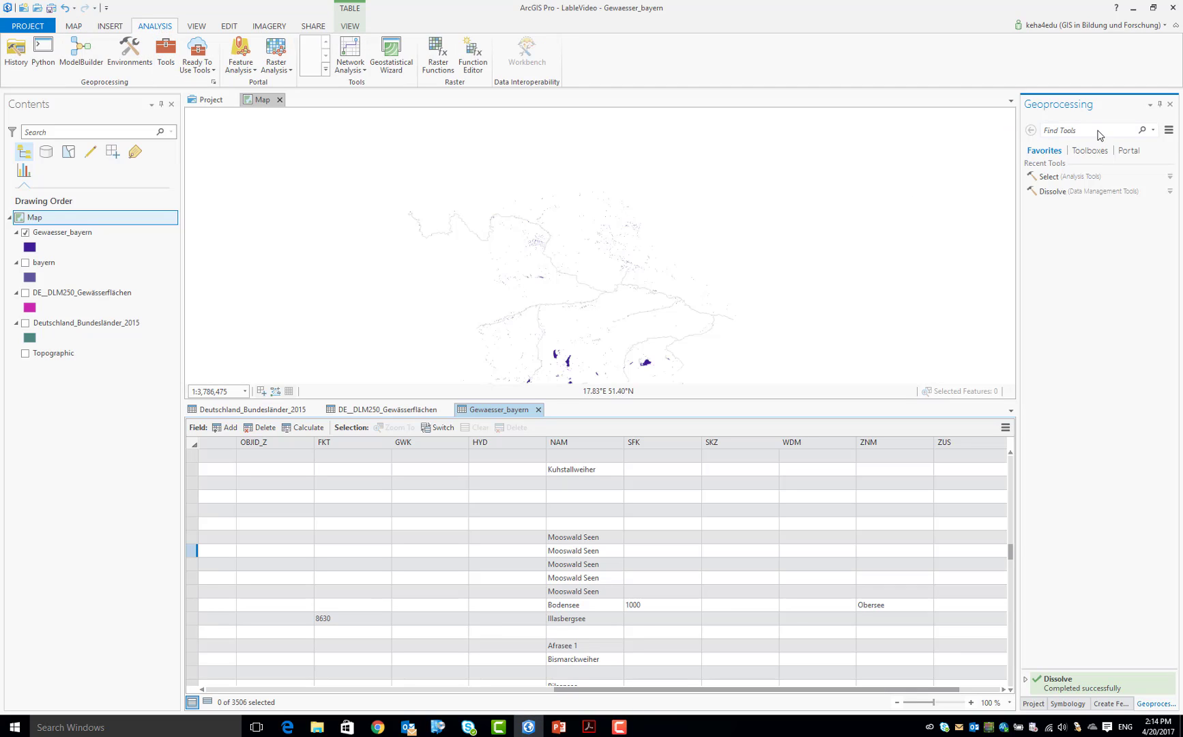
pyautogui.write('dissolve')
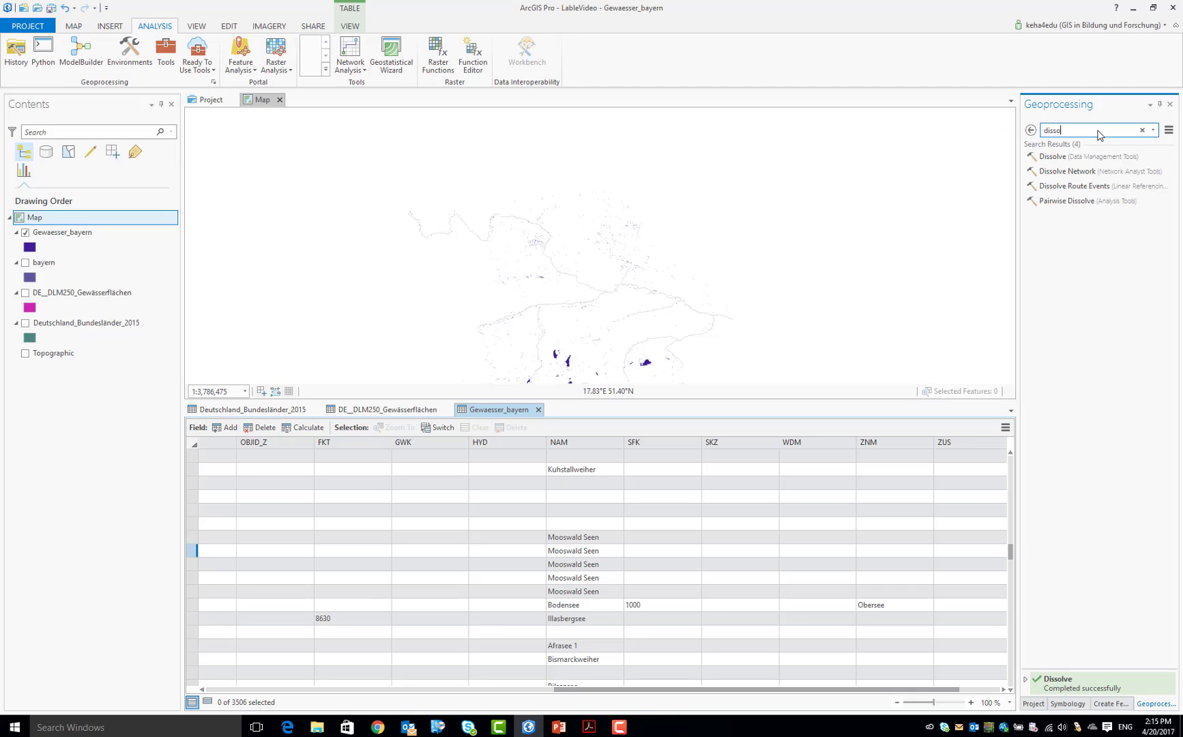
pyautogui.click(1063, 156)
pyautogui.click(1151, 181)
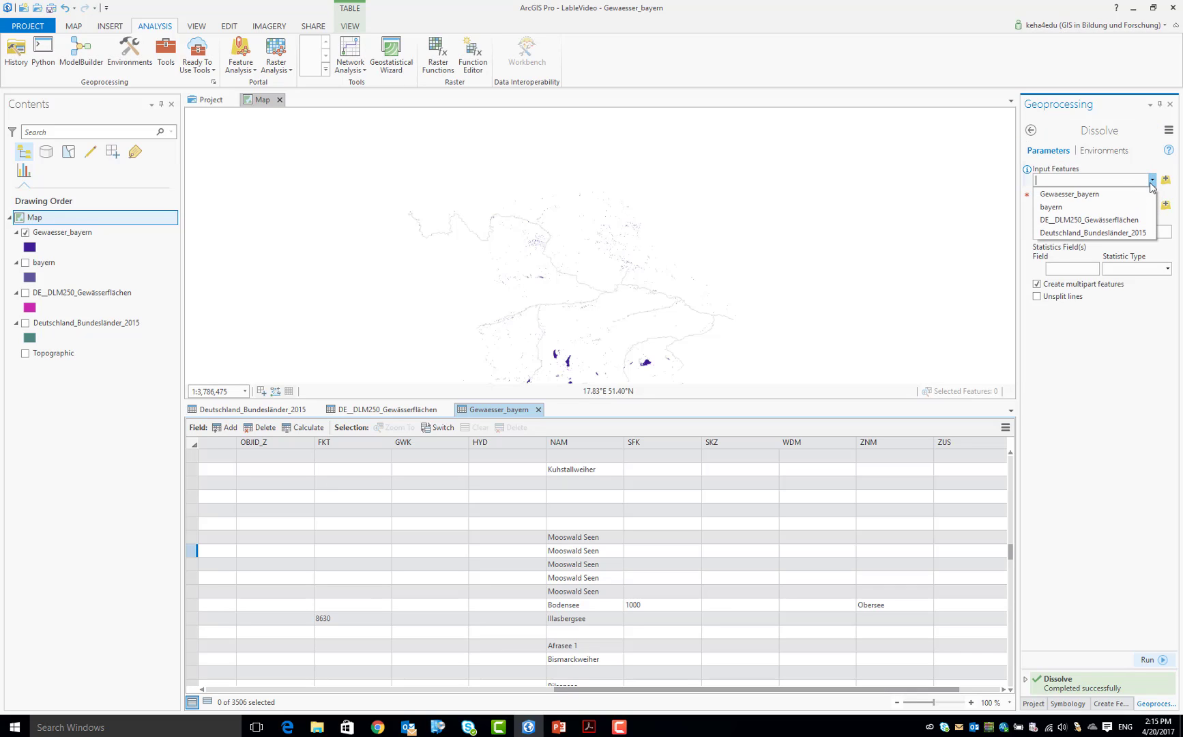
pyautogui.click(1116, 194)
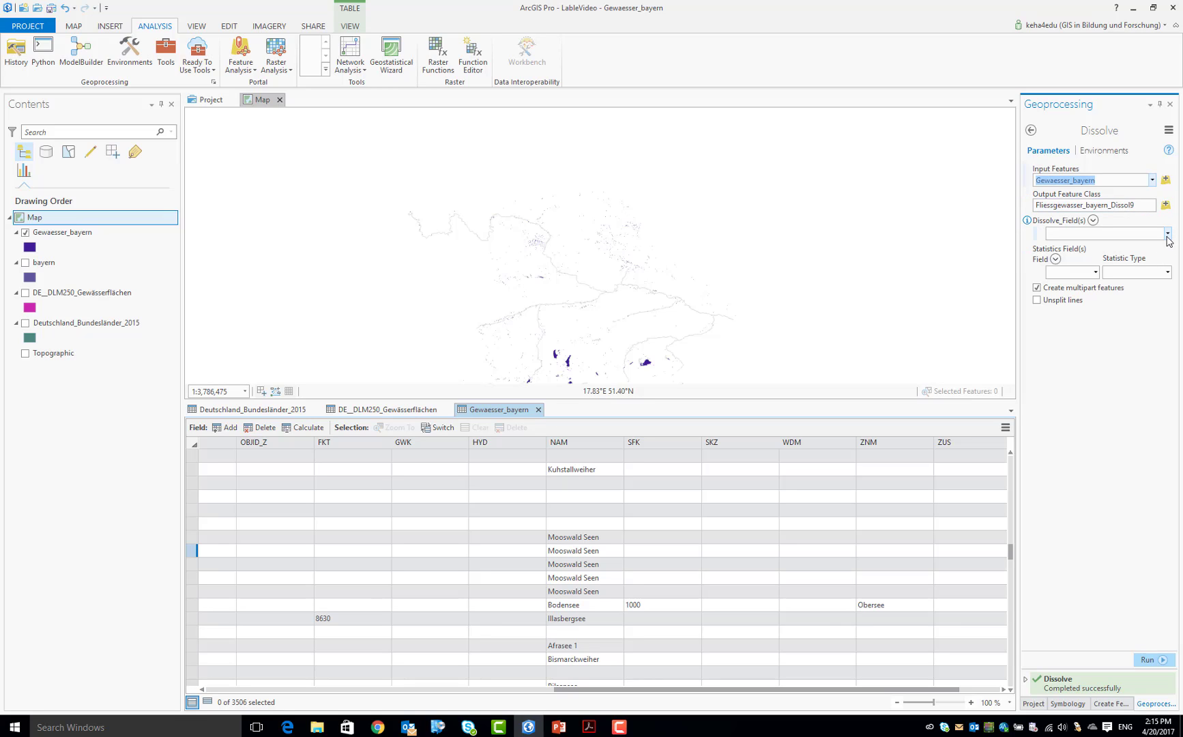
# Dissolve Gewaesser_bayern by the NAM field, with OBJART_TXT as the statistics field
pyautogui.click(1165, 234)
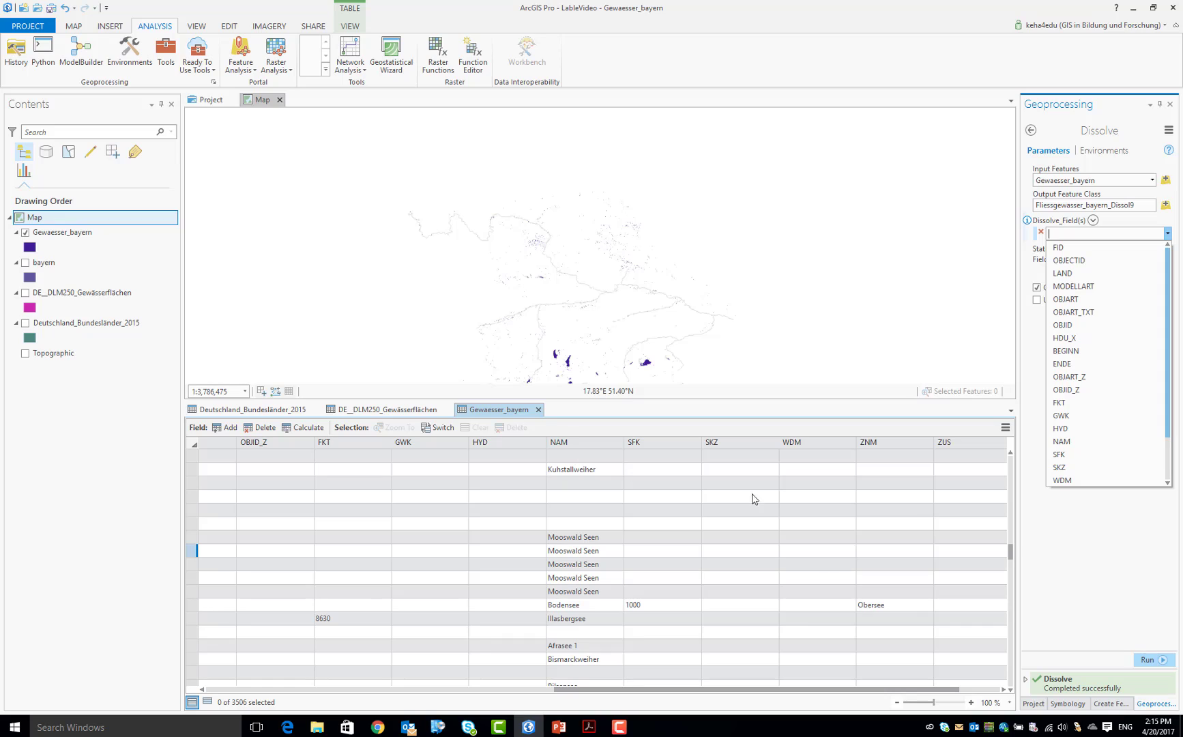
pyautogui.click(1080, 443)
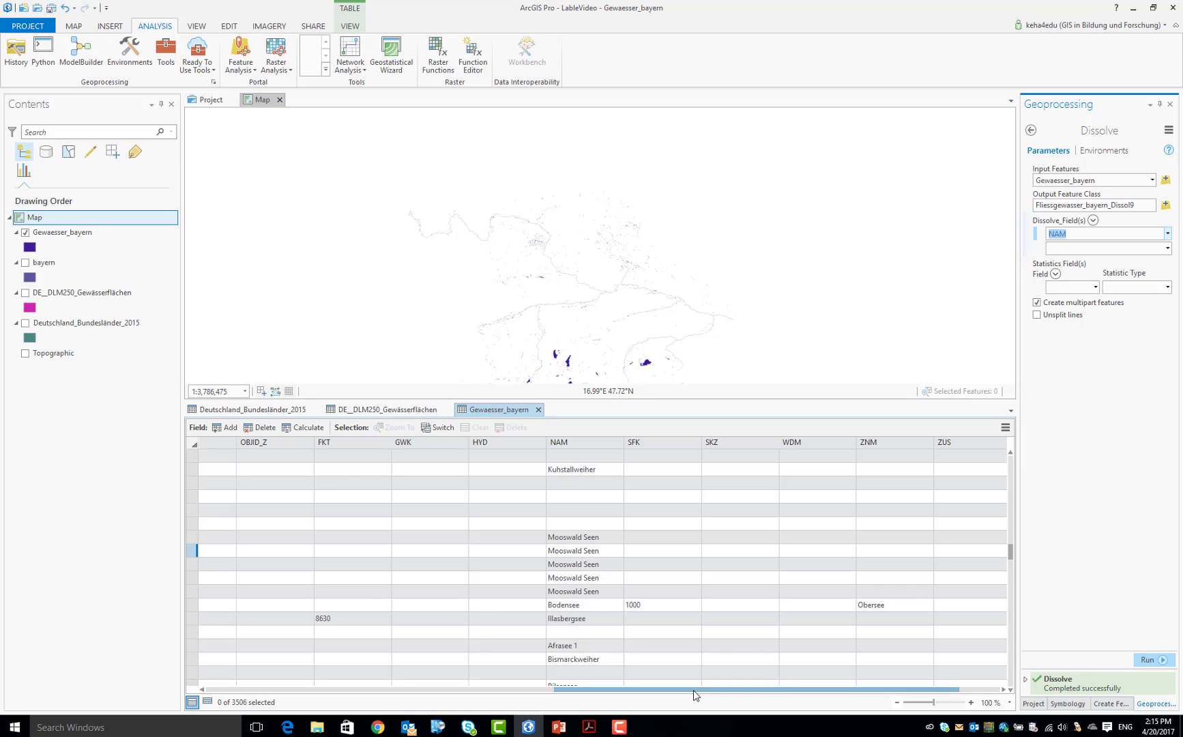
pyautogui.moveTo(693, 689); pyautogui.dragTo(312, 696)
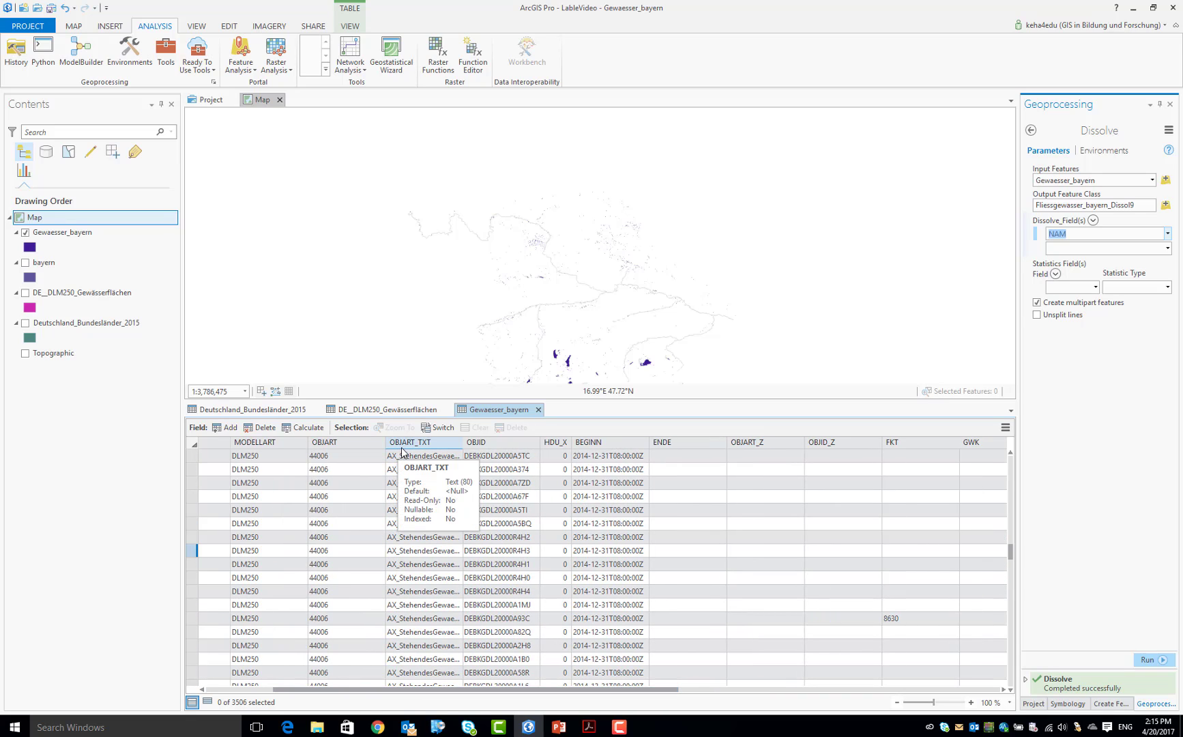
pyautogui.click(1095, 286)
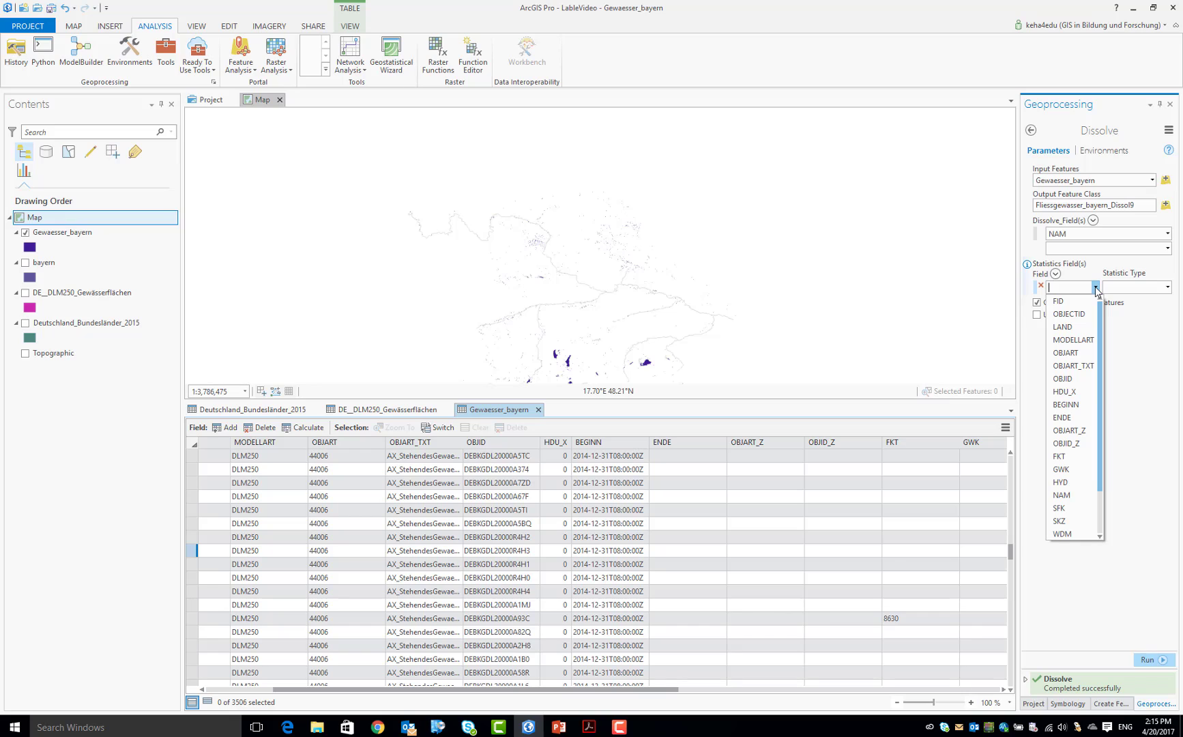
pyautogui.click(1073, 366)
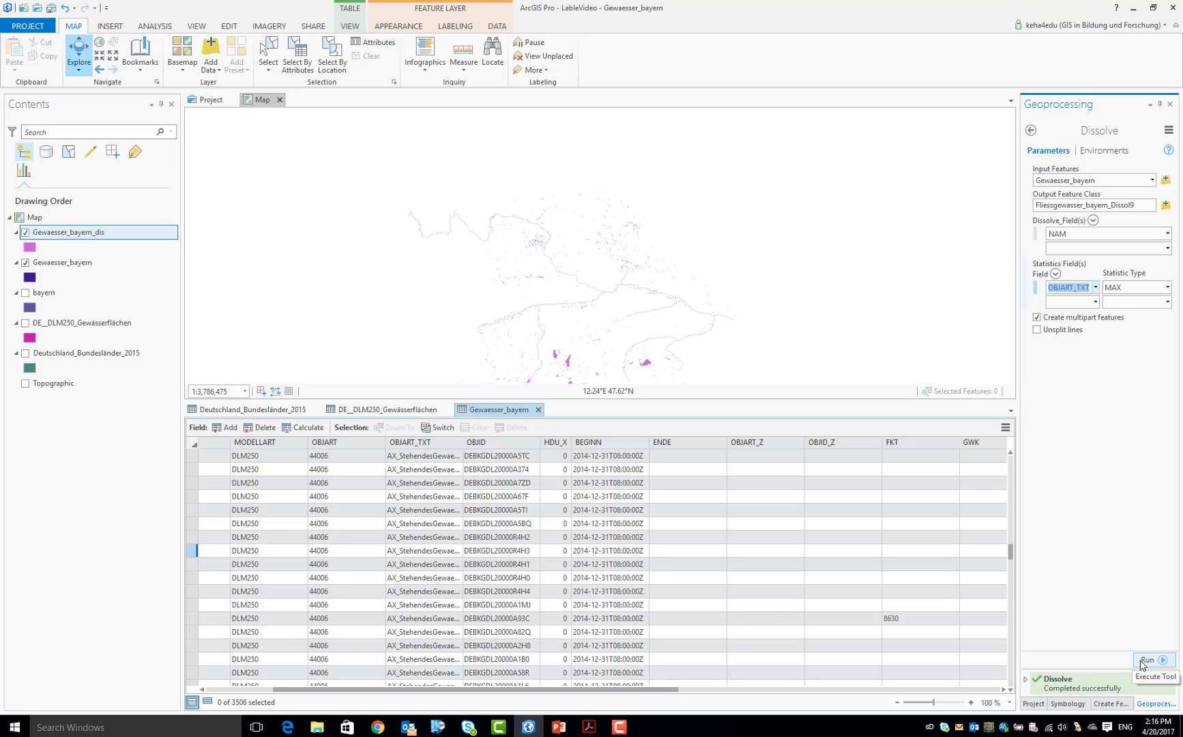
# Open the Gewaesser_bayern_dis attribute table and examine its records through to the last row
pyautogui.click(63, 239)
pyautogui.rightClick(67, 240)
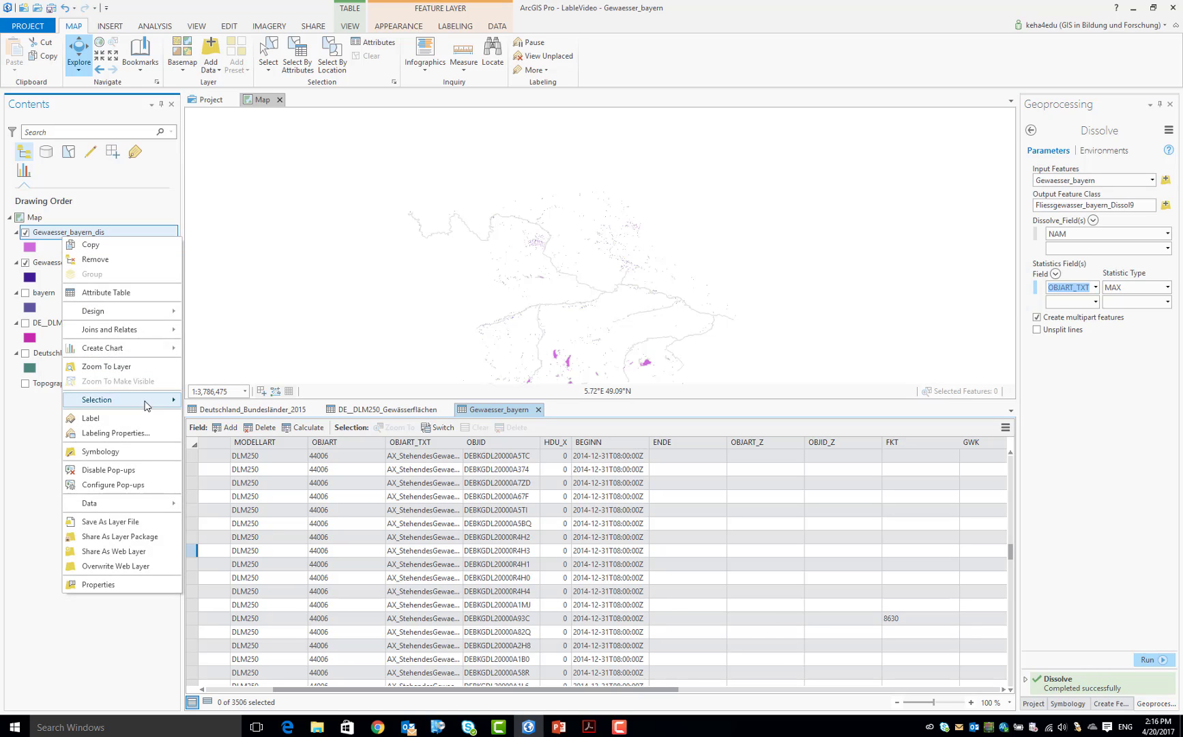
pyautogui.click(136, 294)
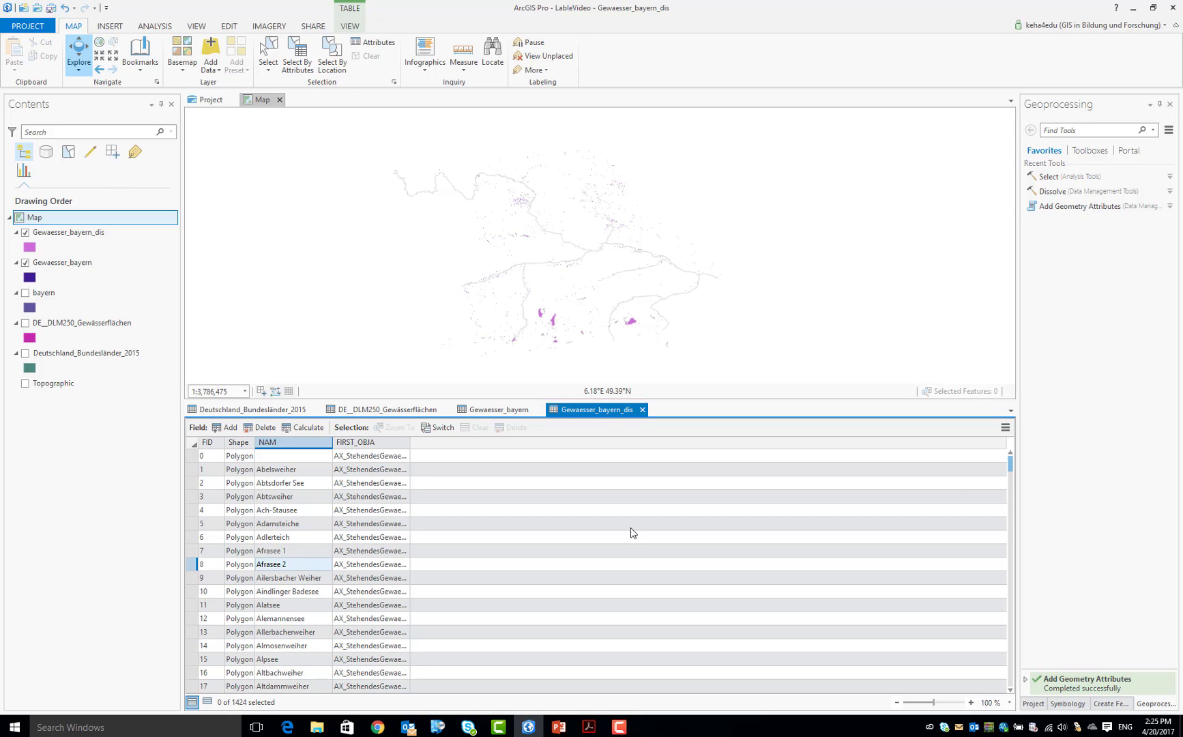
pyautogui.moveTo(1011, 469); pyautogui.dragTo(1012, 693)
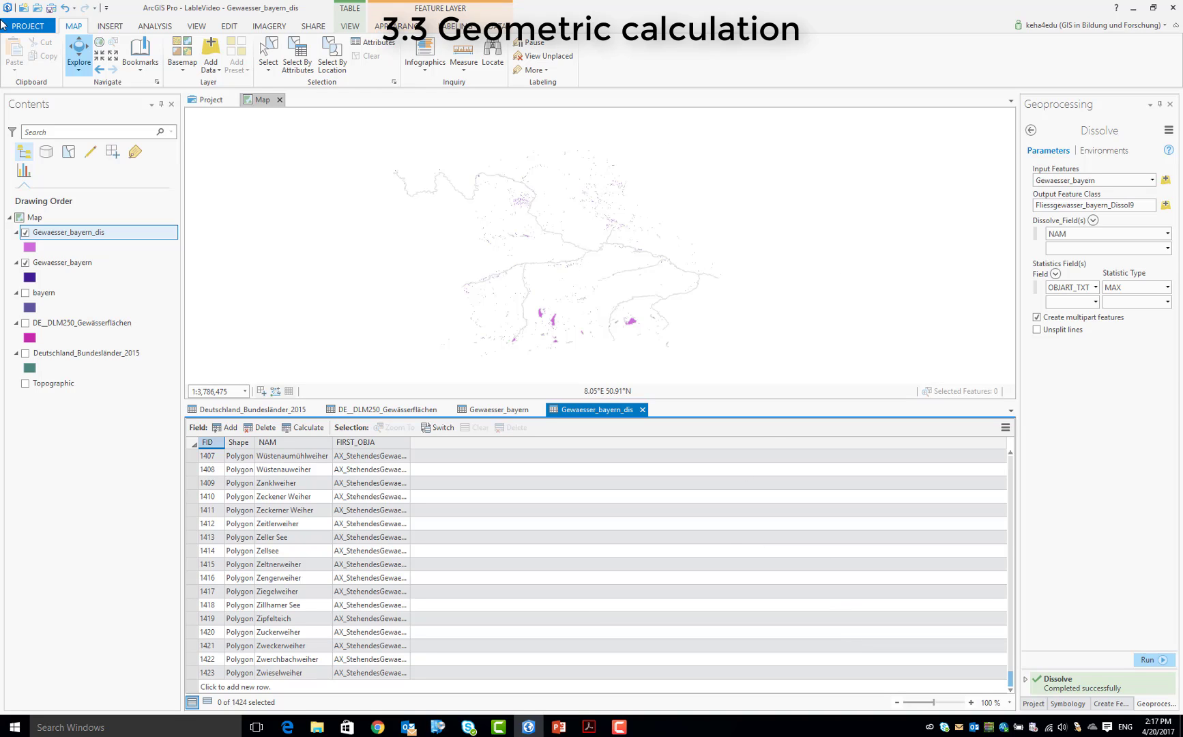
# Search the geoprocessing tools for "add geo" and open the Add Geometry Attributes tool
pyautogui.click(154, 26)
pyautogui.click(166, 54)
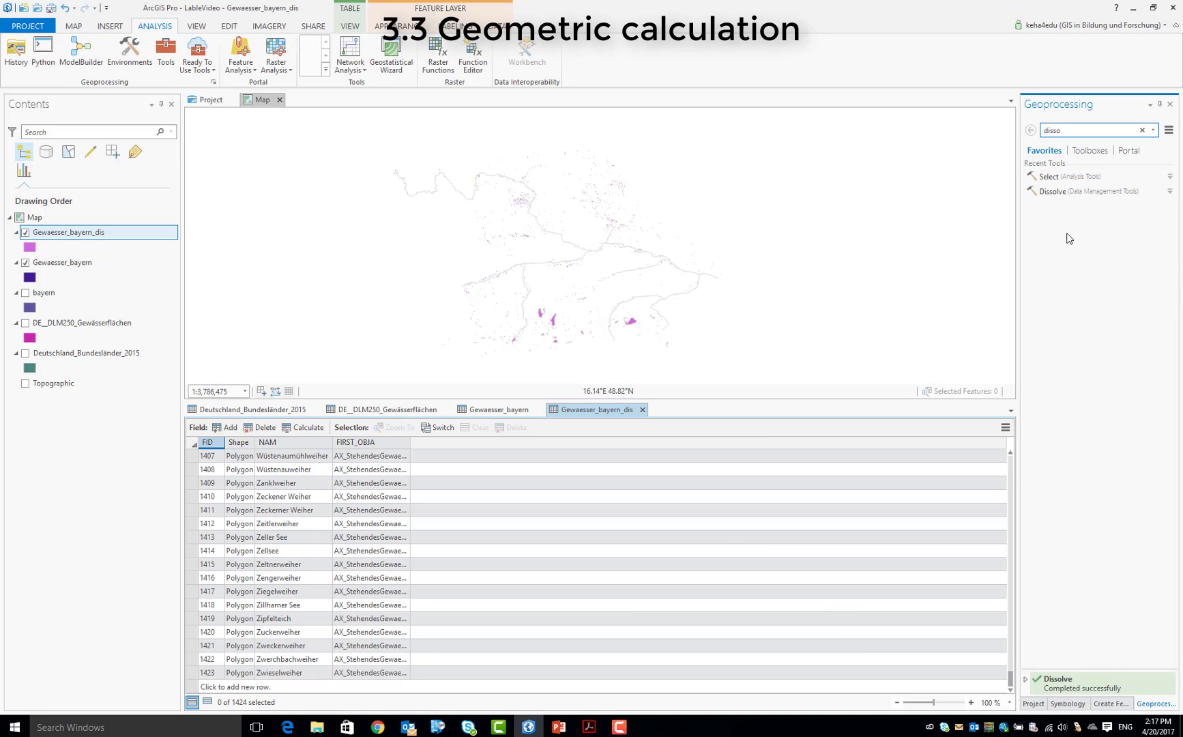
pyautogui.press('BackSpace')
pyautogui.press('BackSpace')
pyautogui.press('BackSpace')
pyautogui.press('BackSpace')
pyautogui.press('BackSpace')
pyautogui.write('add geo')
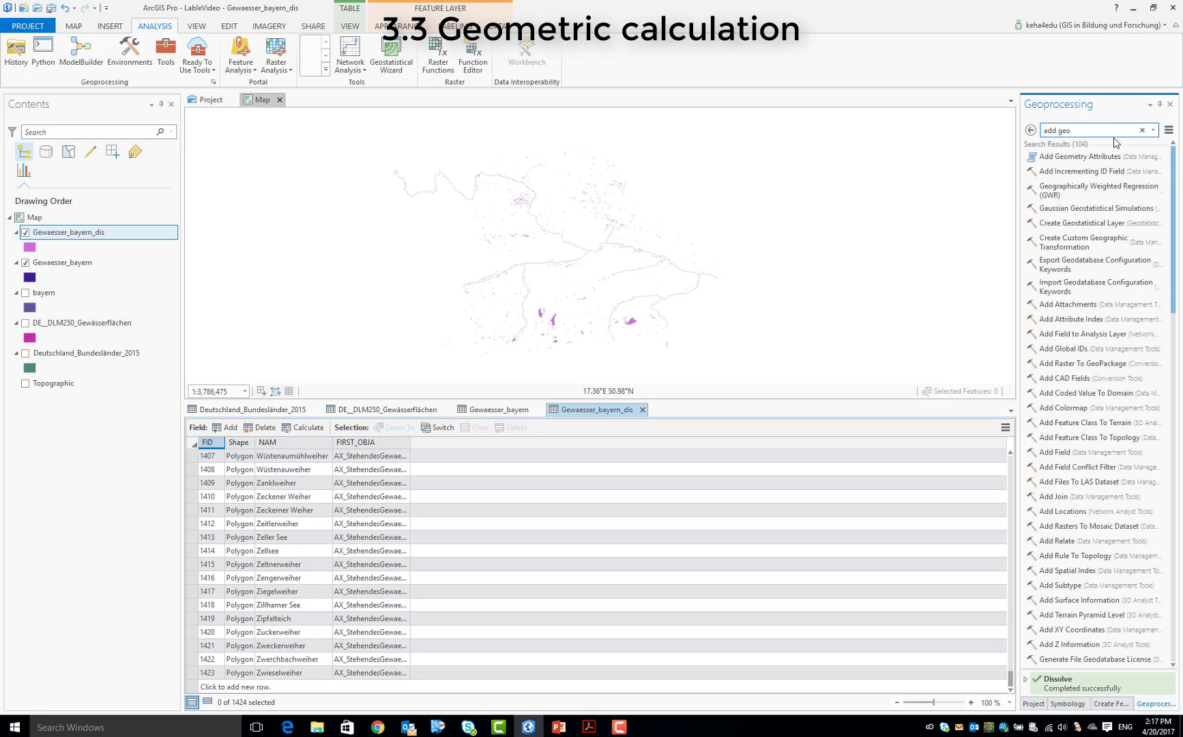
pyautogui.click(1109, 157)
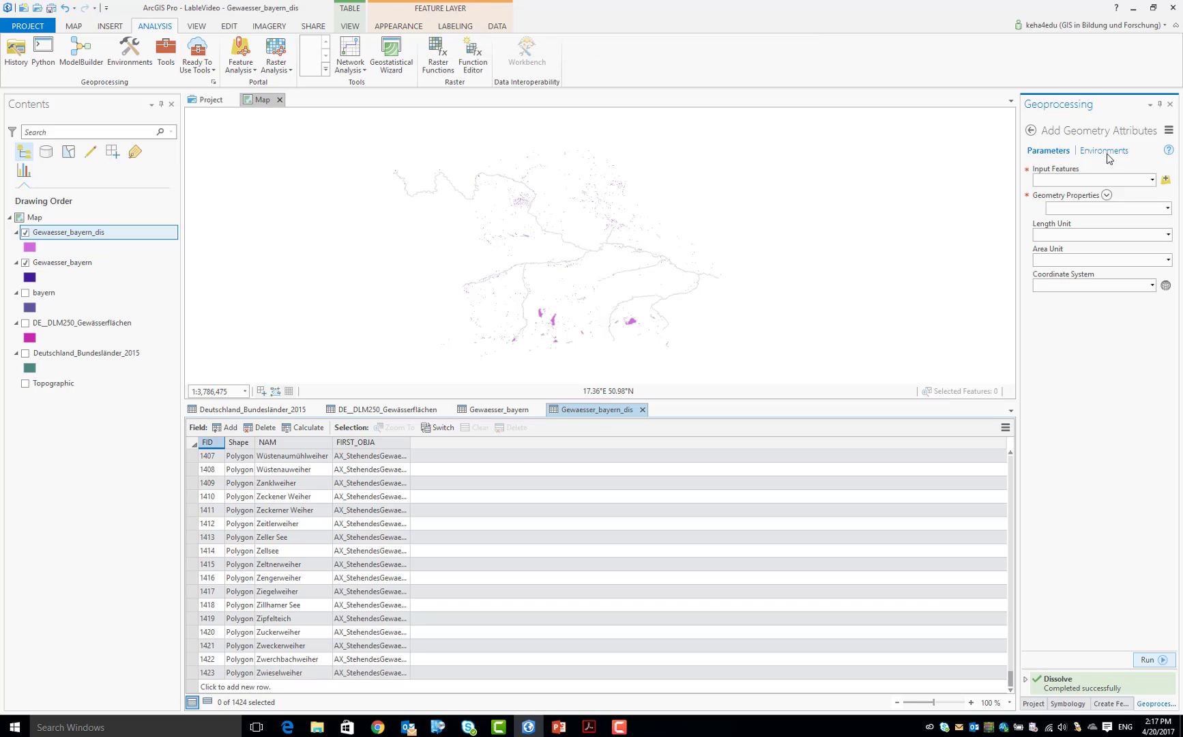
# Set Gewaesser_bayern_dis as the input features and Geodesic area as the geometry property
pyautogui.click(1151, 182)
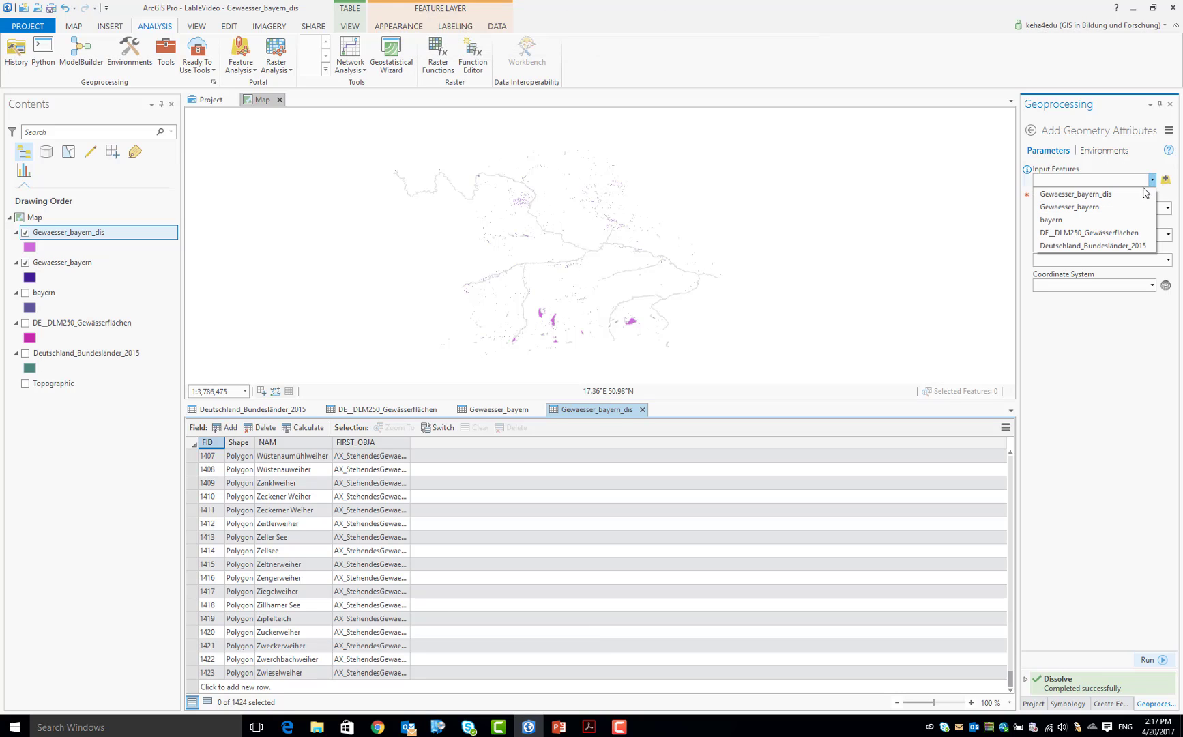
pyautogui.click(1122, 193)
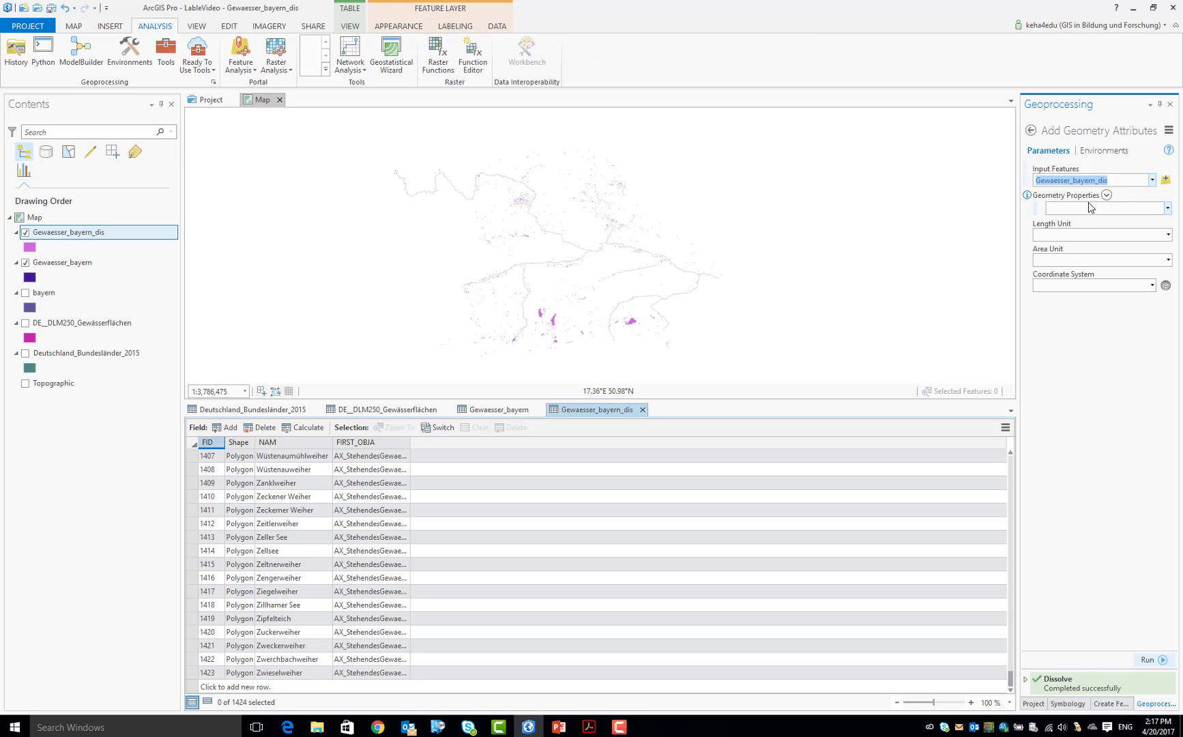
pyautogui.click(1168, 210)
pyautogui.click(1168, 209)
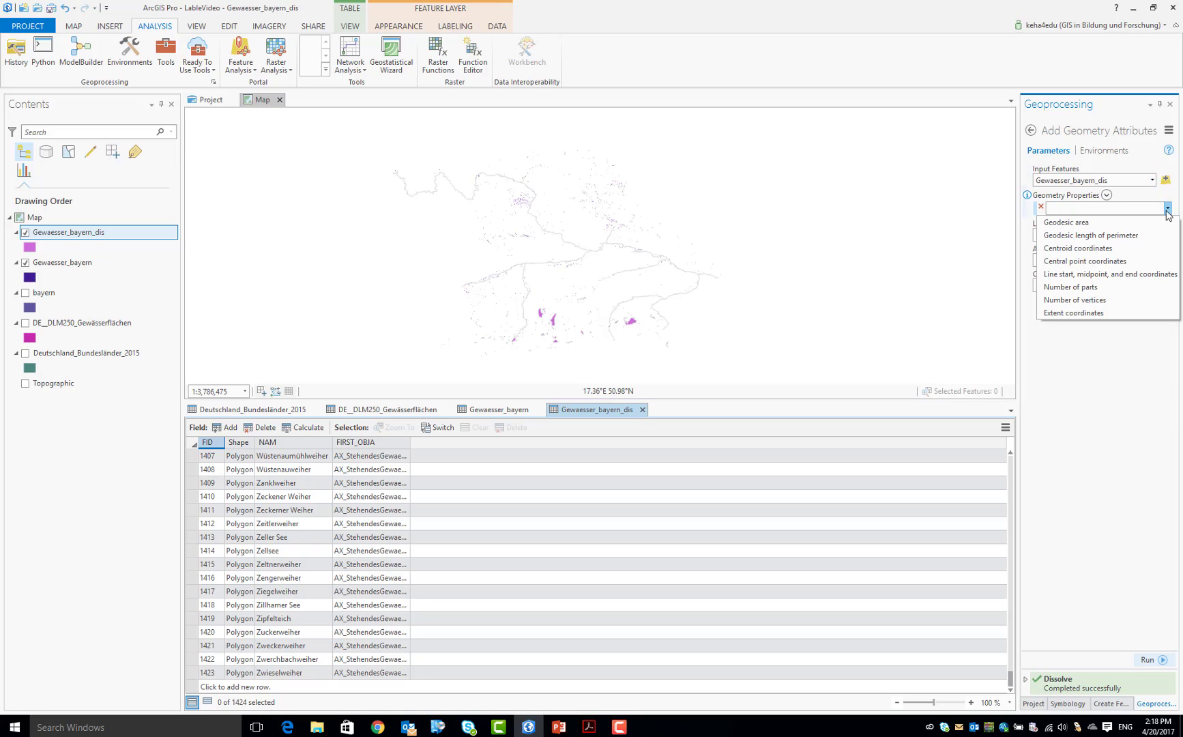
pyautogui.click(1103, 223)
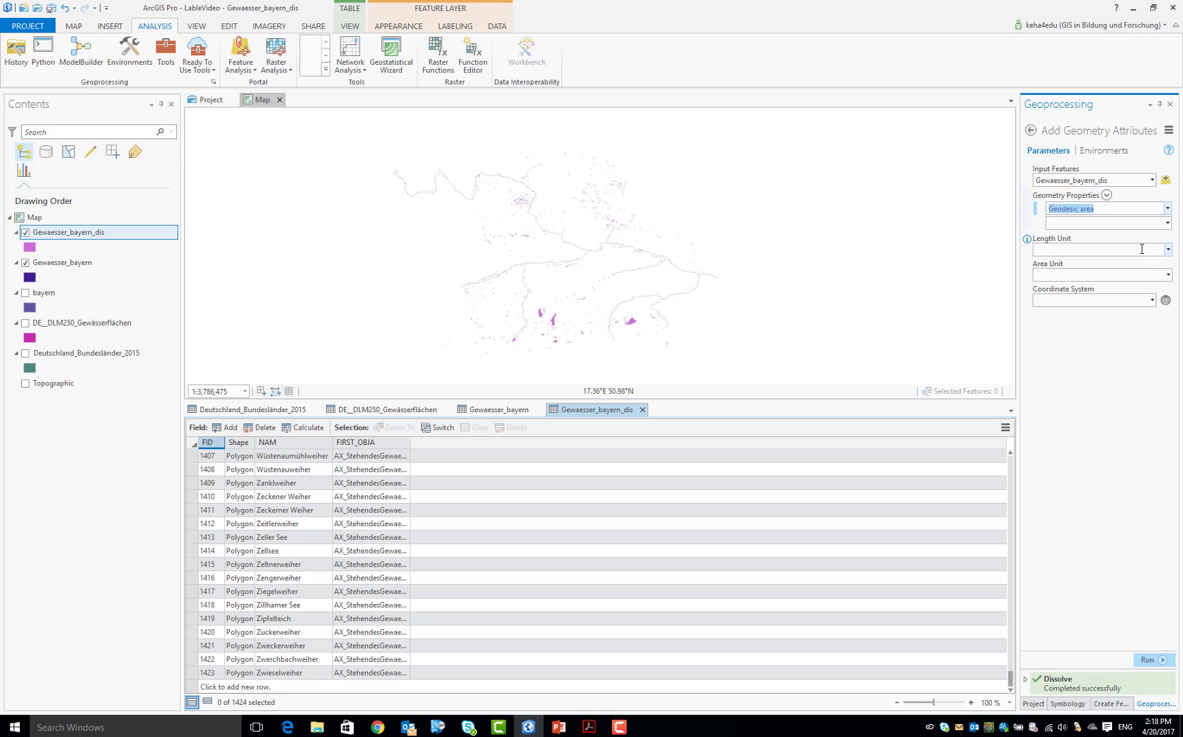
pyautogui.press('Delete')
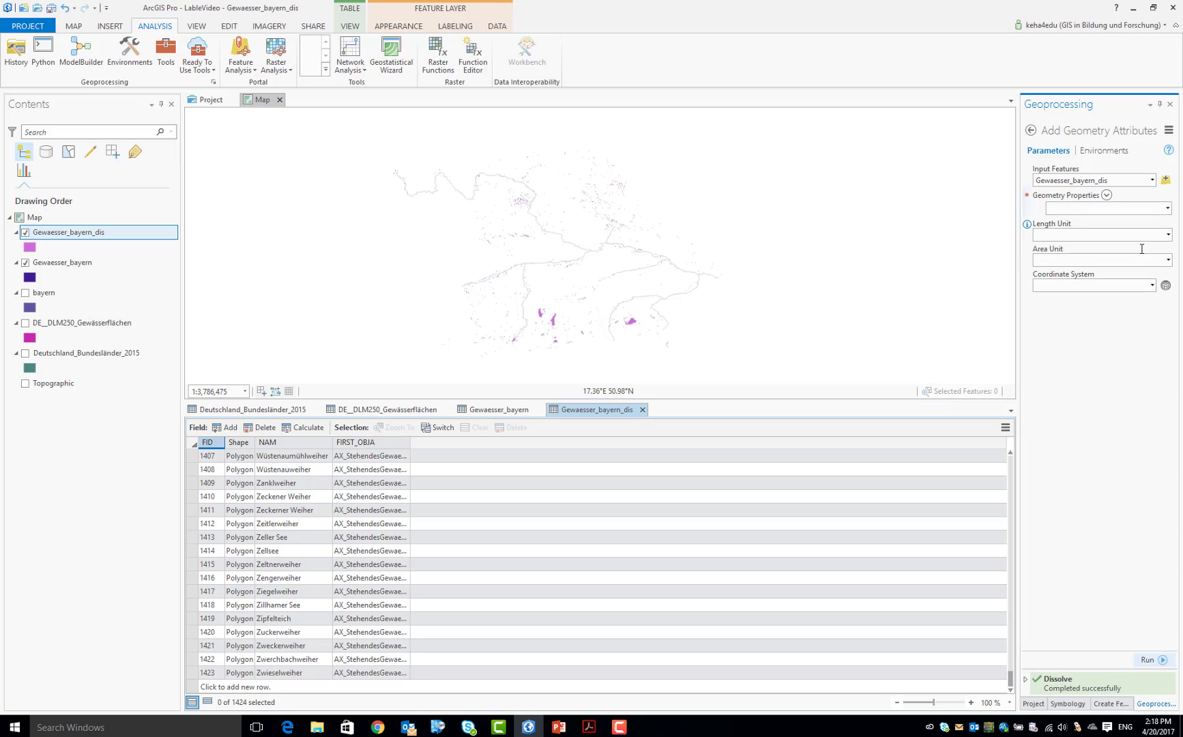
pyautogui.click(1167, 208)
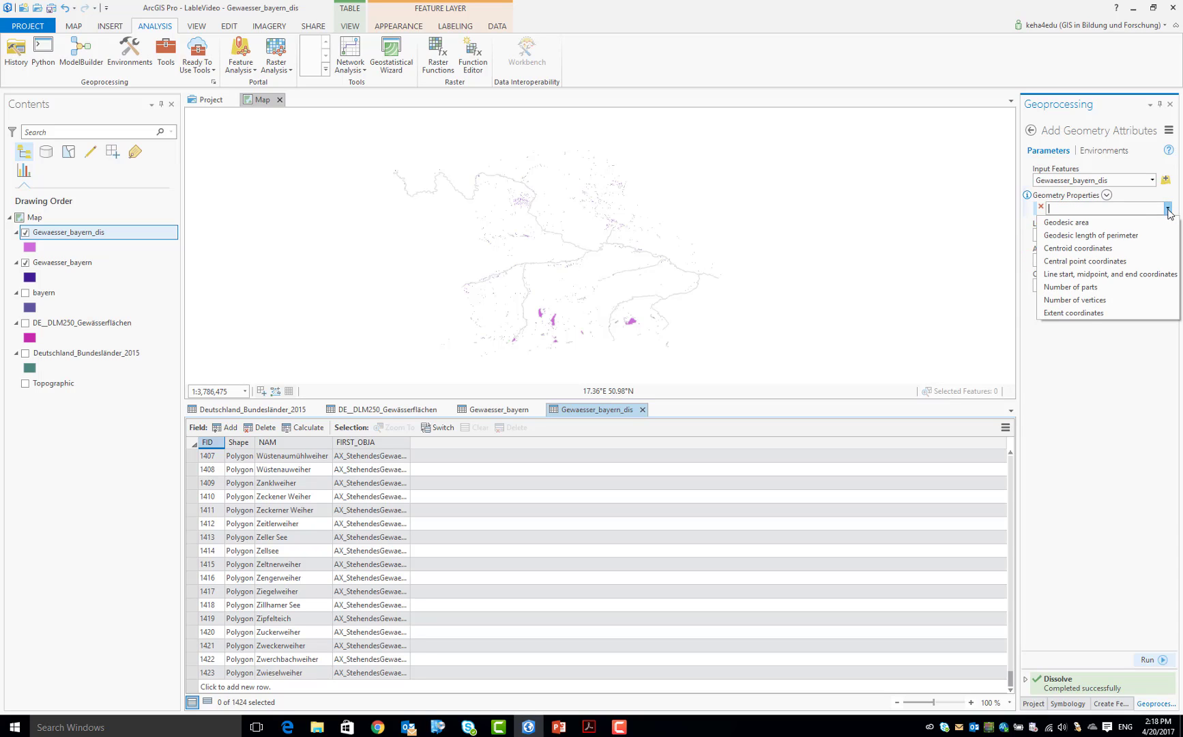
pyautogui.click(1126, 226)
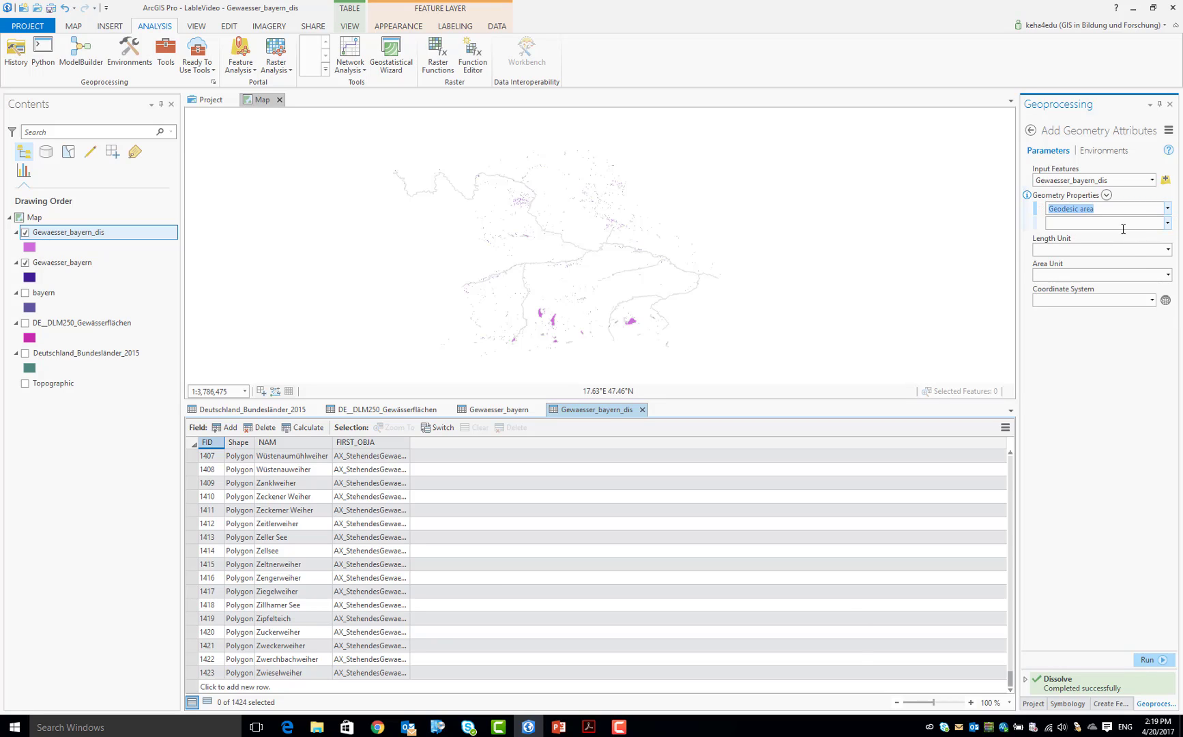
# Set the area unit to Square meters and the coordinate system to the current map's, and run Add Geometry Attributes
pyautogui.click(1168, 275)
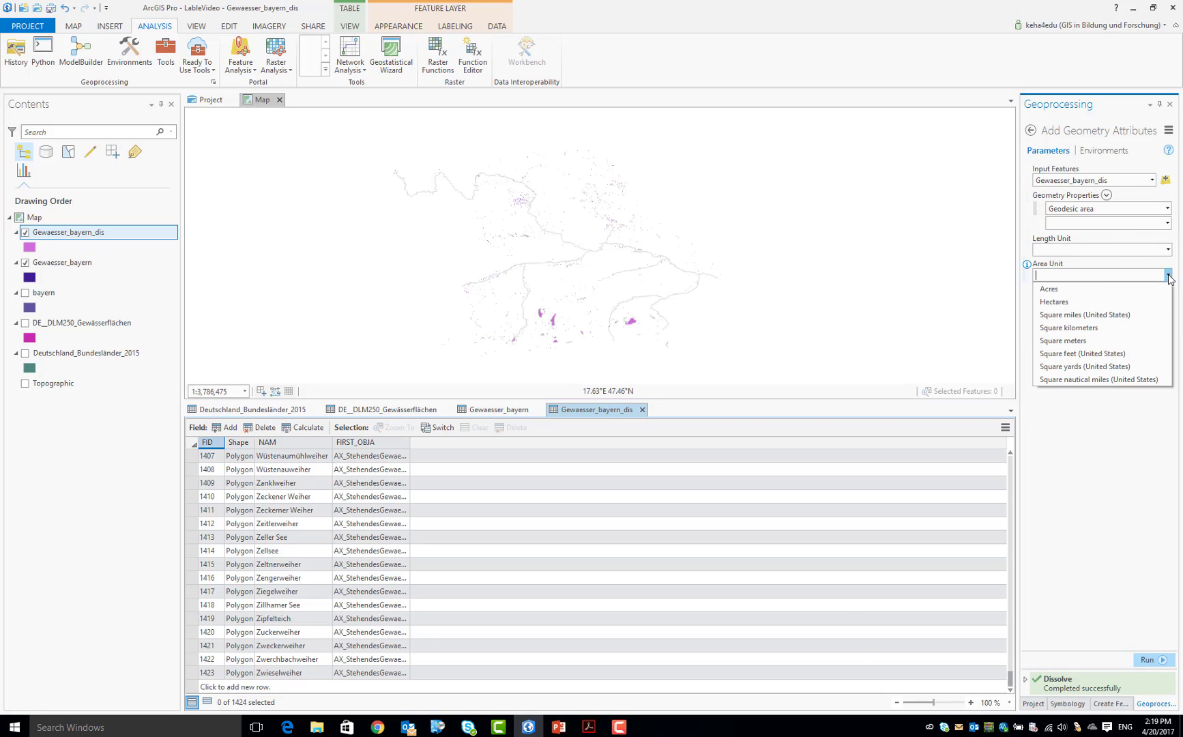
pyautogui.click(1110, 341)
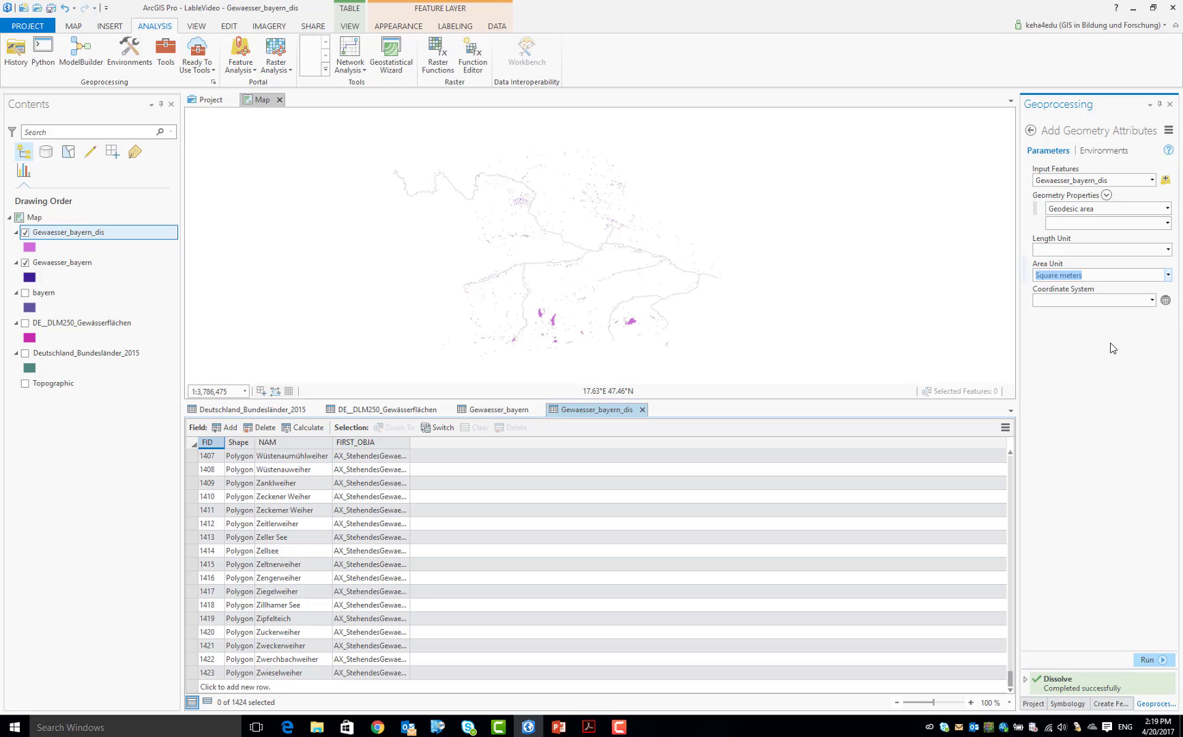
pyautogui.click(1152, 301)
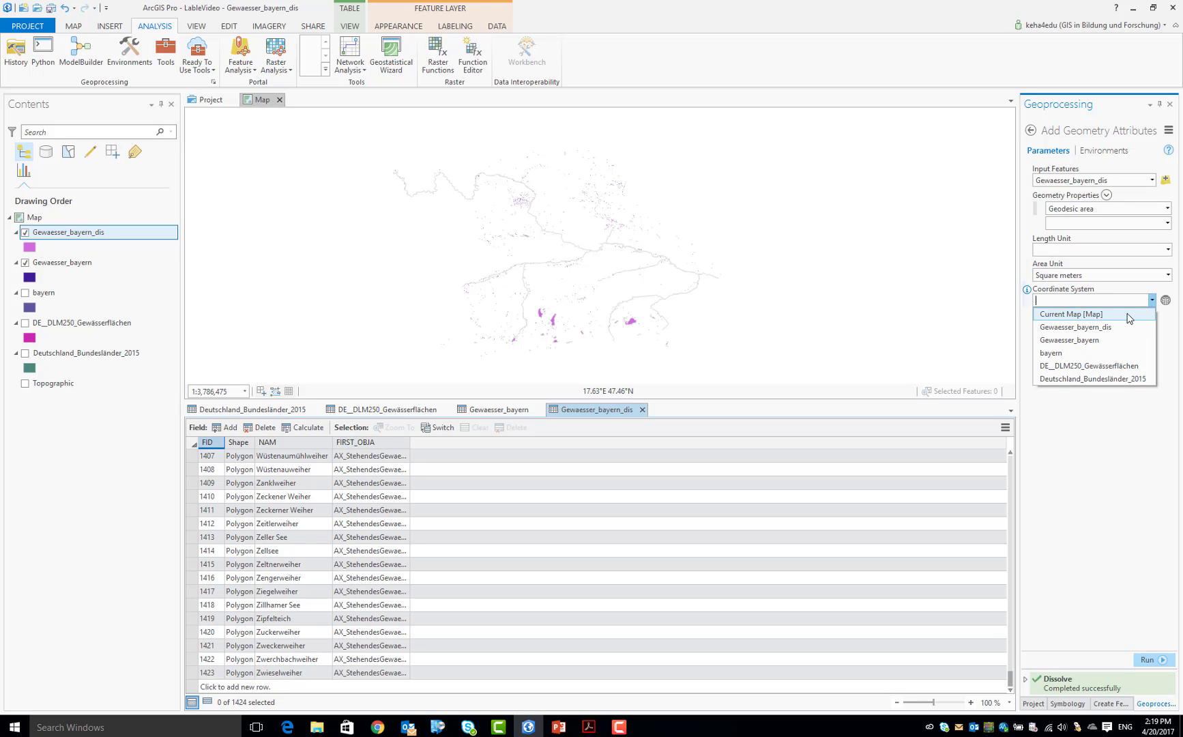
pyautogui.click(1127, 315)
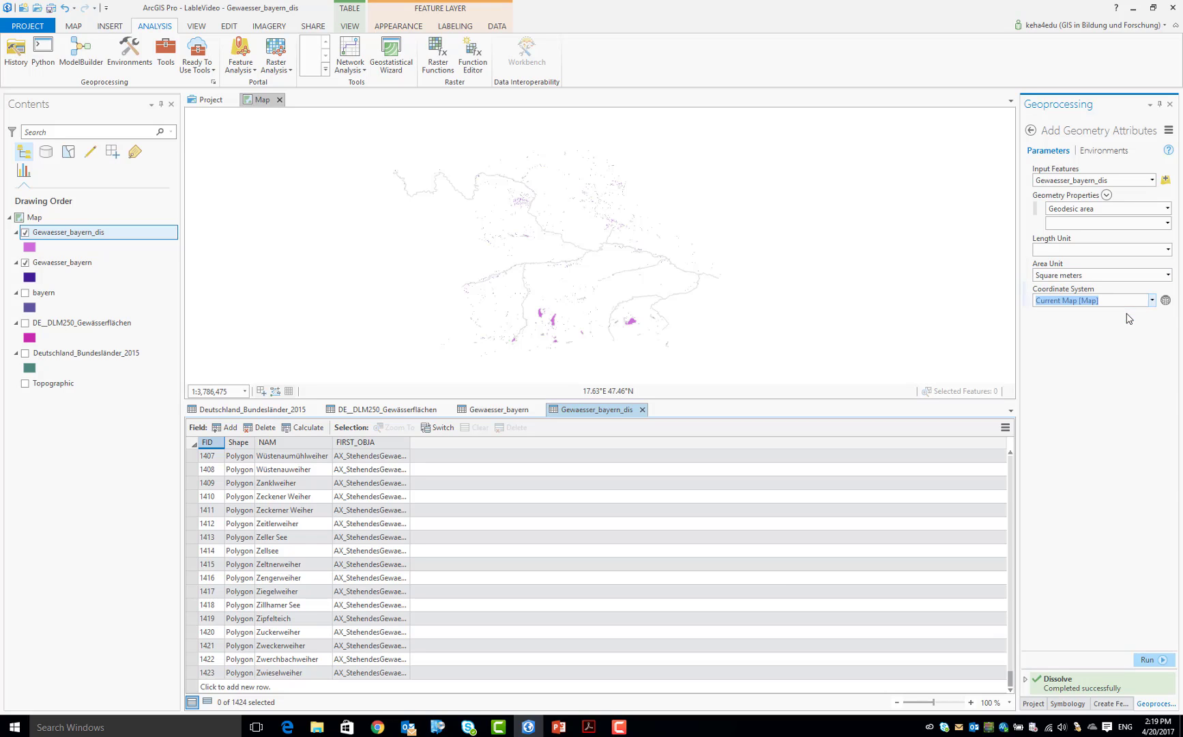
pyautogui.click(1147, 660)
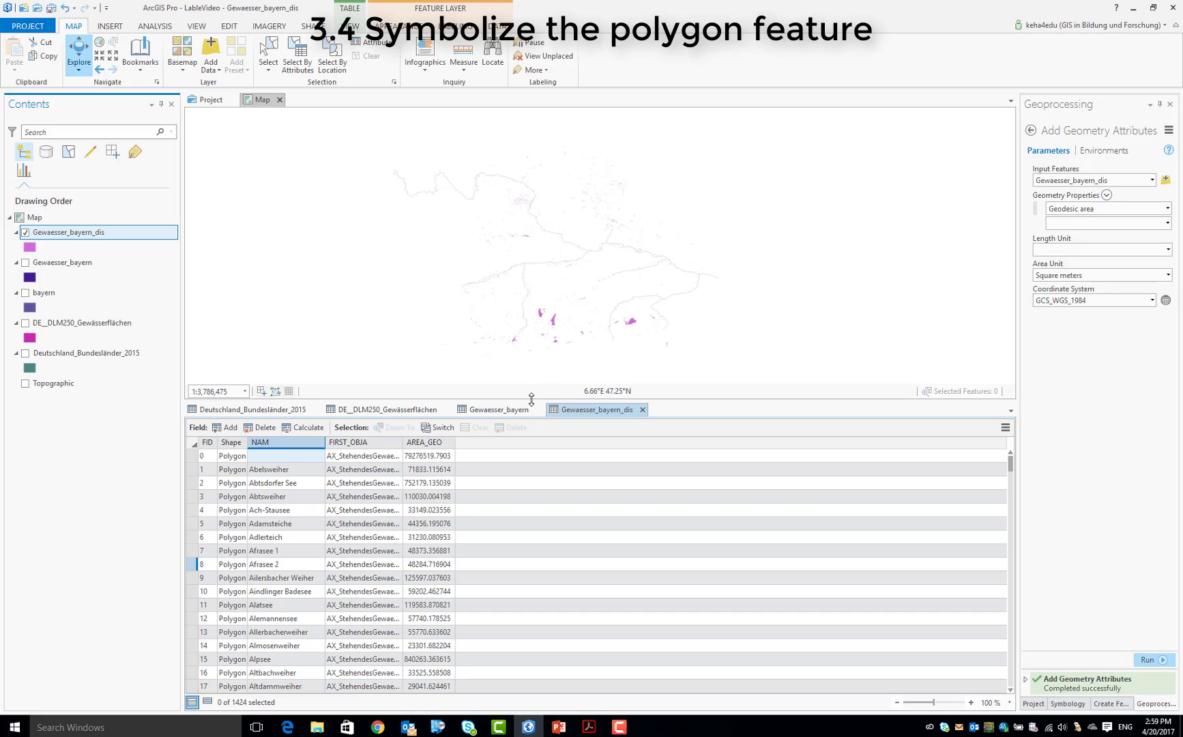
# Enlarge the map view by shrinking the attribute table, and briefly show the Gewaesser_bayern layer before hiding it again
pyautogui.moveTo(533, 401); pyautogui.dragTo(528, 648)
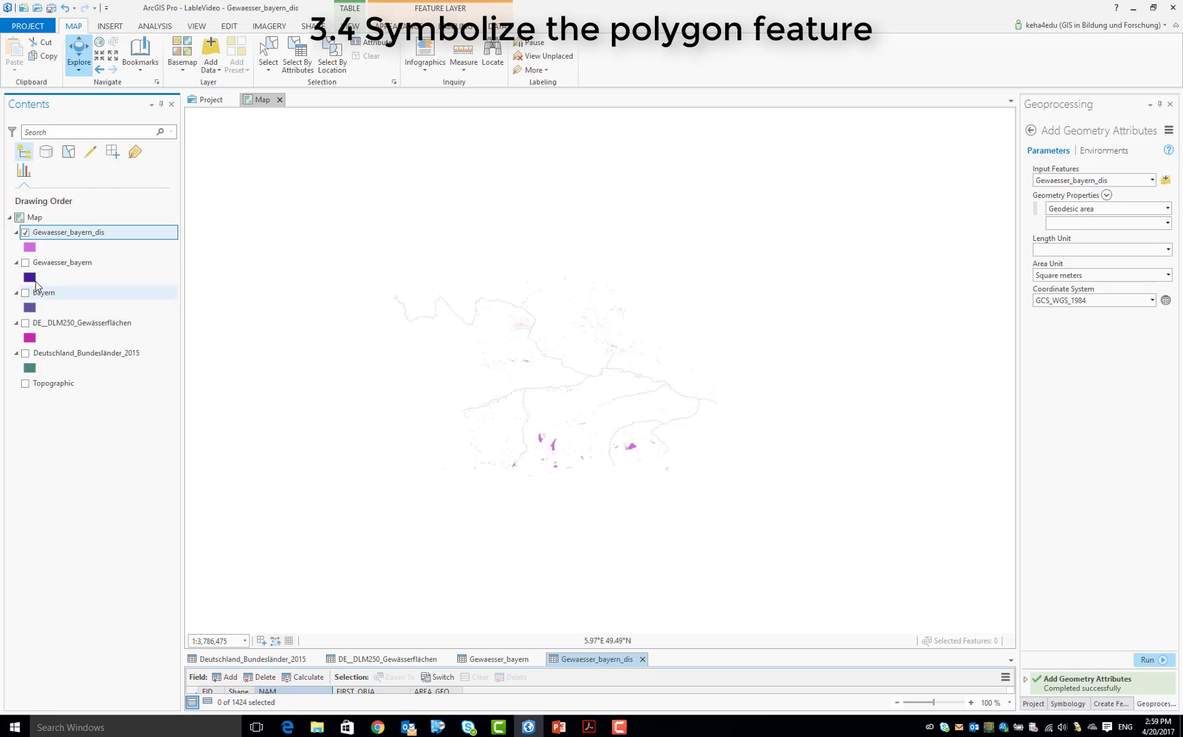
pyautogui.click(26, 263)
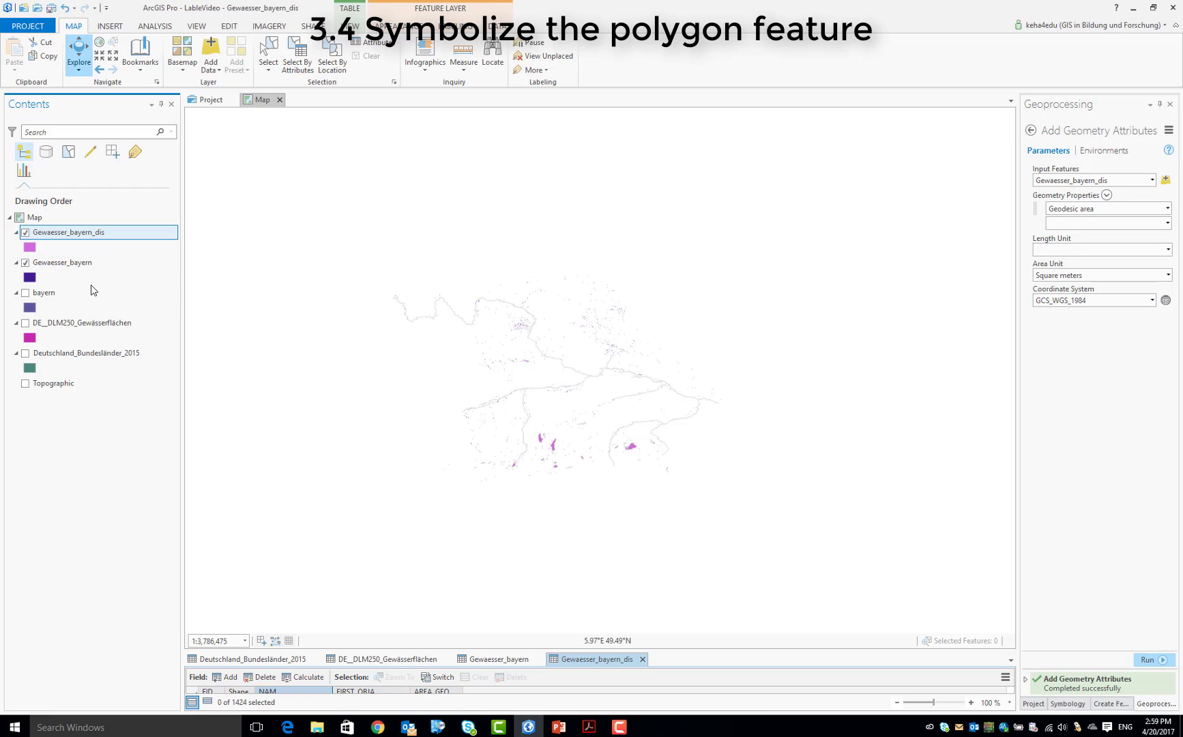
pyautogui.click(26, 262)
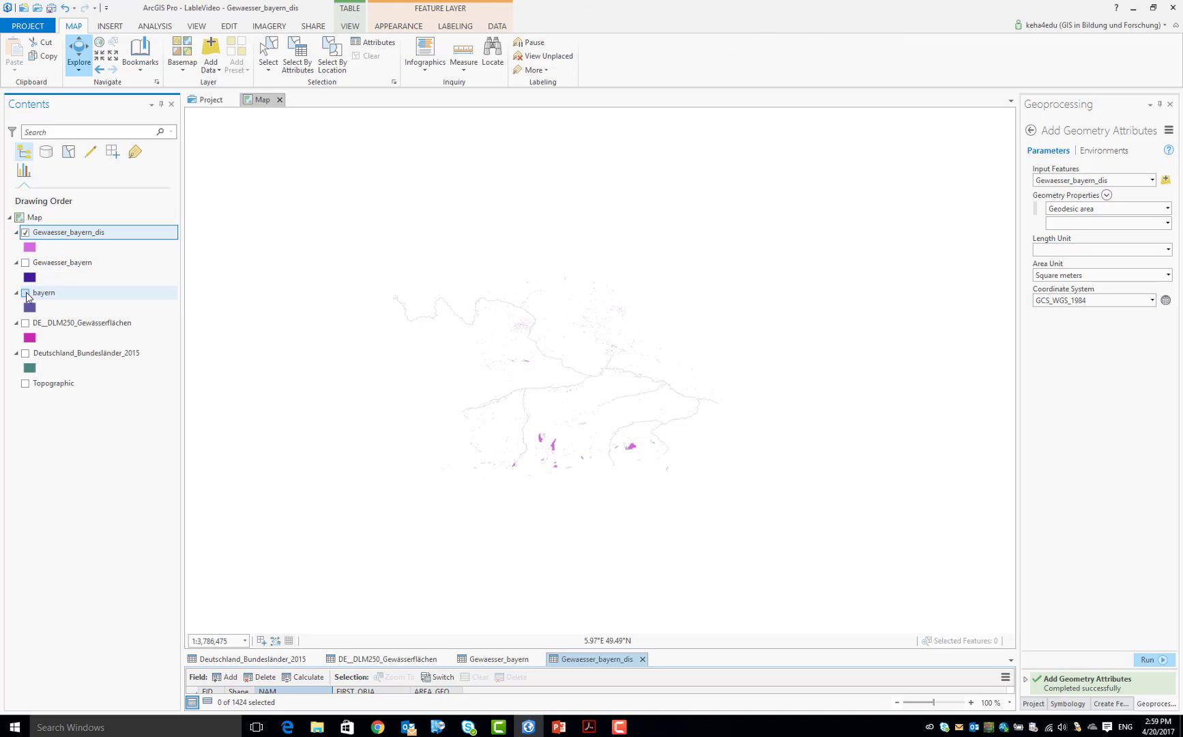
# Show the bayern layer and move it above Gewaesser_bayern in the drawing order
pyautogui.click(26, 293)
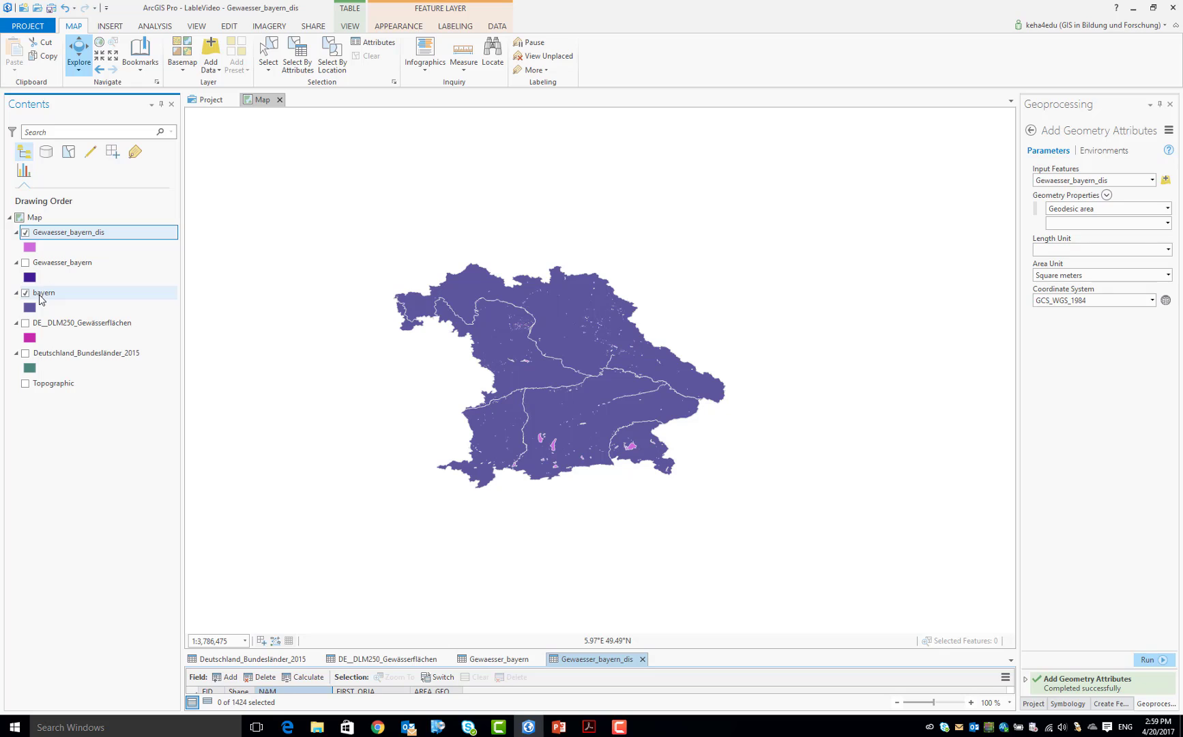
pyautogui.click(41, 289)
pyautogui.moveTo(40, 289); pyautogui.dragTo(43, 261)
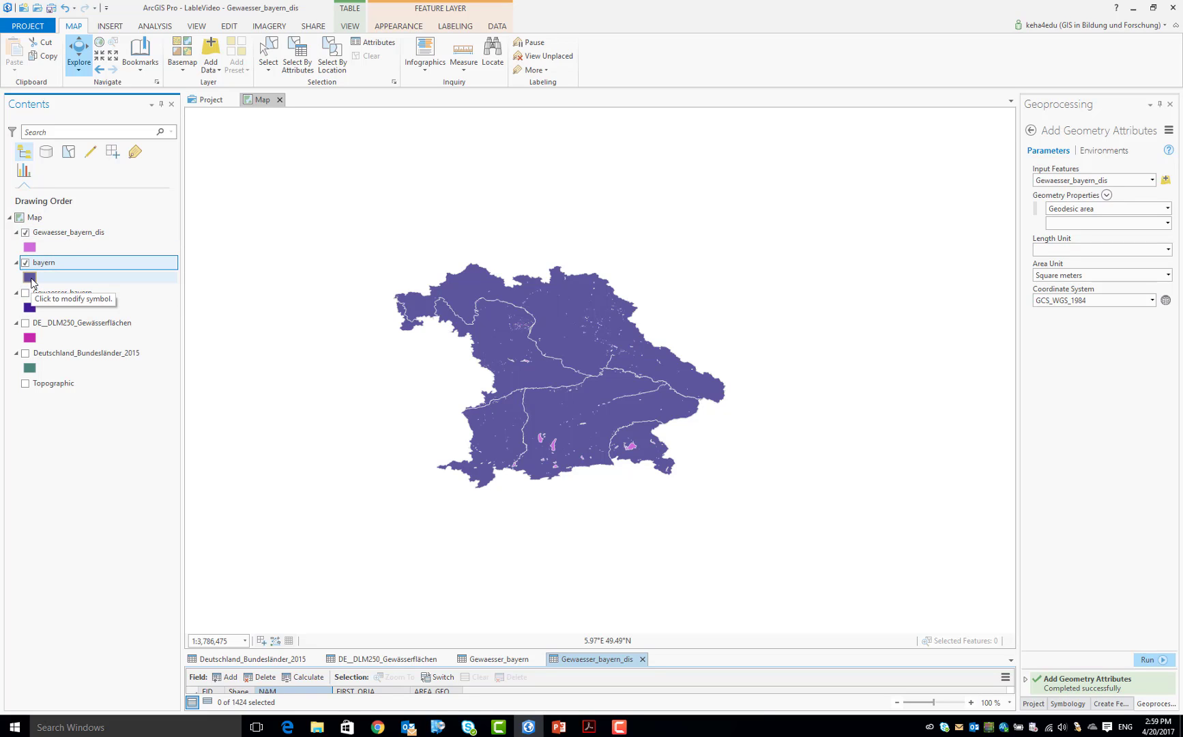
# Change the bayern layer's polygon symbol to a light grey fill and apply it
pyautogui.click(29, 277)
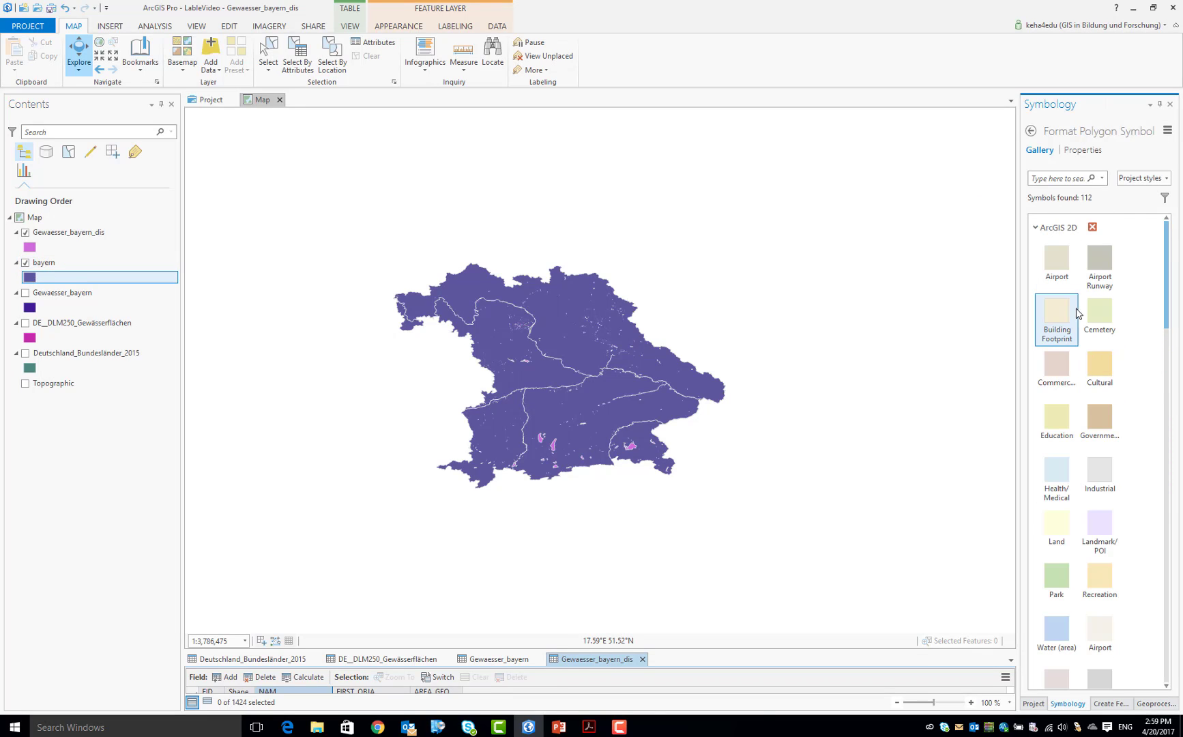
pyautogui.click(1082, 150)
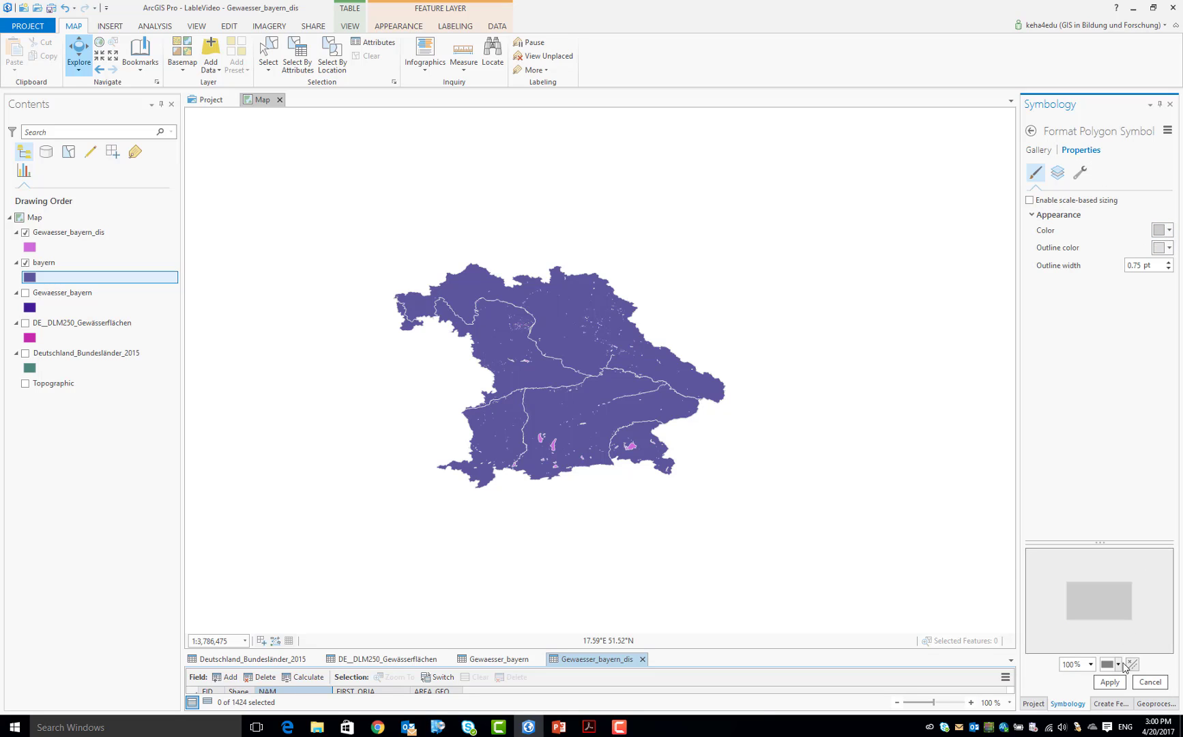
pyautogui.click(1109, 681)
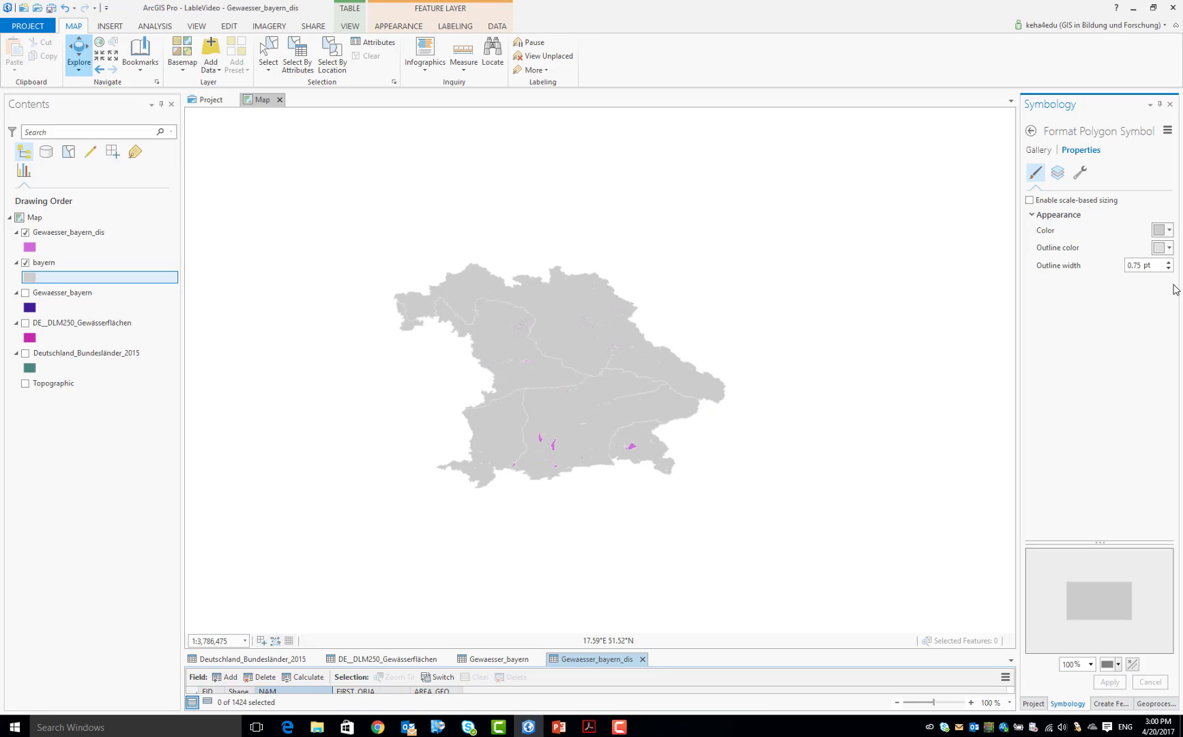
# Change the bayern layer's polygon fill to a lighter shade of grey and apply it
pyautogui.click(1168, 230)
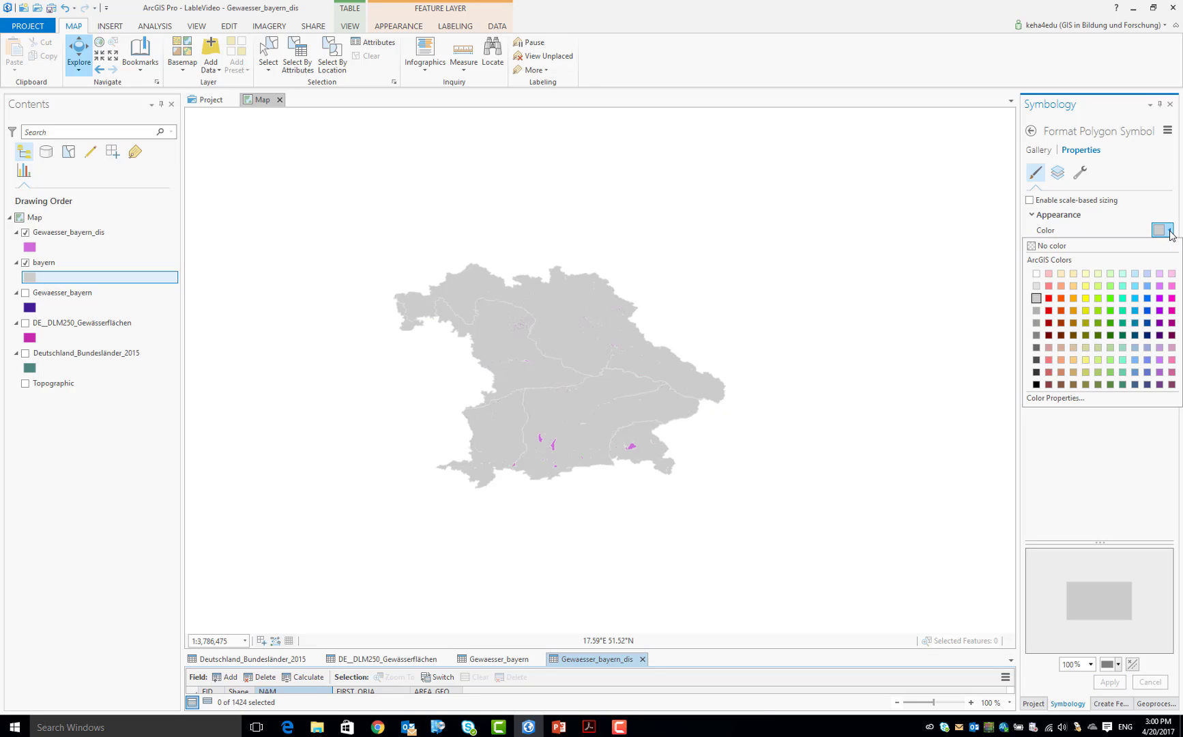
pyautogui.click(1036, 286)
pyautogui.click(1108, 682)
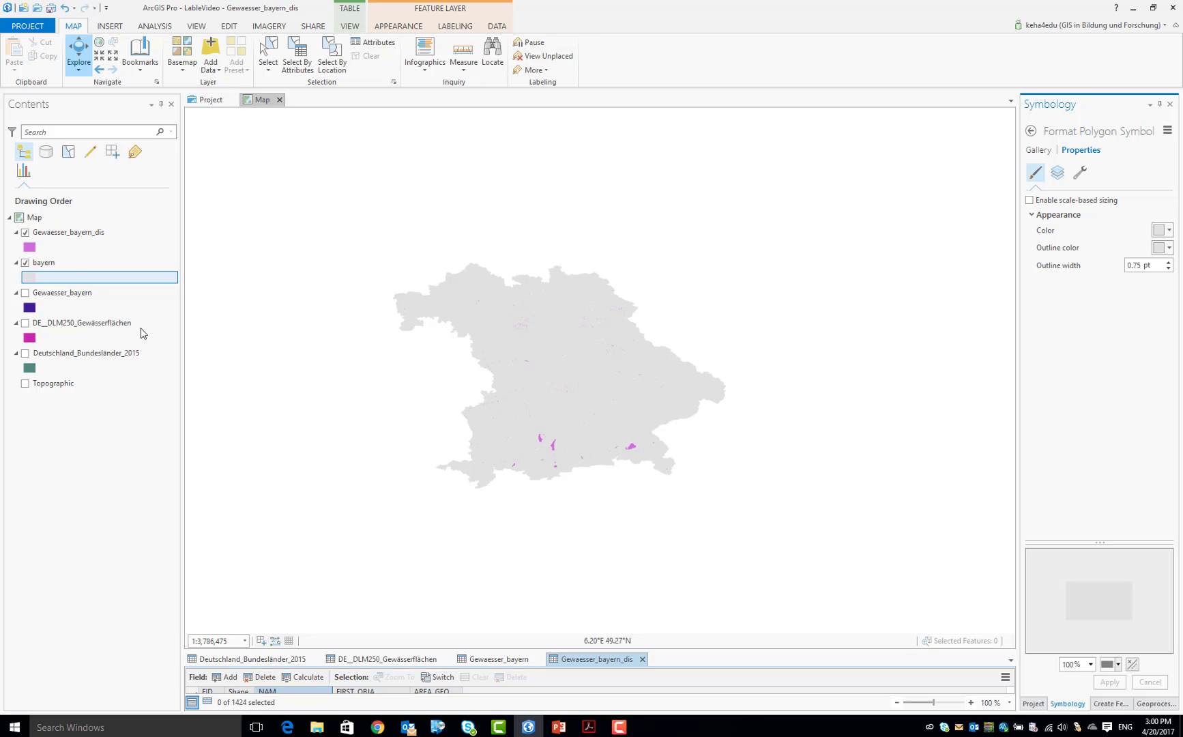
# Give the Gewaesser_bayern_dis layer a light blue fill, apply it, and check the lakes in southeastern Bavaria at close range
pyautogui.click(28, 249)
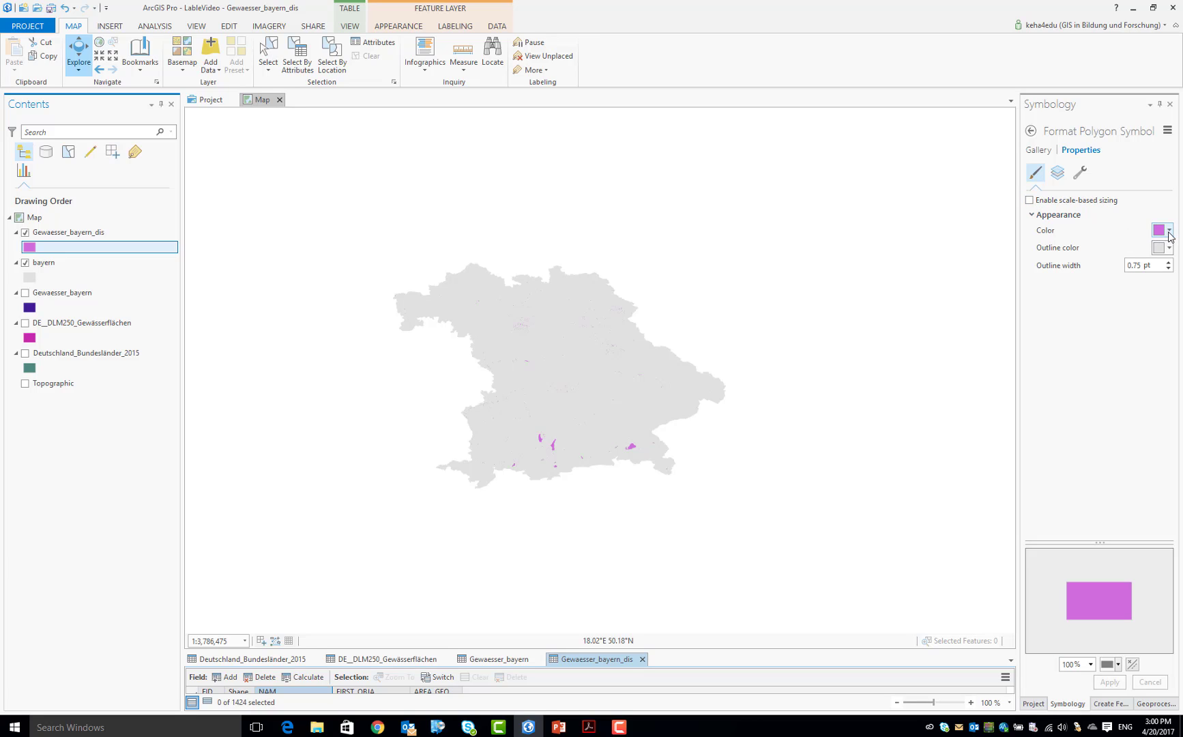
pyautogui.click(1169, 235)
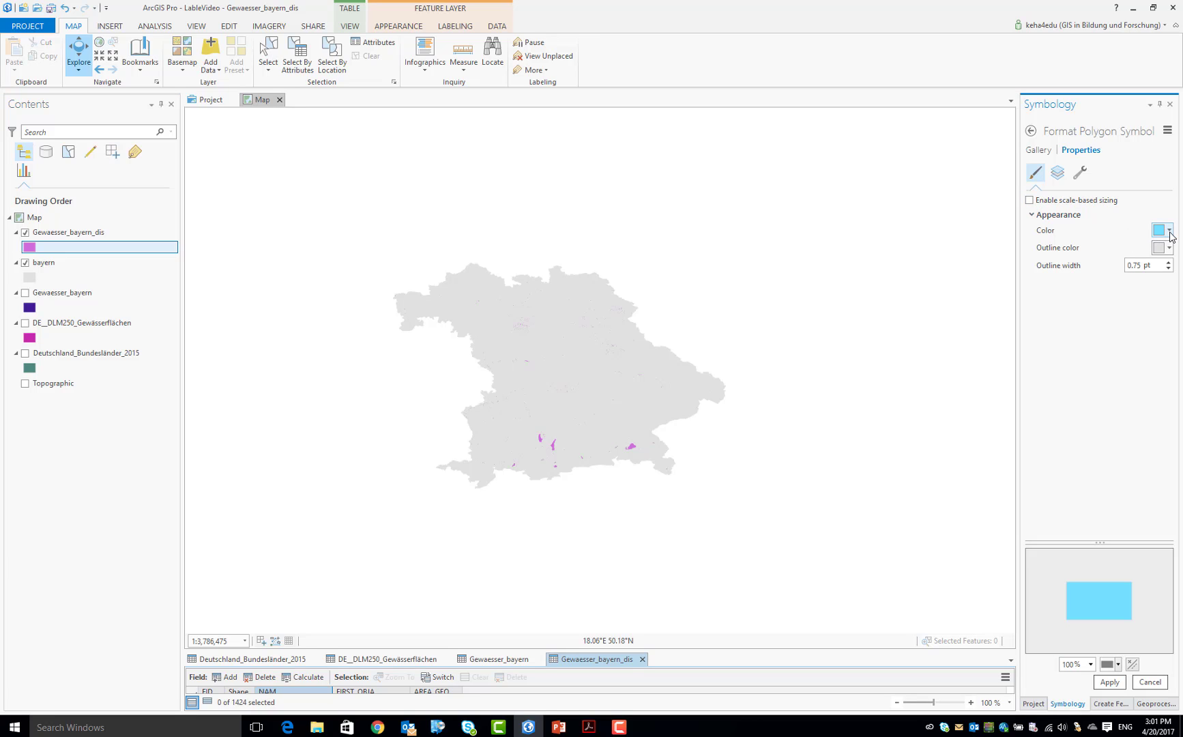
pyautogui.click(1169, 232)
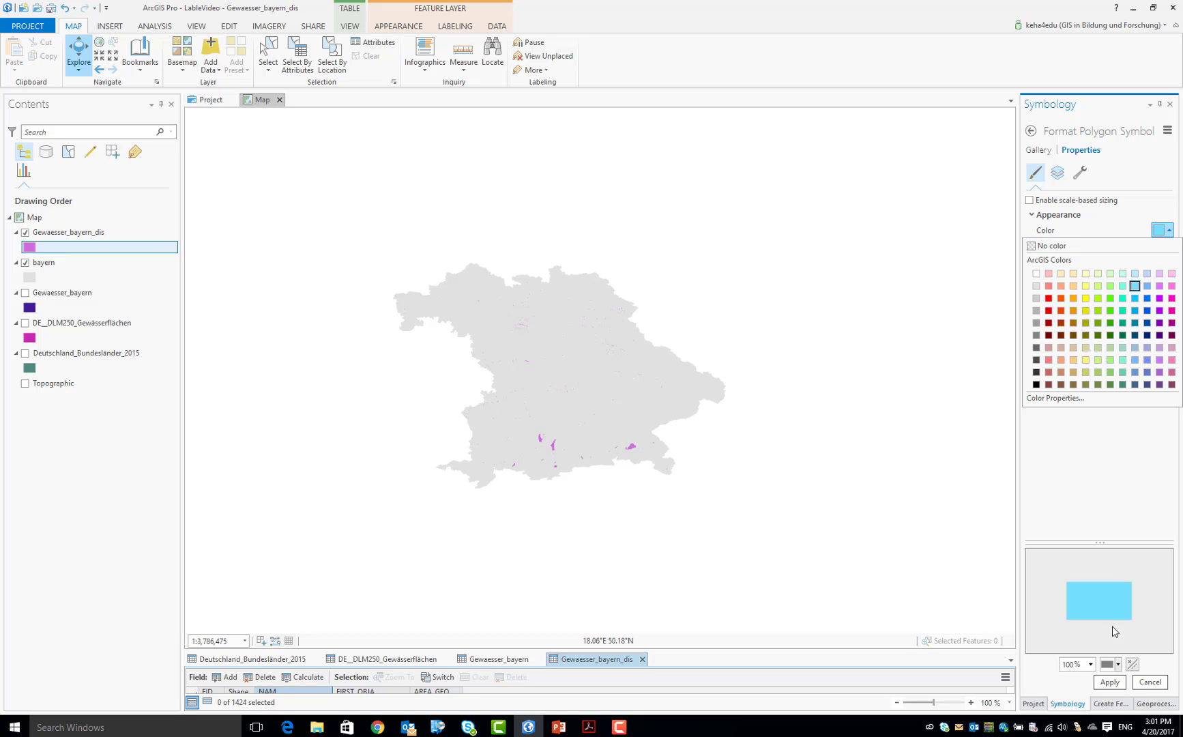
pyautogui.click(1102, 687)
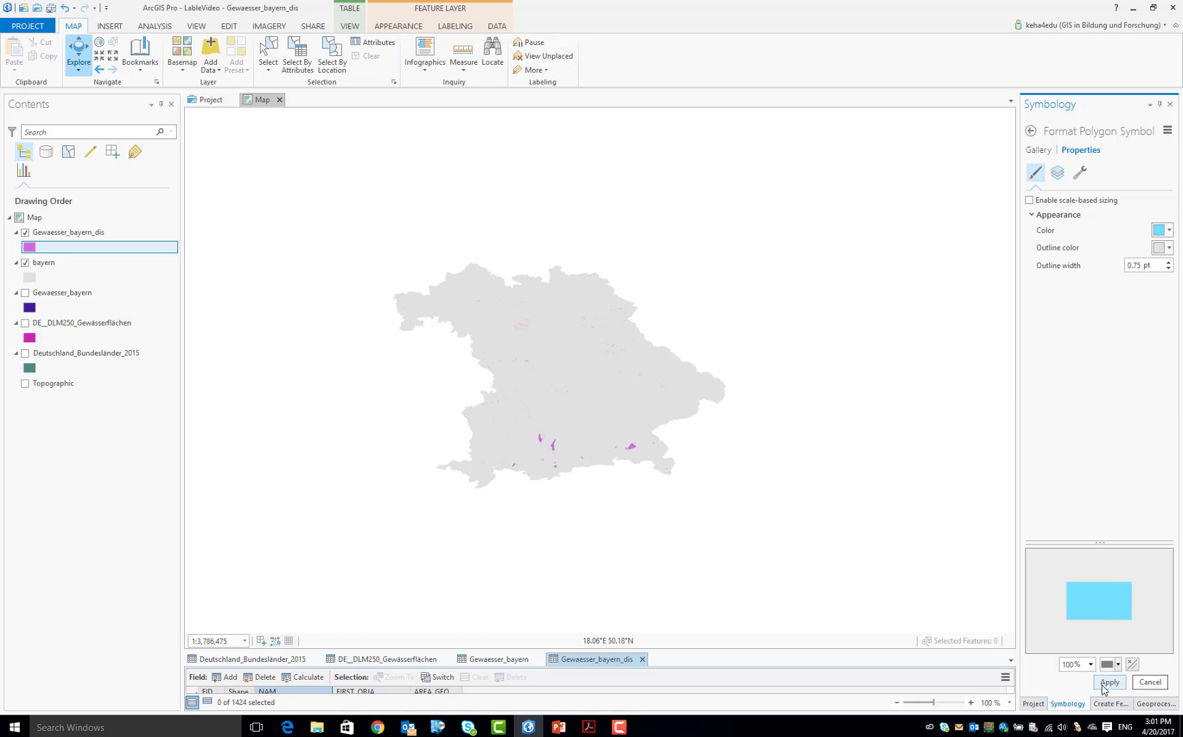
pyautogui.click(1103, 684)
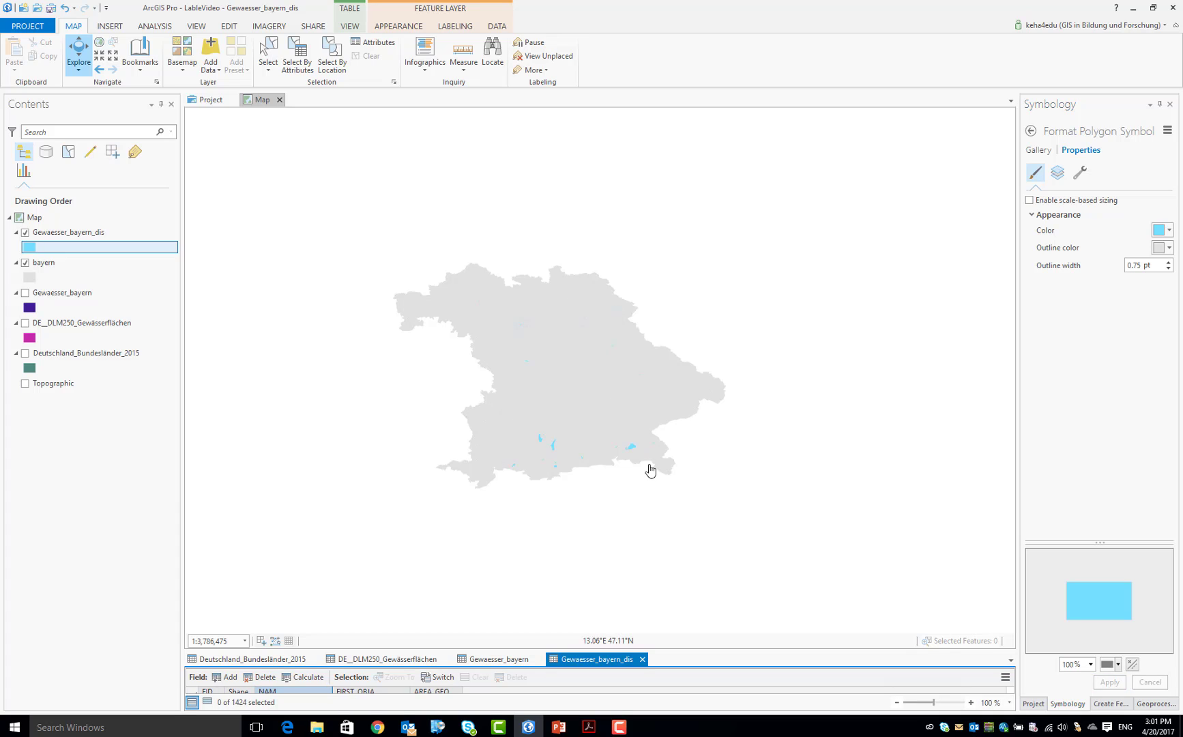
pyautogui.scroll(4, 631, 450)
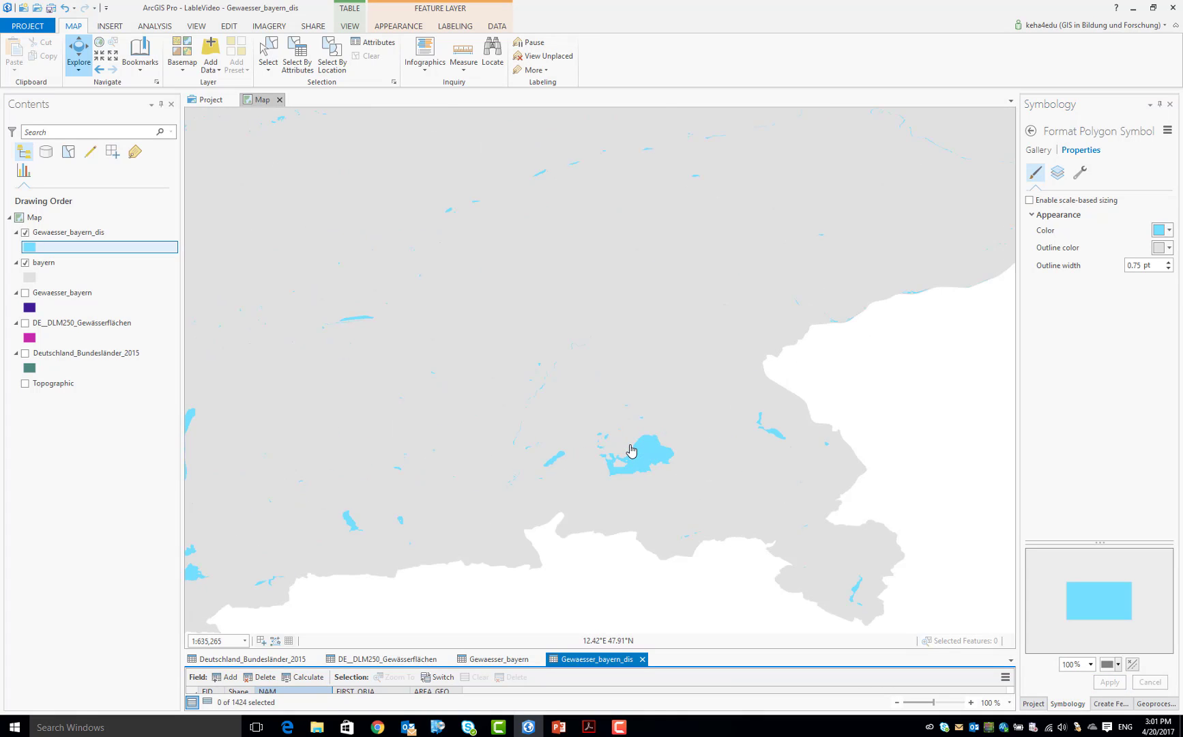
pyautogui.scroll(-4, 630, 450)
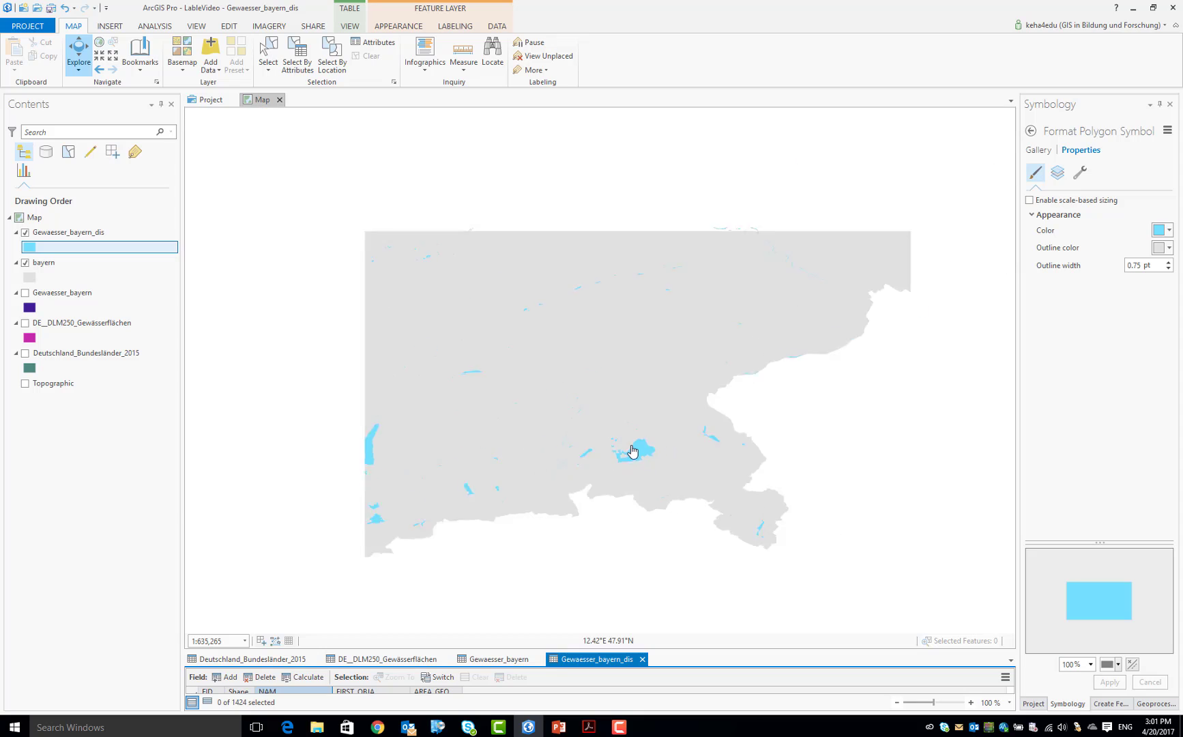
pyautogui.scroll(1, 632, 450)
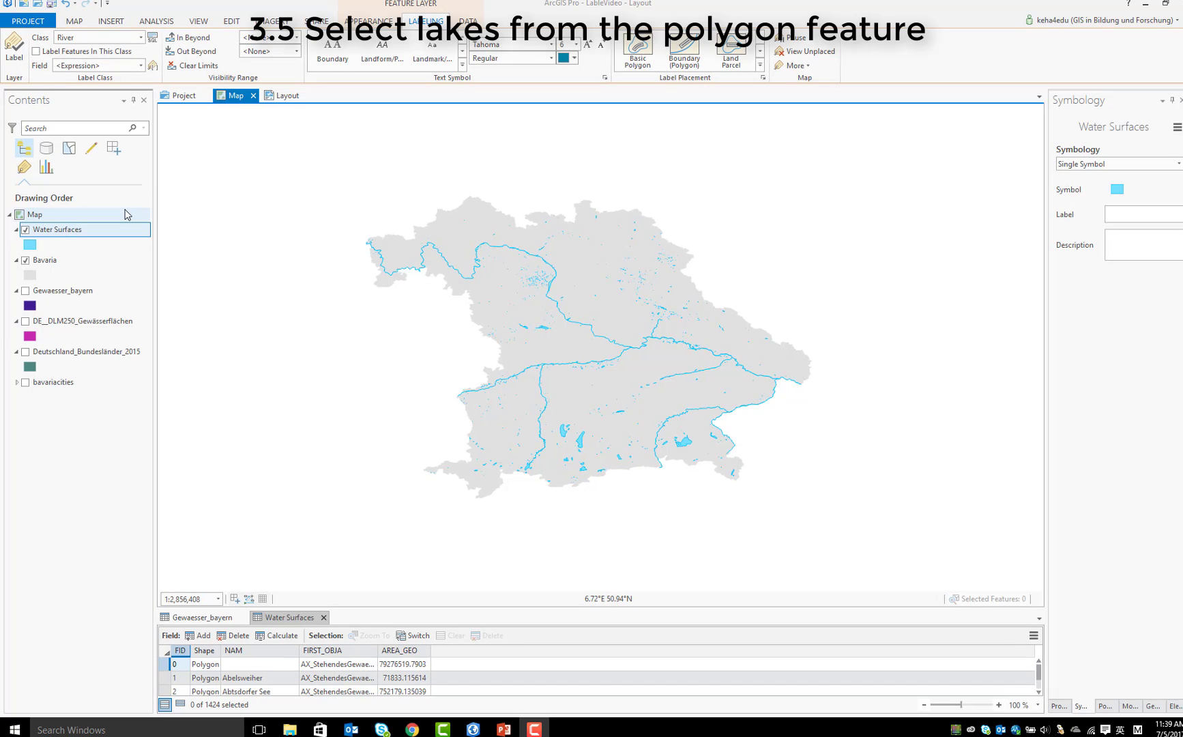
# Find the Select geoprocessing tool and set its input features to the Water Surfaces layer
pyautogui.click(154, 22)
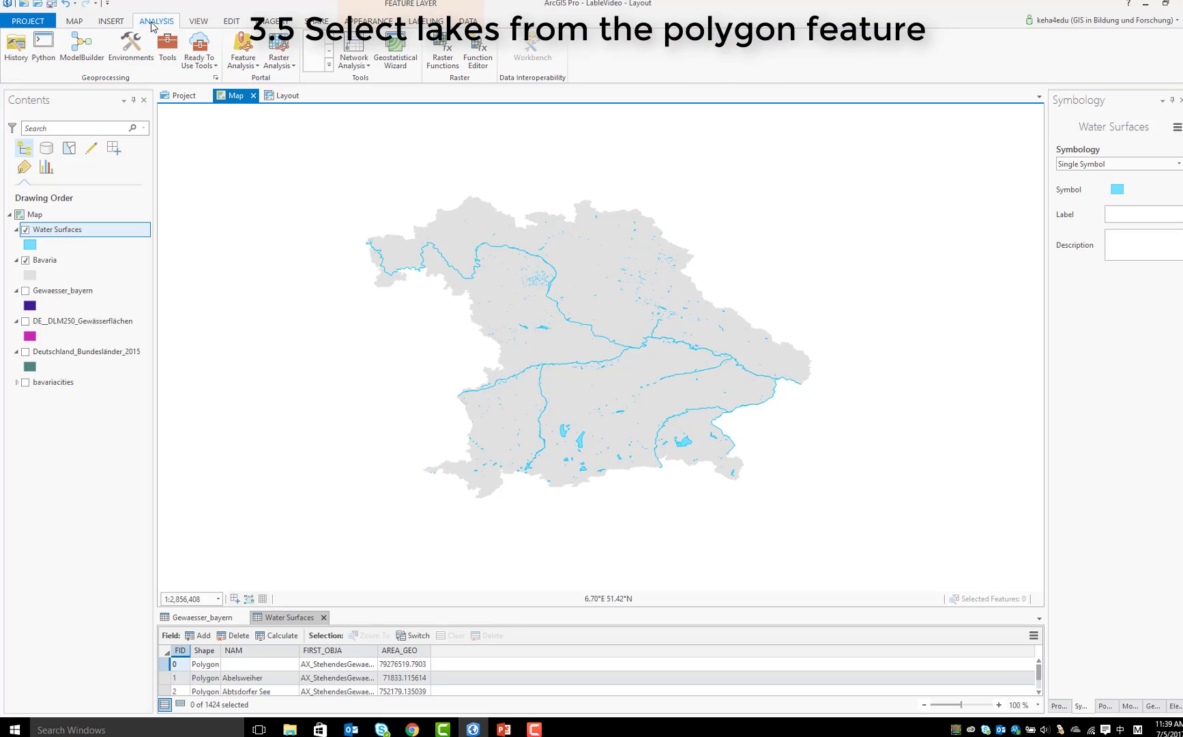
pyautogui.click(167, 48)
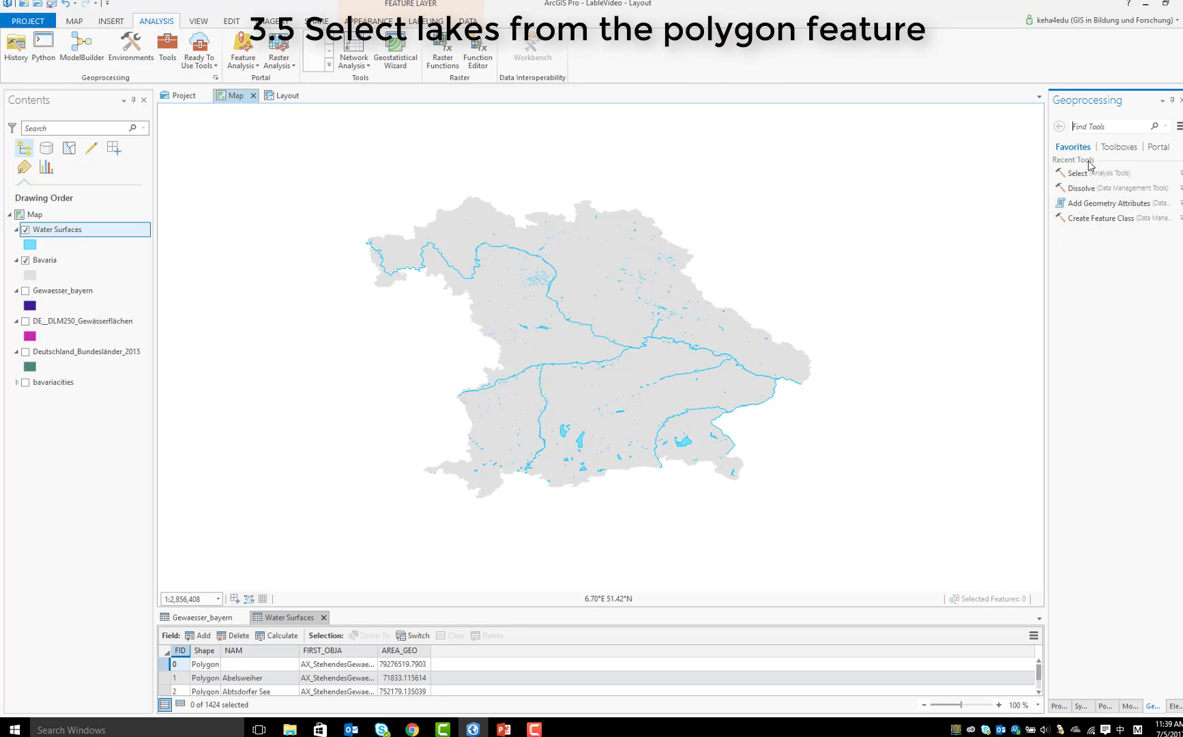
pyautogui.write('sele')
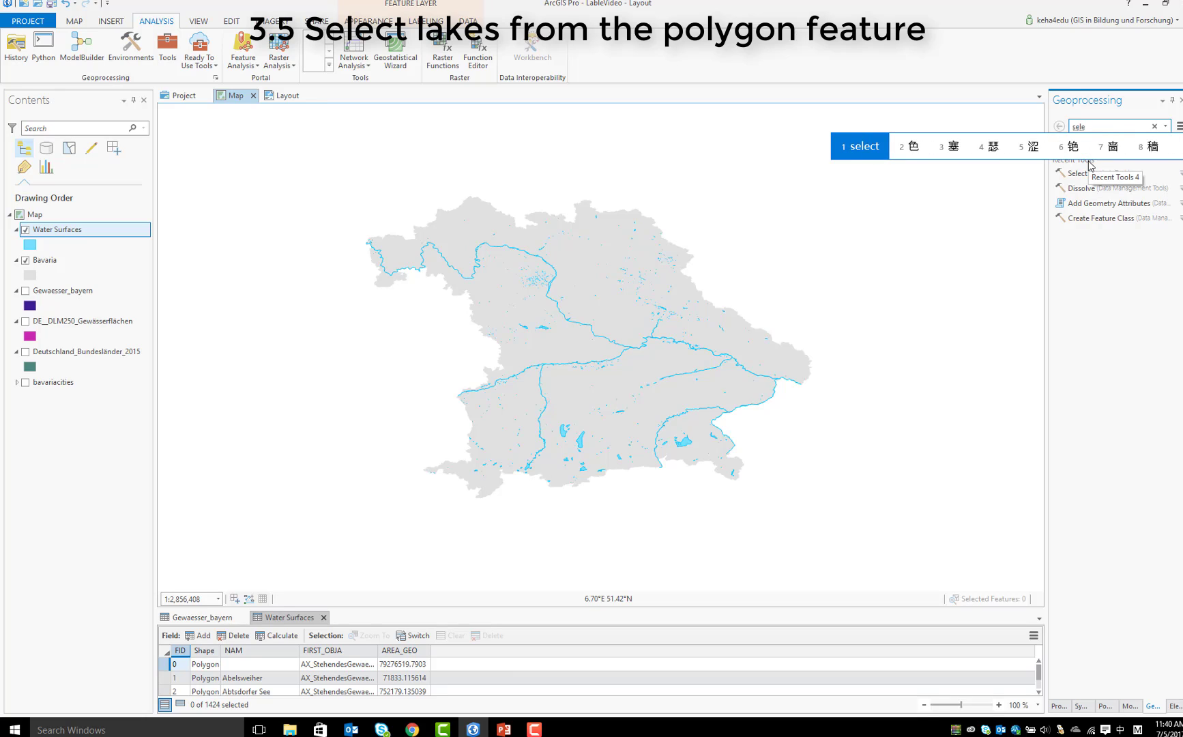
pyautogui.press('shift')
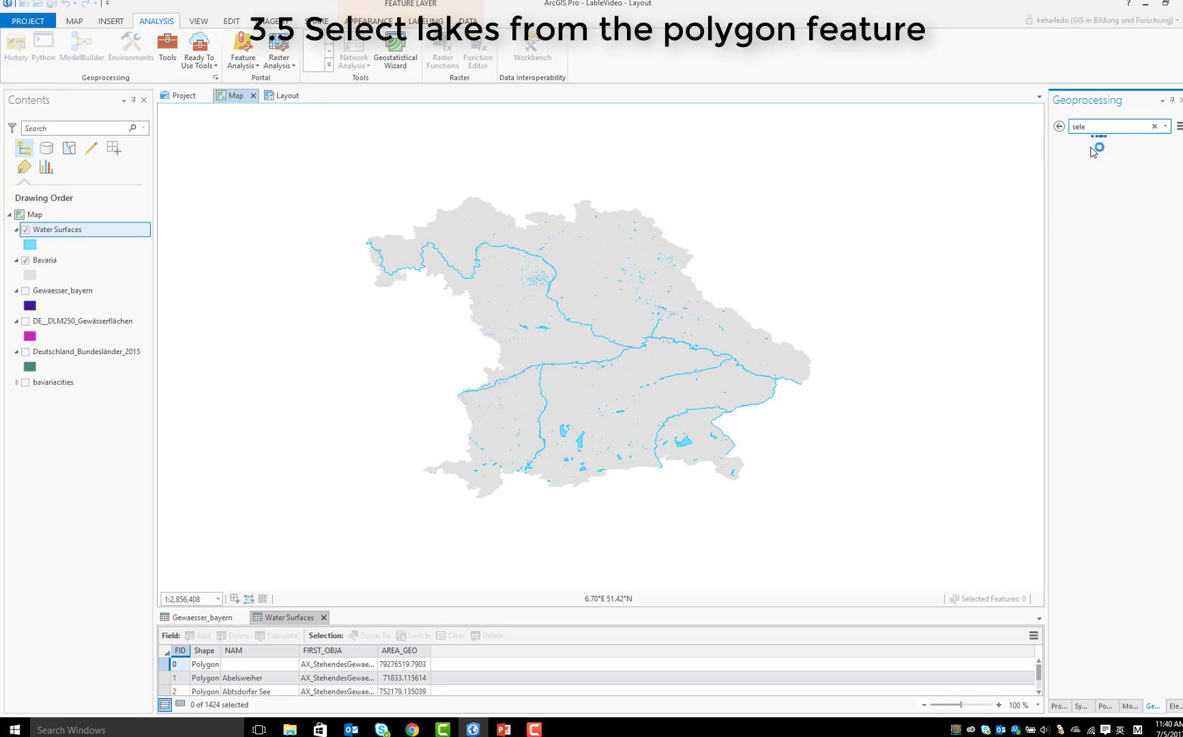
pyautogui.click(1096, 152)
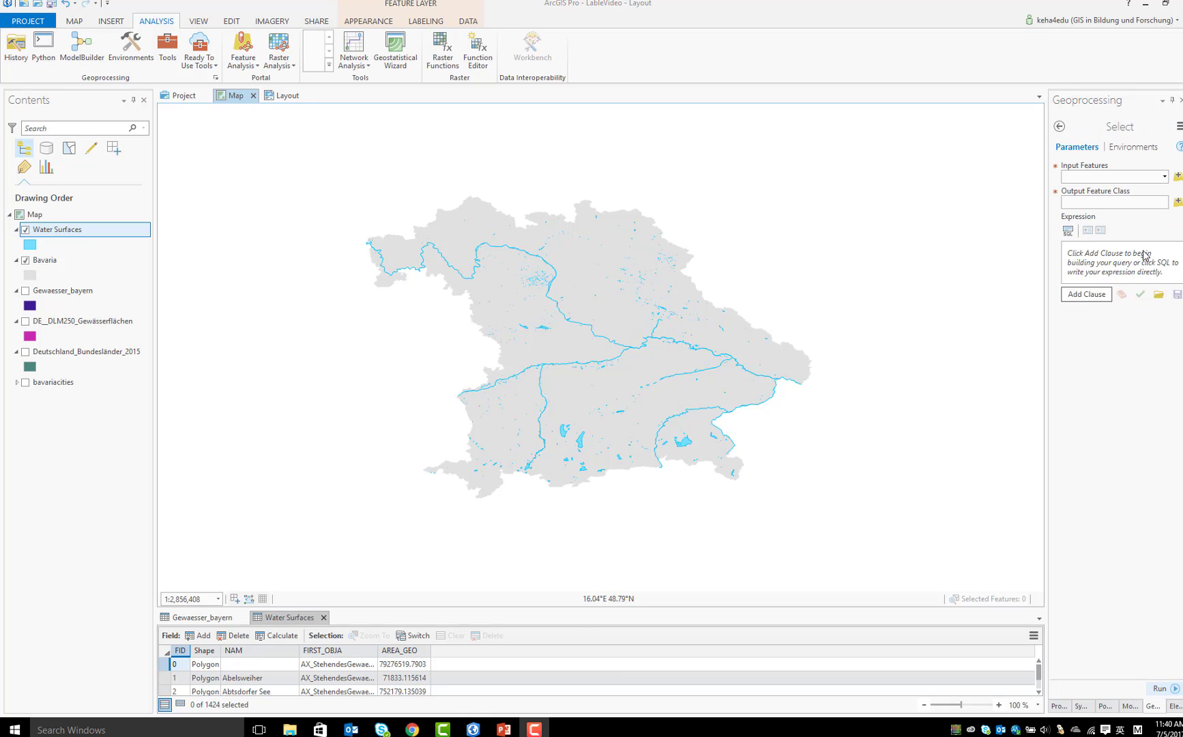
pyautogui.click(1164, 176)
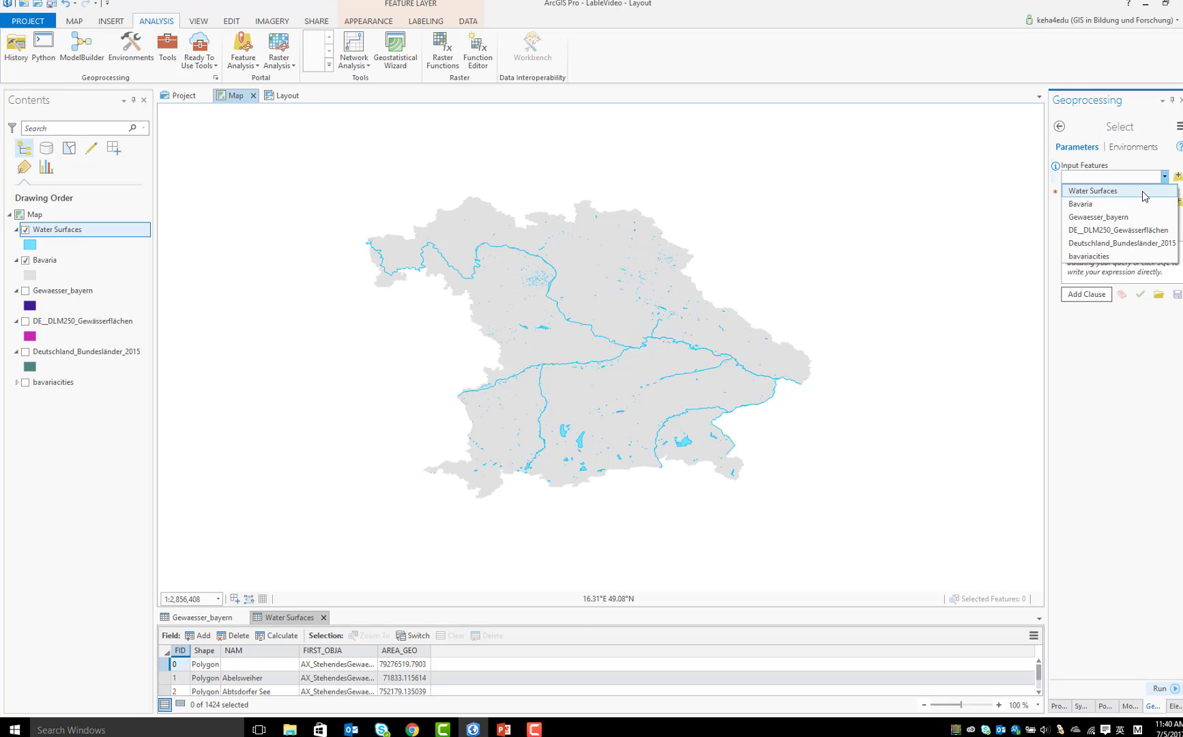
pyautogui.click(1144, 193)
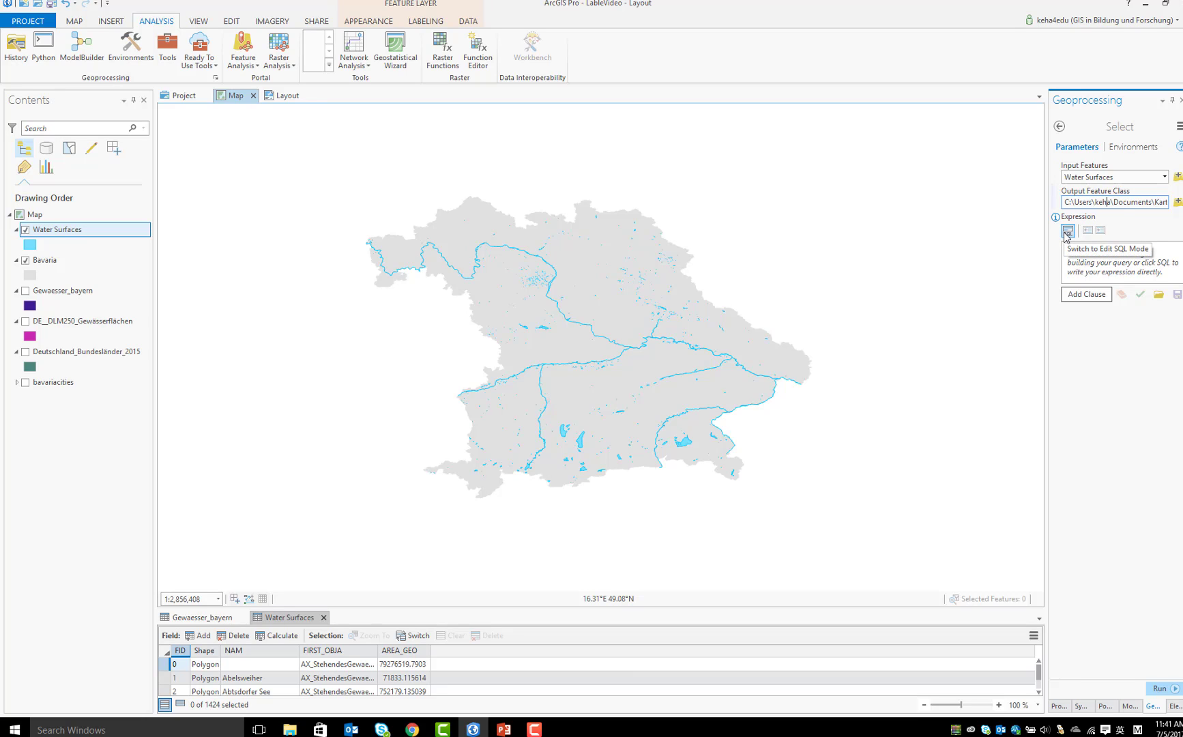
# Add a selection clause requiring FIRST_OBJA is Equal to AX_StehendesGewaesser
pyautogui.click(1081, 294)
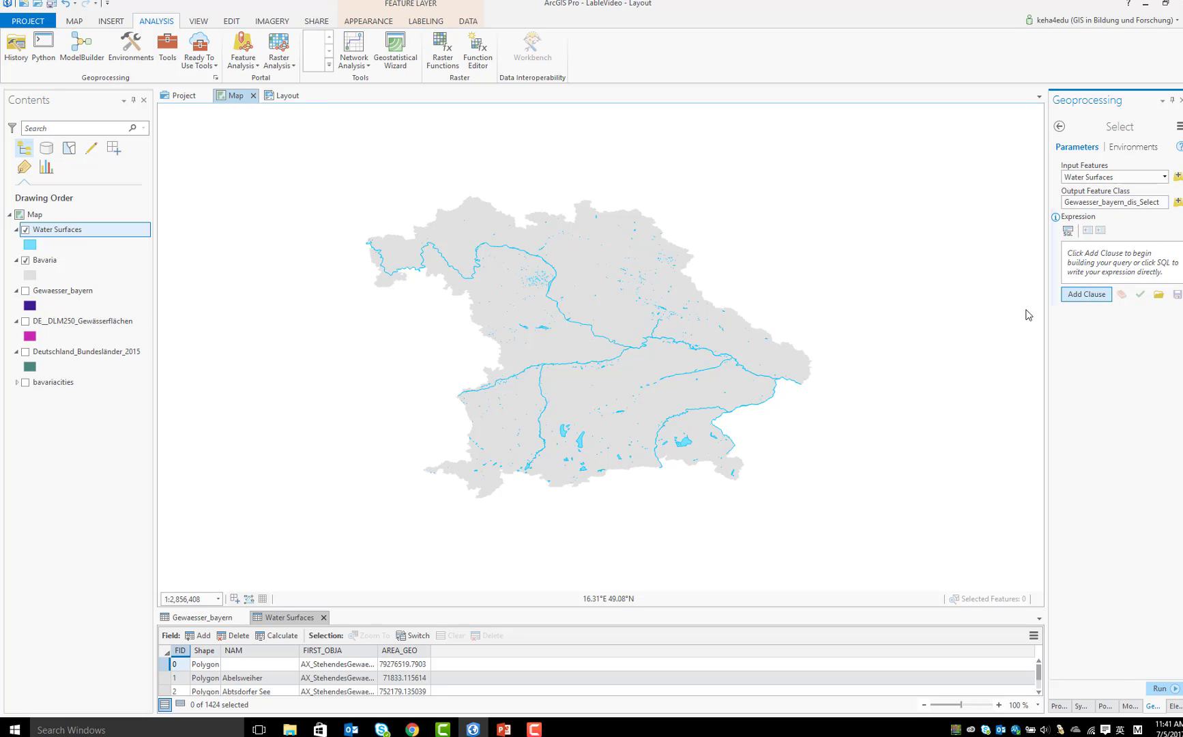
pyautogui.click(982, 274)
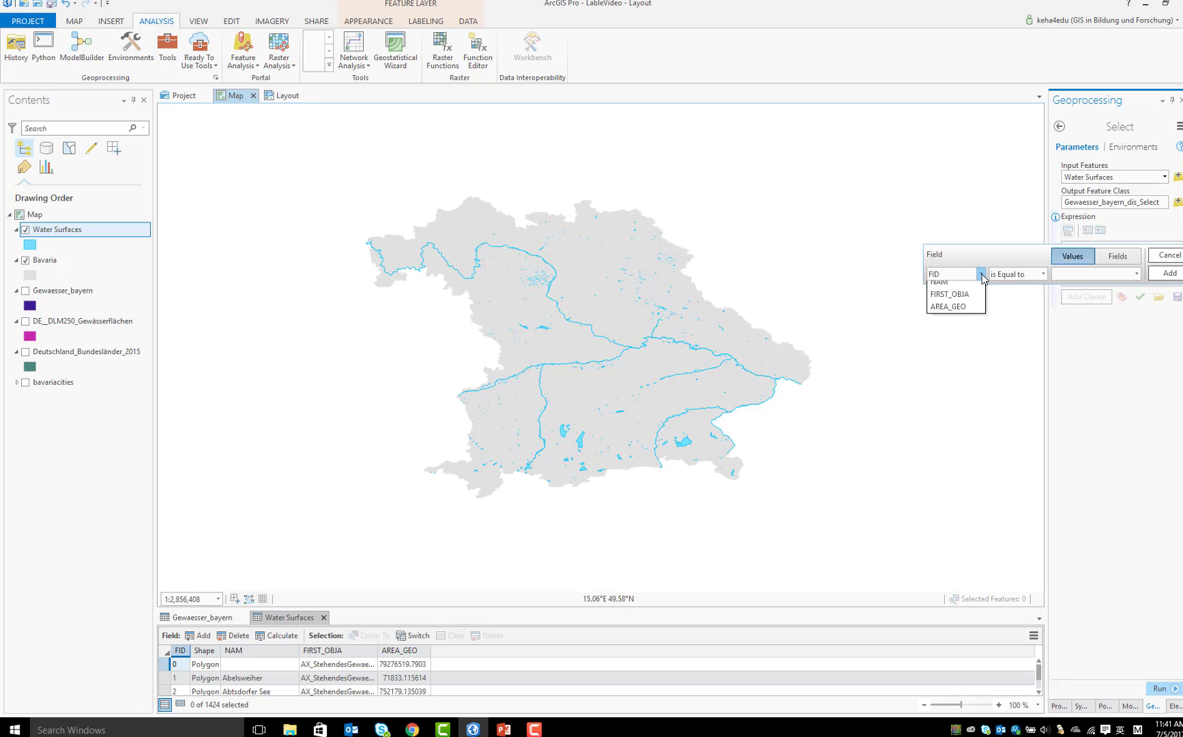
pyautogui.click(966, 312)
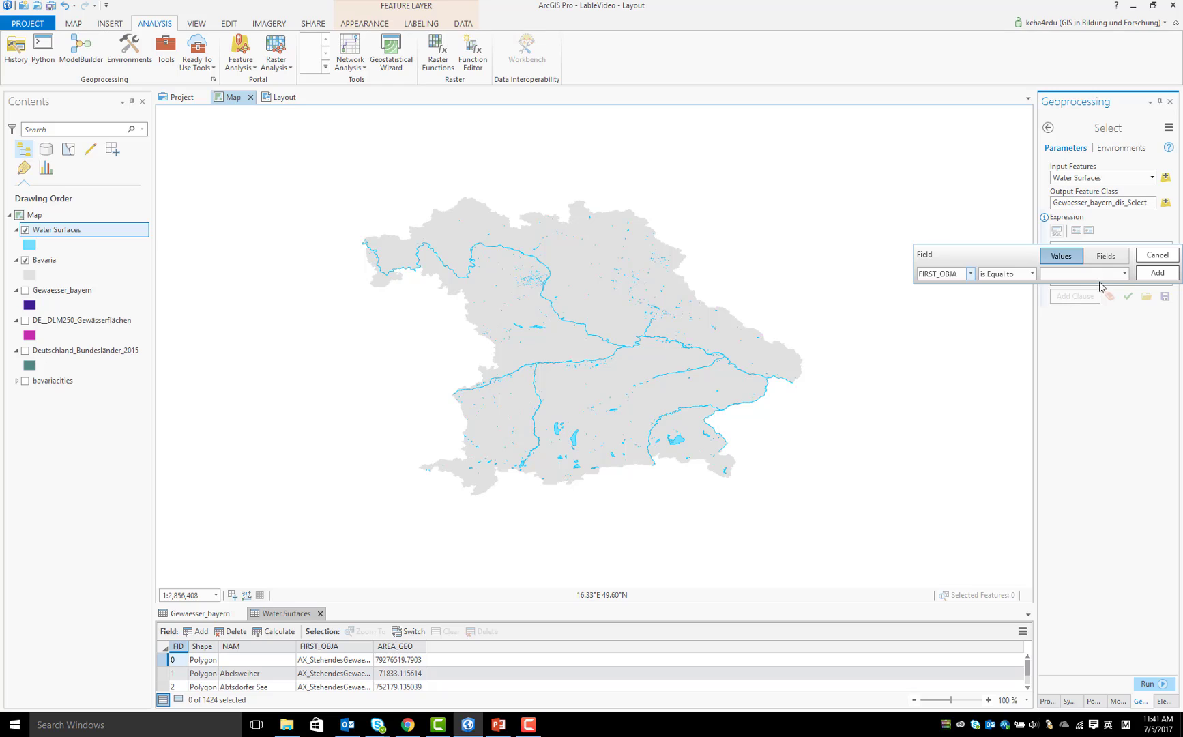
pyautogui.click(1122, 274)
pyautogui.click(1104, 299)
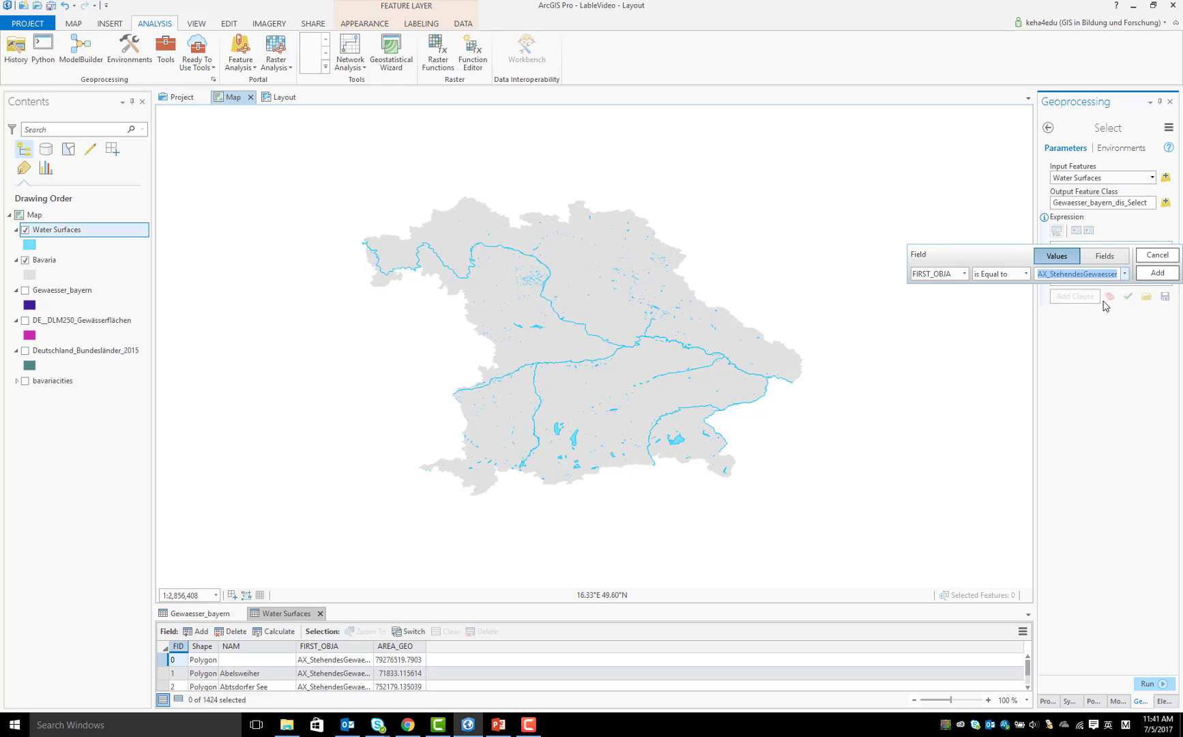
pyautogui.click(1152, 273)
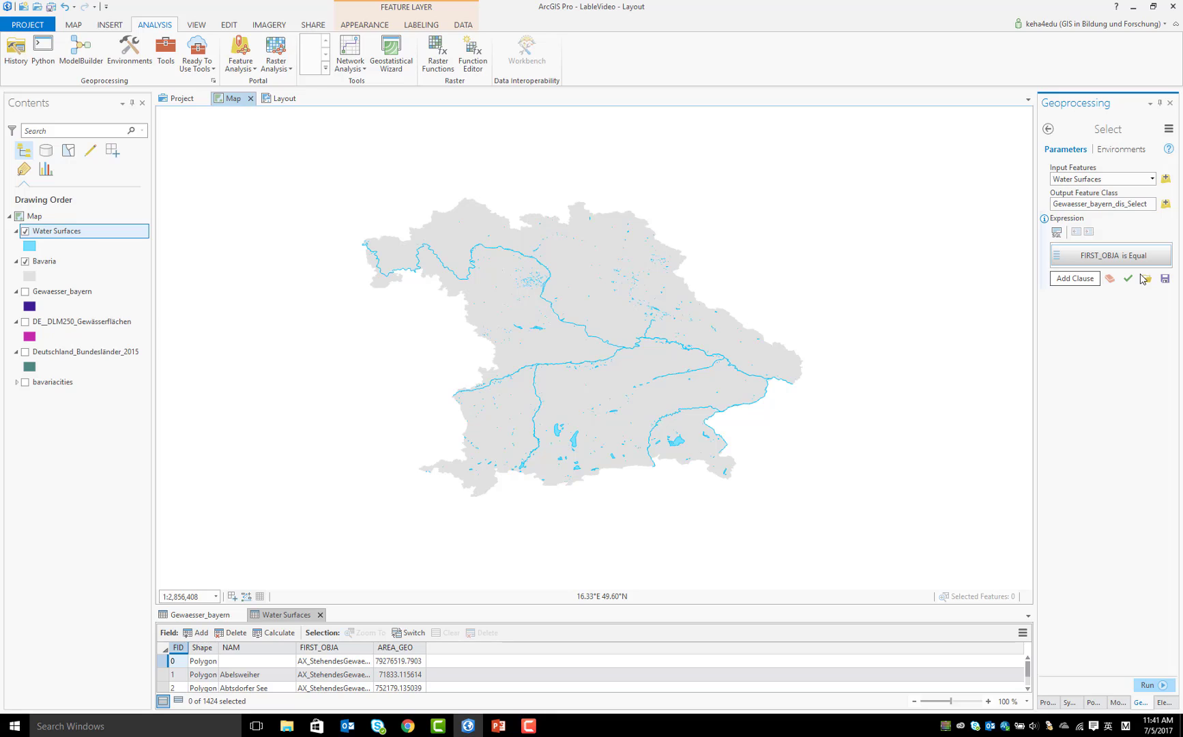
# Add a second clause, And AREA_GEO is Greater Than 15000000, and run the Select tool
pyautogui.click(1085, 280)
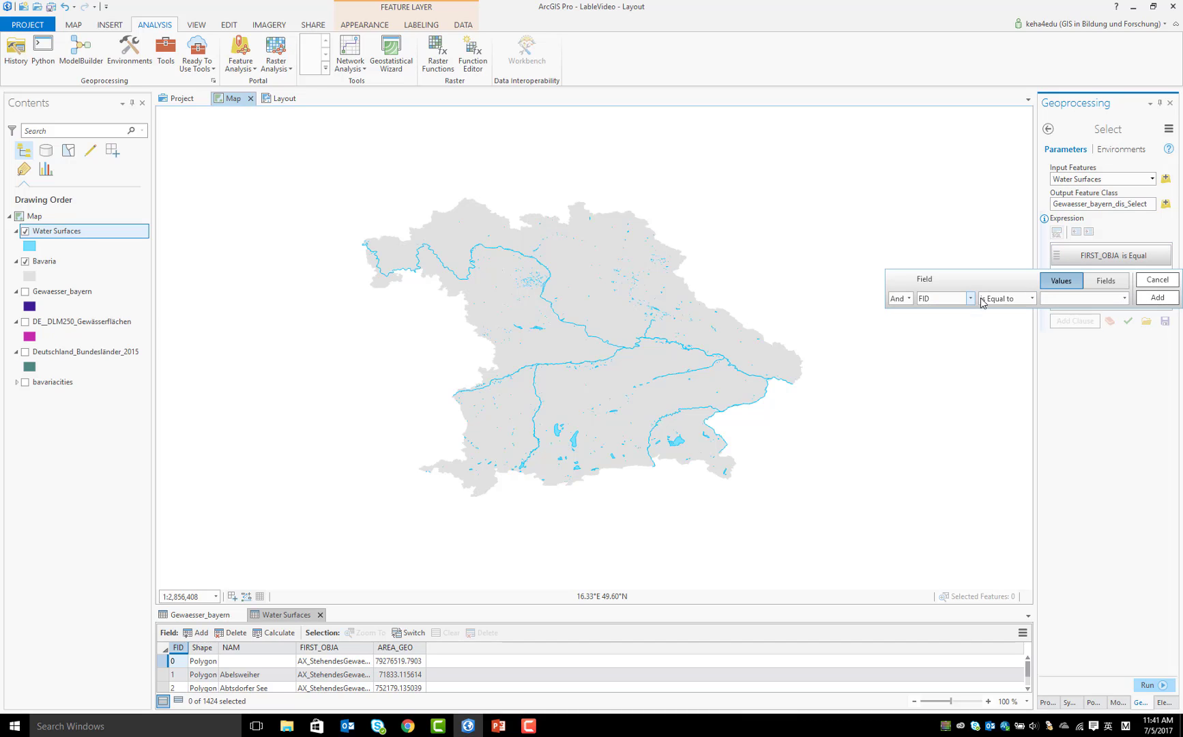
pyautogui.click(970, 298)
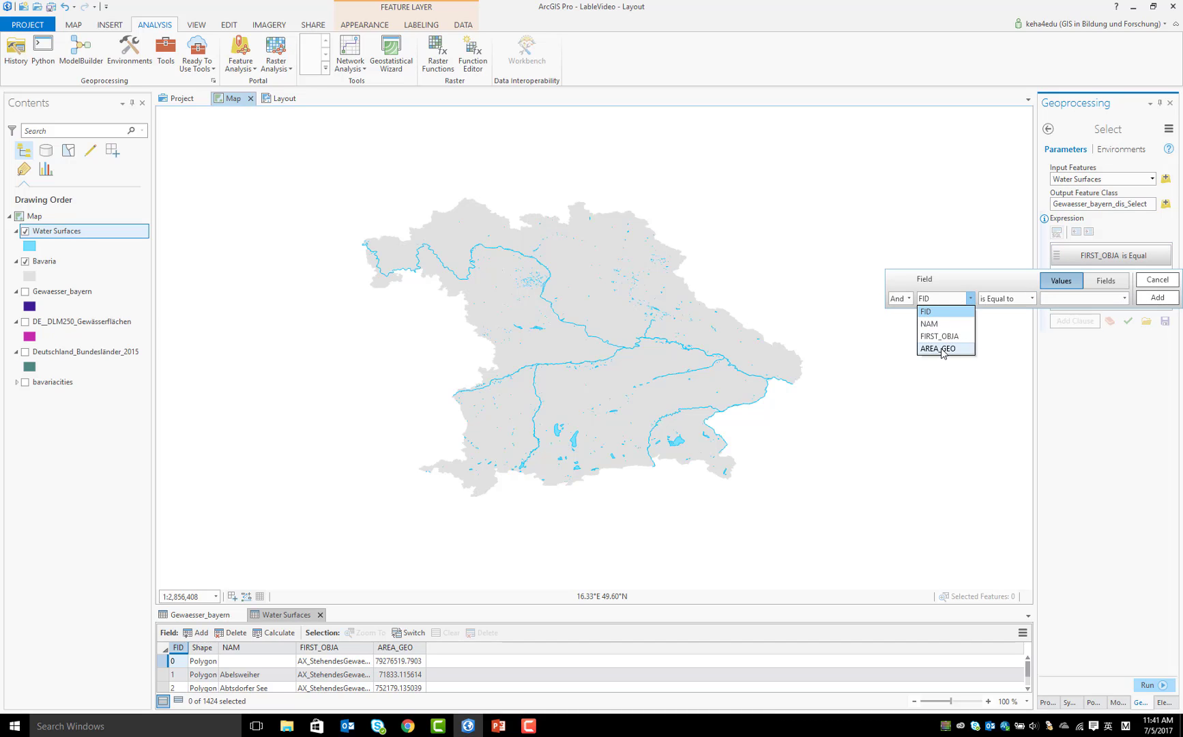
pyautogui.click(941, 348)
pyautogui.click(1032, 298)
pyautogui.click(1002, 334)
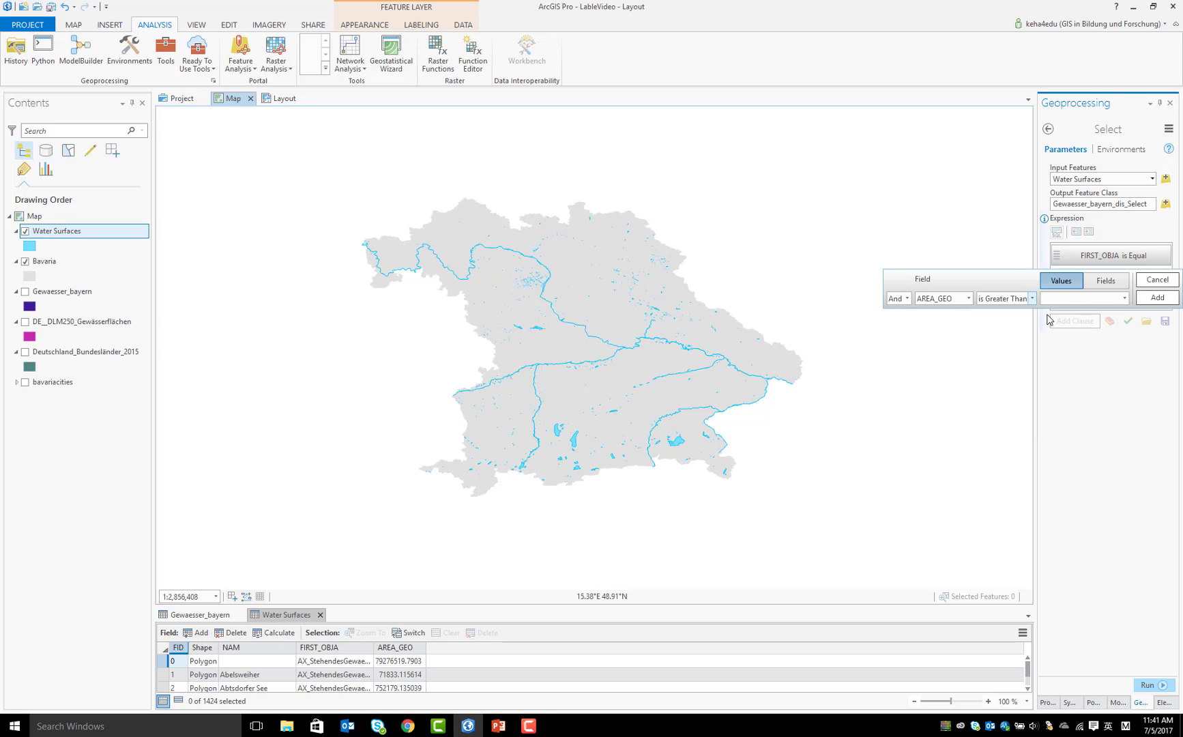
pyautogui.click(1059, 300)
pyautogui.write('150000000')
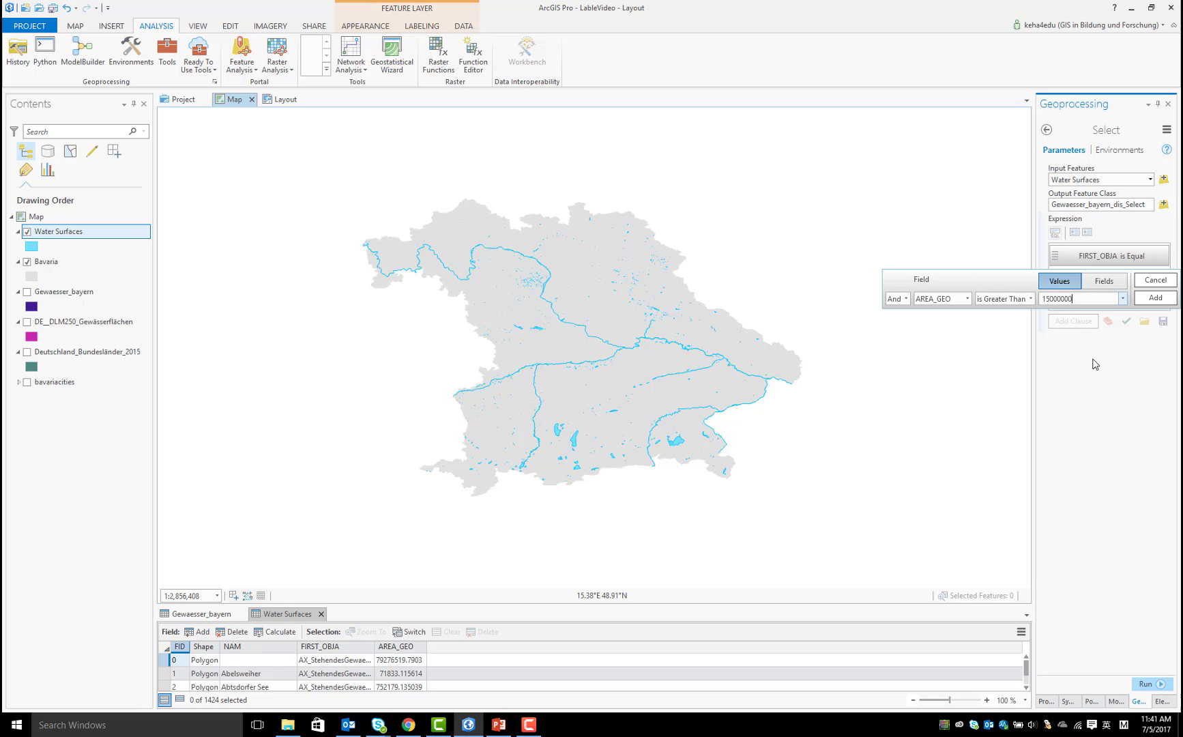
pyautogui.click(1156, 300)
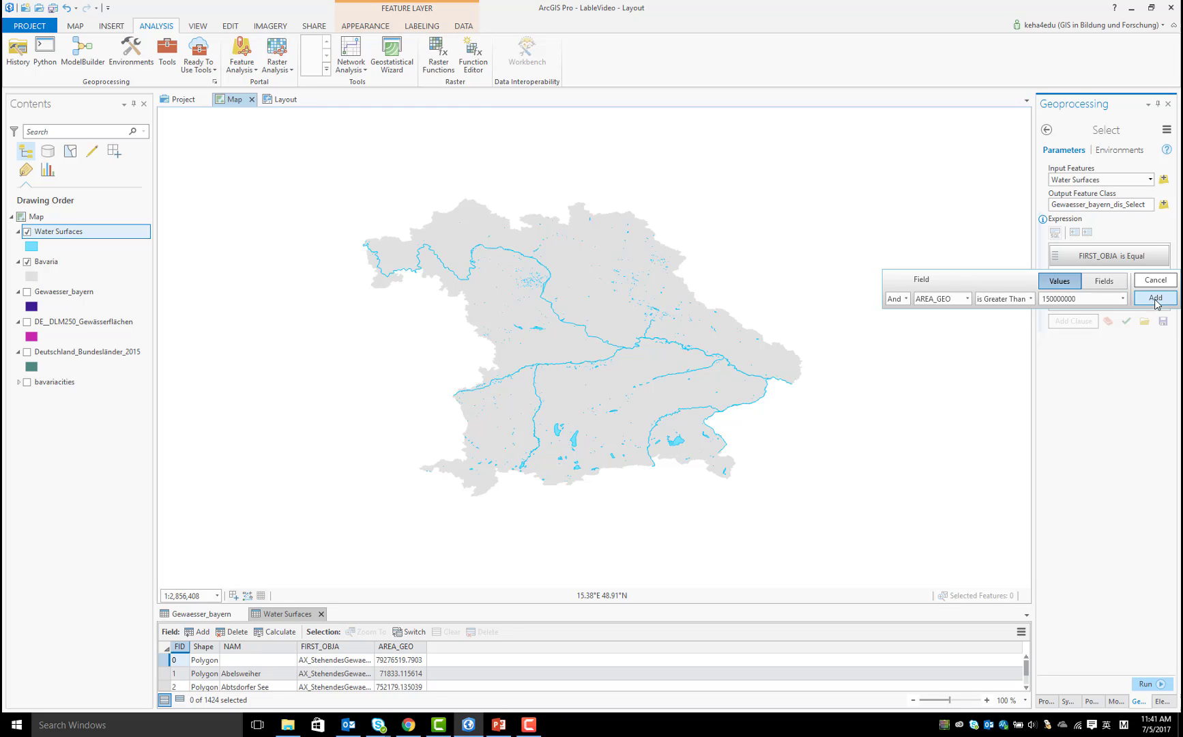
pyautogui.click(1146, 683)
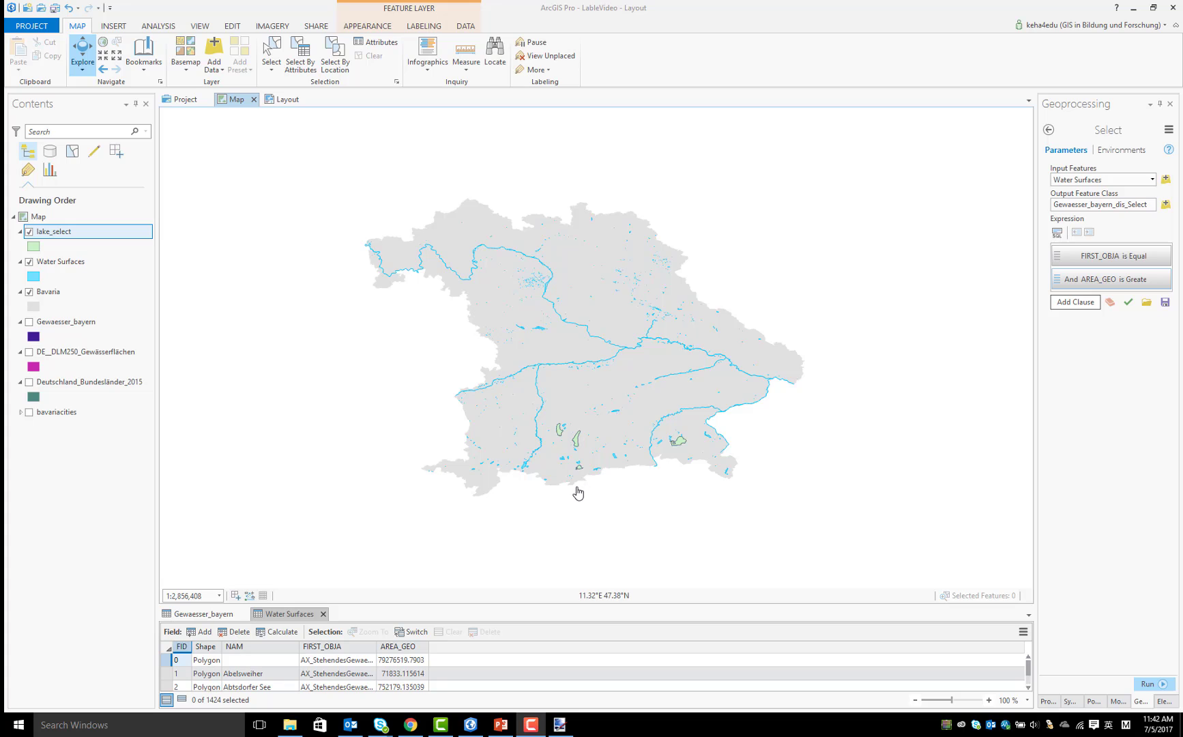
# Symbolize the lake_select layer with a light blue fill and a stronger blue outline, and apply the changes
pyautogui.click(33, 246)
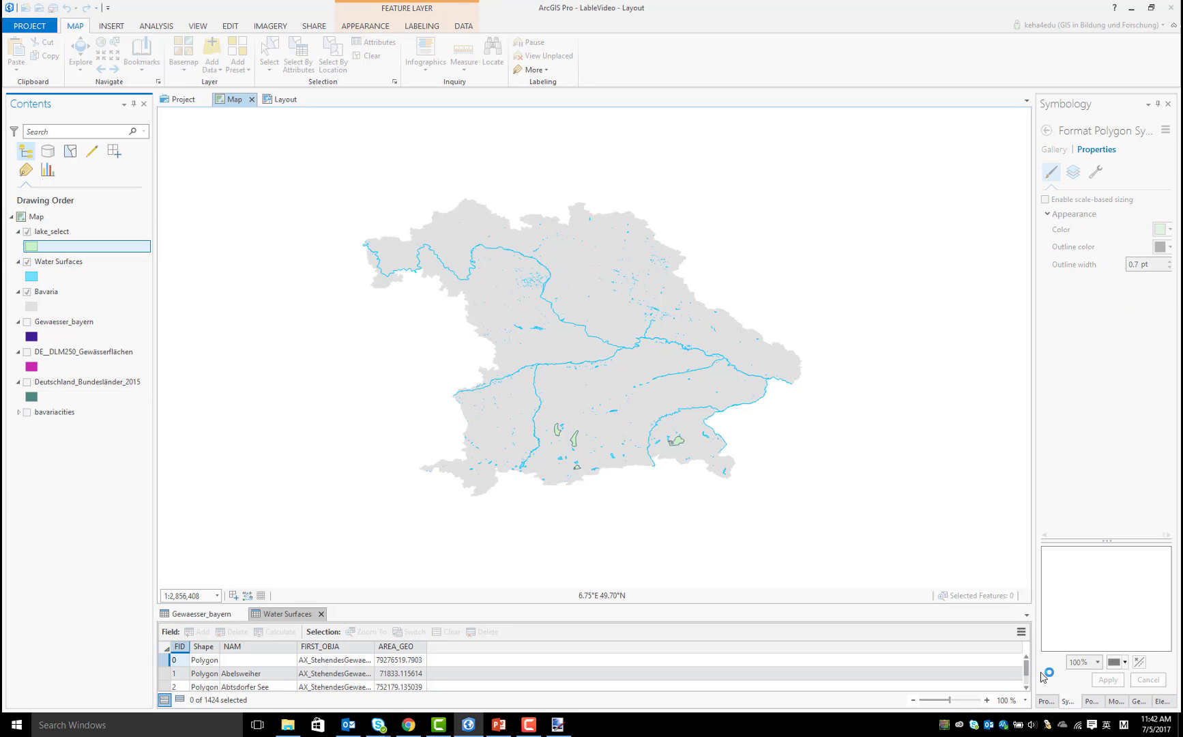
pyautogui.click(1168, 230)
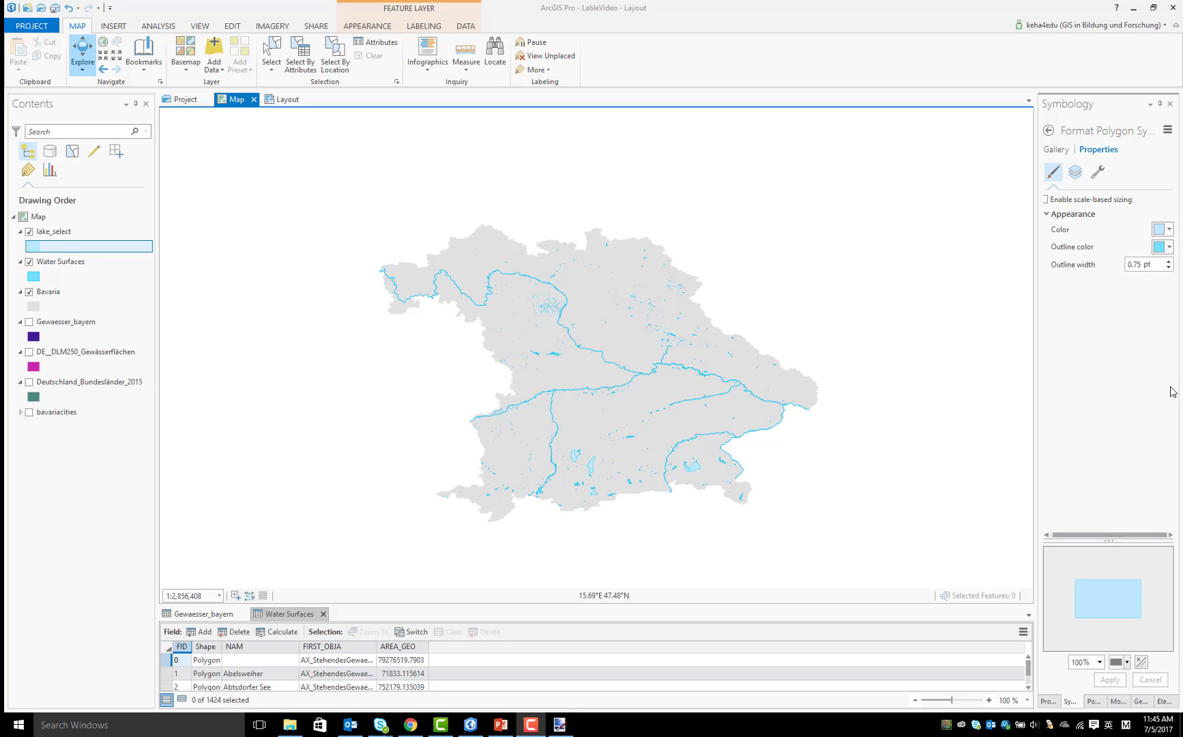
pyautogui.click(1169, 230)
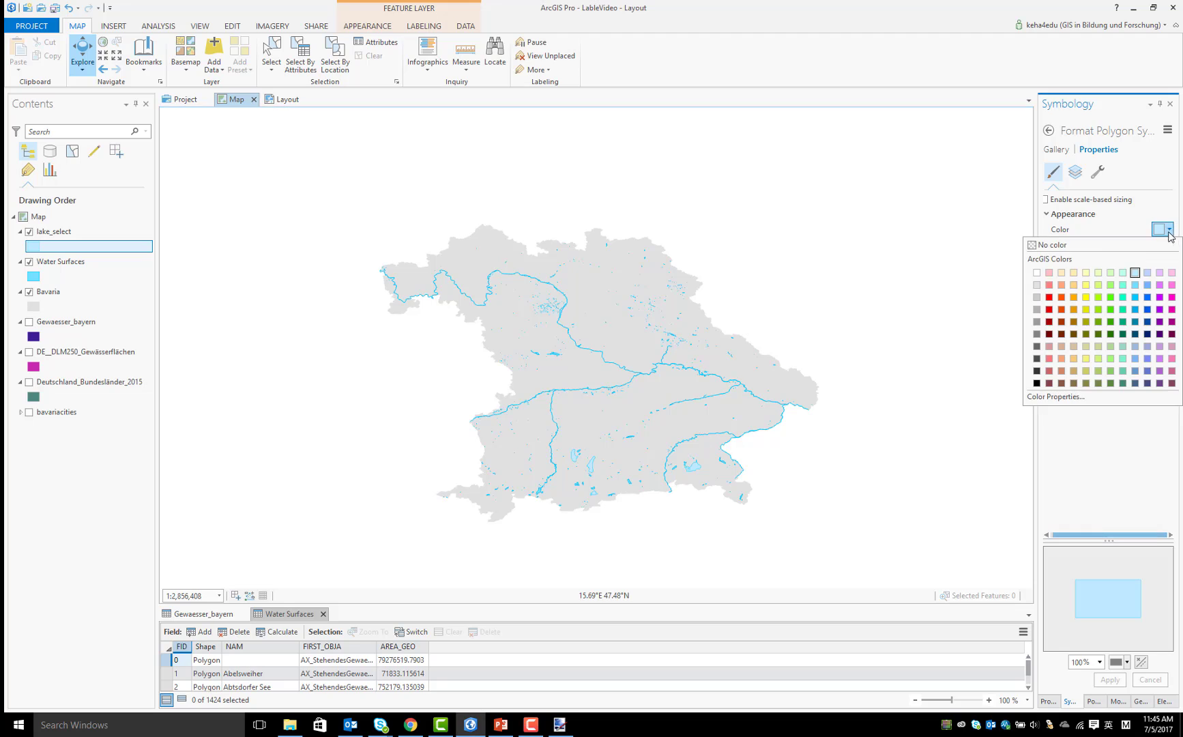
pyautogui.click(1159, 285)
pyautogui.click(1169, 247)
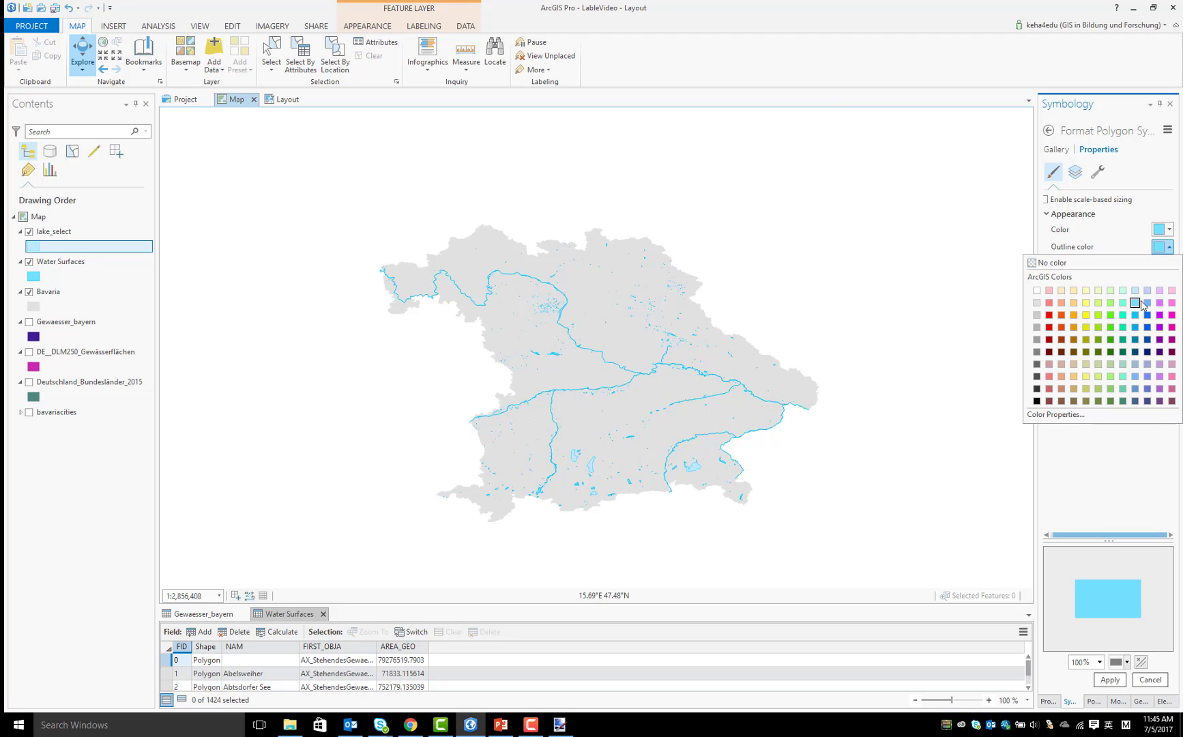
pyautogui.click(1138, 317)
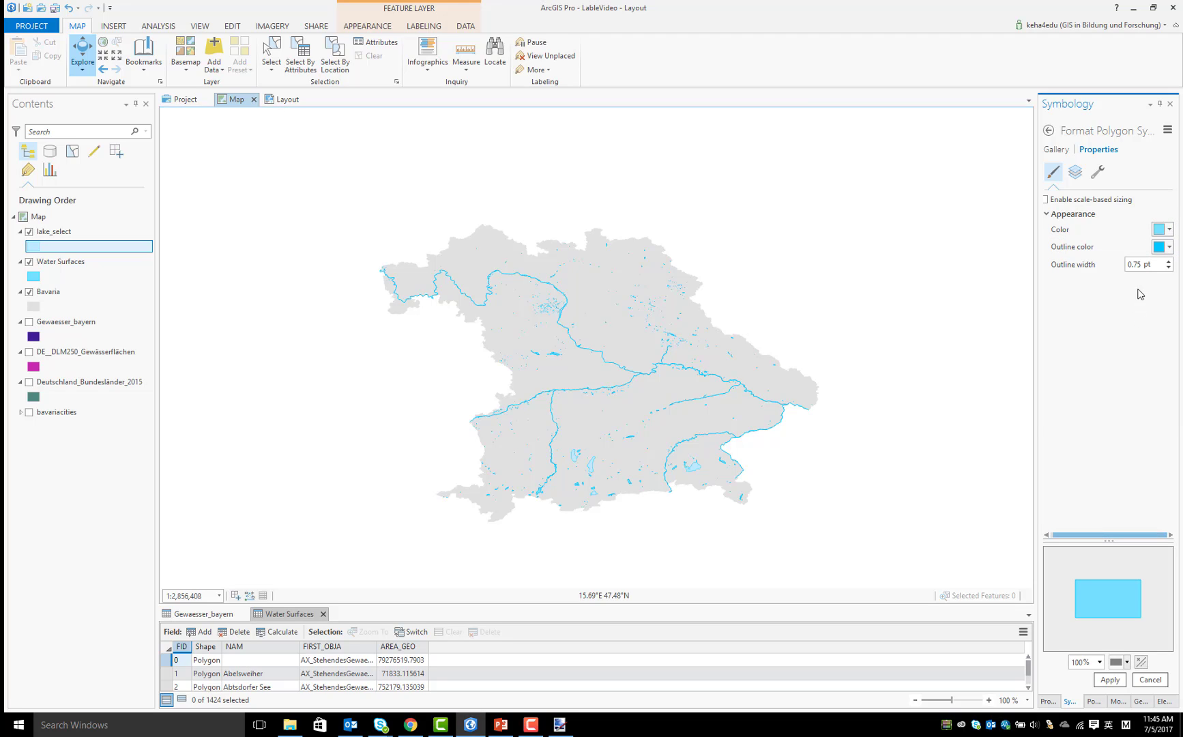
pyautogui.click(1109, 680)
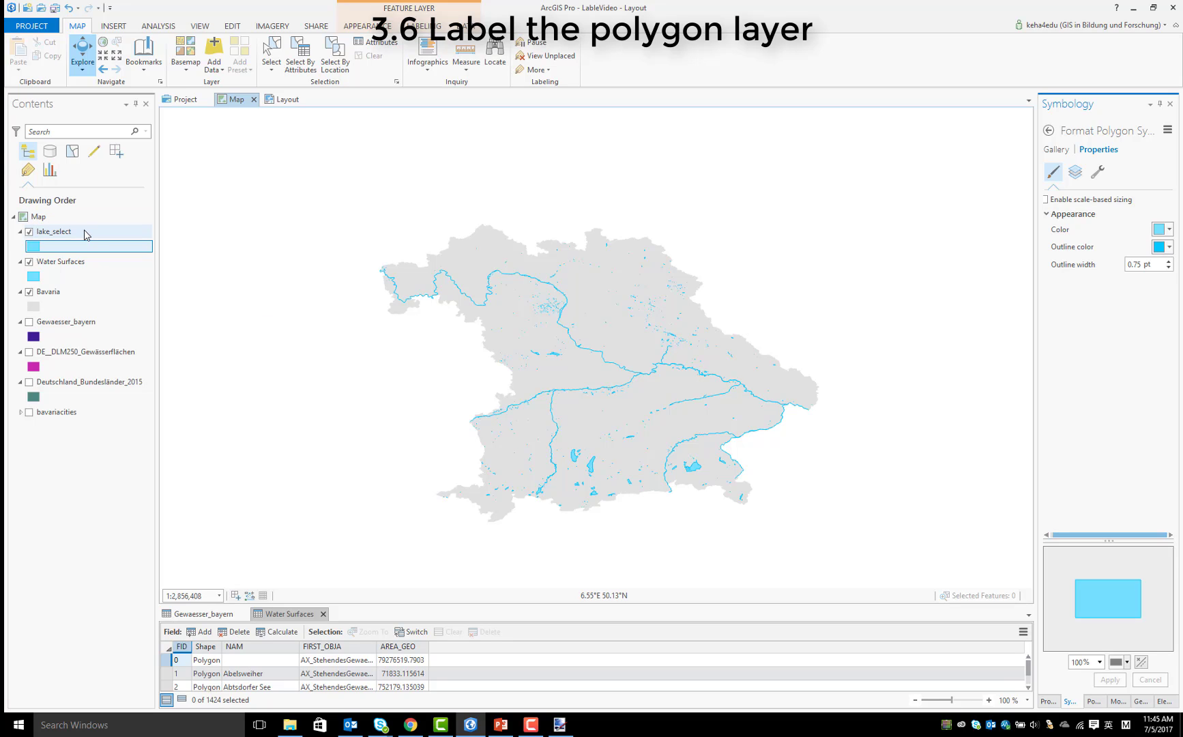
# Format the lake_select layer's label text with a size of 6 pt and a dark teal-blue color, and apply the changes
pyautogui.click(63, 232)
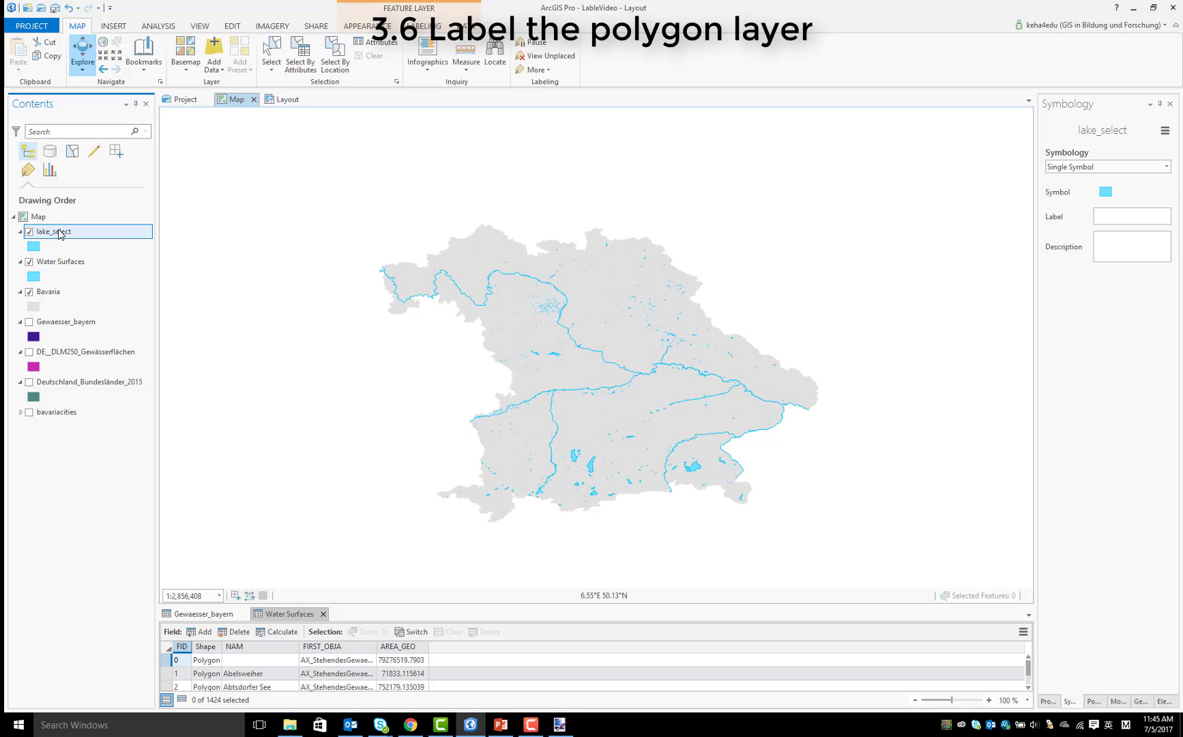
pyautogui.rightClick(59, 234)
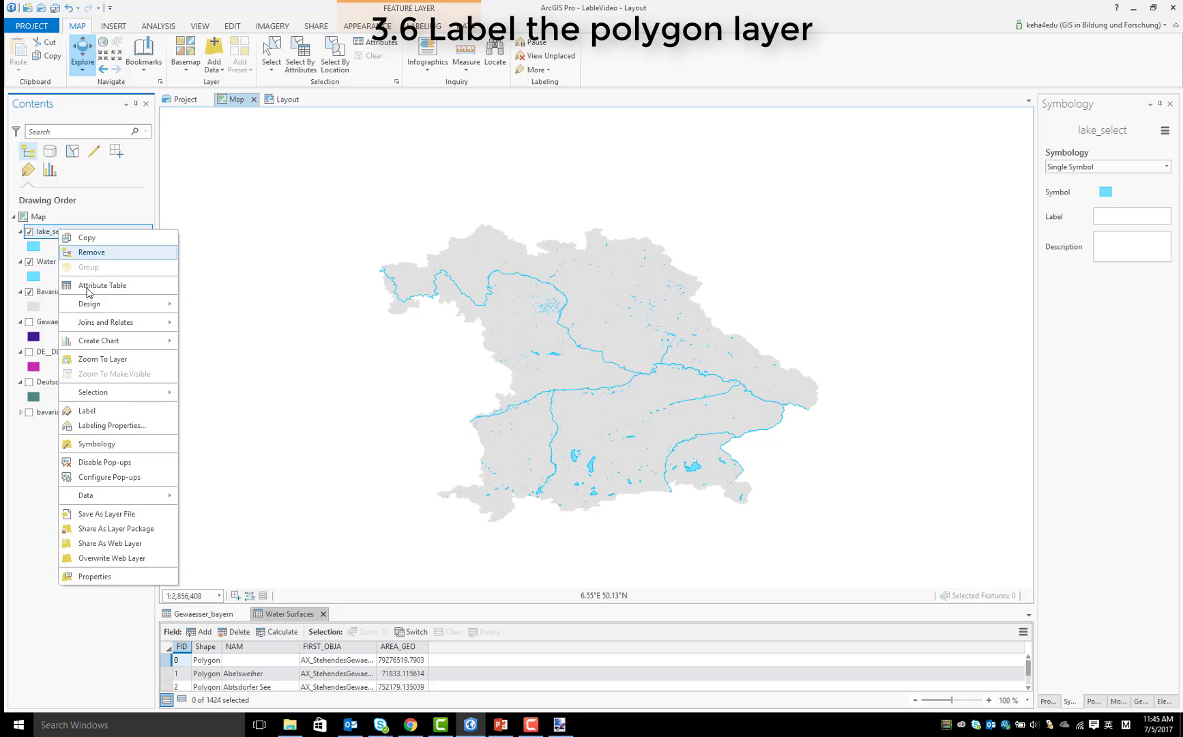
pyautogui.click(125, 426)
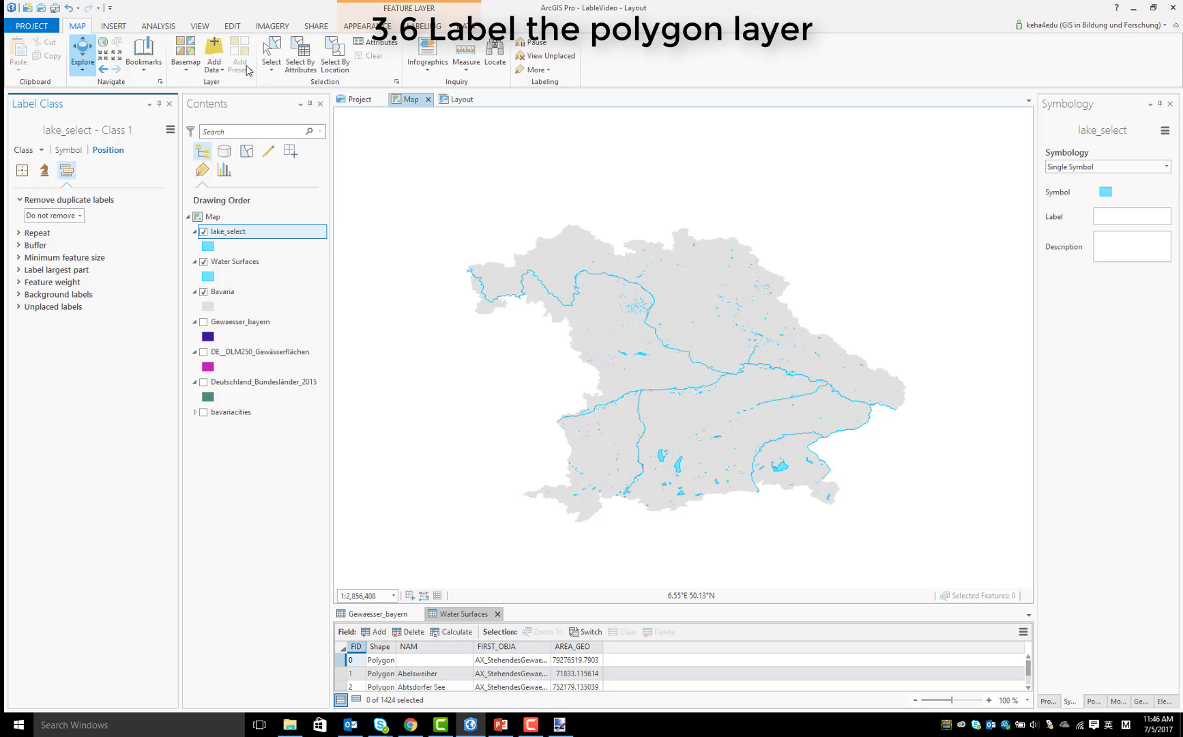
pyautogui.click(418, 29)
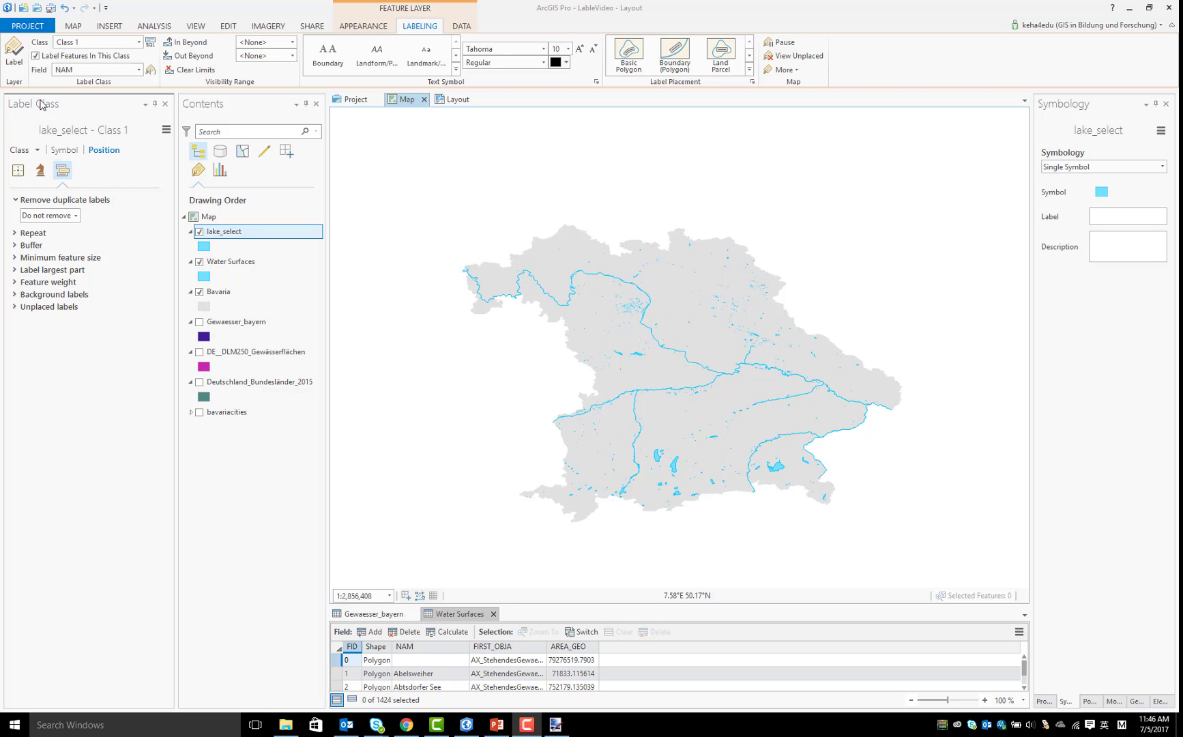
pyautogui.click(68, 151)
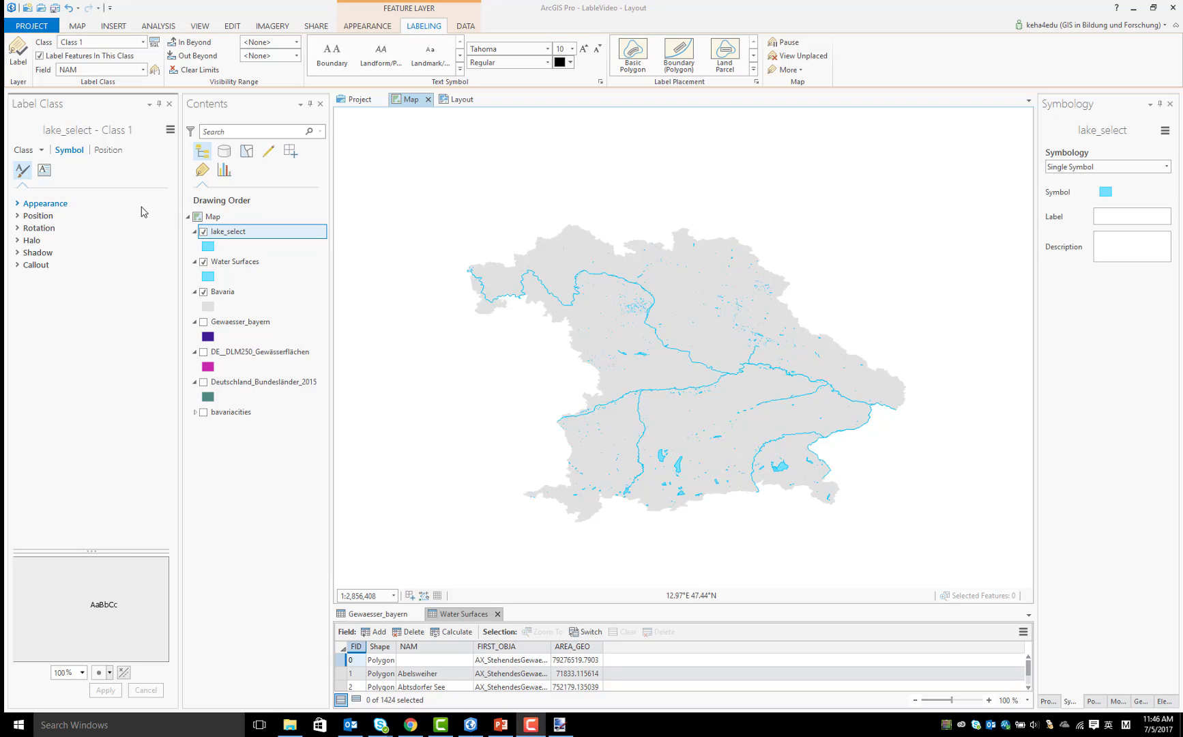
pyautogui.click(24, 172)
pyautogui.click(45, 204)
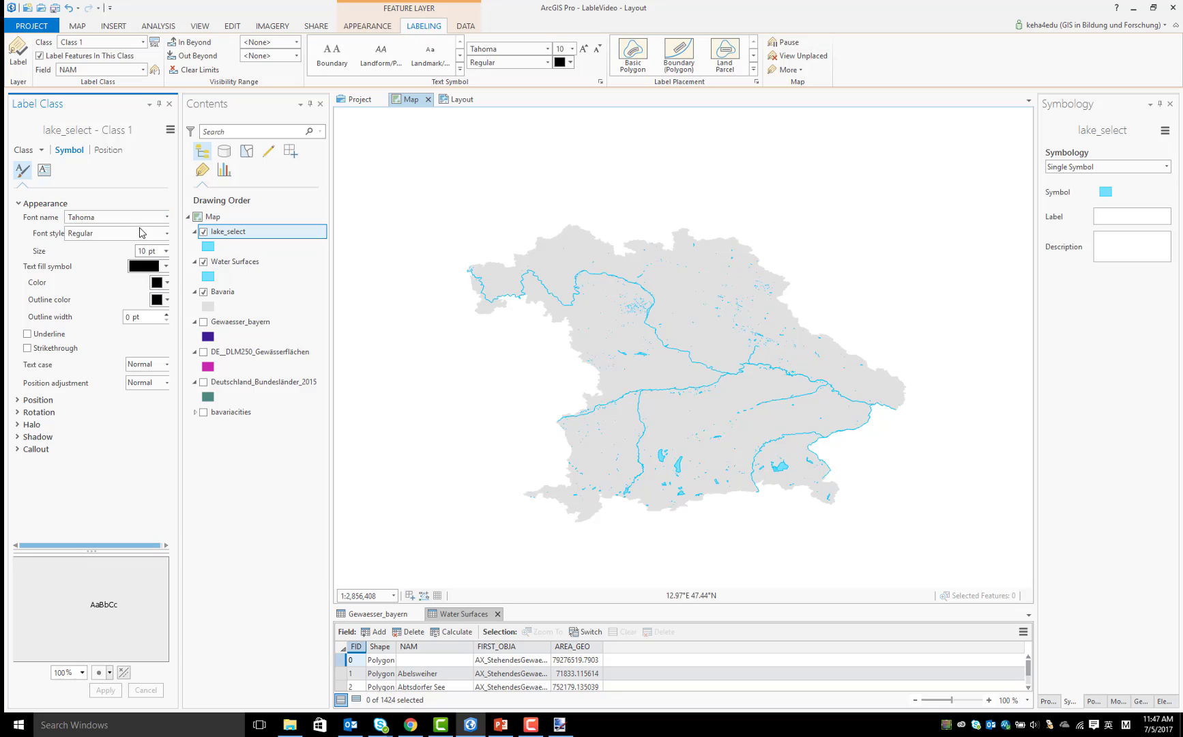
pyautogui.click(165, 251)
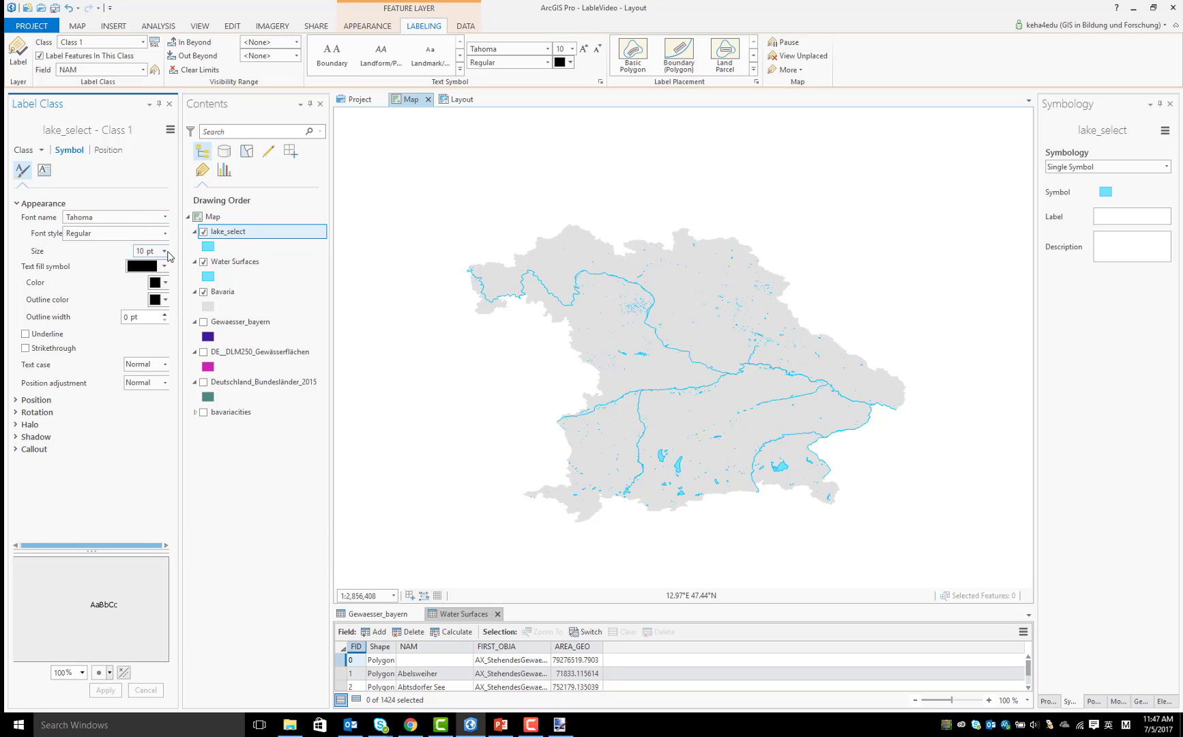
pyautogui.click(133, 263)
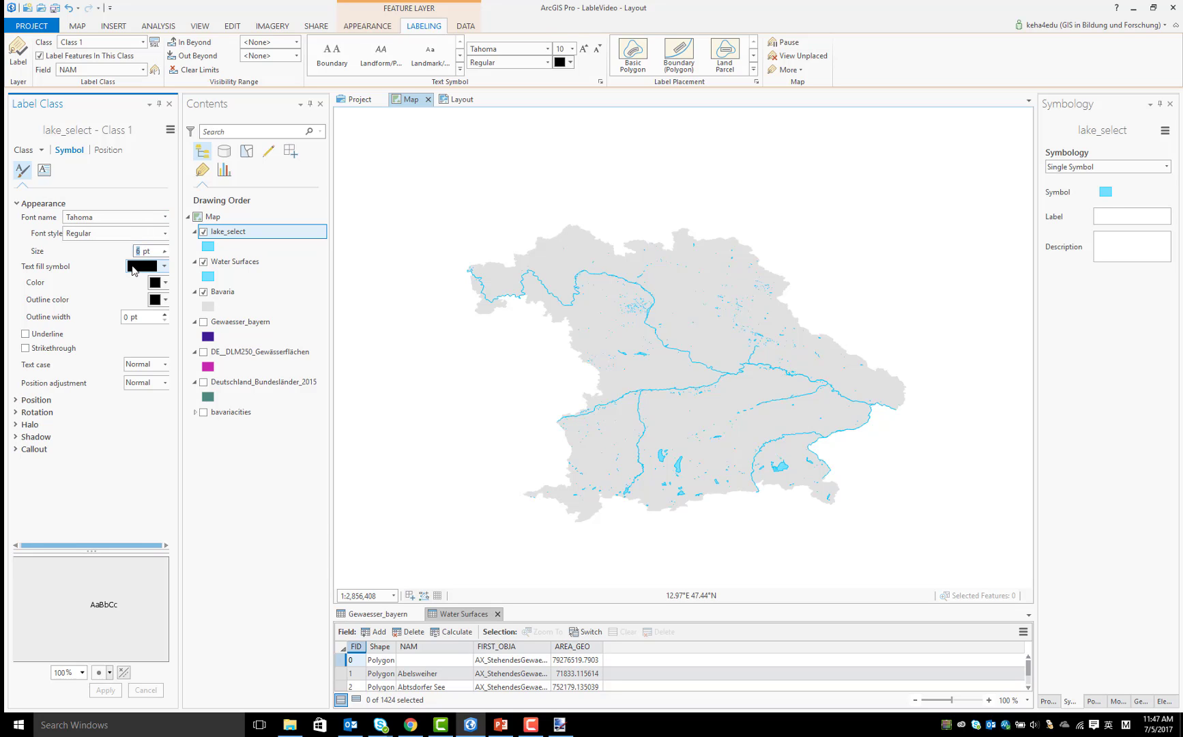
pyautogui.click(165, 282)
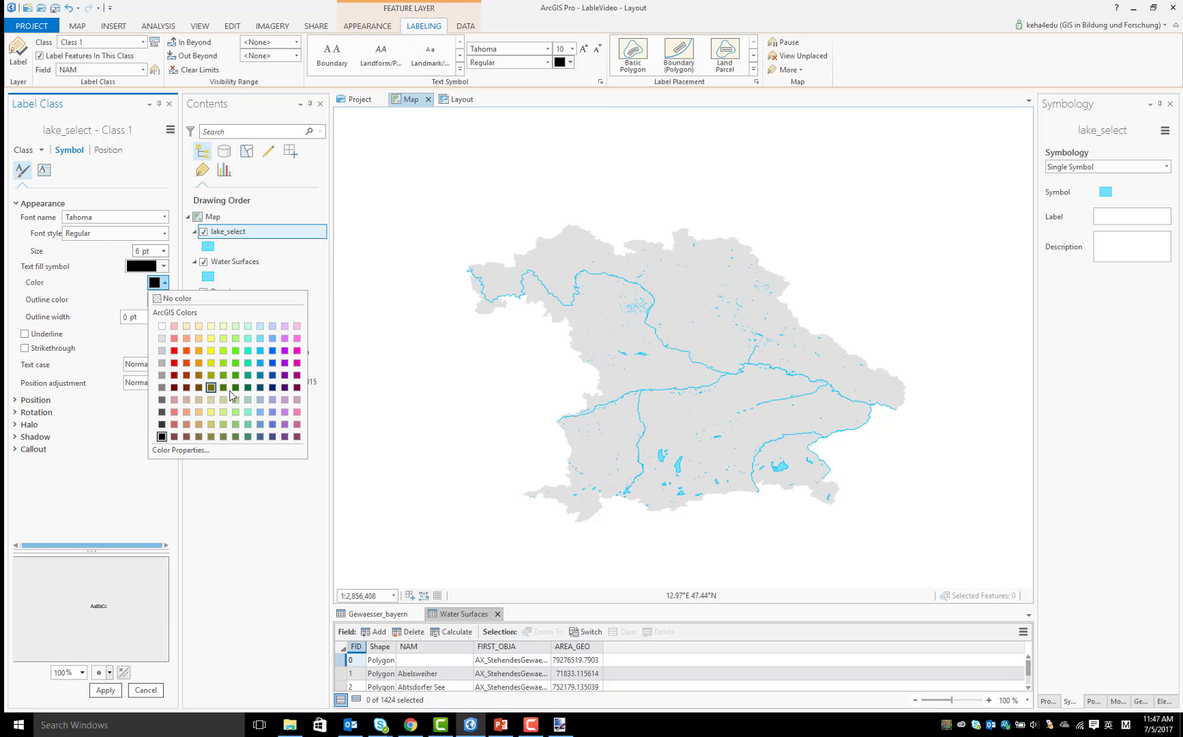
pyautogui.click(273, 376)
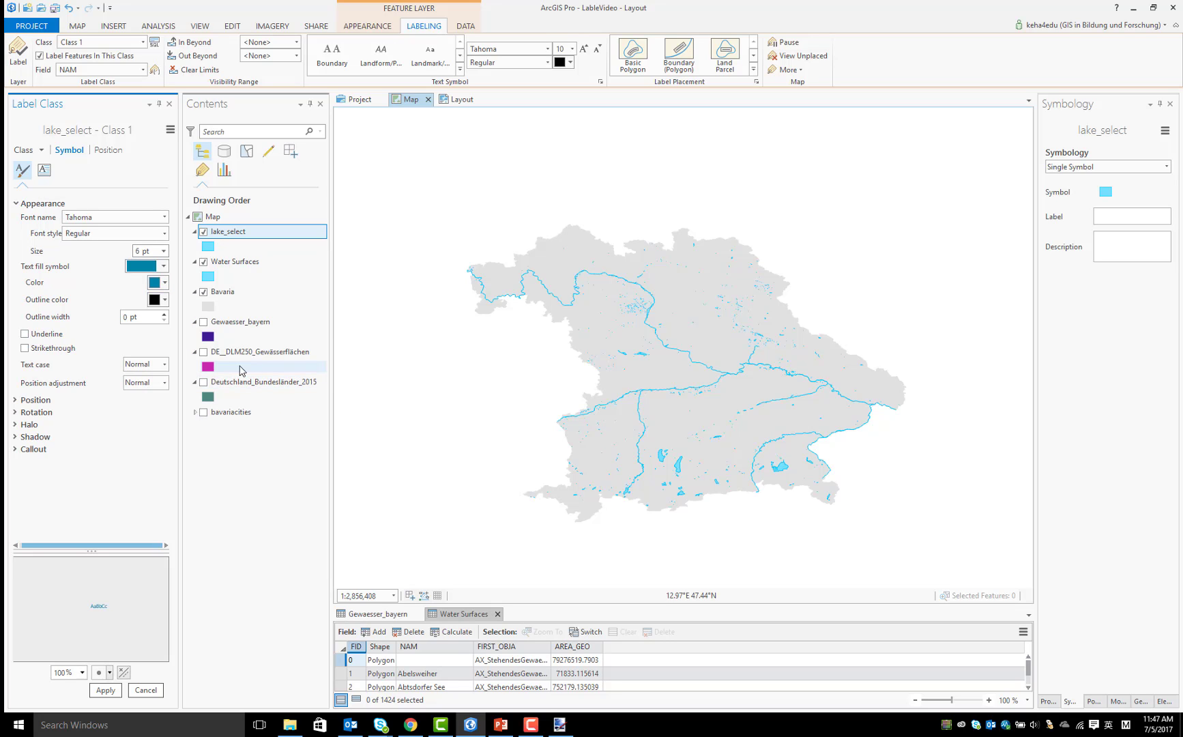
pyautogui.click(106, 690)
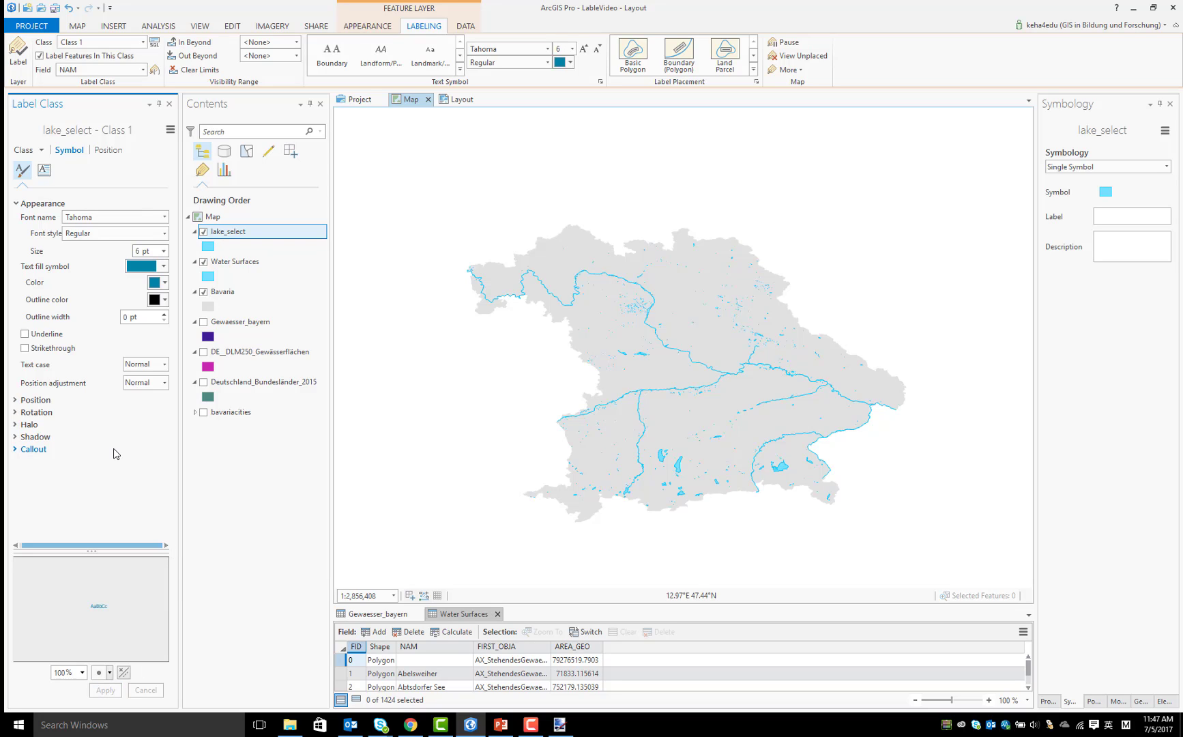
# Turn on labels for the lake_select layer and position them with Regular placement, Horizontal around polygon
pyautogui.rightClick(237, 236)
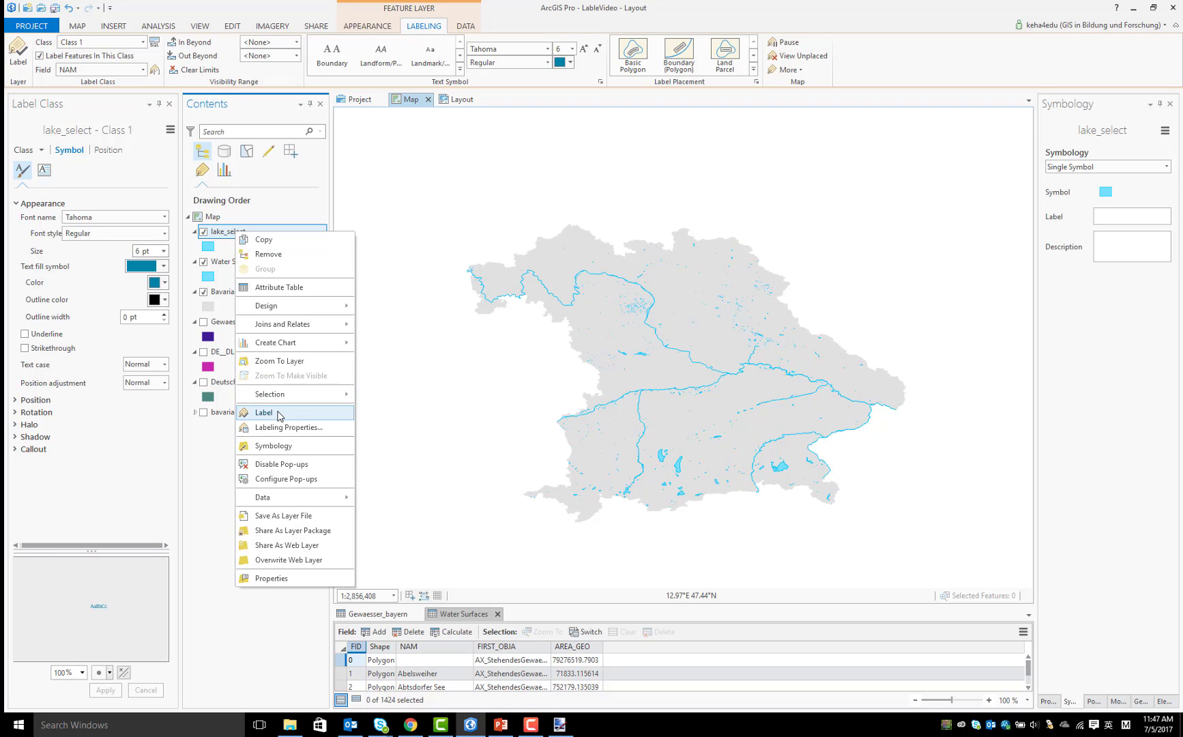
pyautogui.click(264, 412)
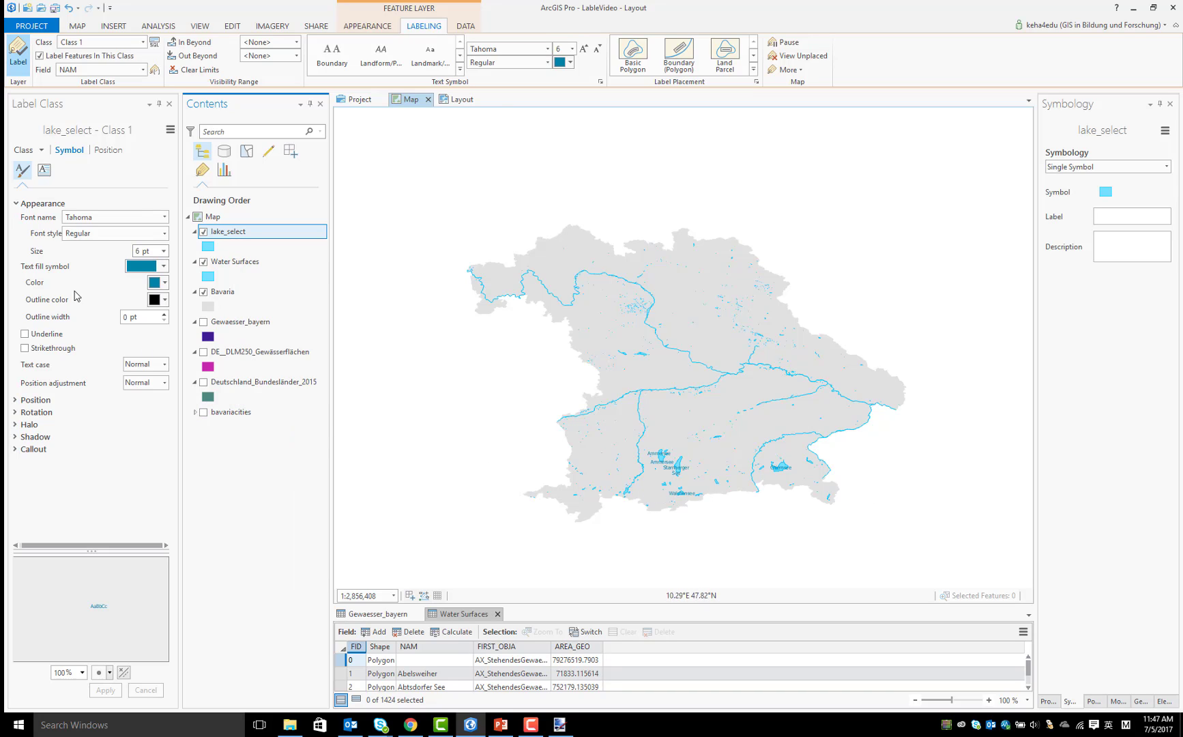
pyautogui.click(107, 151)
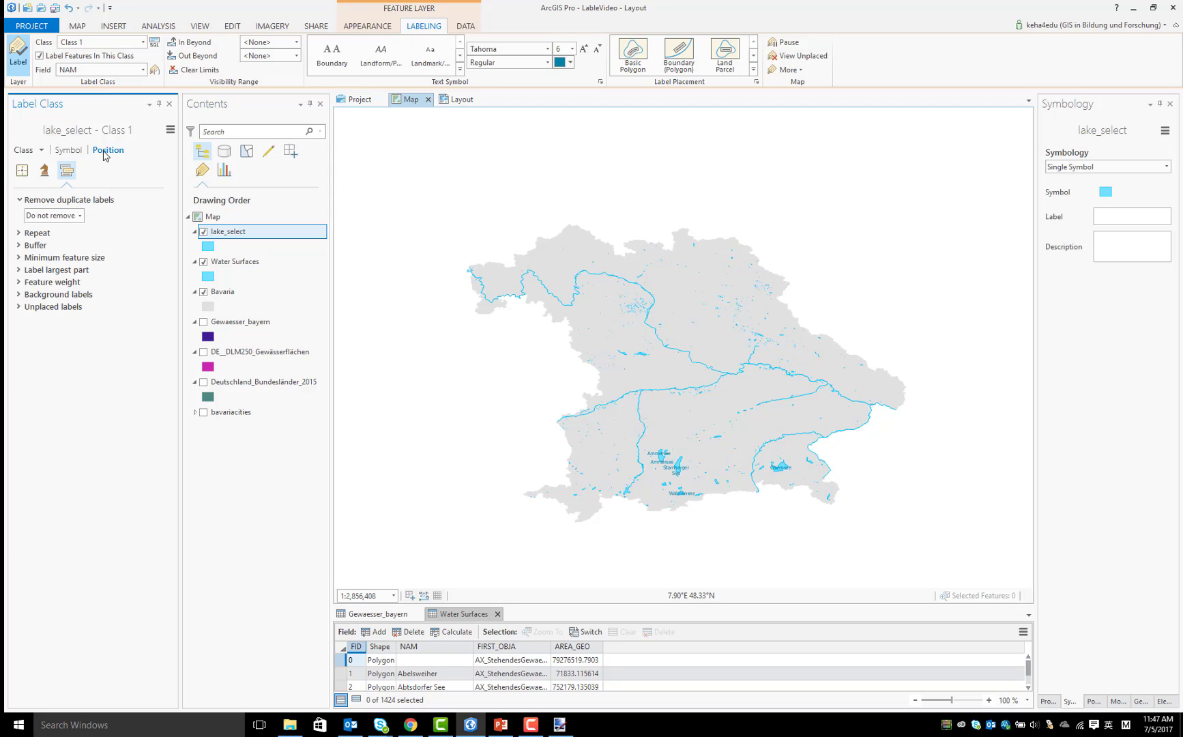
pyautogui.click(24, 171)
pyautogui.click(96, 220)
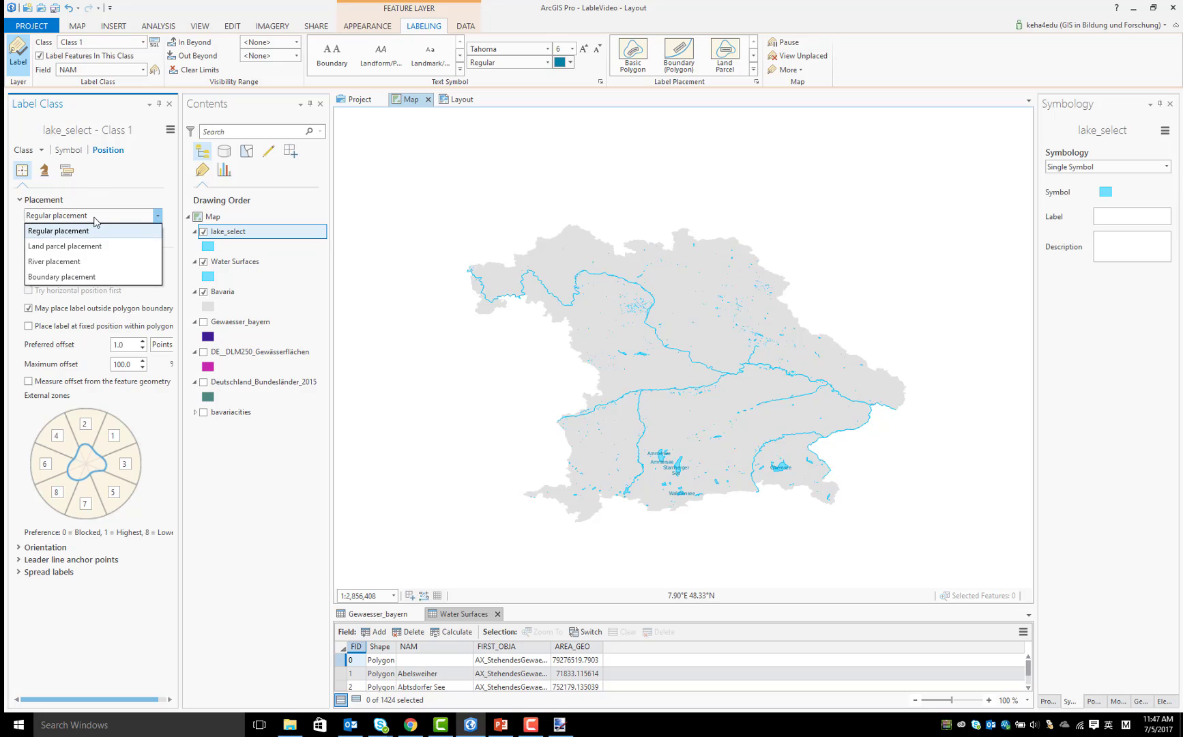
pyautogui.click(96, 230)
pyautogui.click(143, 274)
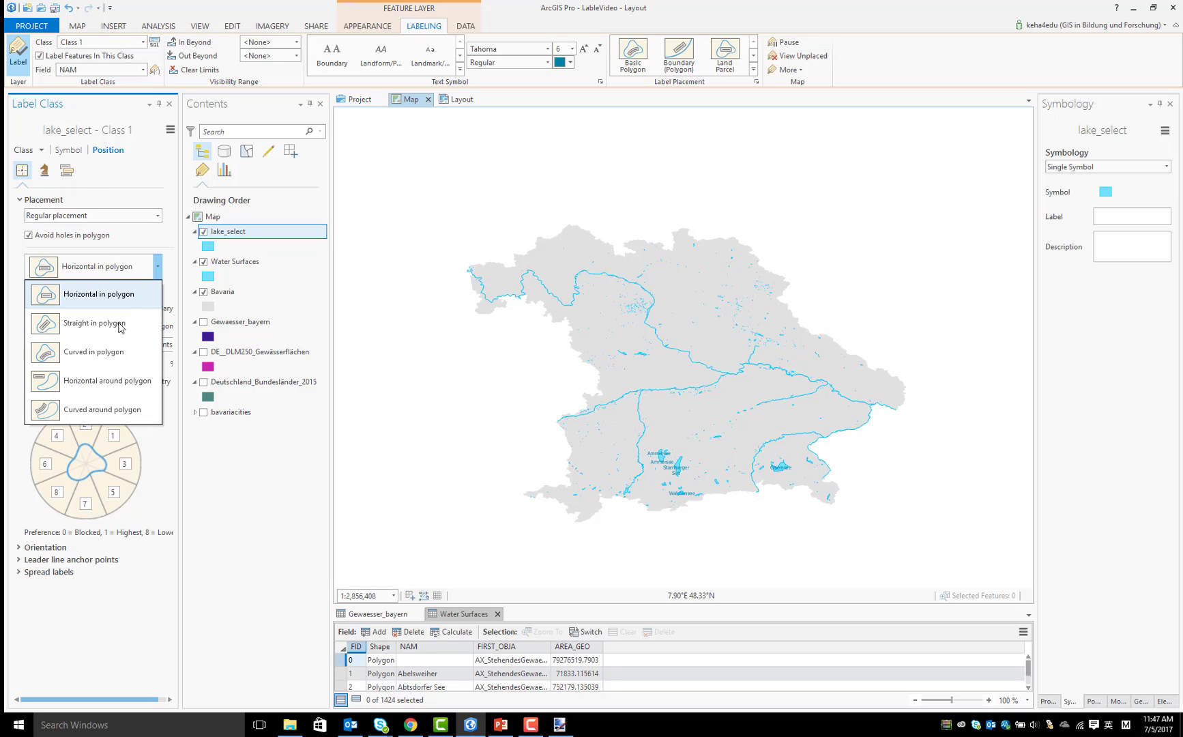
pyautogui.click(109, 381)
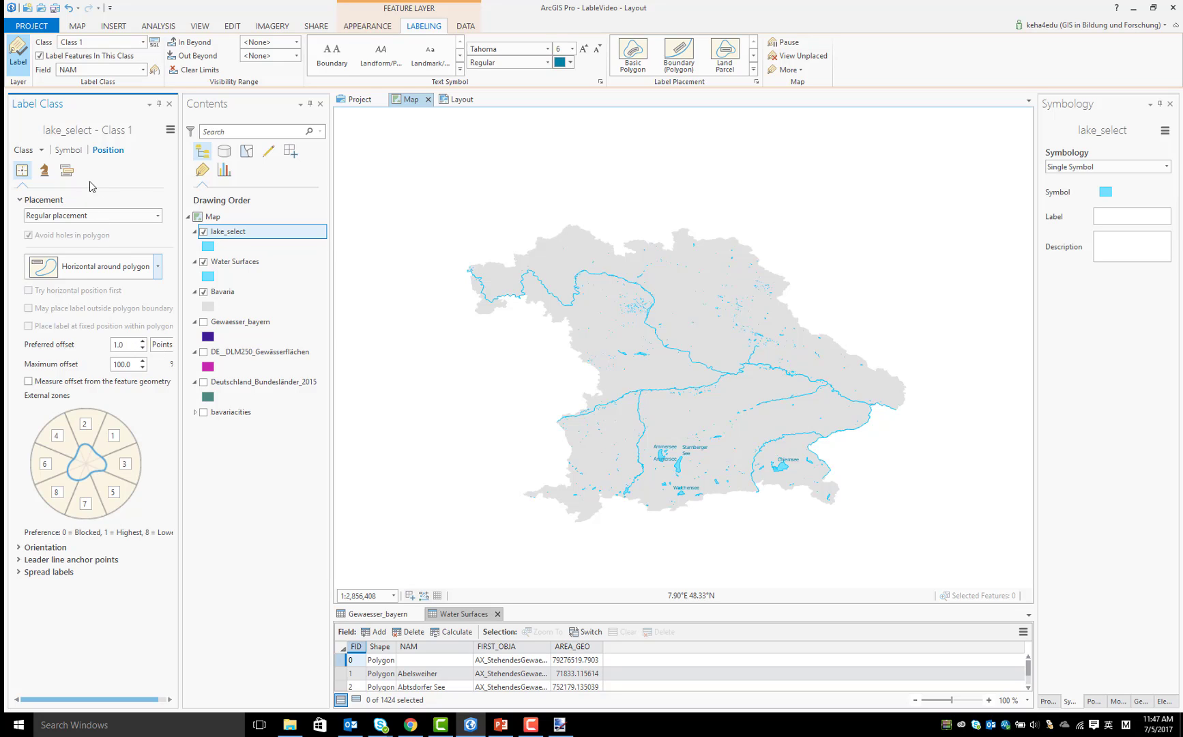
# Set duplicate label removal to Remove all for the lake_select label class
pyautogui.click(66, 170)
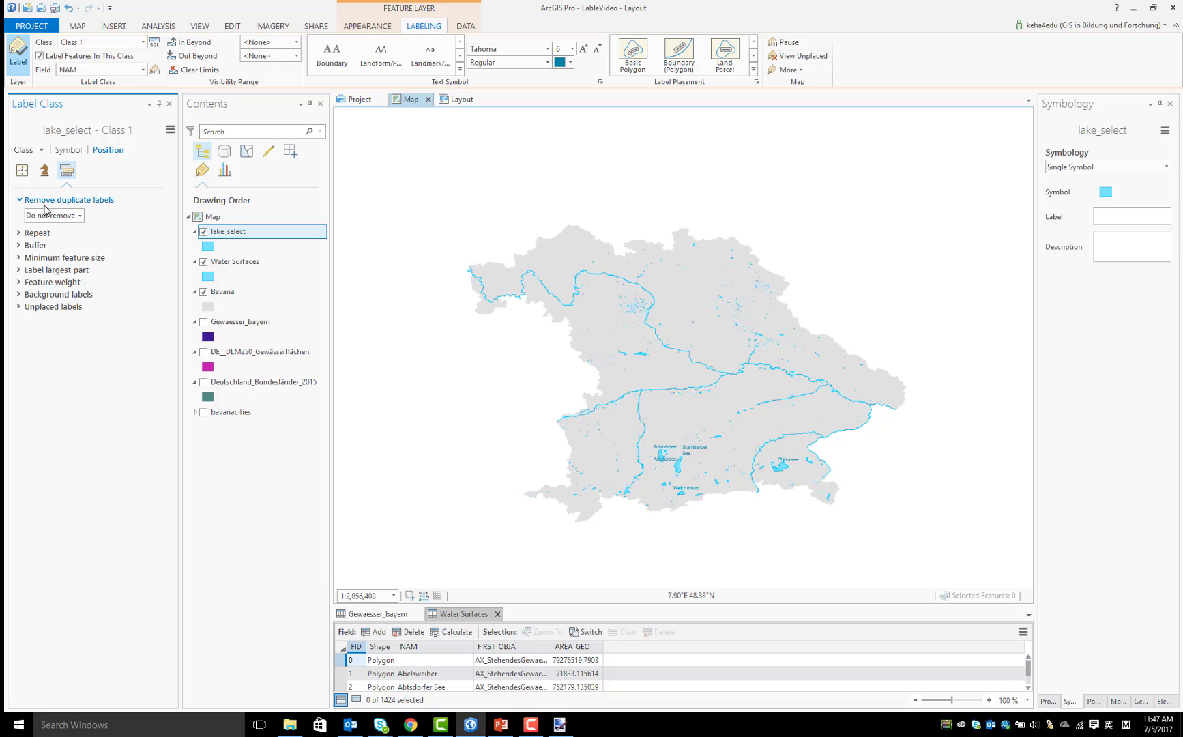
pyautogui.click(83, 217)
pyautogui.click(65, 262)
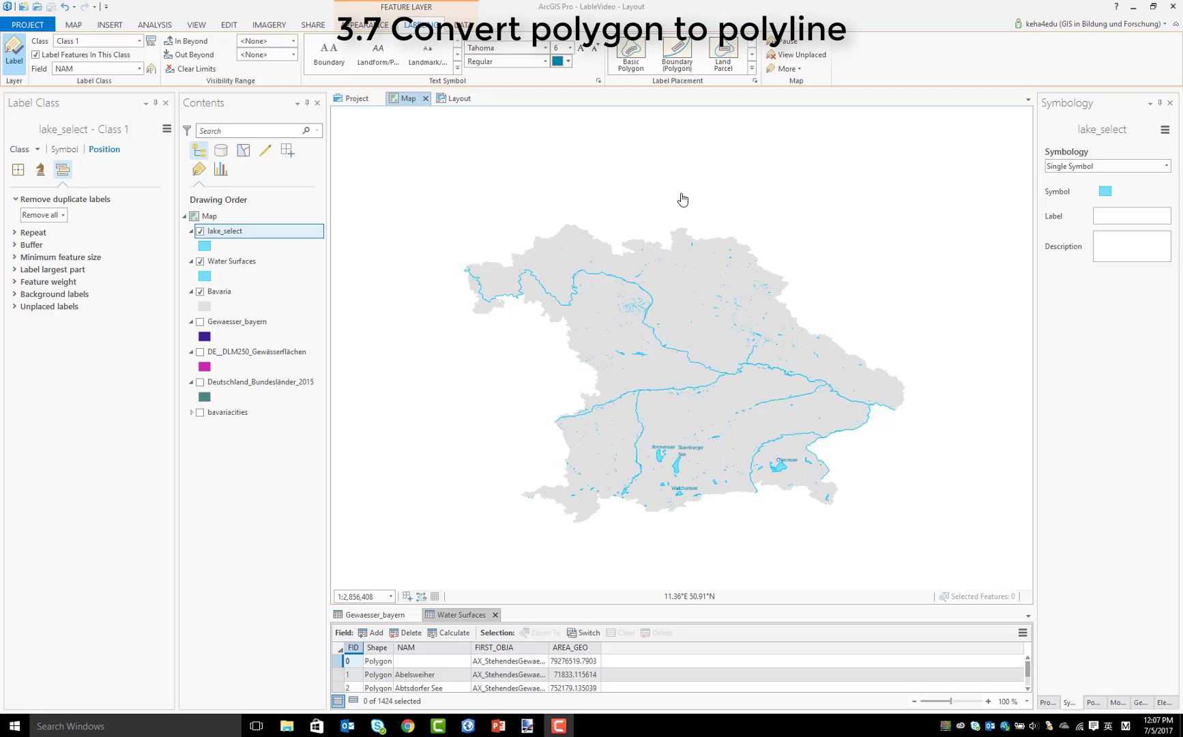
# Find the Polygon To Line geoprocessing tool and run it with the Water Surfaces layer as input features
pyautogui.click(159, 26)
pyautogui.click(166, 51)
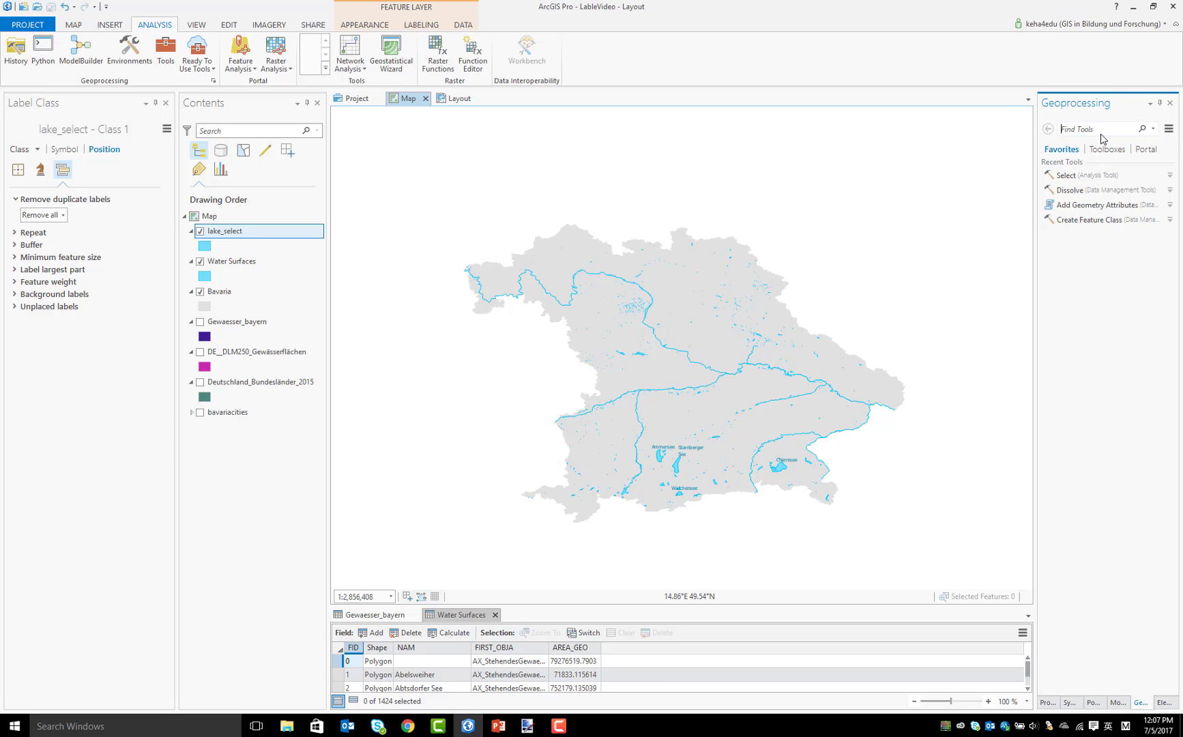
pyautogui.write('po')
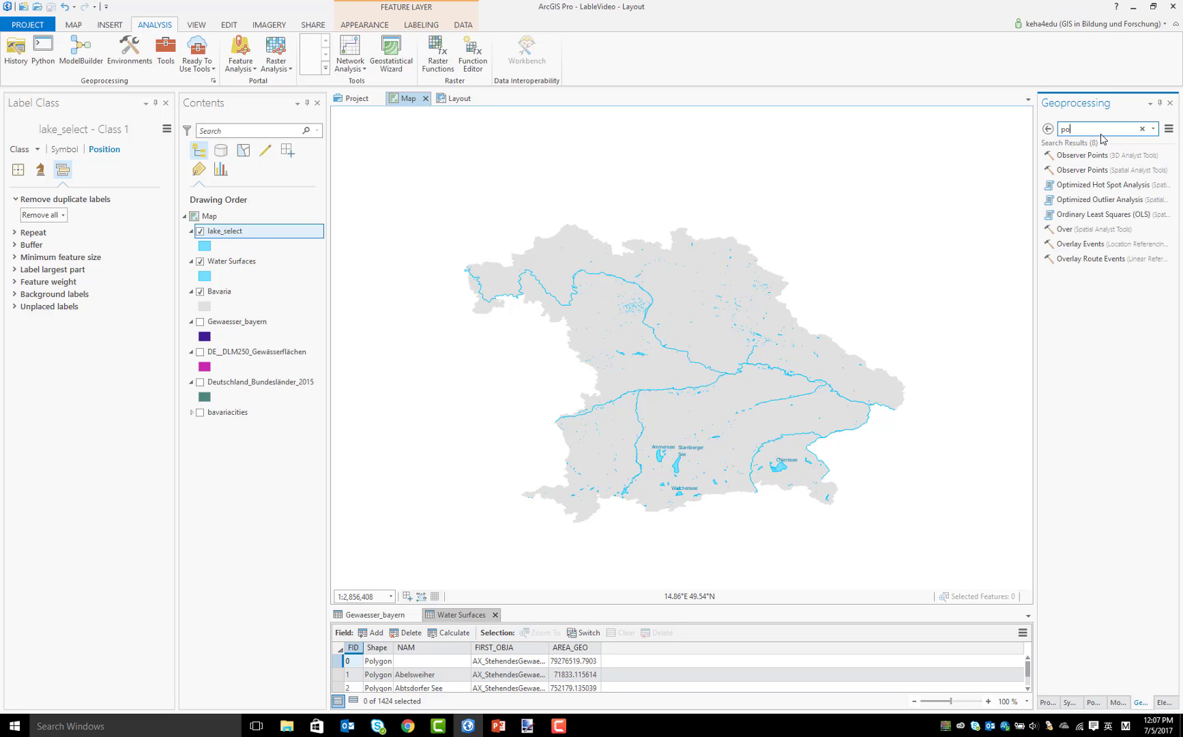
pyautogui.write('lygon')
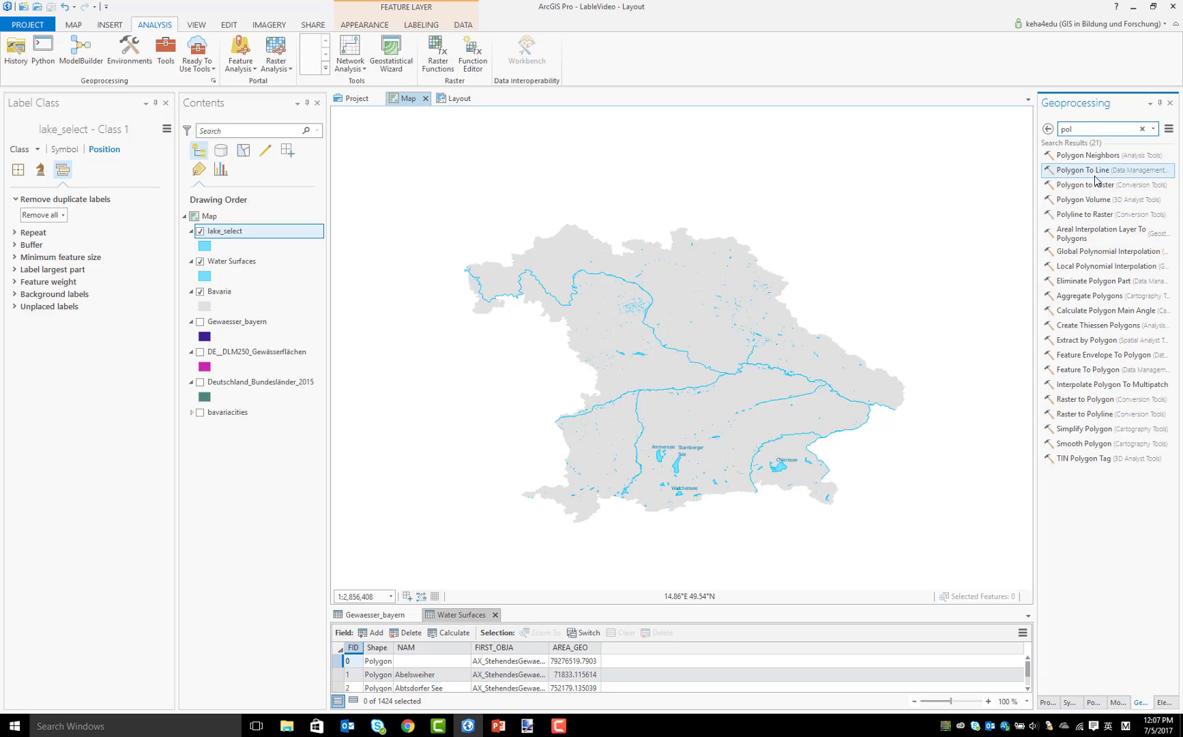
pyautogui.click(1096, 178)
pyautogui.click(1152, 178)
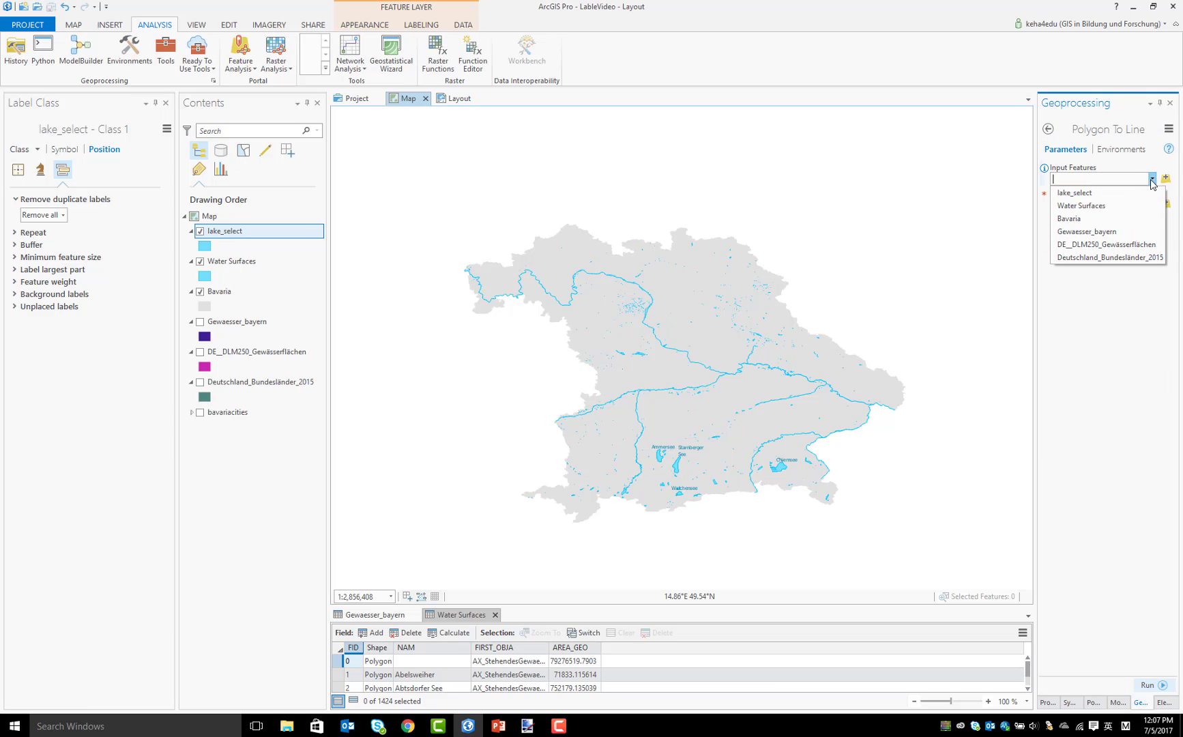
pyautogui.click(1091, 206)
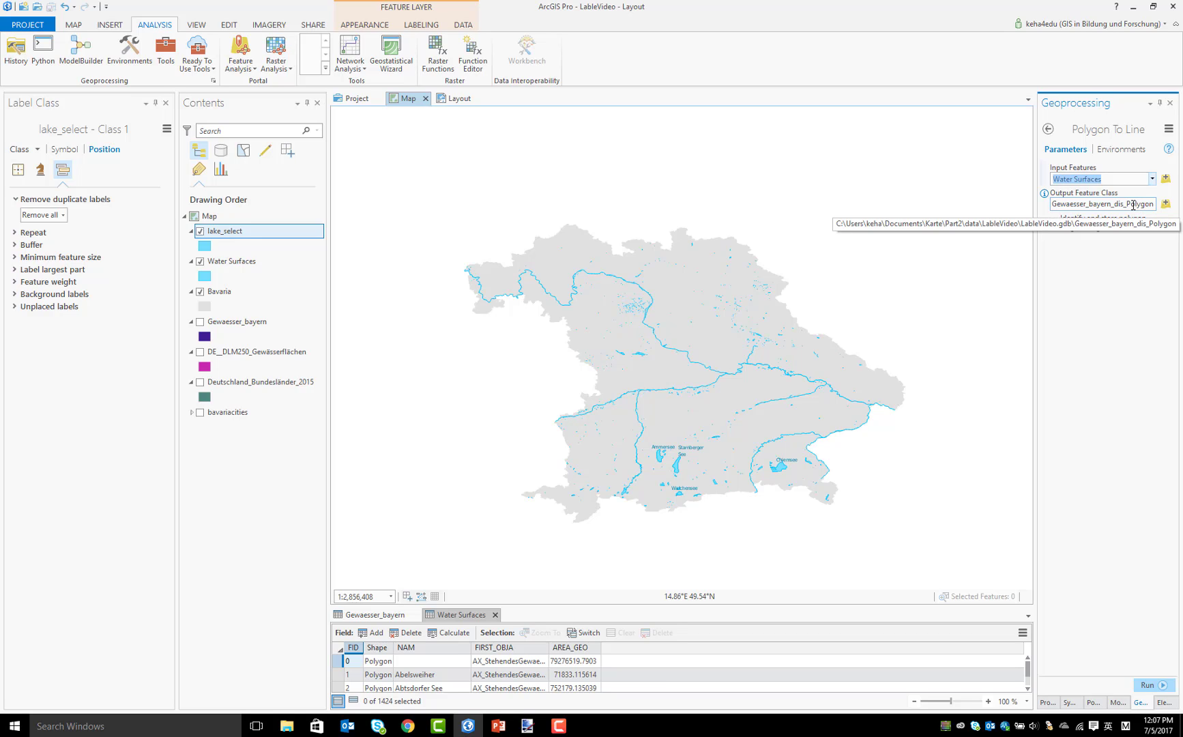
pyautogui.click(1153, 684)
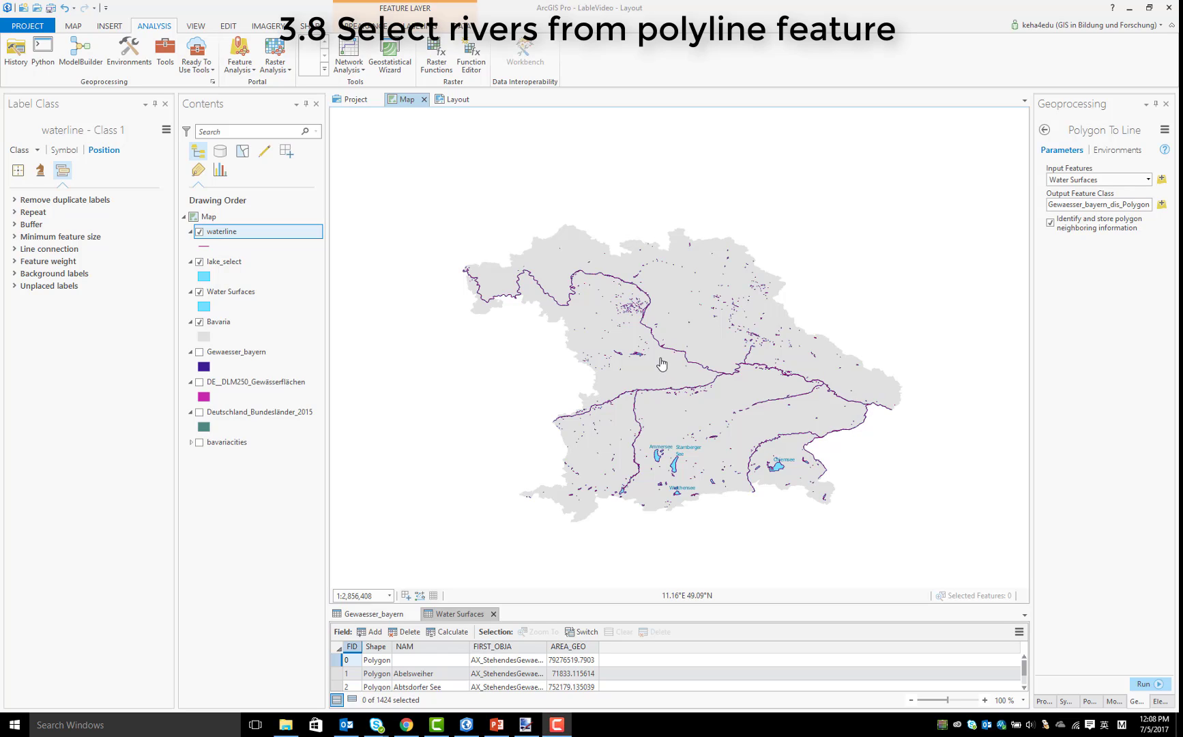
# Find the Select geoprocessing tool and set its input features to the waterline layer
pyautogui.click(1044, 130)
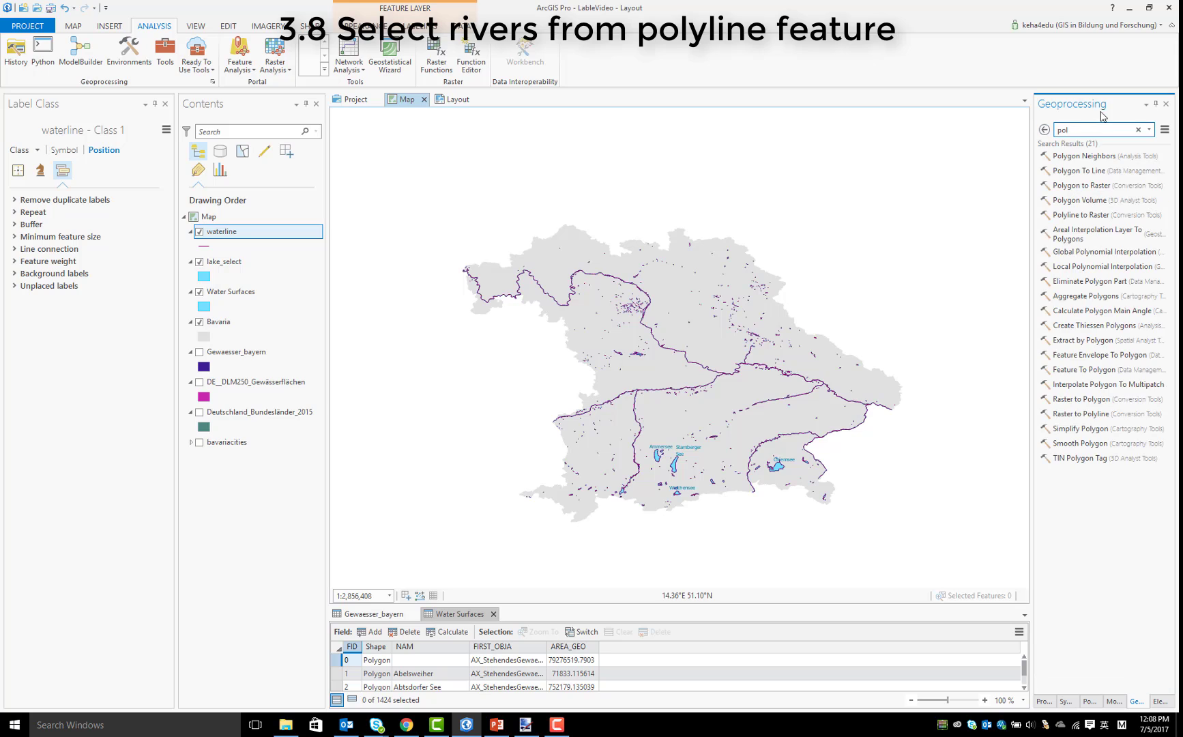
pyautogui.moveTo(1084, 132); pyautogui.dragTo(1043, 141)
pyautogui.write('se')
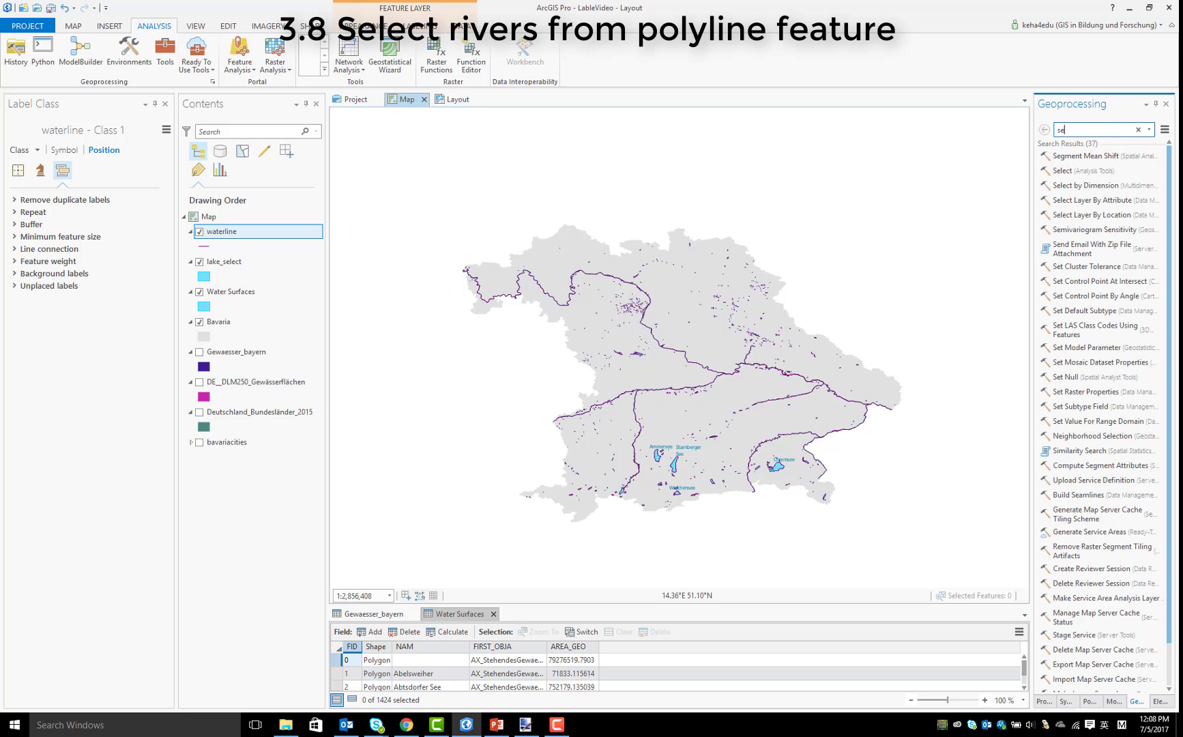
pyautogui.write('le')
pyautogui.click(1081, 161)
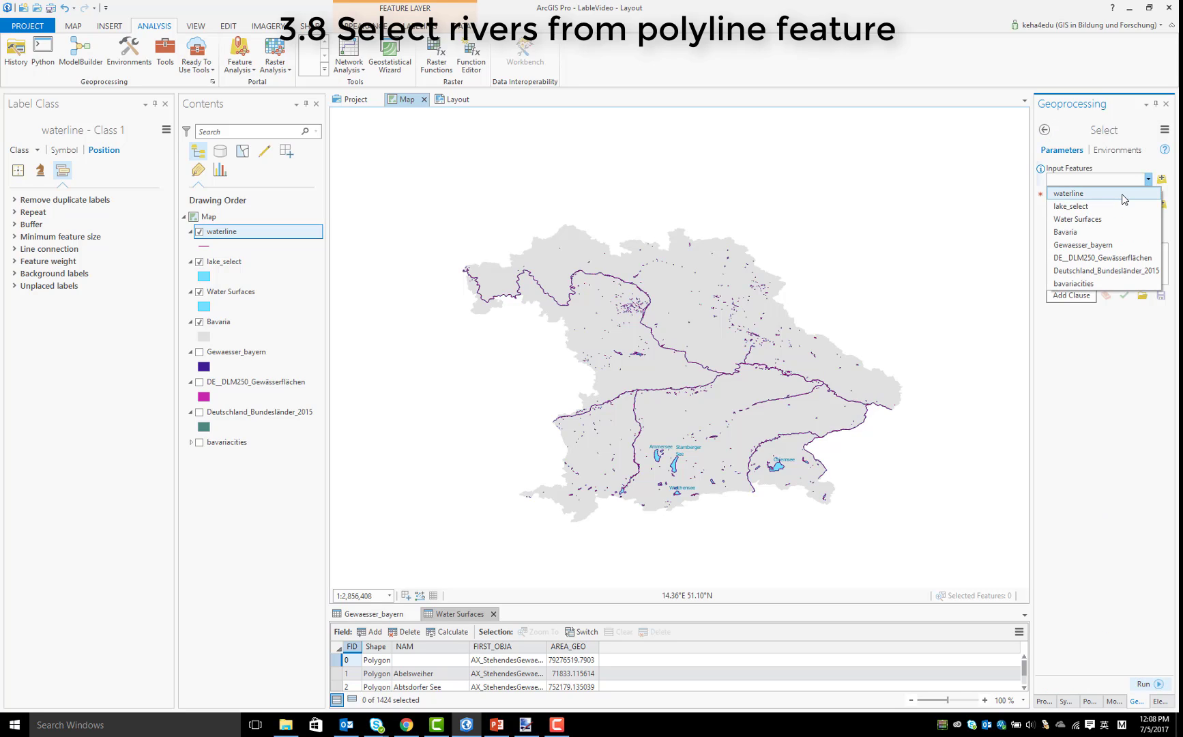
pyautogui.click(1148, 193)
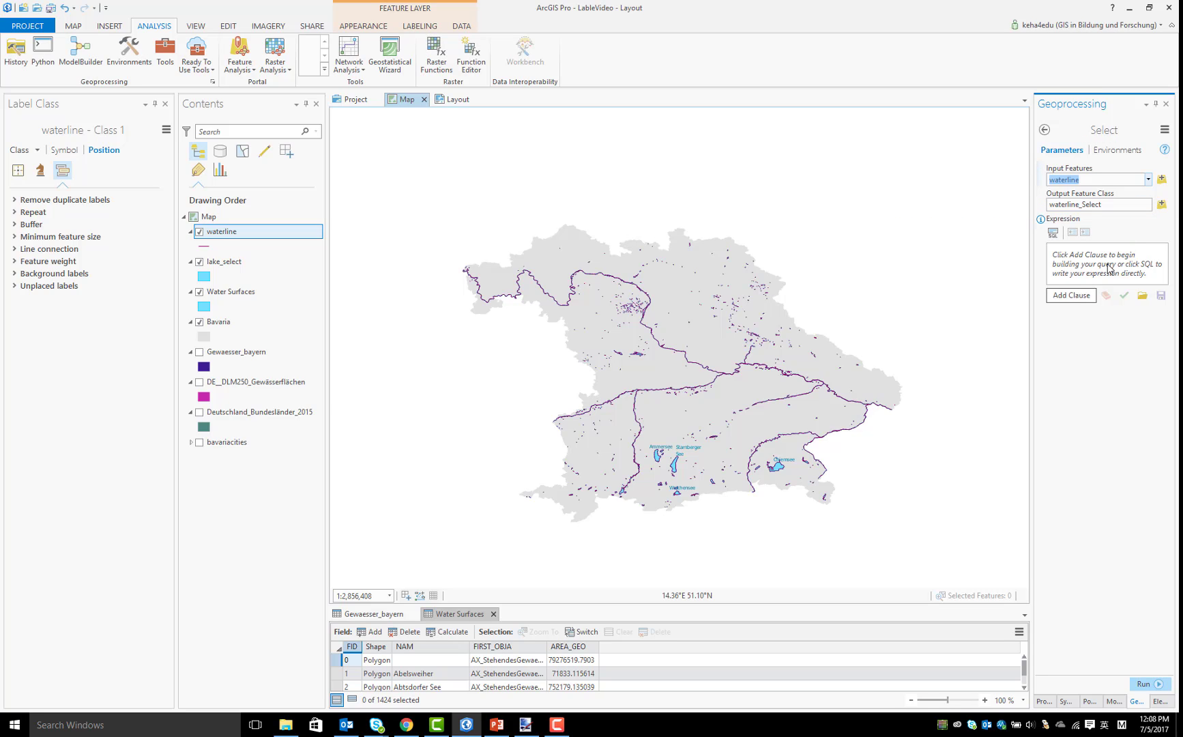
# Add a selection clause for waterline requiring FIRST_OBJA is Equal to AX_Fliessgewaesser
pyautogui.click(1085, 298)
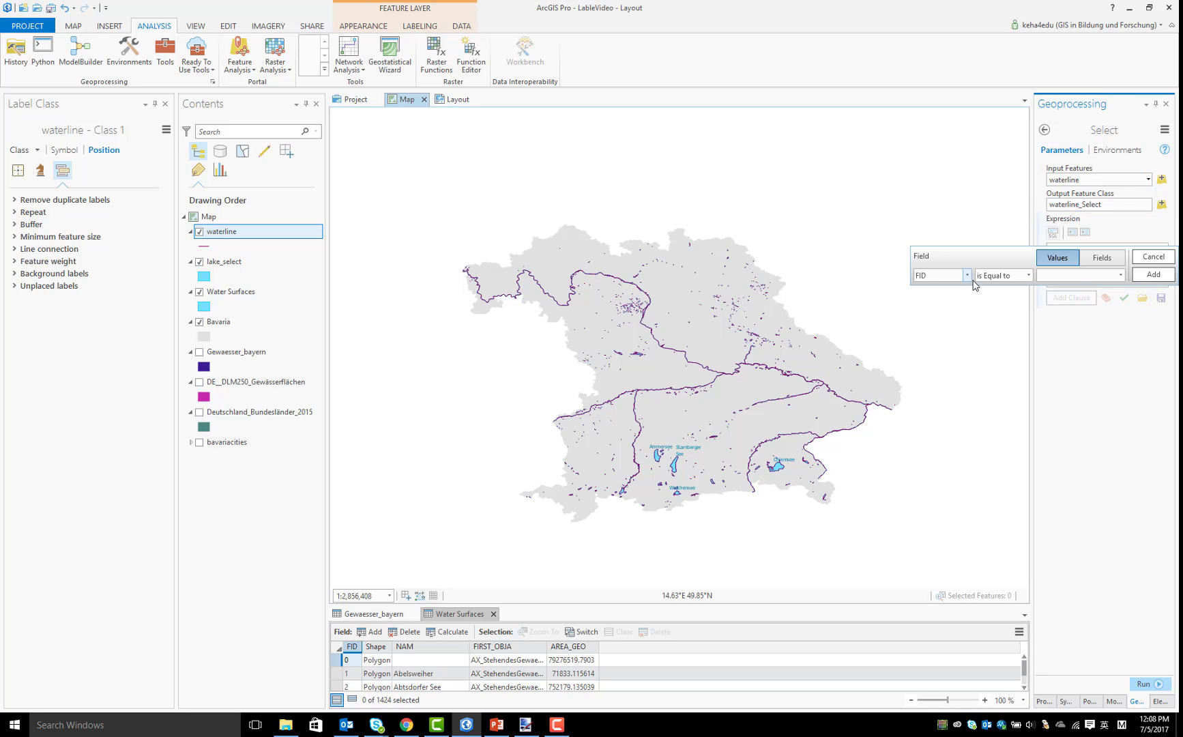
pyautogui.click(1028, 276)
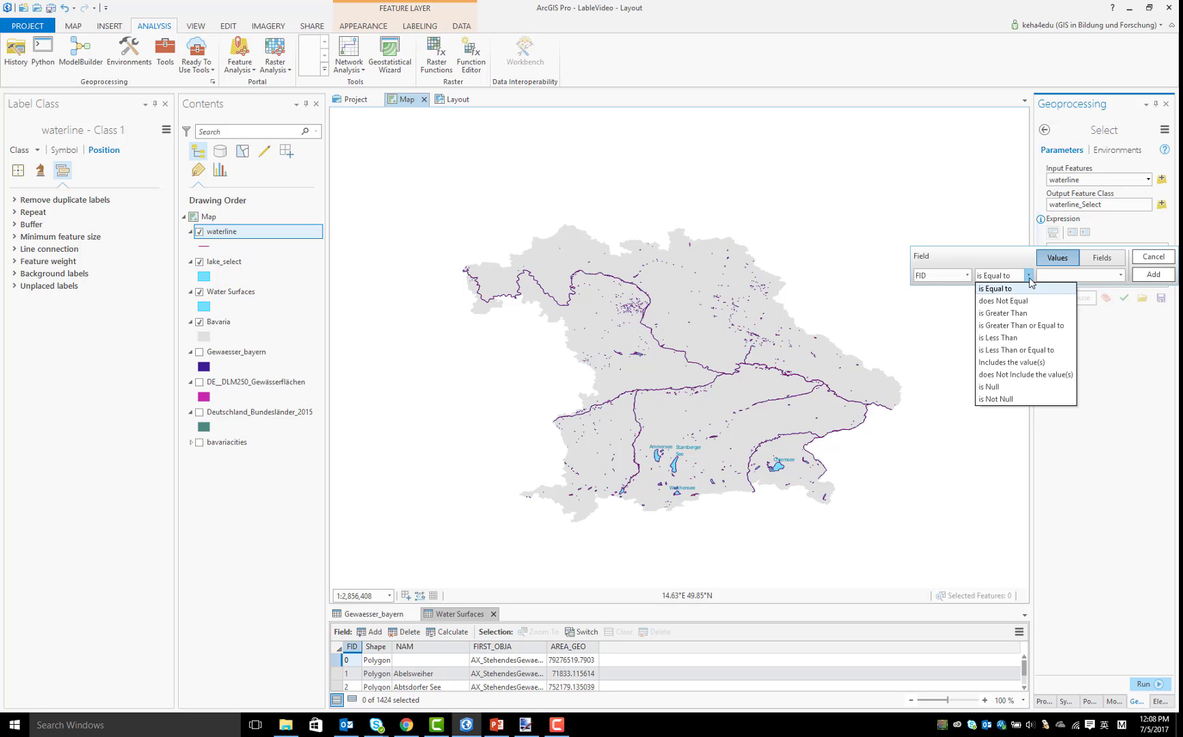
pyautogui.click(1029, 277)
pyautogui.click(967, 275)
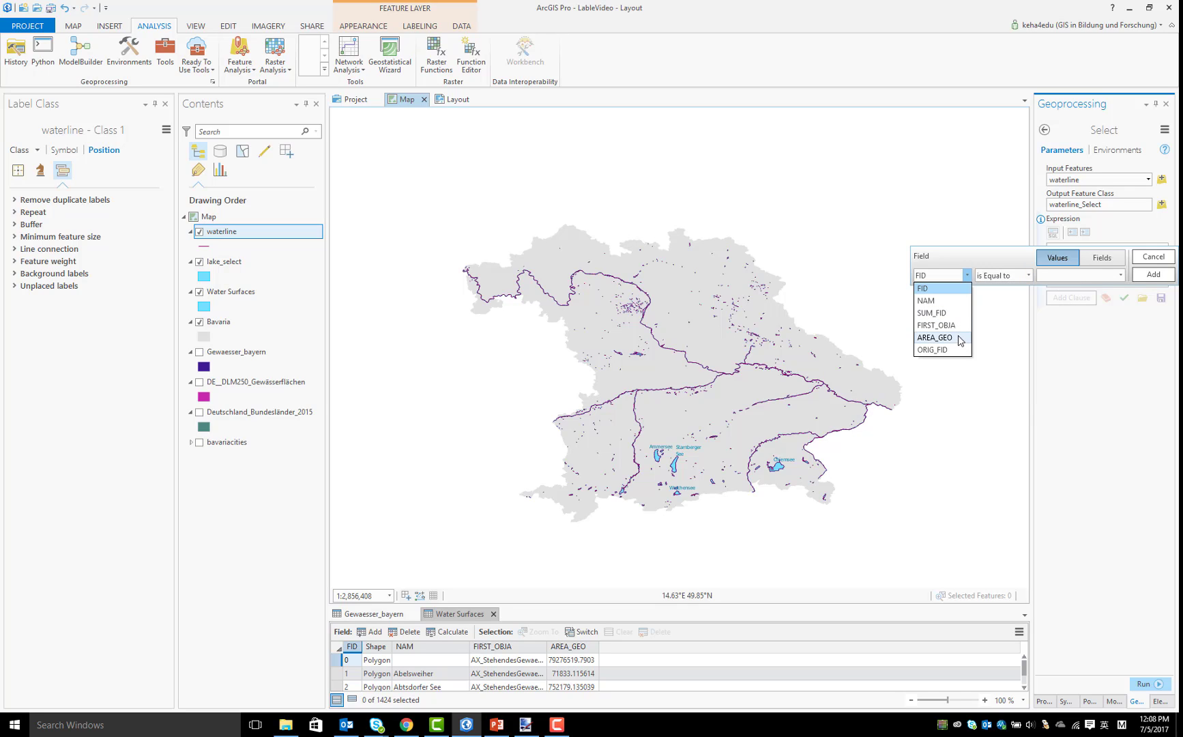
pyautogui.click(951, 328)
pyautogui.click(1120, 275)
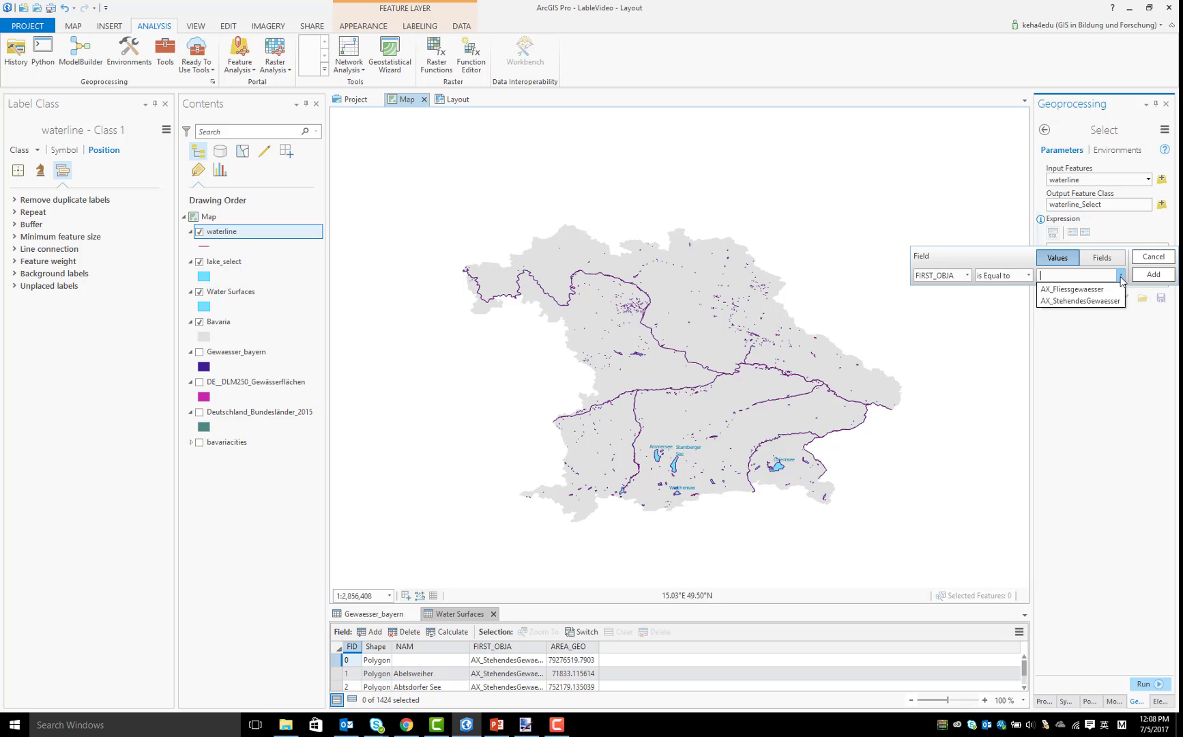
pyautogui.click(1111, 290)
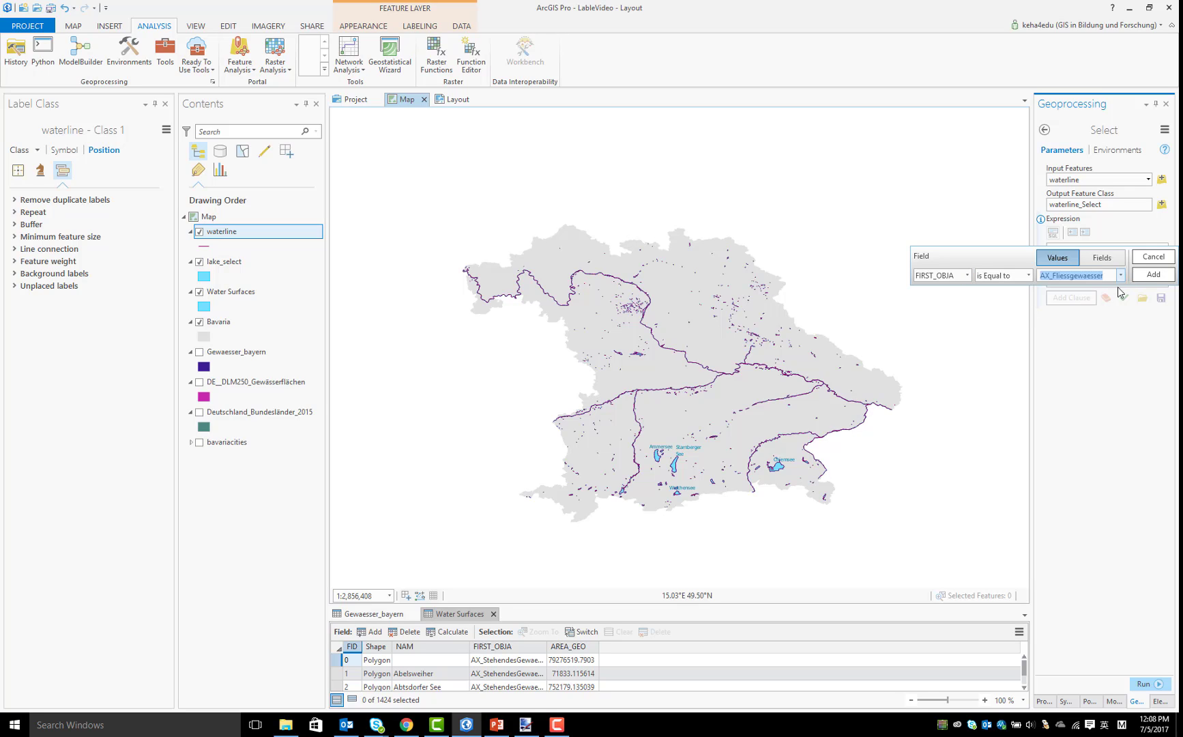
pyautogui.click(1153, 274)
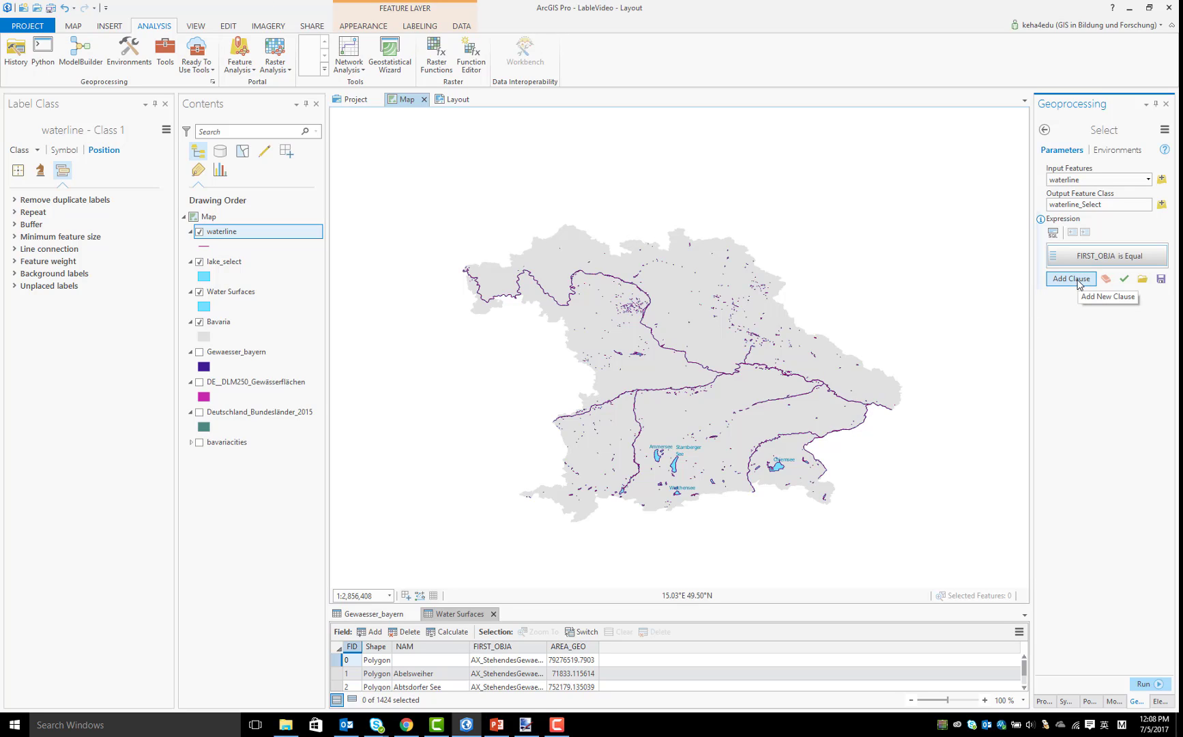
# Add a second selection clause for waterline requiring And AREA_GEO is Greater Than 2500000
pyautogui.click(1073, 279)
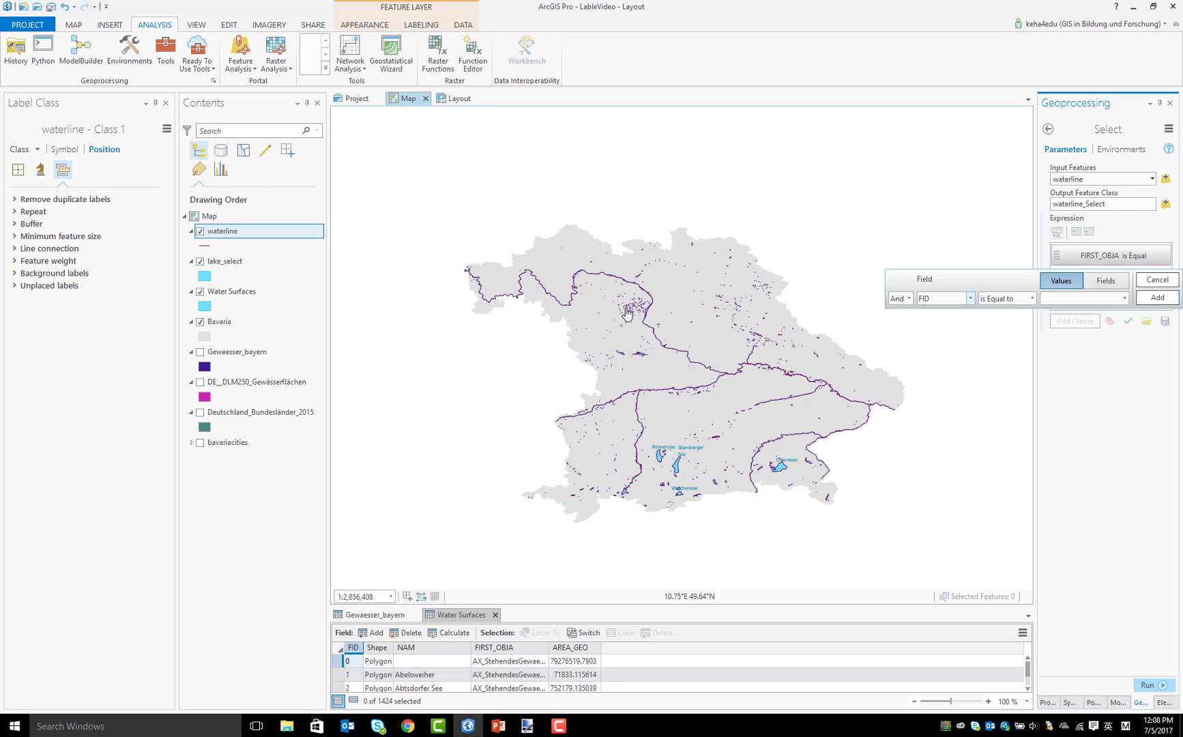
pyautogui.click(970, 298)
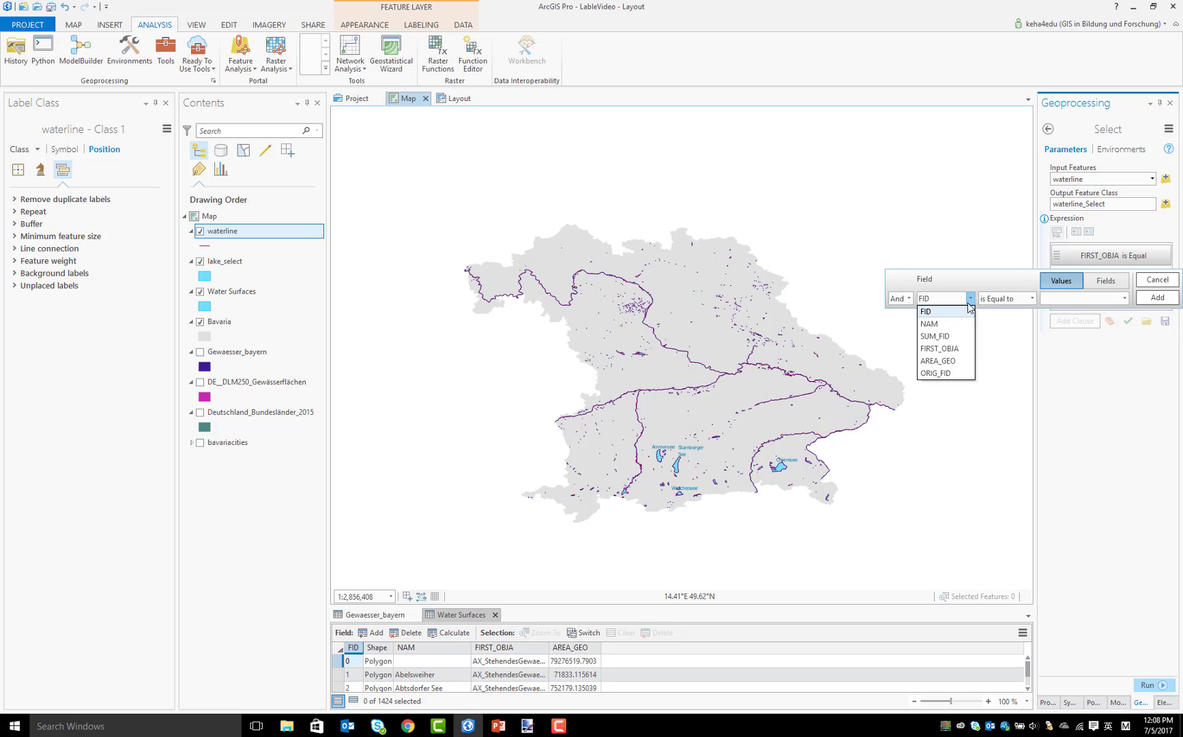
pyautogui.click(938, 360)
pyautogui.click(1031, 298)
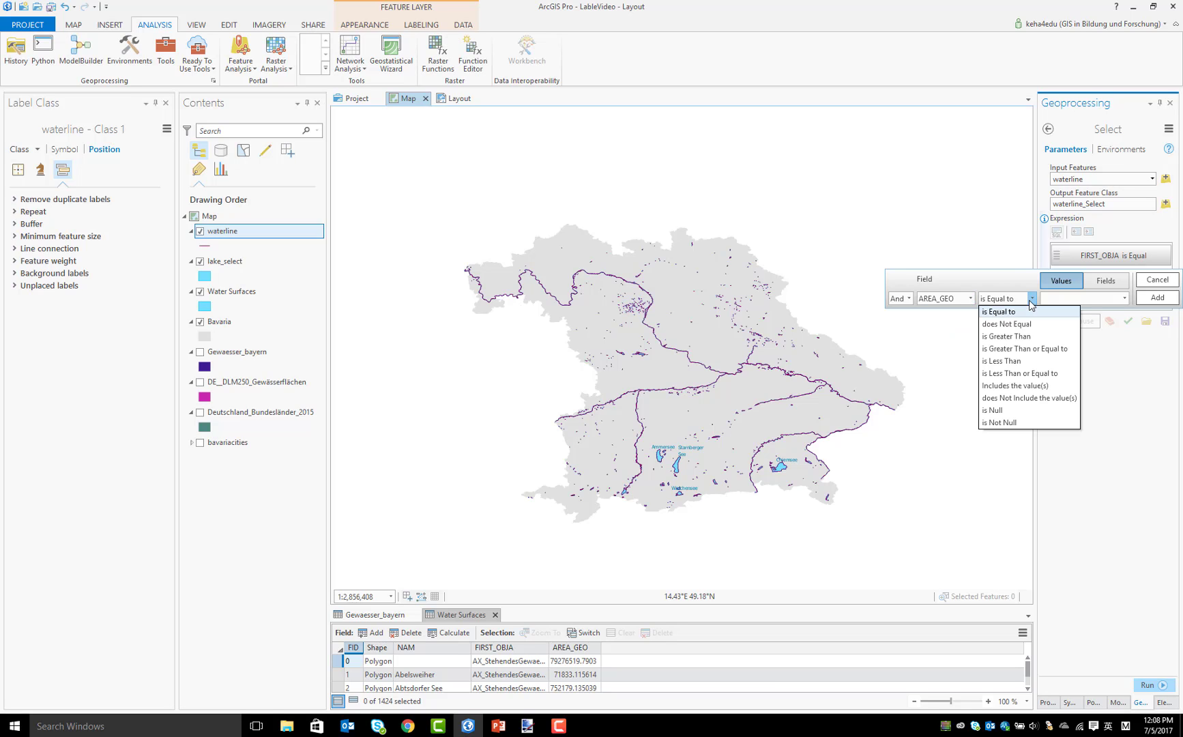
pyautogui.click(1009, 336)
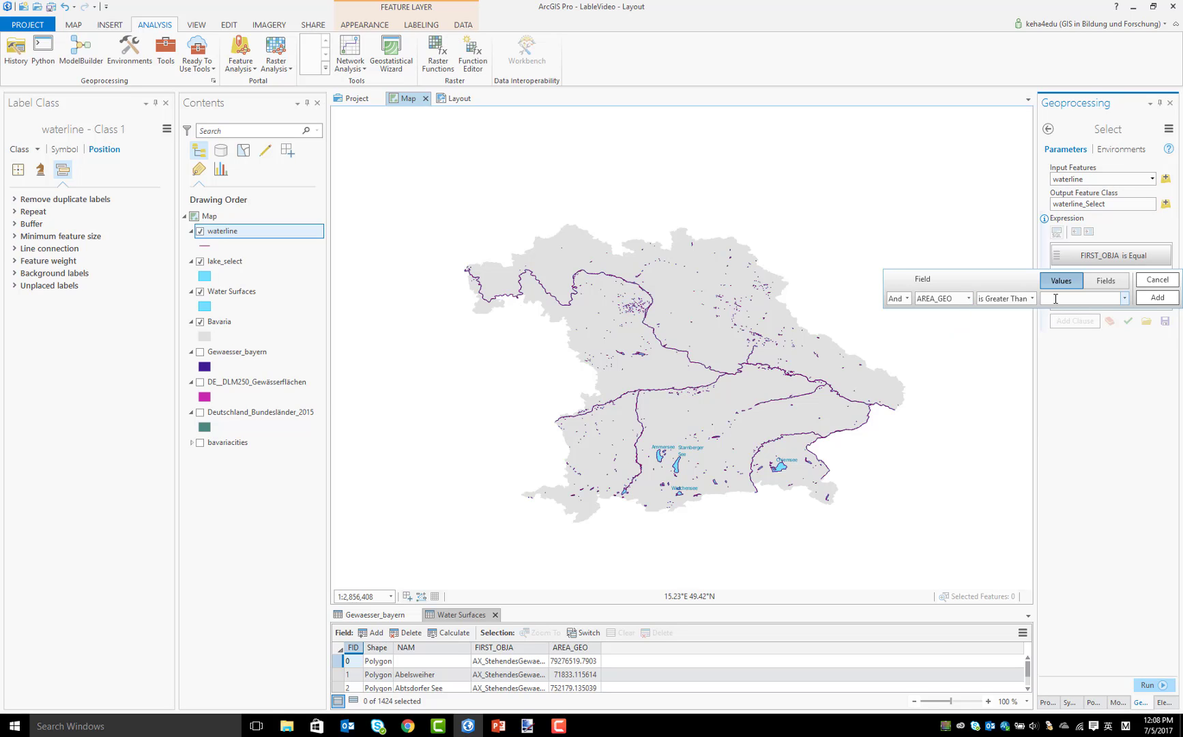
pyautogui.write('2500000')
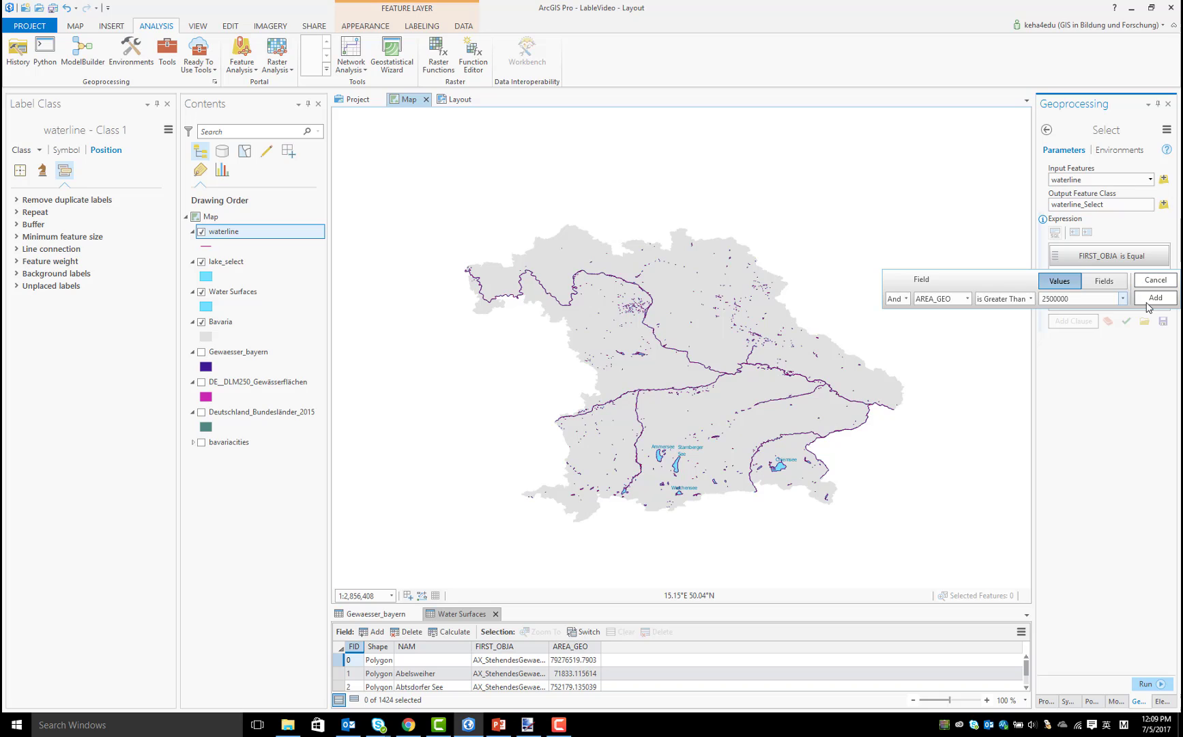
pyautogui.click(1153, 299)
# Run the Select tool to output the rivers as riverline, and hide the waterline layer
pyautogui.click(1160, 684)
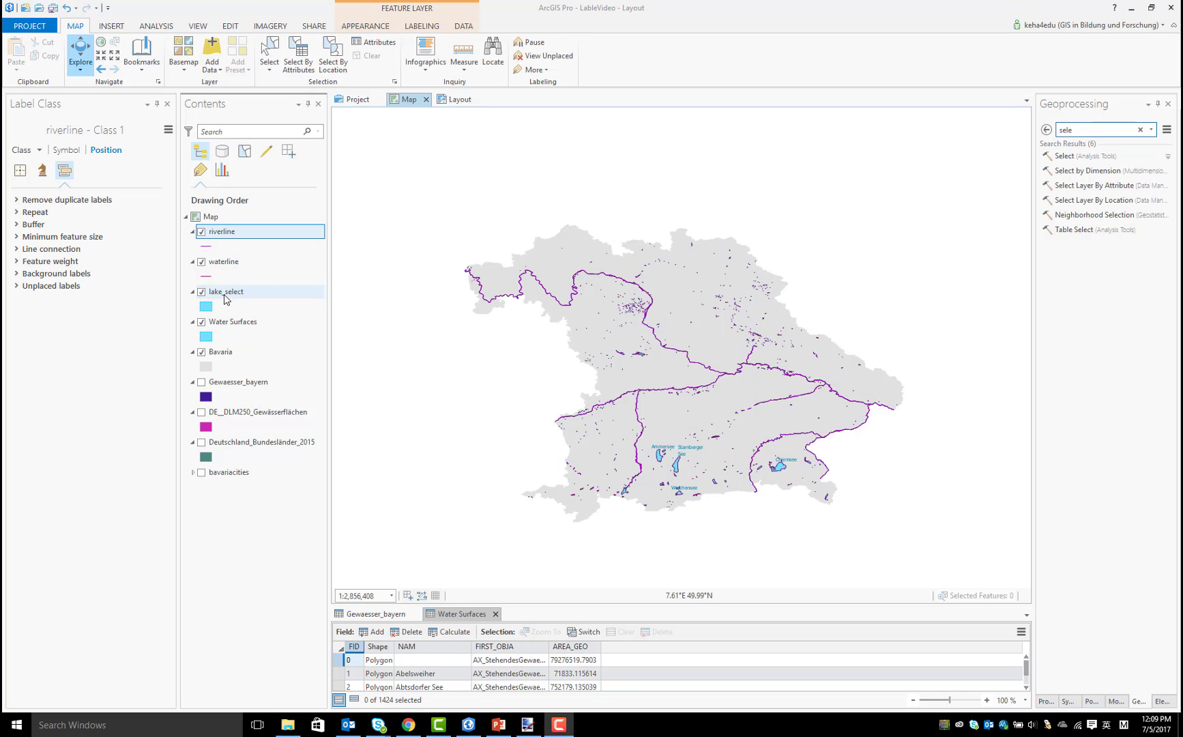
pyautogui.click(201, 262)
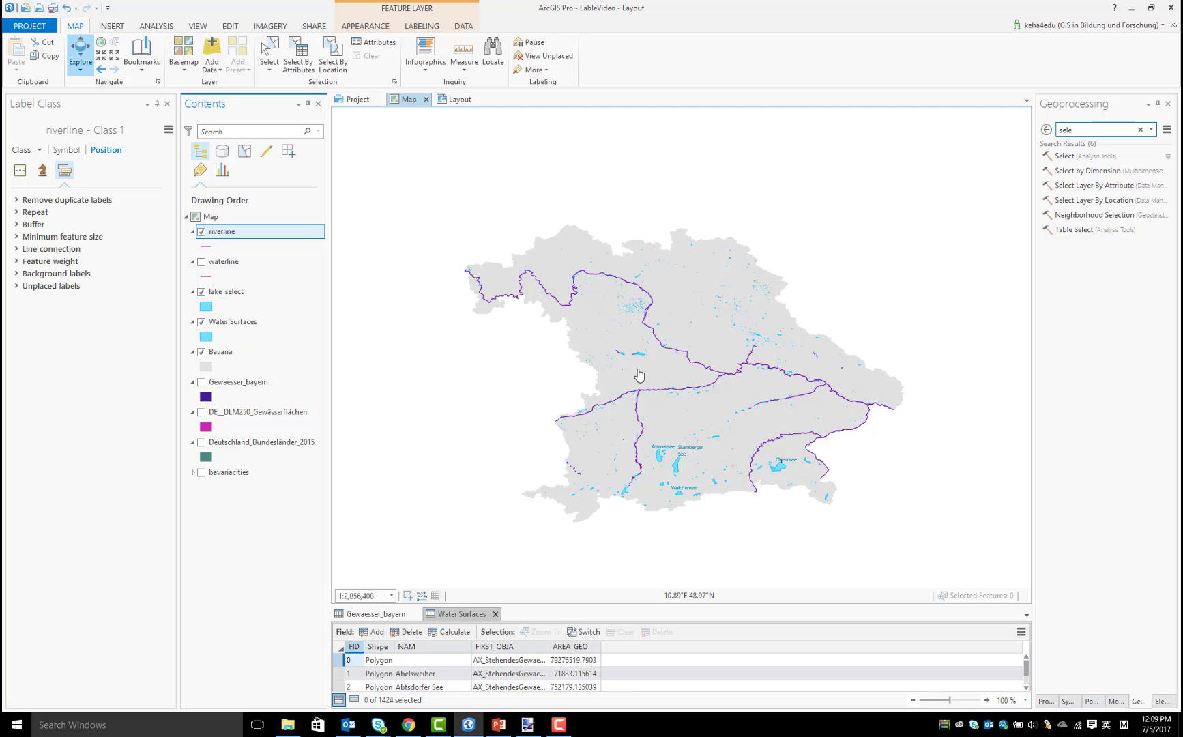
pyautogui.scroll(3, 631, 366)
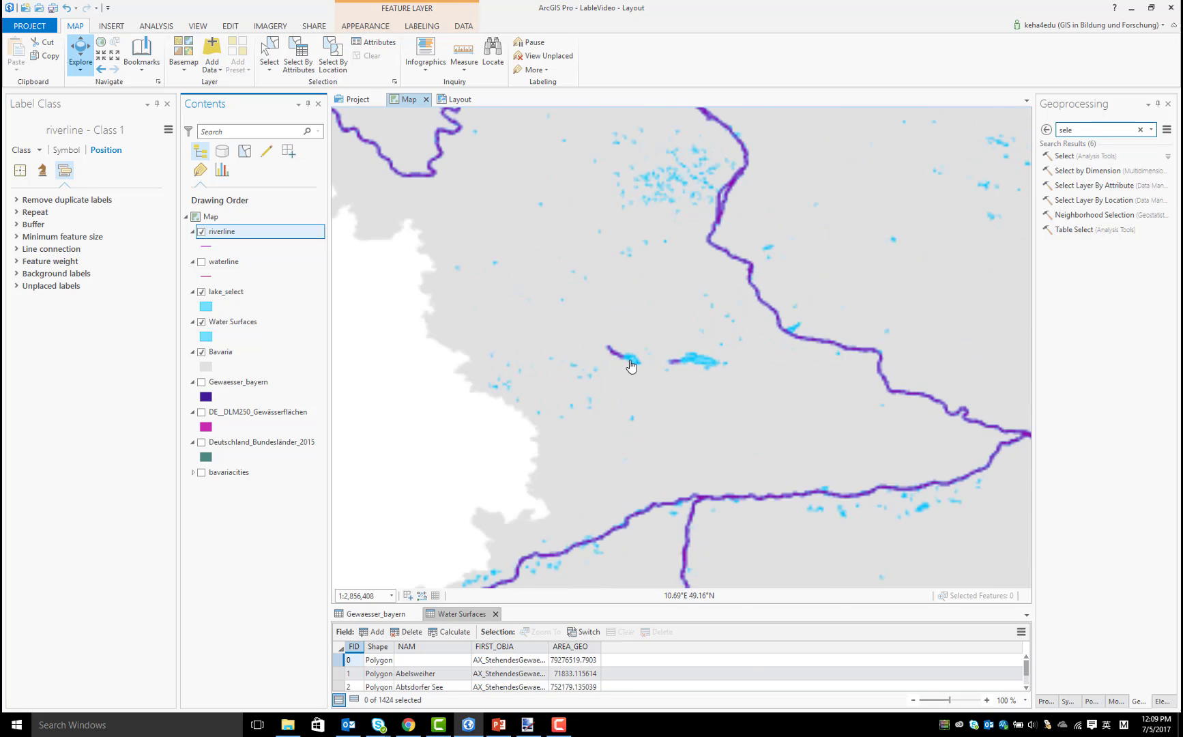
pyautogui.scroll(-3, 632, 367)
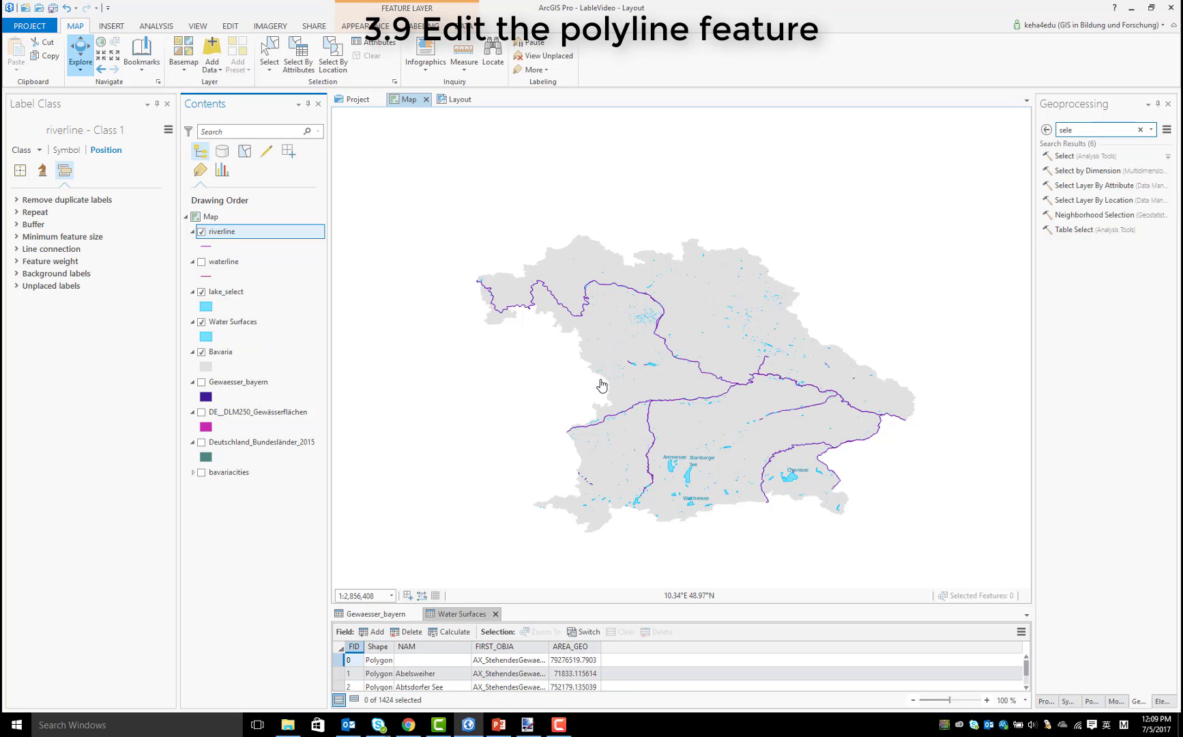
# Select the small isolated river line in eastern Bavaria, north of the Danube, and delete it from riverline
pyautogui.click(233, 28)
pyautogui.click(234, 28)
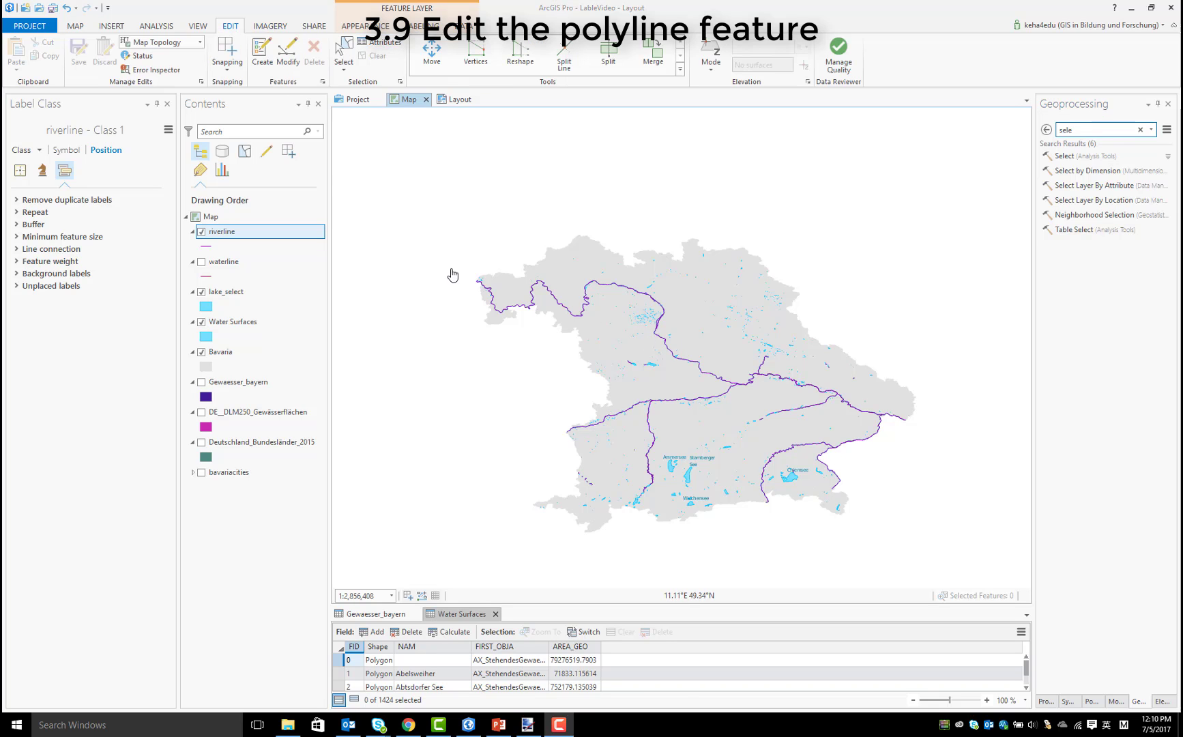
pyautogui.scroll(5, 848, 381)
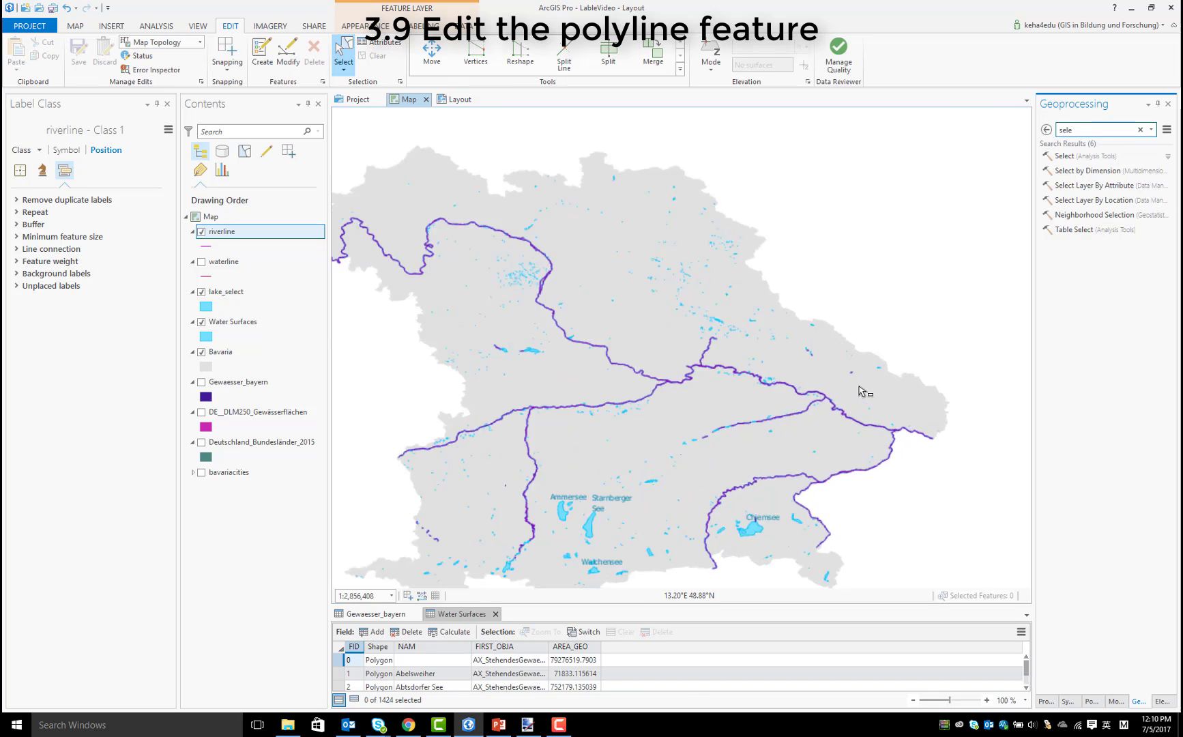
pyautogui.click(833, 336)
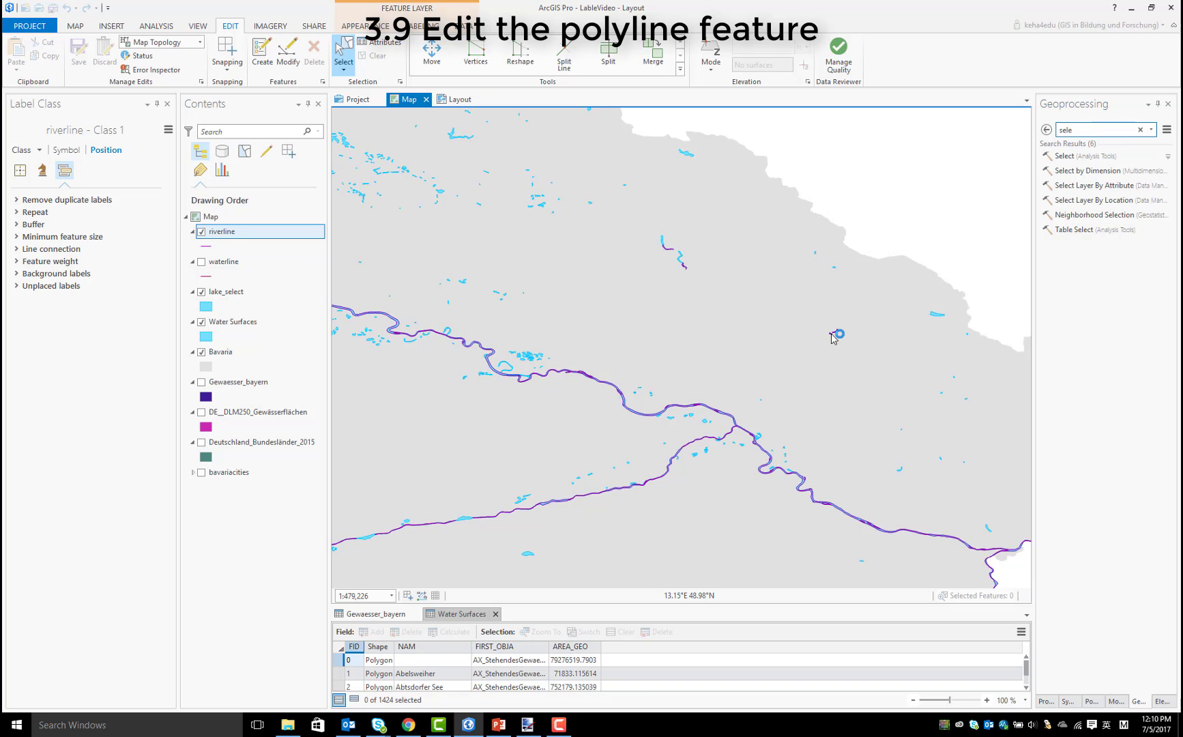
pyautogui.scroll(-2, 832, 336)
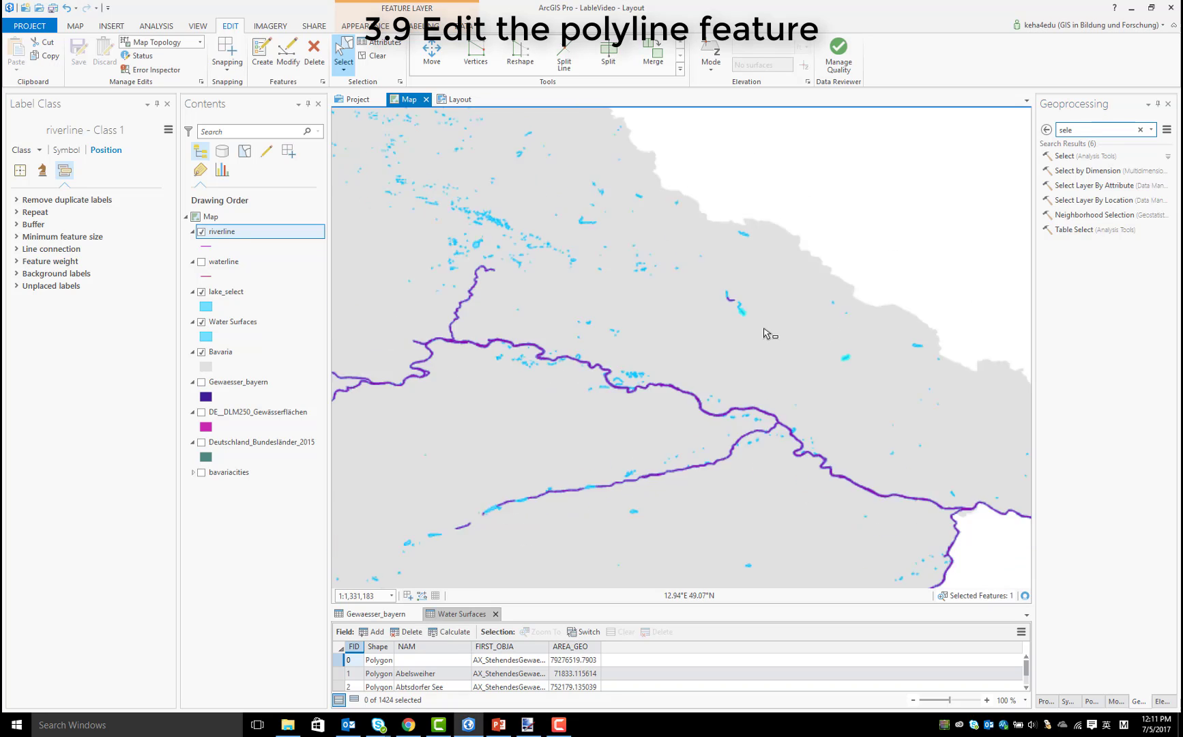
pyautogui.scroll(1, 765, 332)
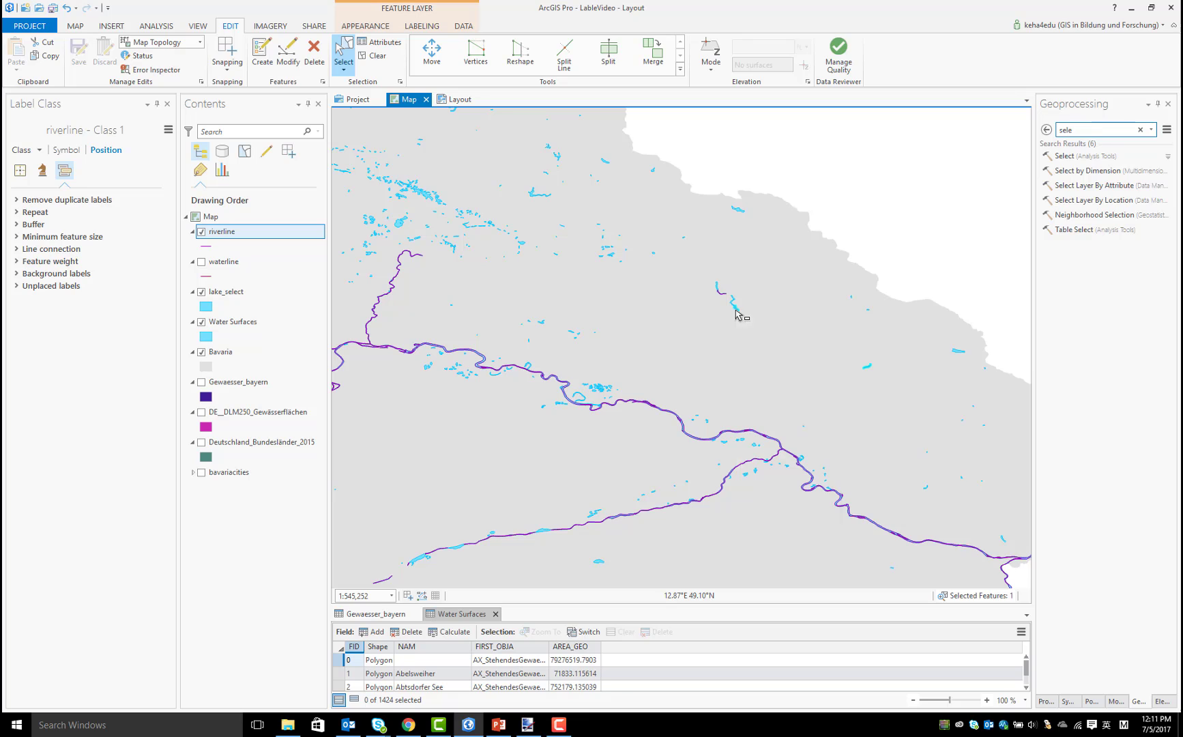
pyautogui.rightClick(736, 314)
pyautogui.click(765, 358)
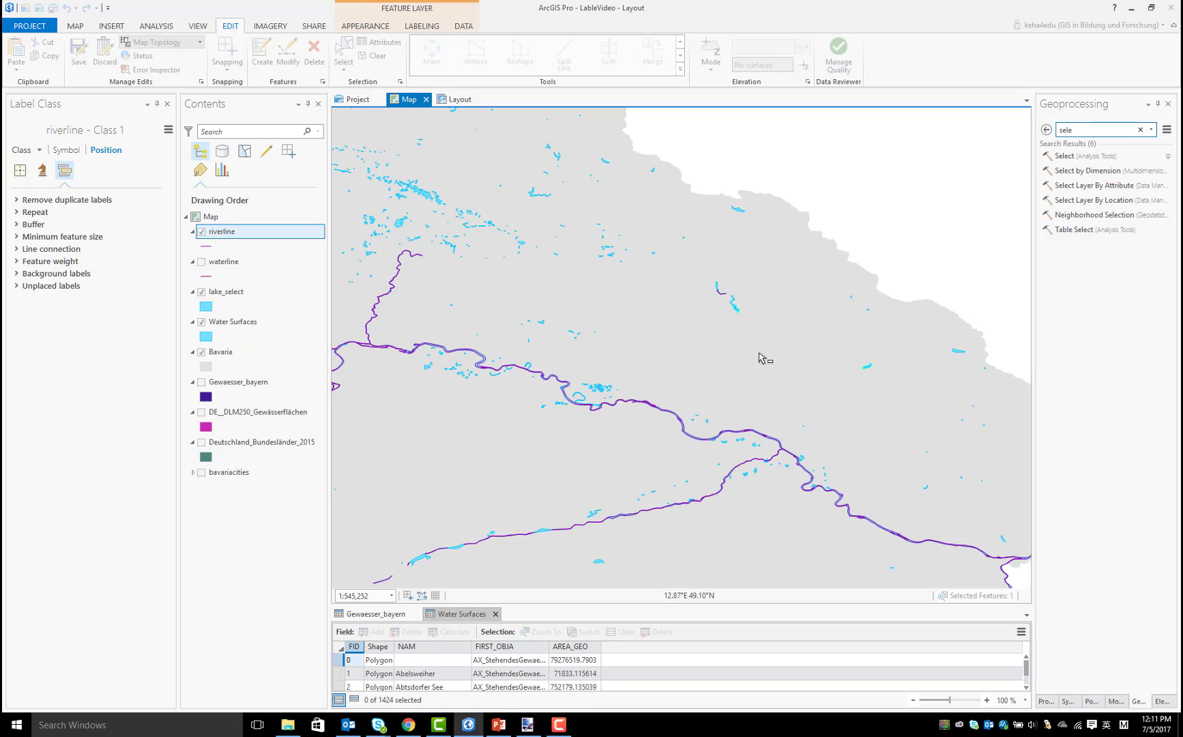
# Split the Regen feature of riverline with the Split Line tool, separating its isolated eastern piece from the main river
pyautogui.click(727, 299)
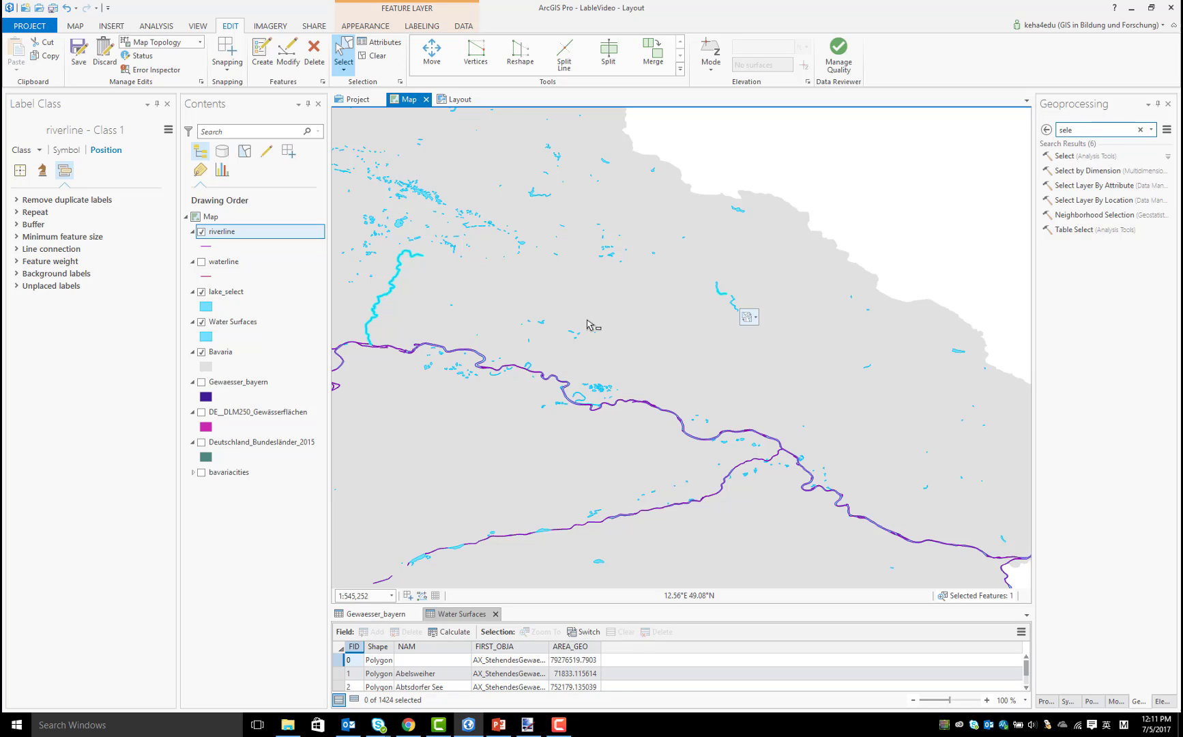
pyautogui.click(292, 51)
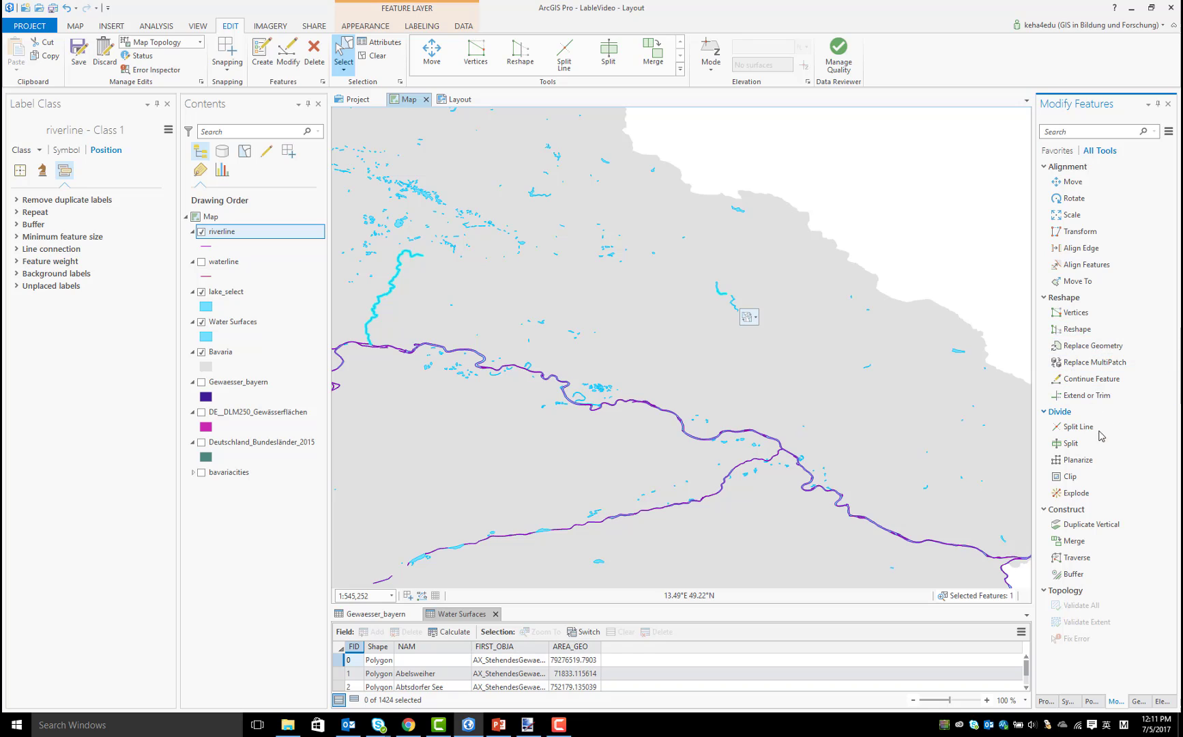
pyautogui.click(1081, 427)
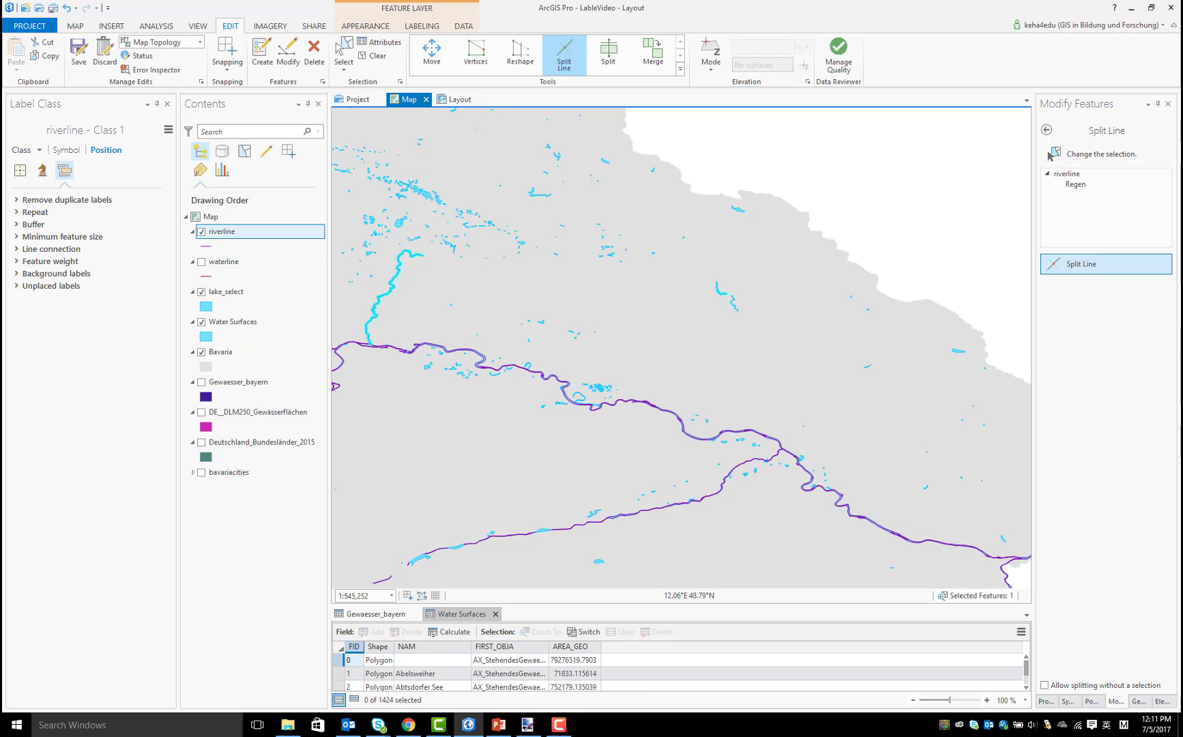
pyautogui.click(1075, 188)
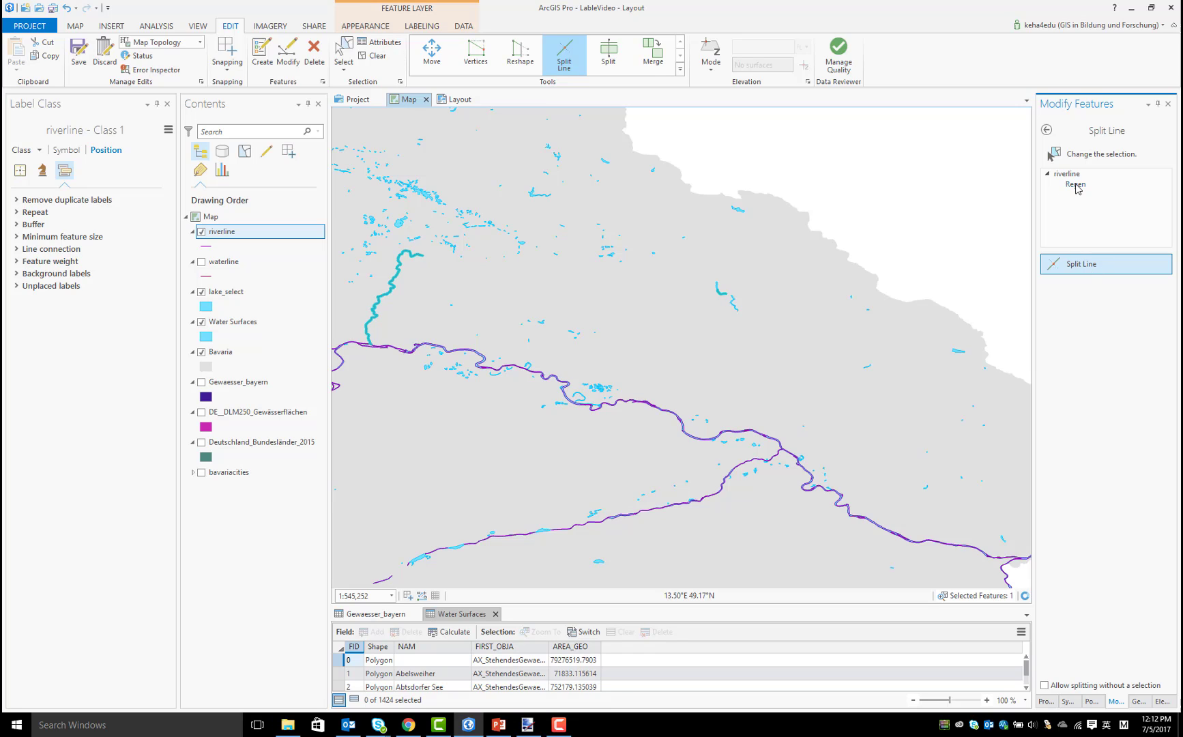
pyautogui.click(1092, 272)
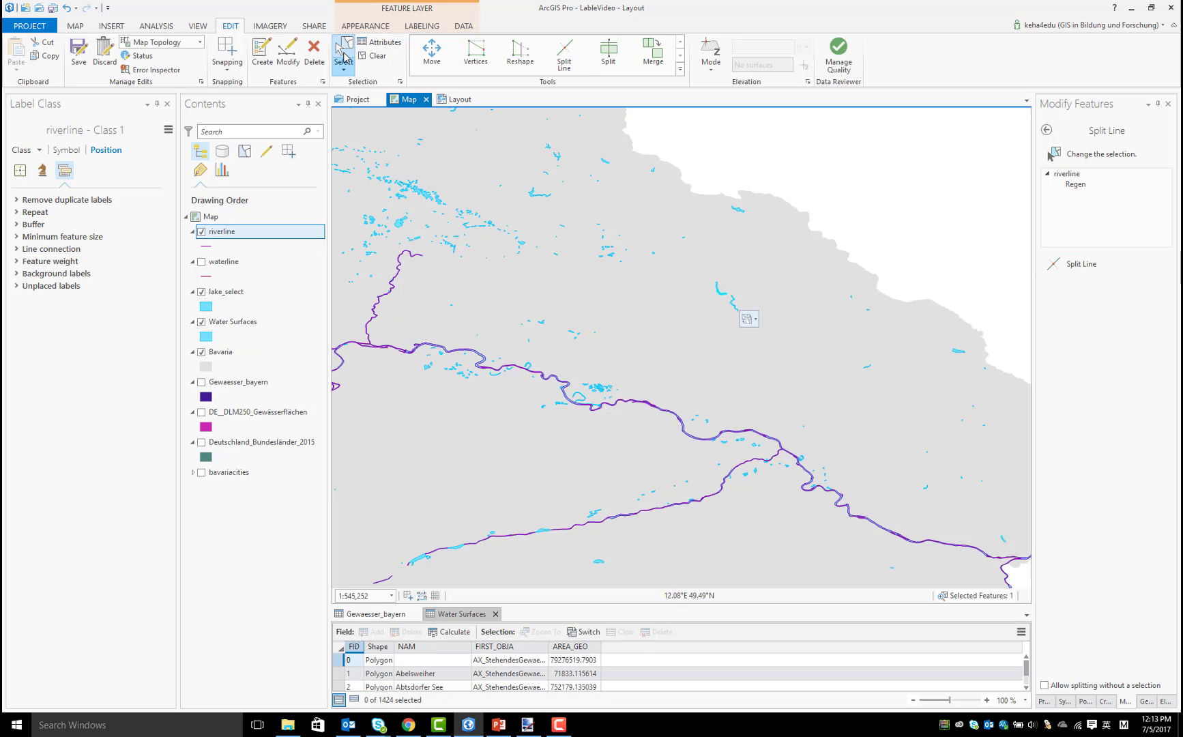
# Delete the isolated eastern piece of the Regen from riverline and save all edits
pyautogui.click(725, 297)
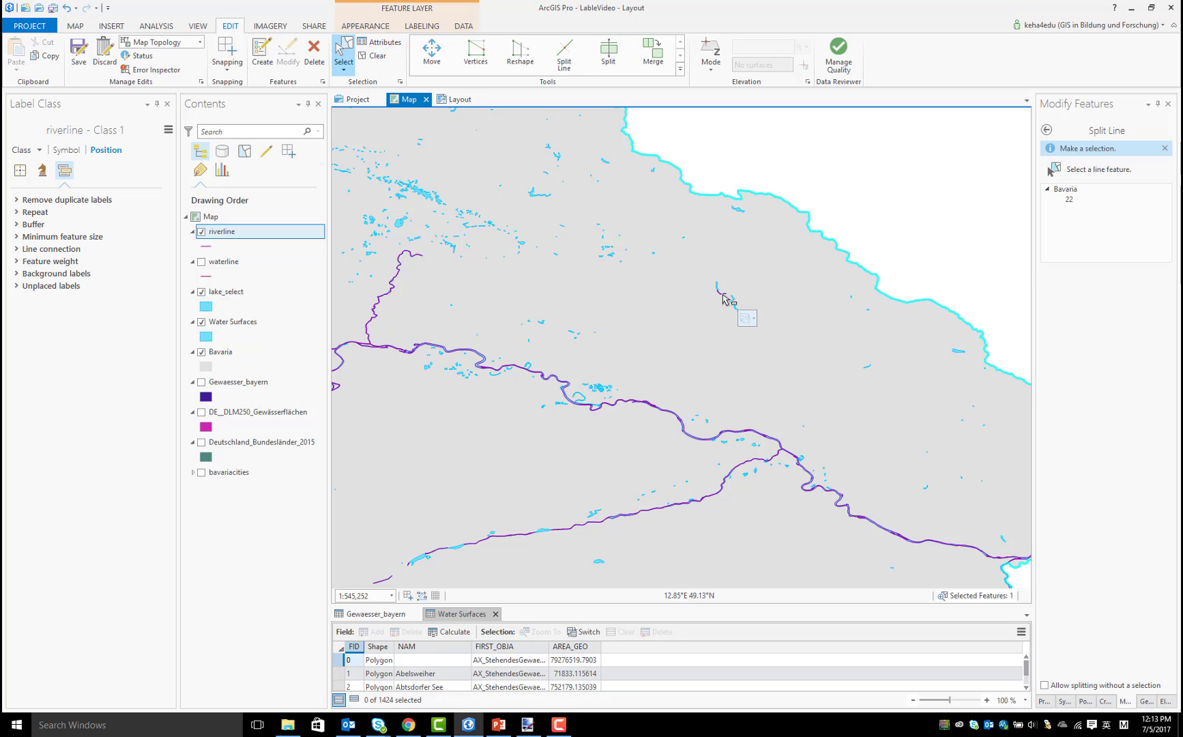
pyautogui.click(726, 297)
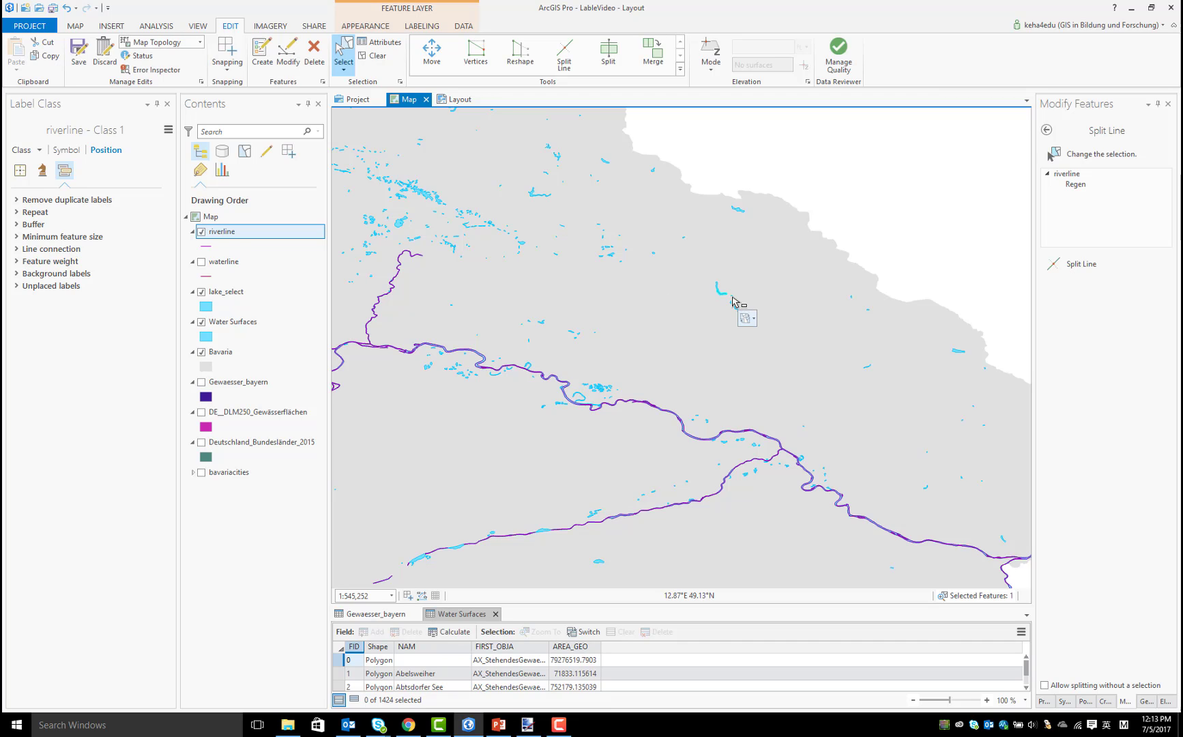
pyautogui.rightClick(724, 299)
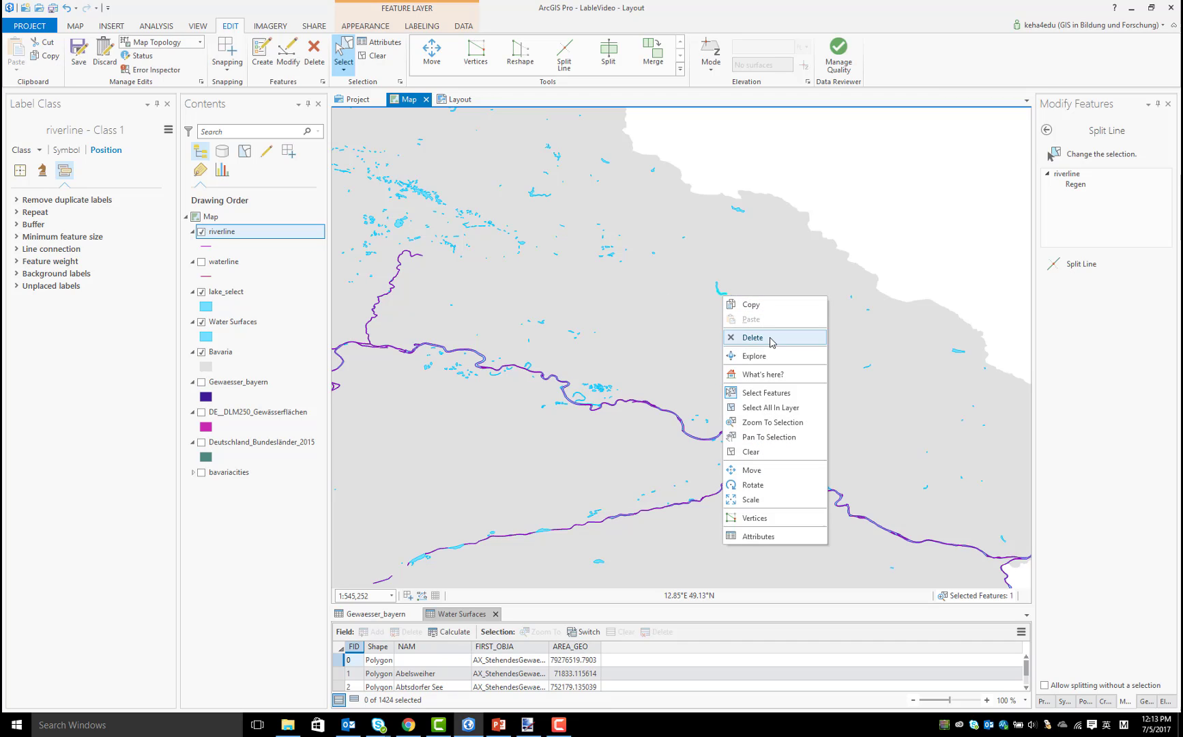
pyautogui.click(738, 338)
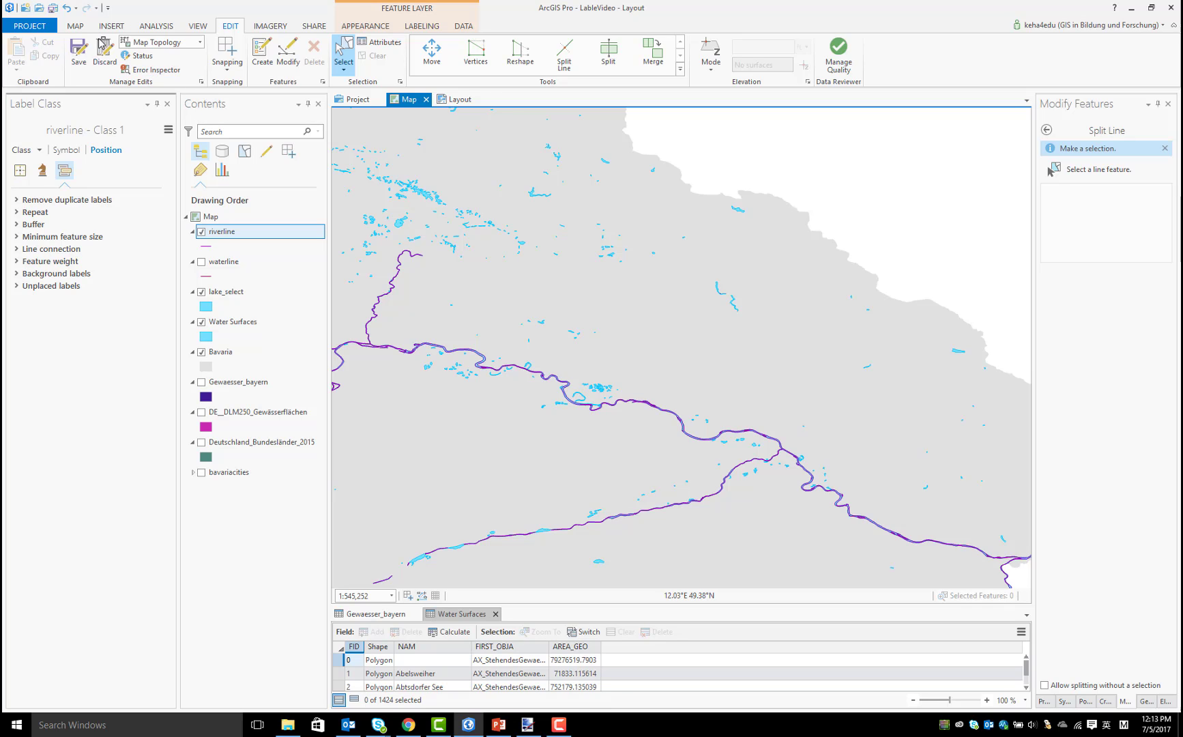
pyautogui.hotkey('ctrl', 's')
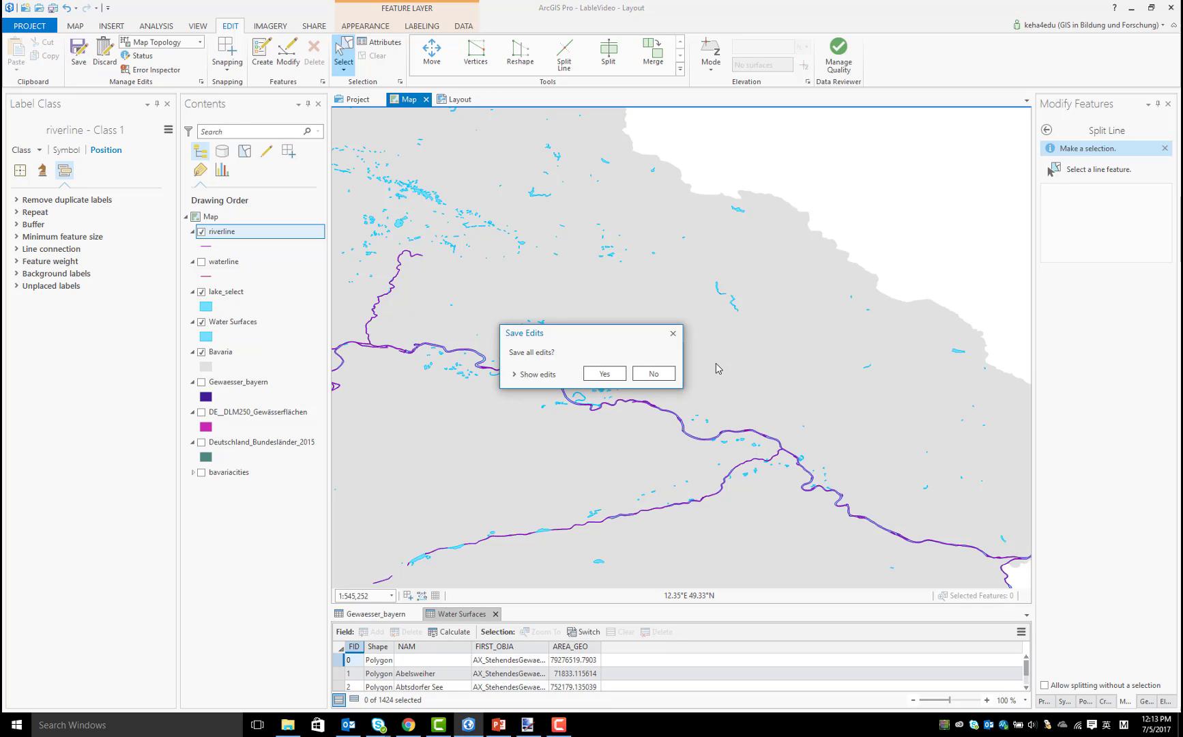
pyautogui.click(614, 379)
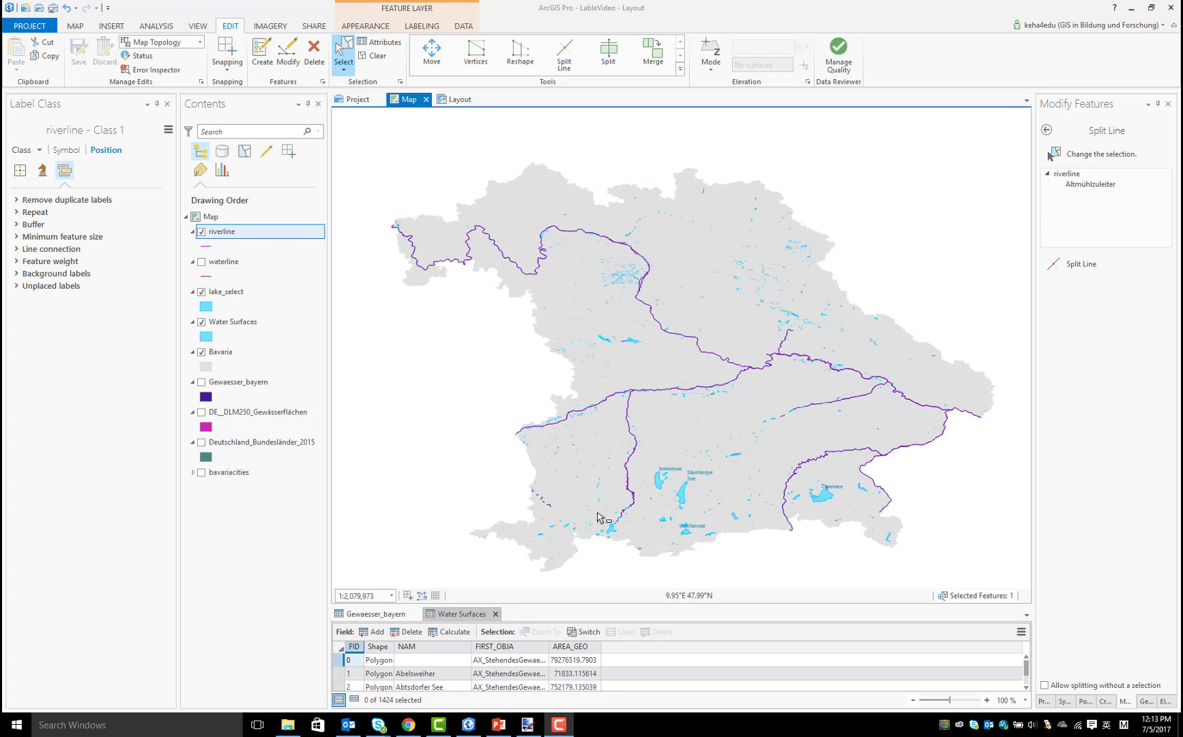
# Delete the short Altmühlzuleiter and Altmühlüberleiter lines from riverline
pyautogui.scroll(4, 606, 343)
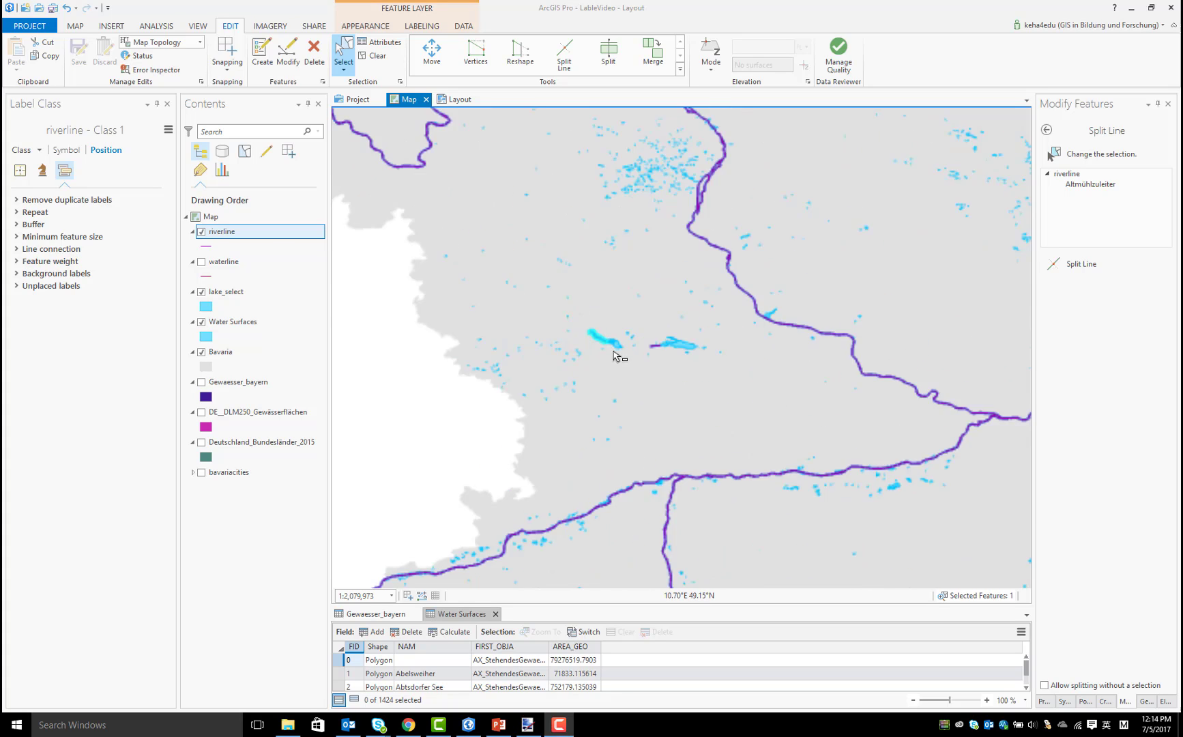
pyautogui.rightClick(617, 353)
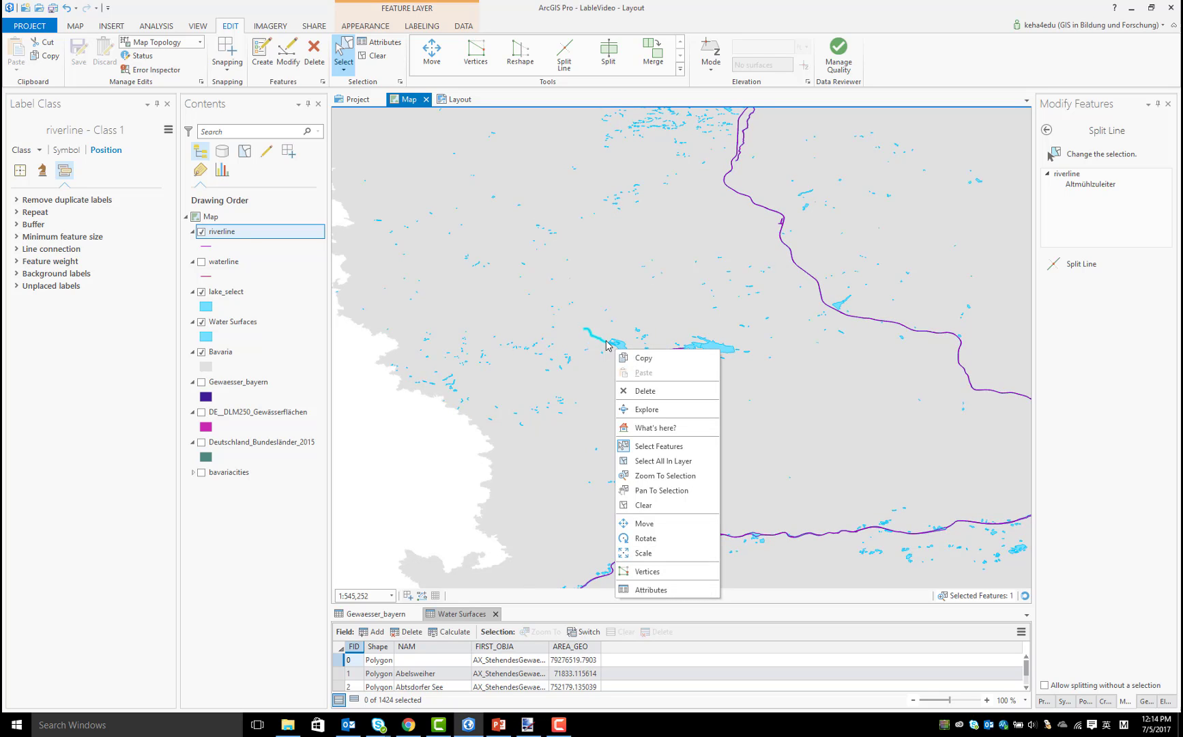
pyautogui.click(661, 389)
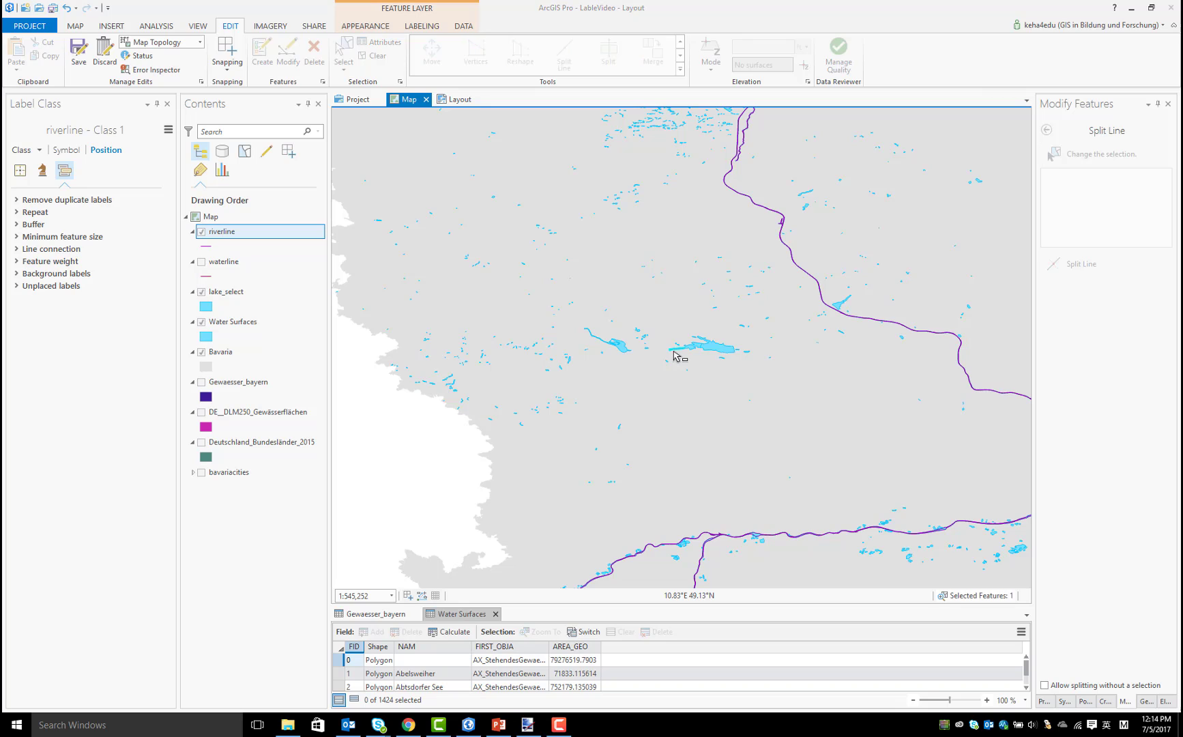
pyautogui.rightClick(694, 367)
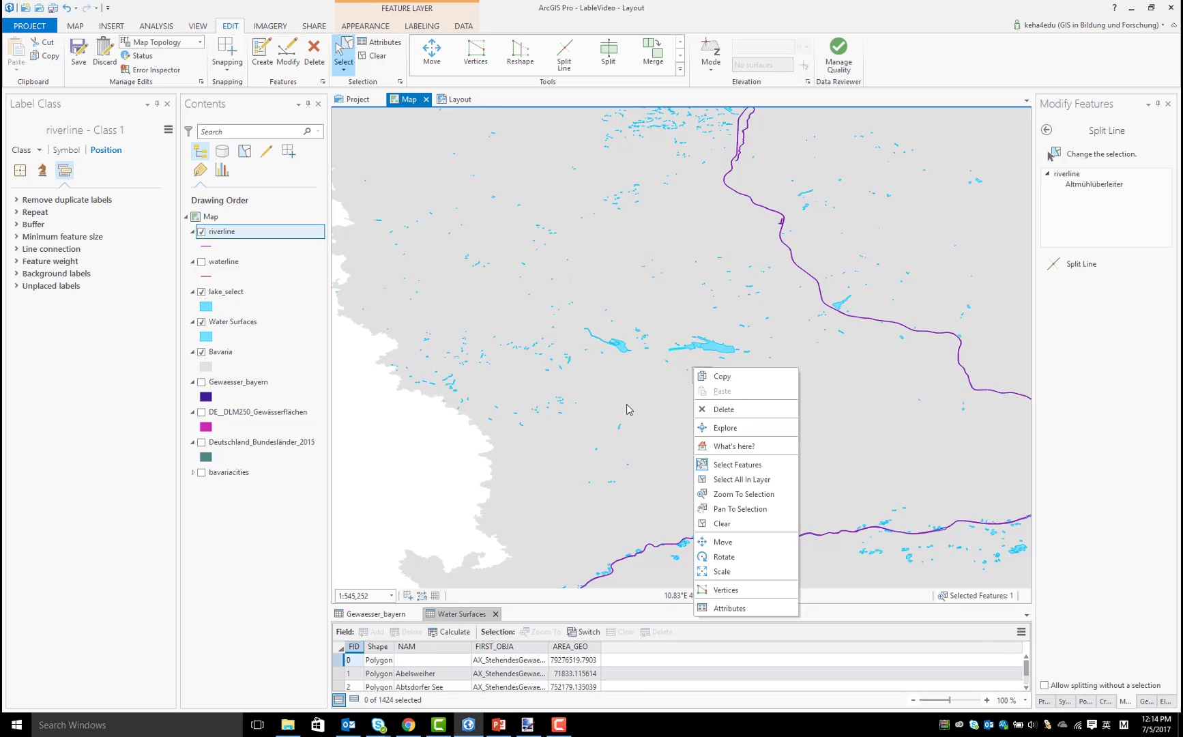
pyautogui.click(709, 410)
pyautogui.scroll(-5, 613, 399)
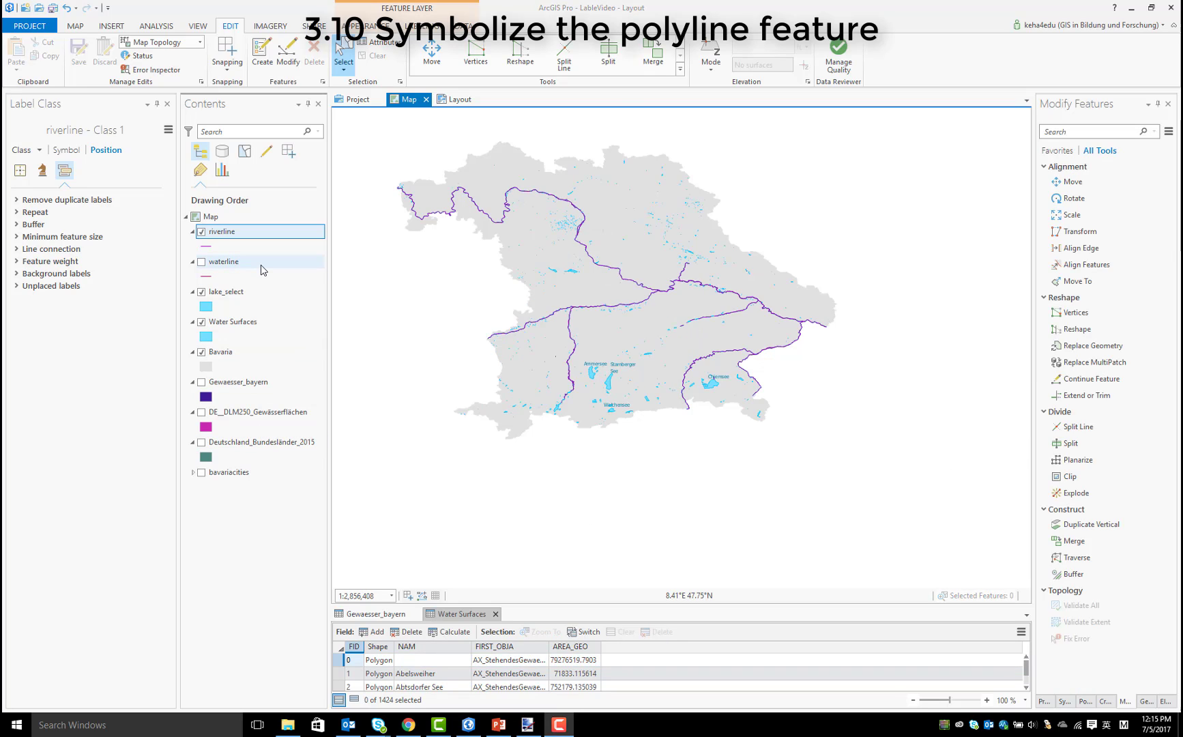
# Set the riverline symbol to bright blue with a 1.3 pt line width, and hide the Water Surfaces layer
pyautogui.click(207, 247)
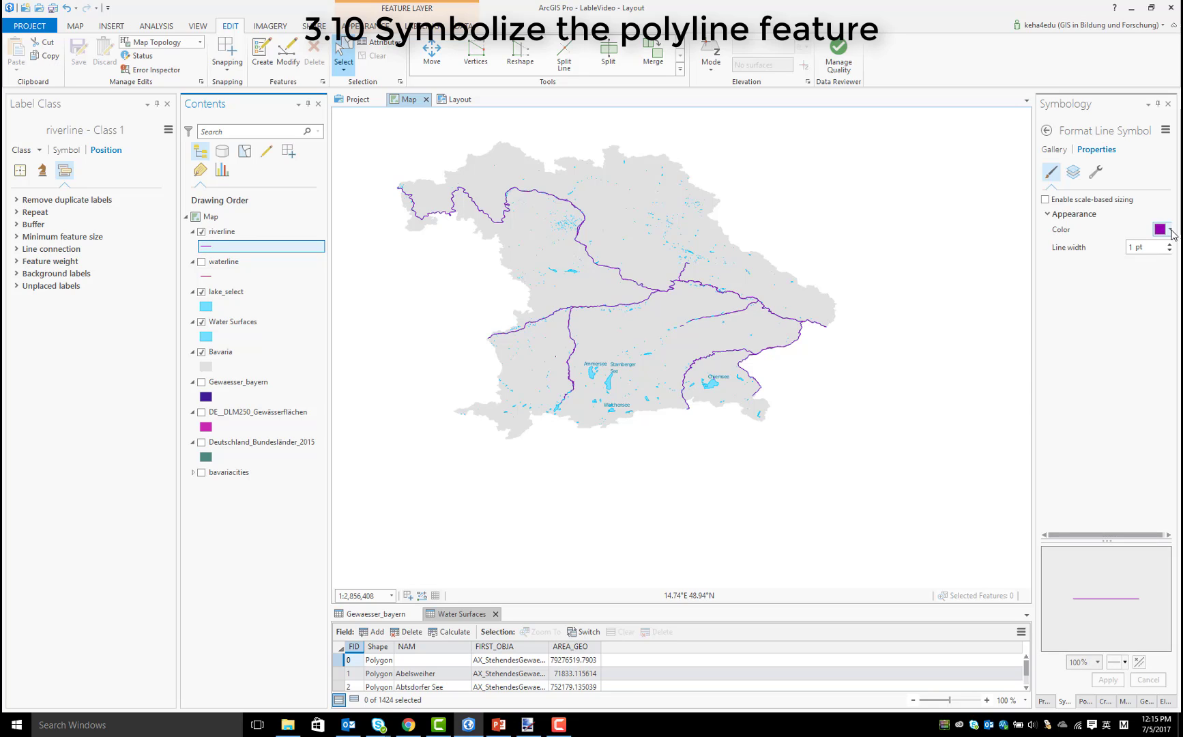
pyautogui.click(1169, 230)
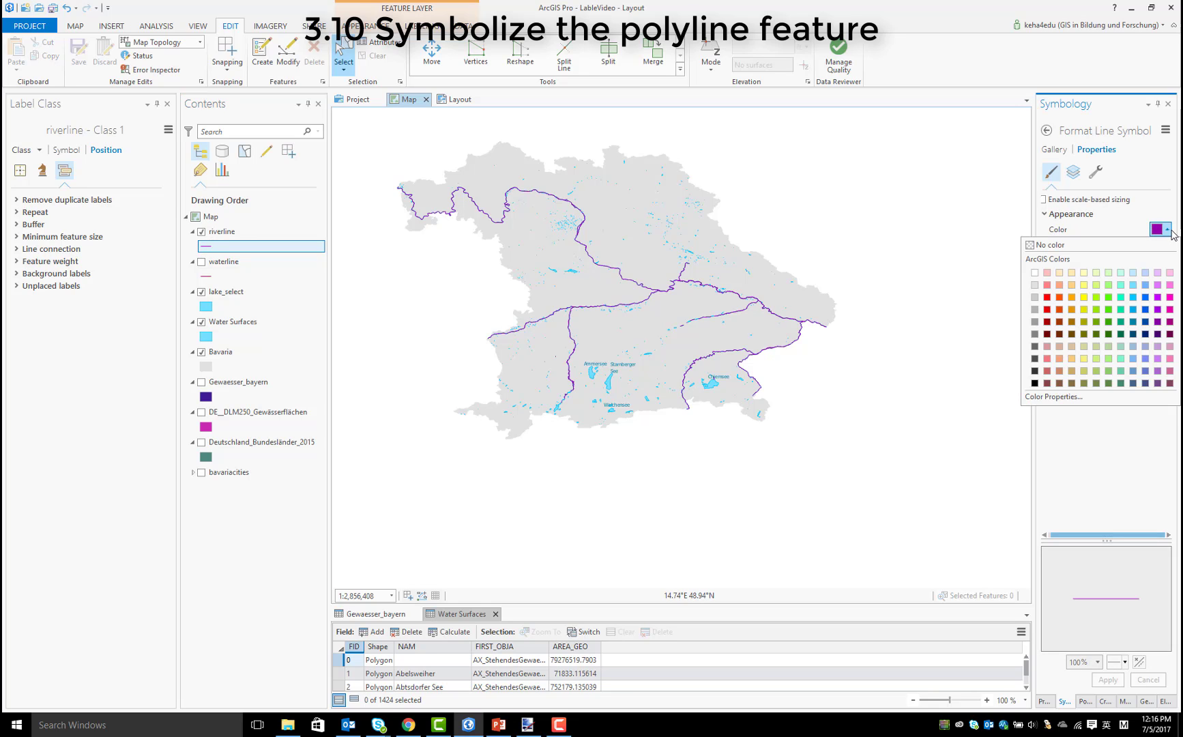
pyautogui.click(1133, 298)
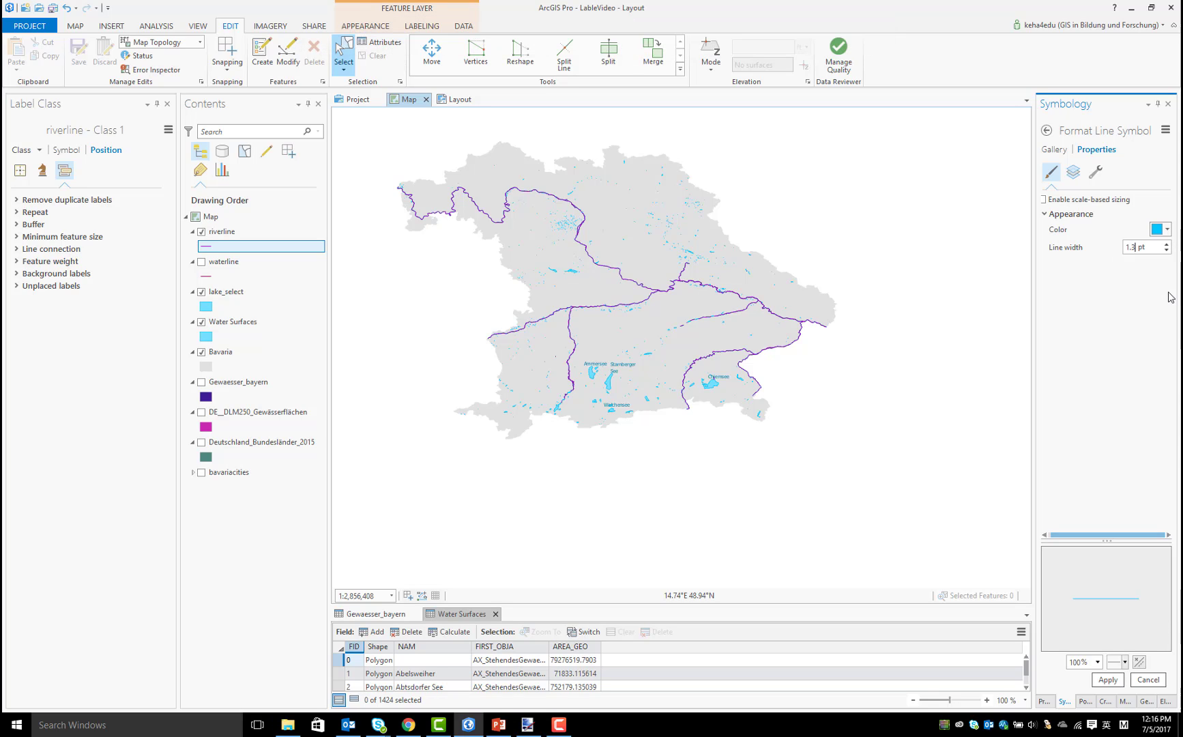
pyautogui.click(1111, 681)
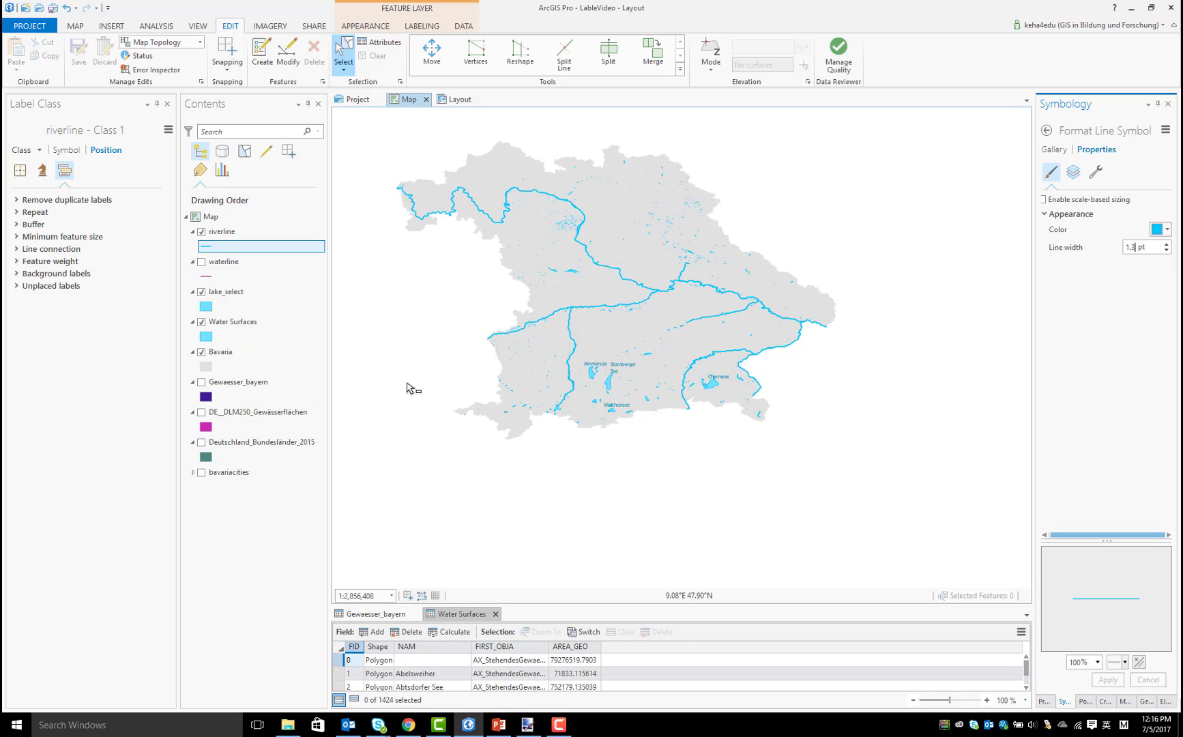
pyautogui.click(202, 323)
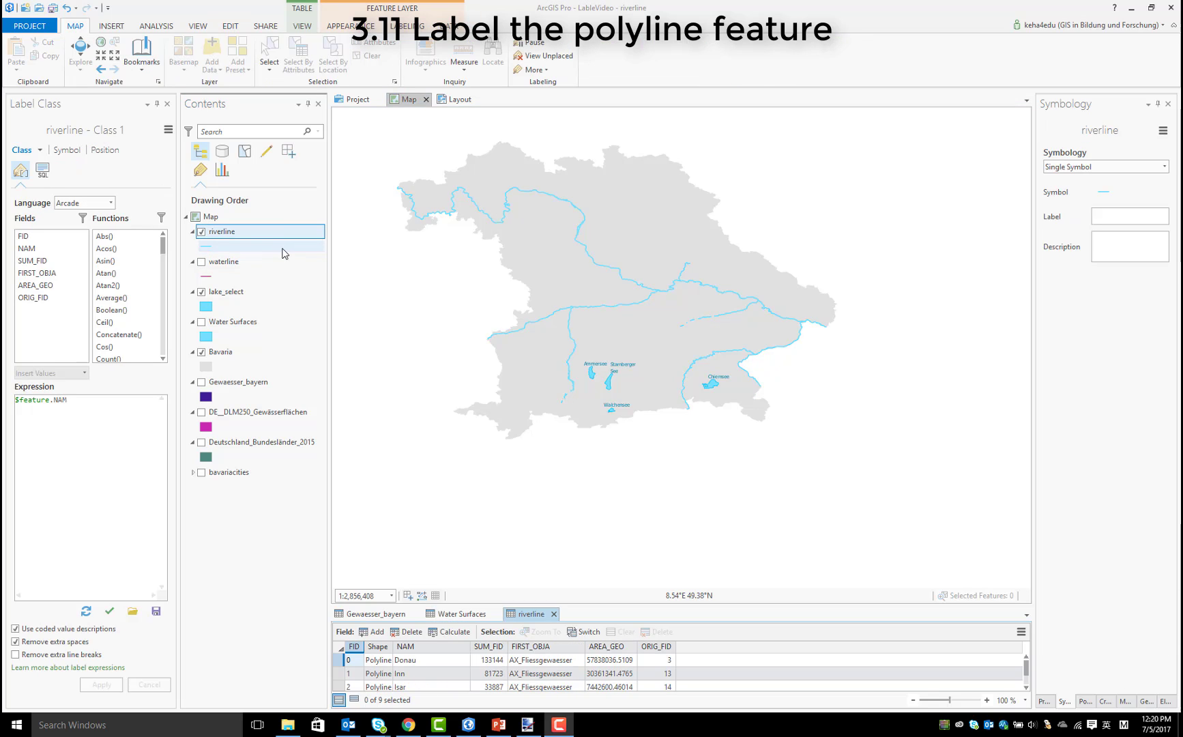
# Set the riverline label text to 6 pt in dark blue and turn on labels for the layer
pyautogui.rightClick(227, 236)
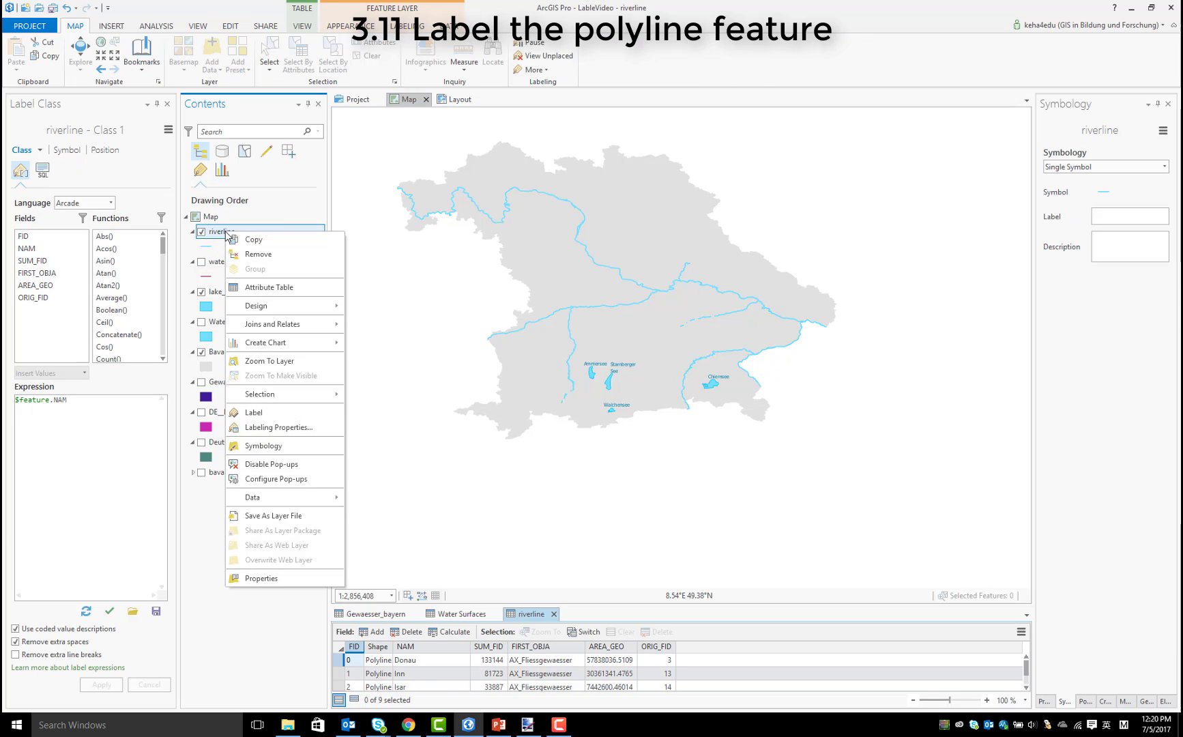
pyautogui.click(280, 427)
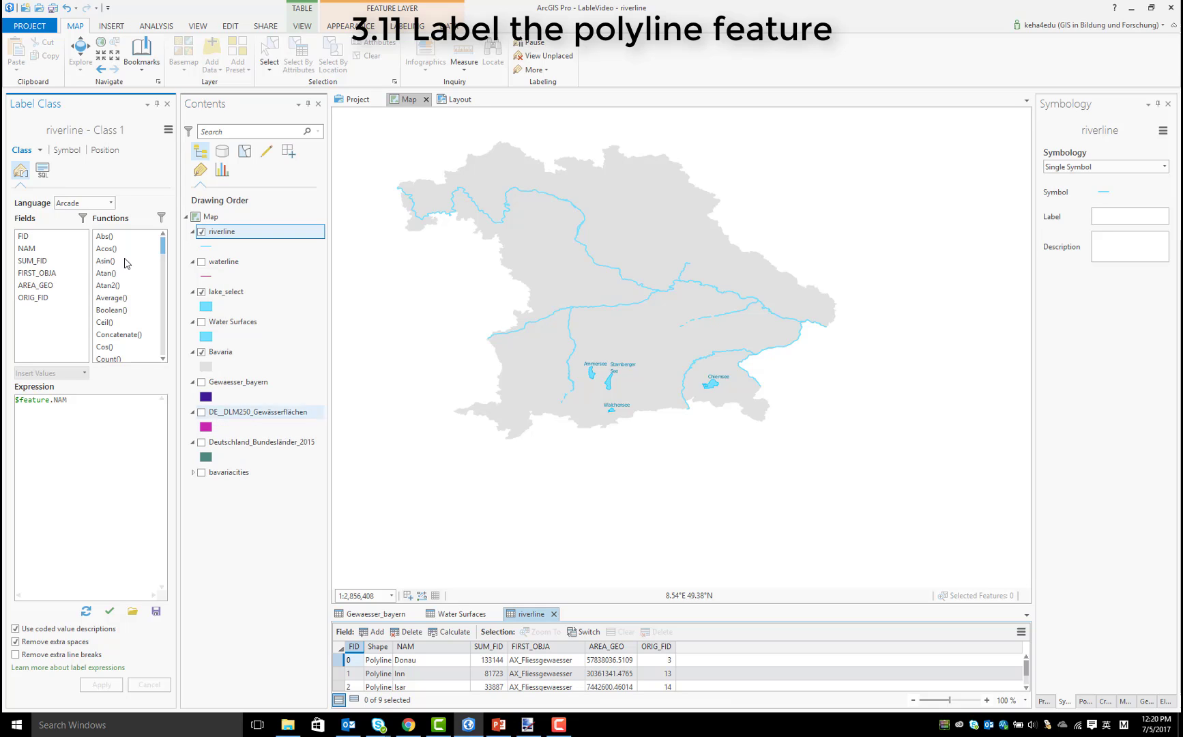
pyautogui.click(70, 150)
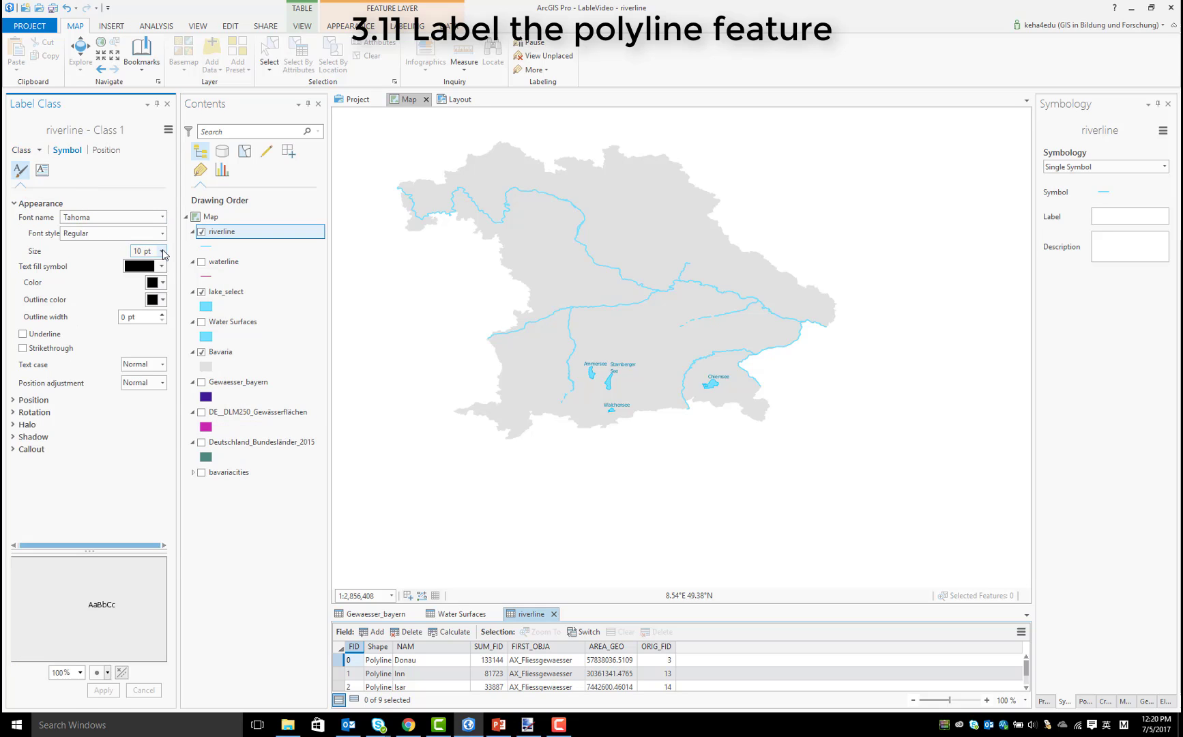
pyautogui.click(162, 251)
pyautogui.click(154, 265)
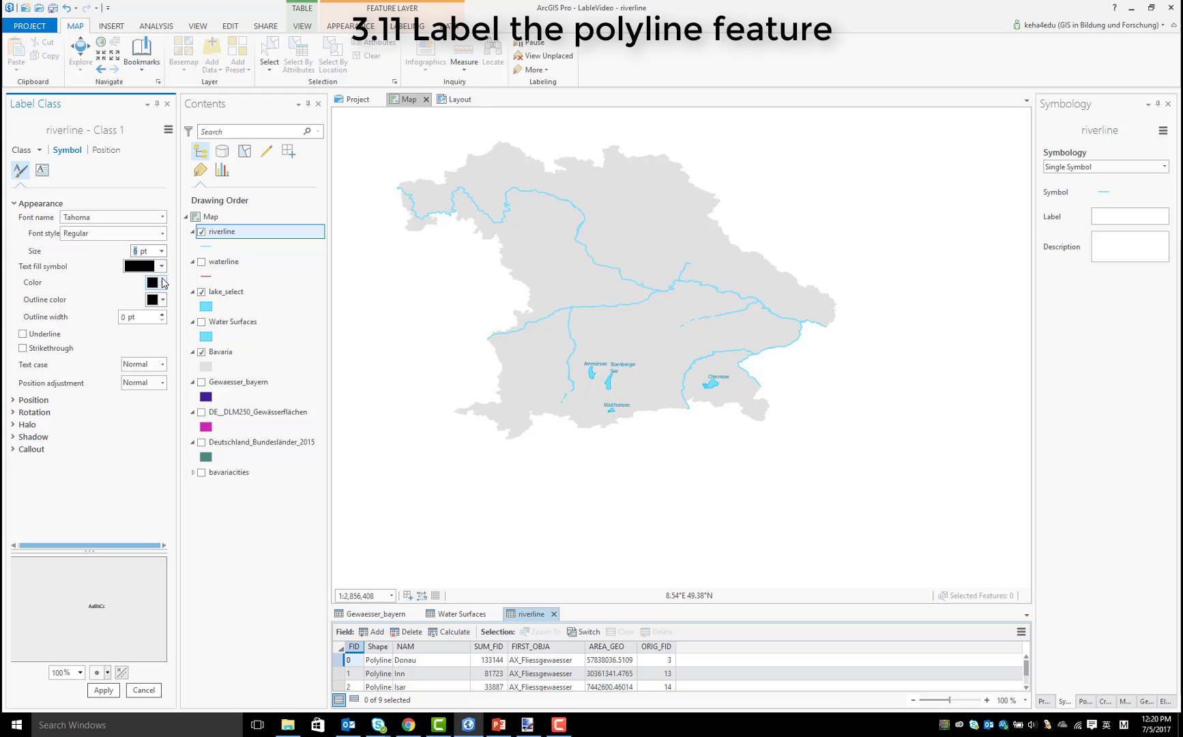
pyautogui.click(163, 283)
pyautogui.click(263, 377)
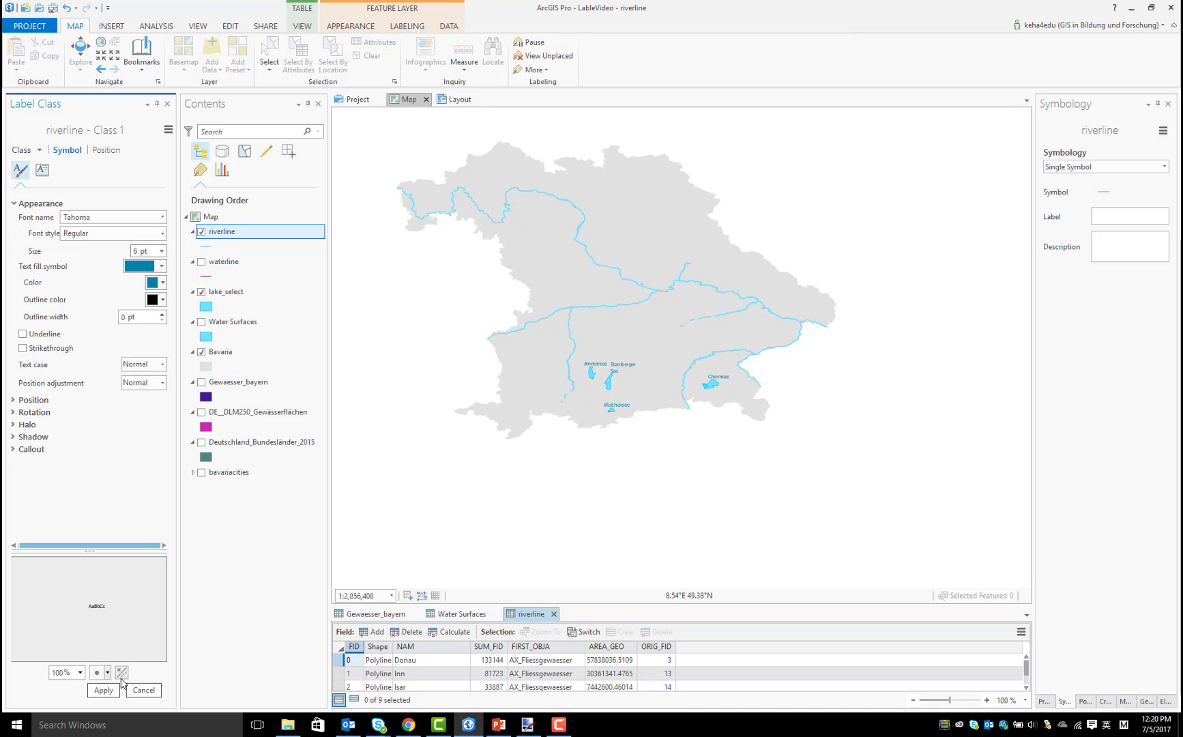
pyautogui.click(103, 690)
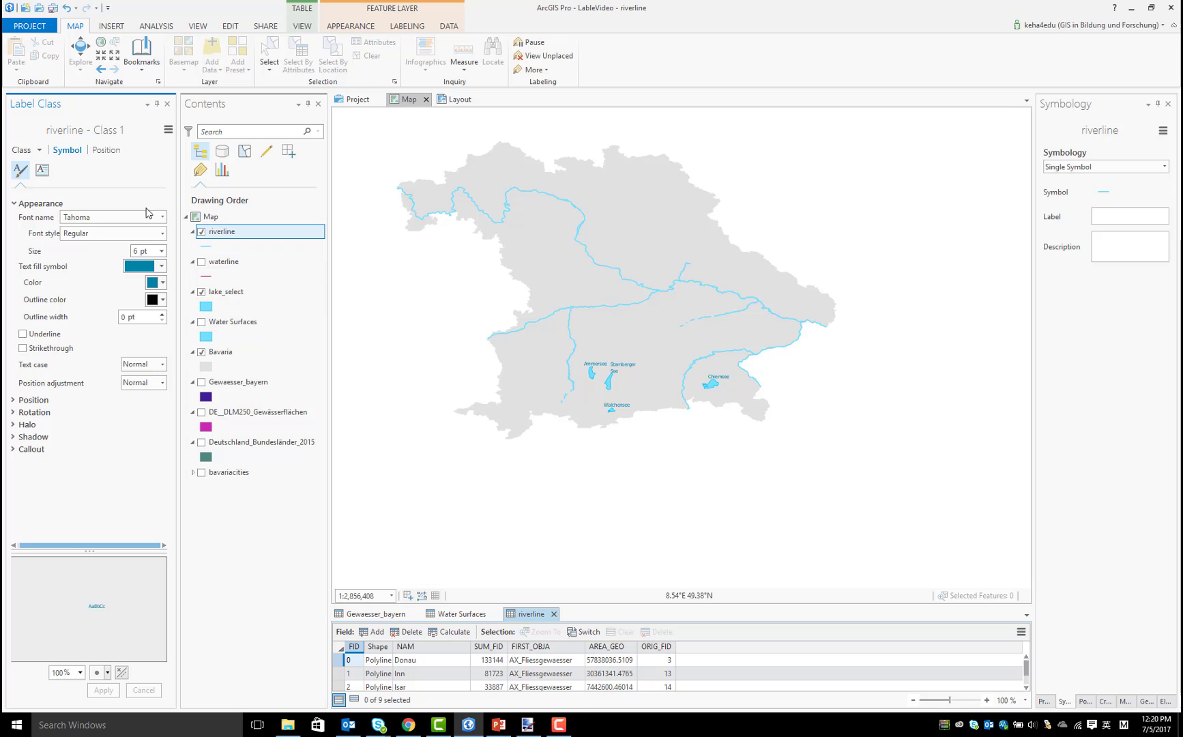
pyautogui.rightClick(249, 236)
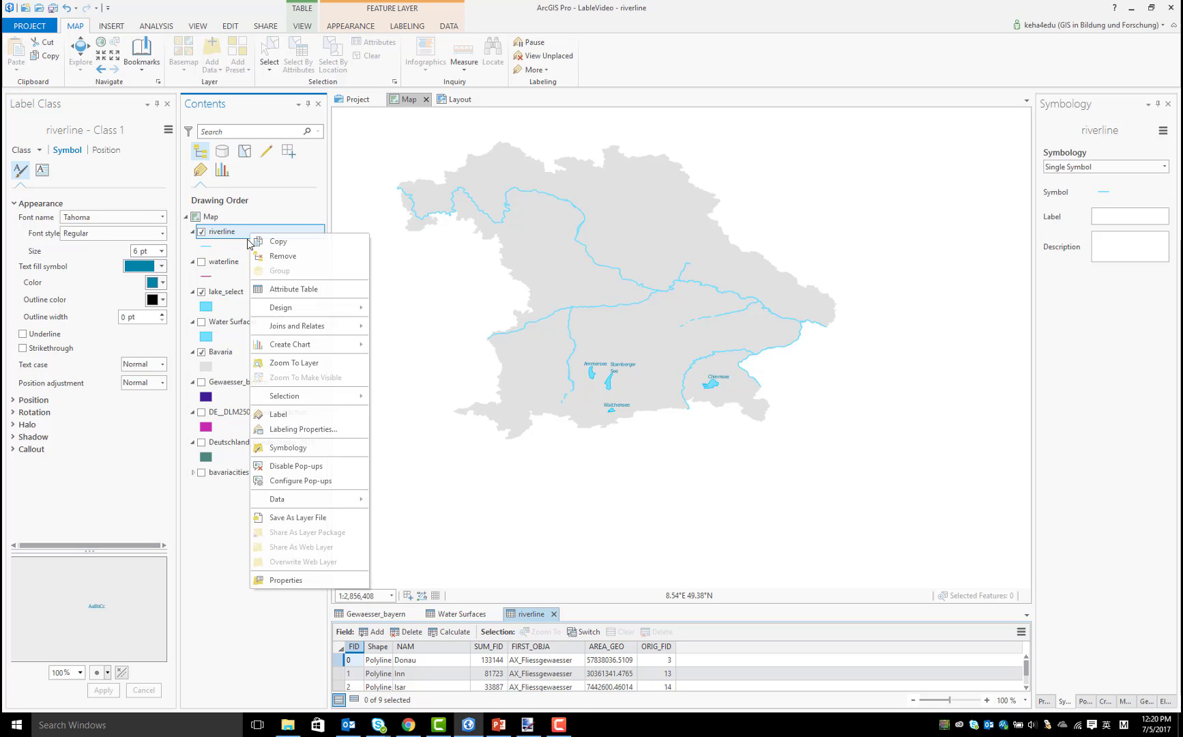
pyautogui.click(298, 417)
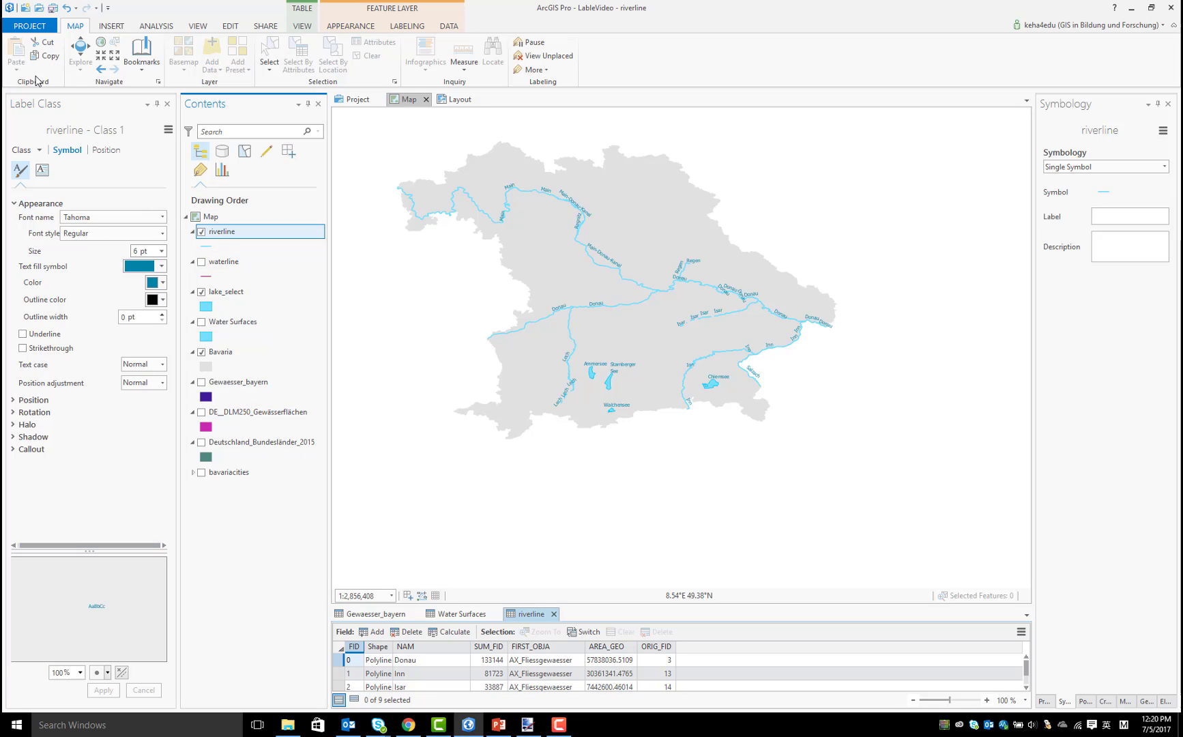
# Place the riverline labels with regular placement in the Offset curved style
pyautogui.click(106, 150)
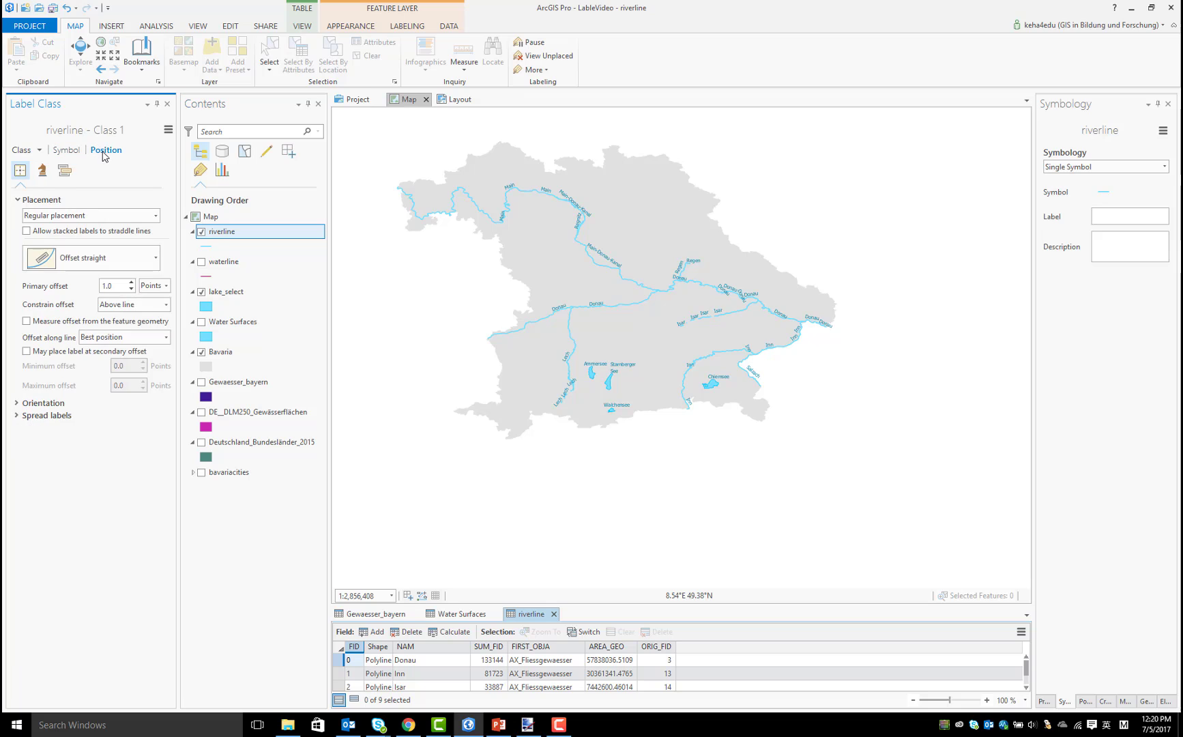
pyautogui.click(107, 216)
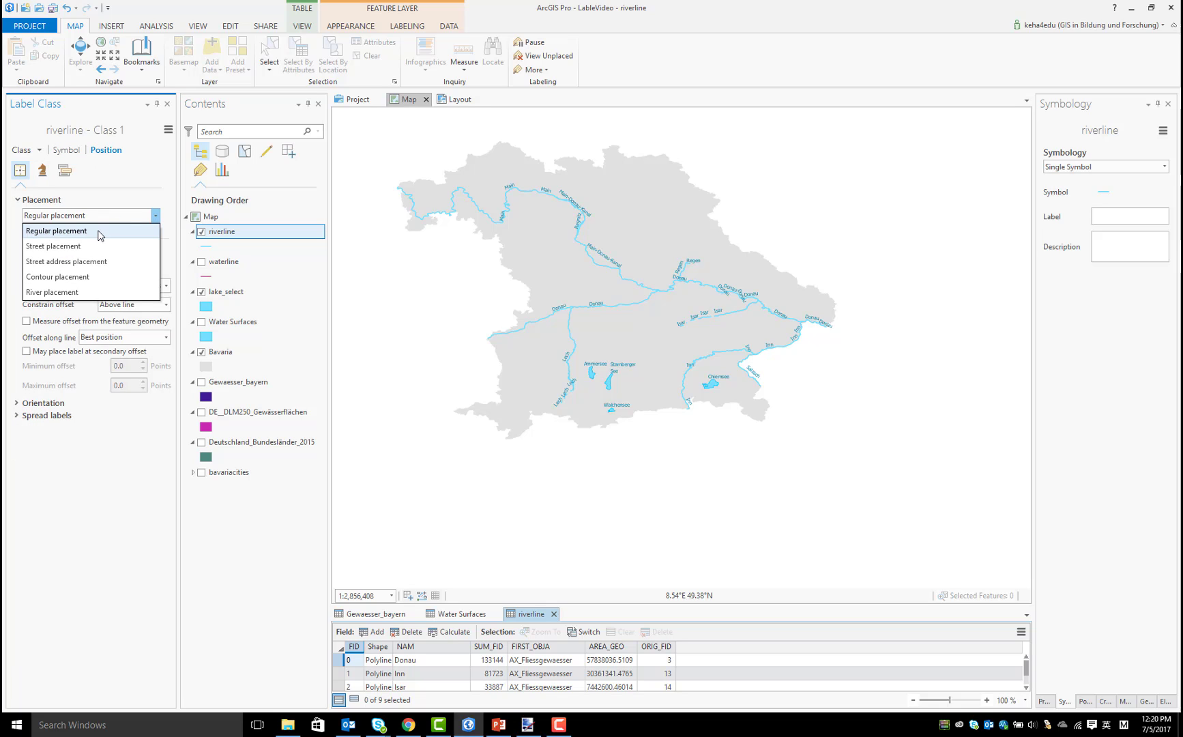
pyautogui.click(99, 237)
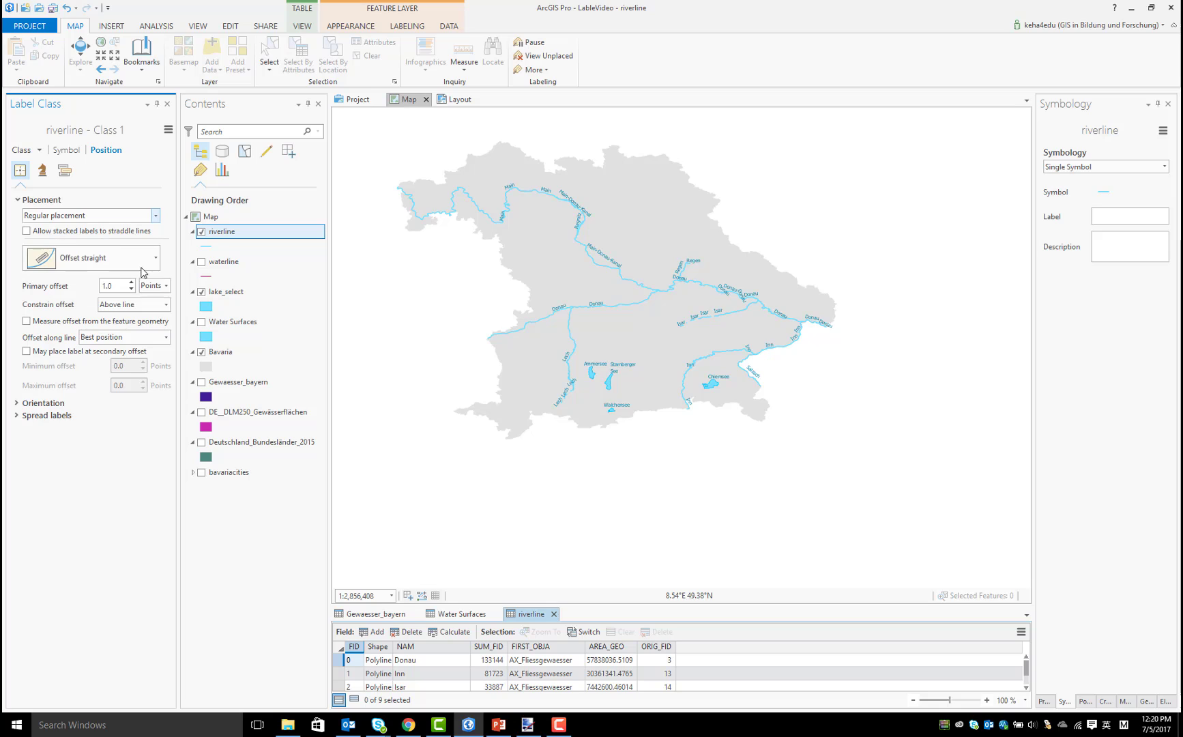
pyautogui.click(154, 262)
pyautogui.click(111, 458)
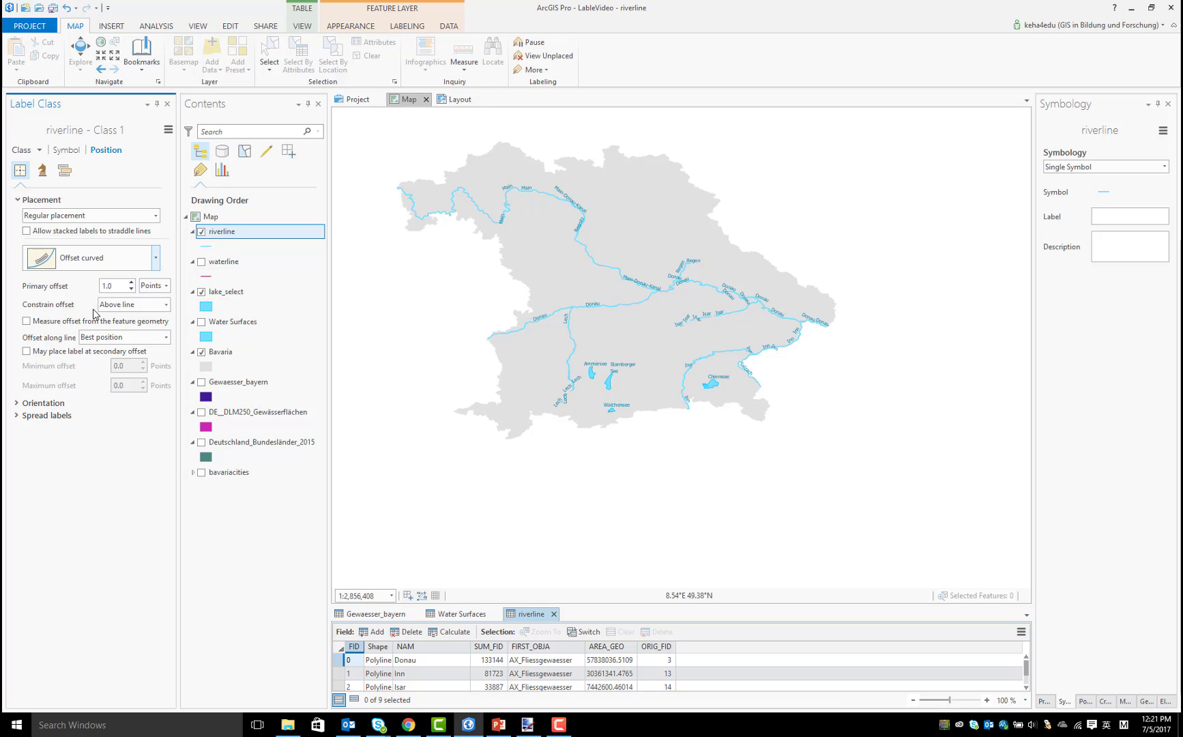
# Set duplicate label removal for riverline to Remove all
pyautogui.click(64, 172)
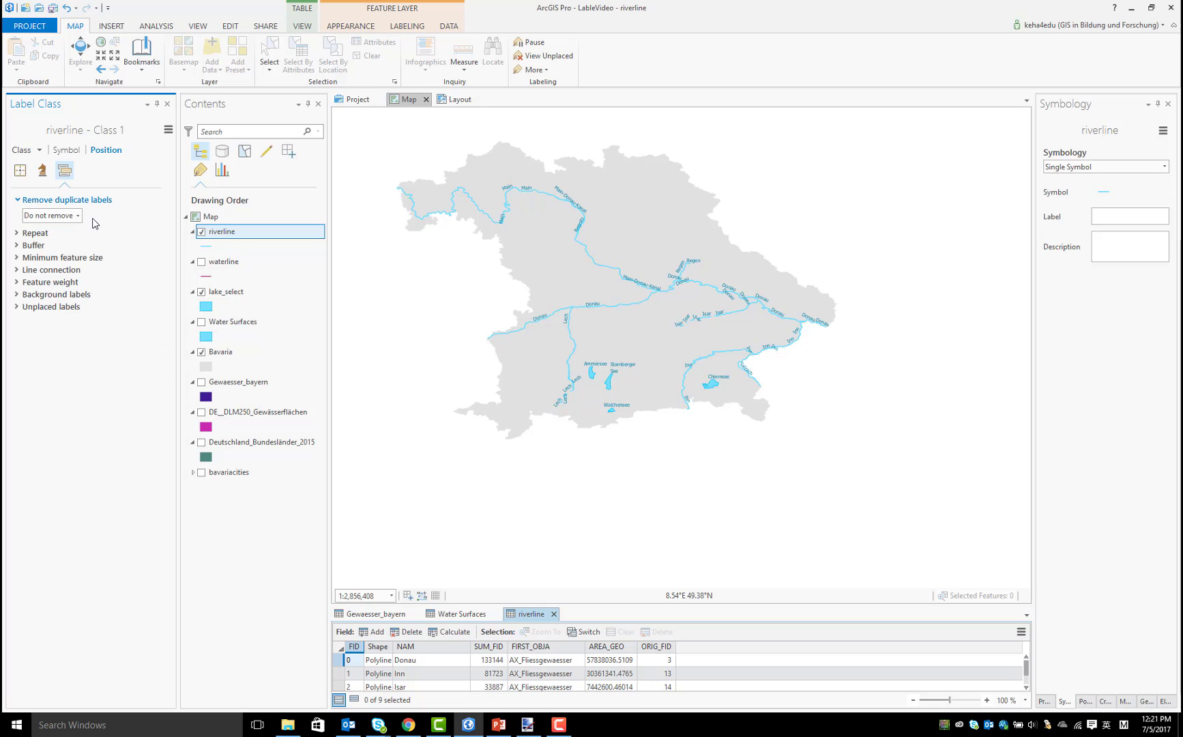
pyautogui.click(76, 215)
pyautogui.click(44, 262)
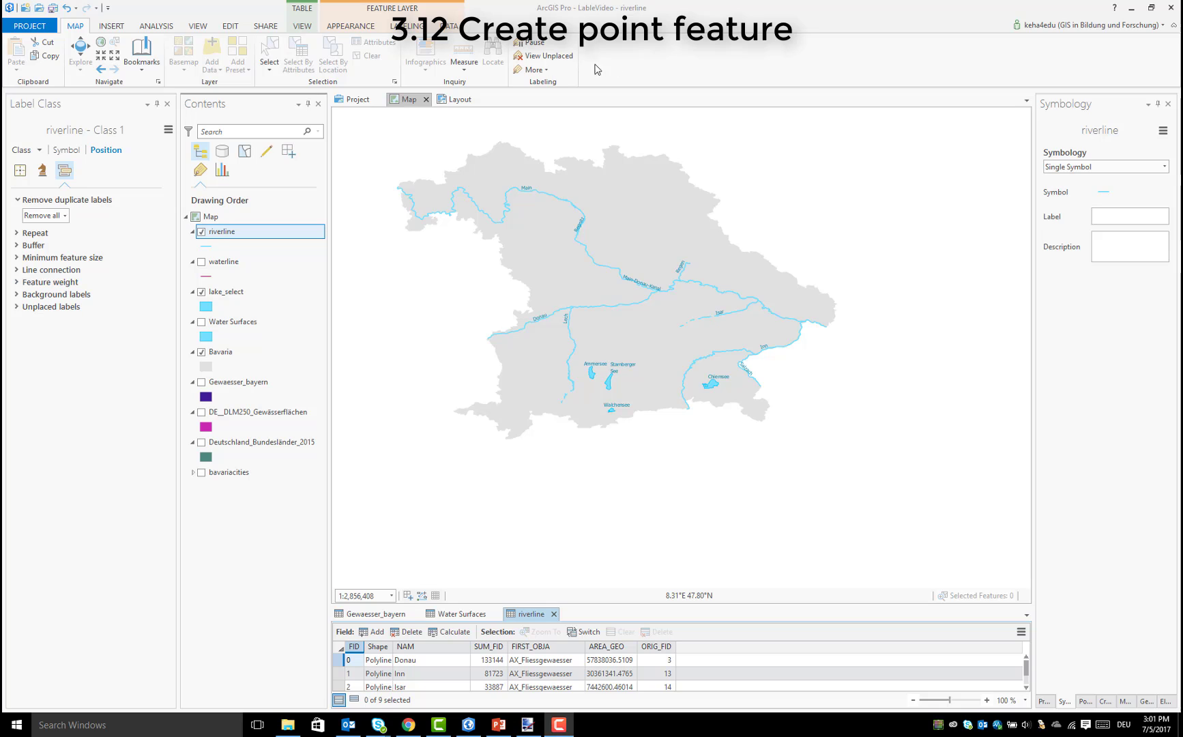
# Open the Create Feature Class geoprocessing tool and name the new feature class bavariacities
pyautogui.click(156, 26)
pyautogui.click(166, 64)
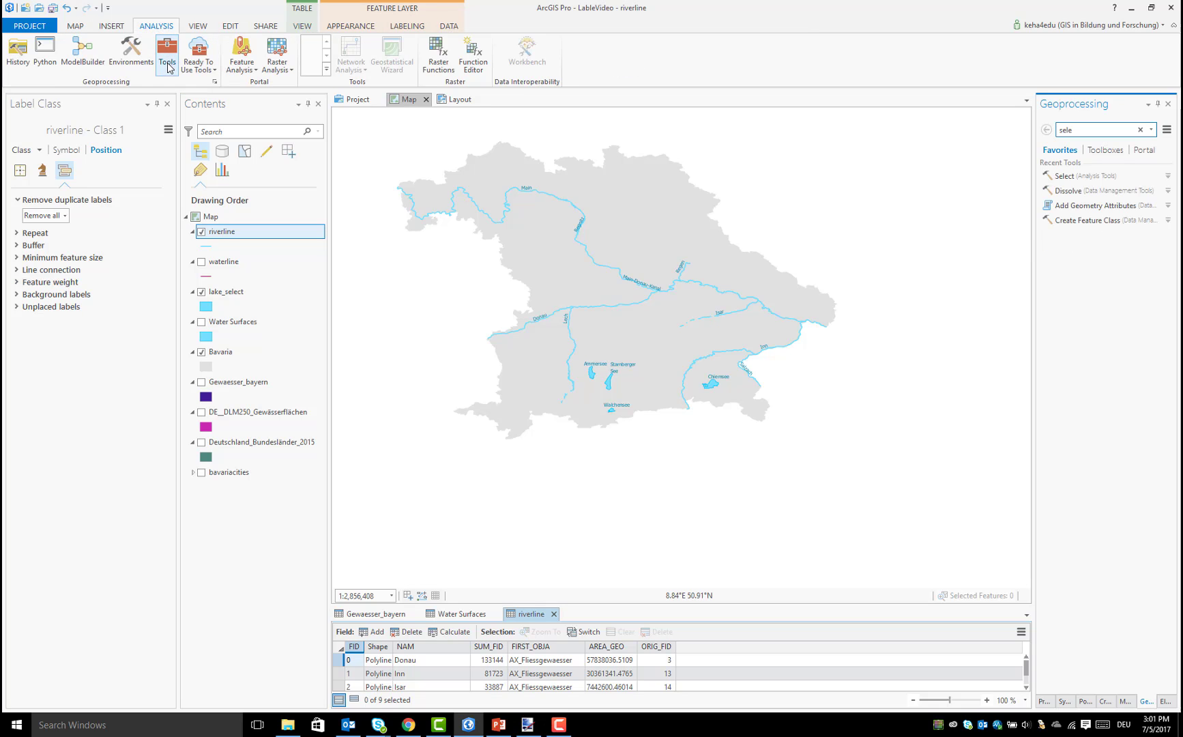
pyautogui.click(1090, 129)
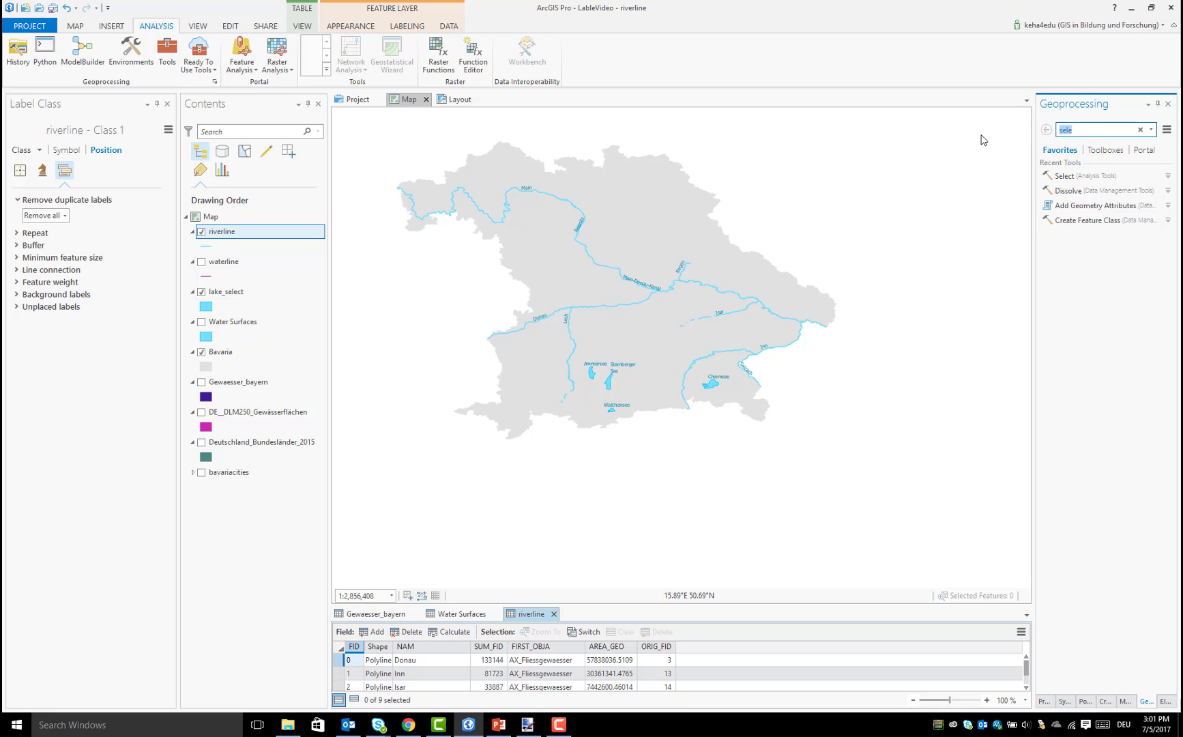
pyautogui.write('cre')
pyautogui.click(1087, 340)
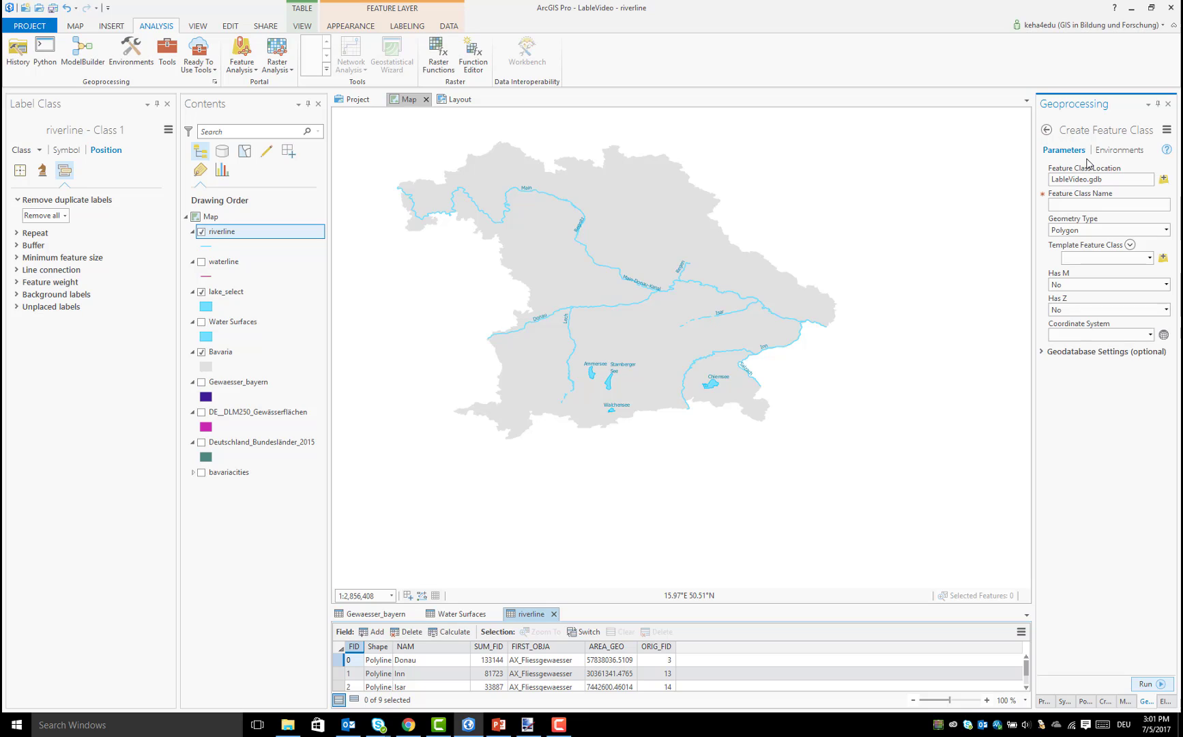
pyautogui.click(1097, 199)
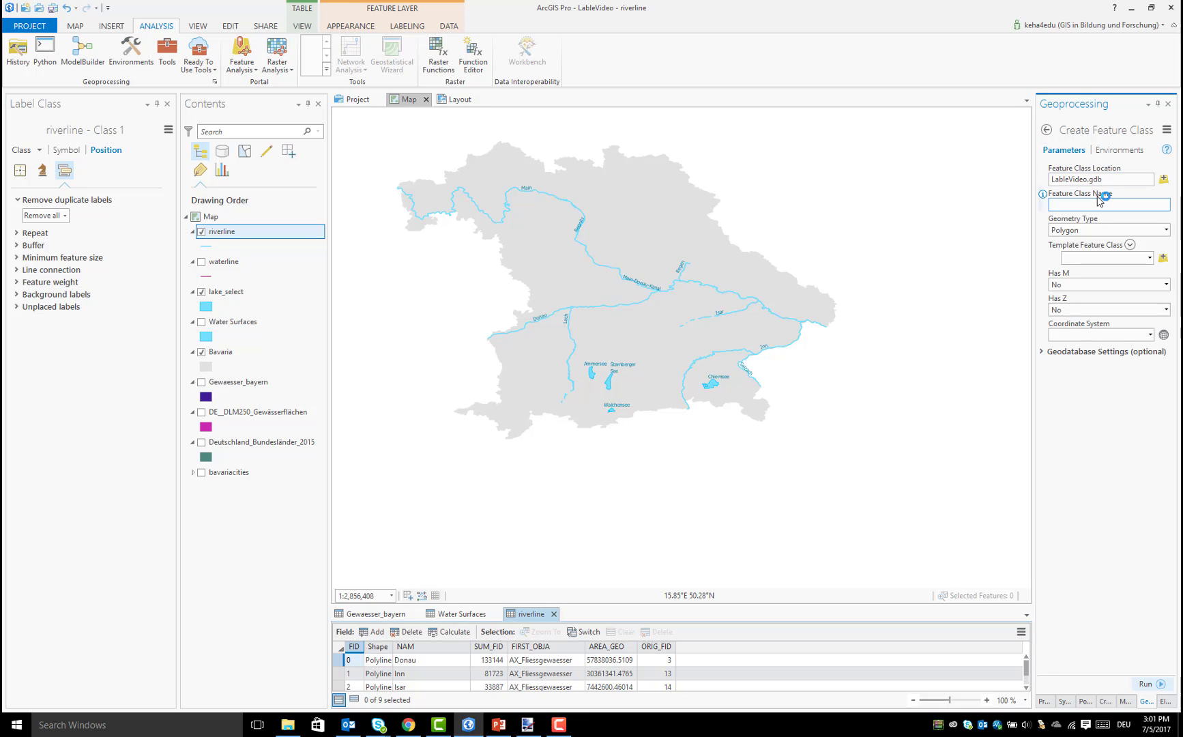
pyautogui.write('bavariacities')
# Set the geometry type to Point and the coordinate system to the current map's GCS_WGS_1984, and run Create Feature Class
pyautogui.click(1160, 231)
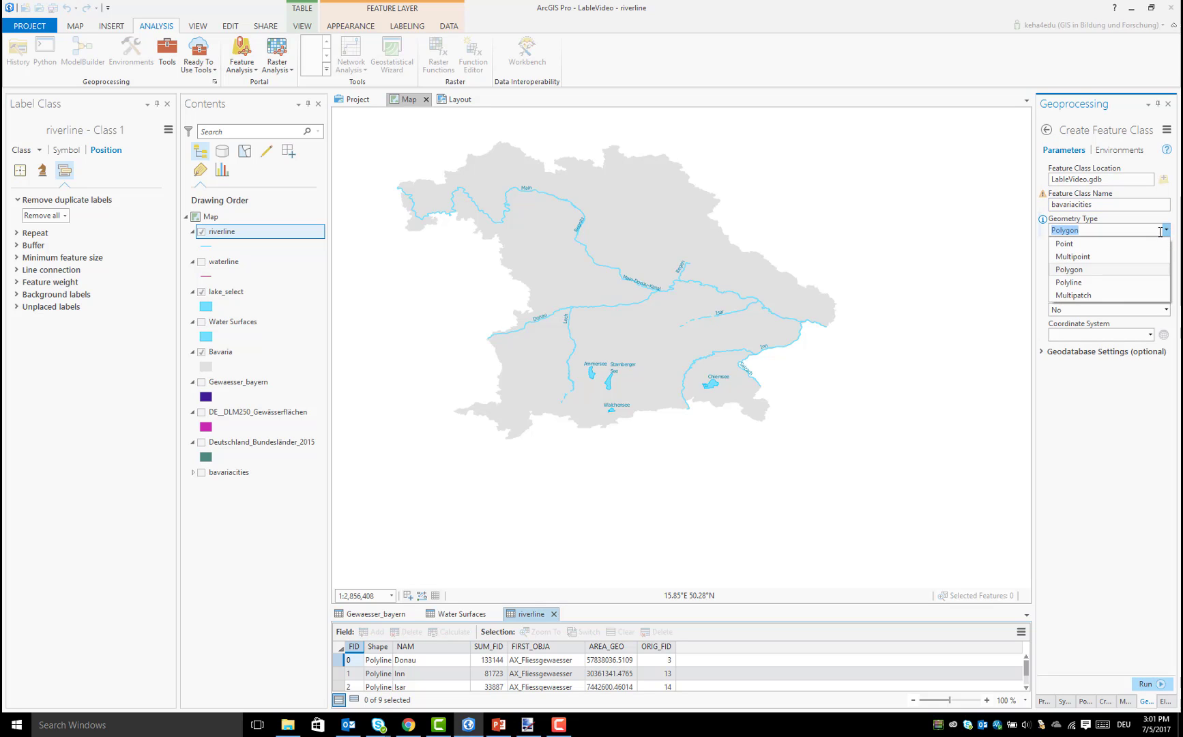
pyautogui.click(1127, 243)
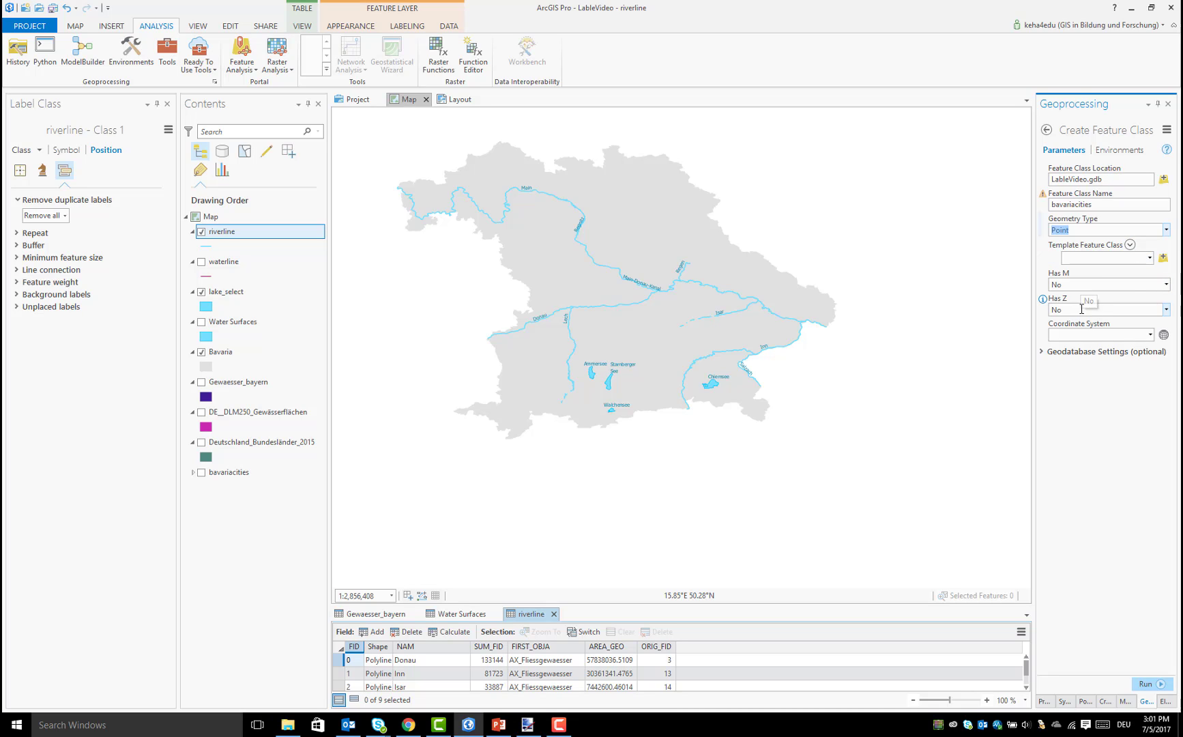
pyautogui.click(1150, 334)
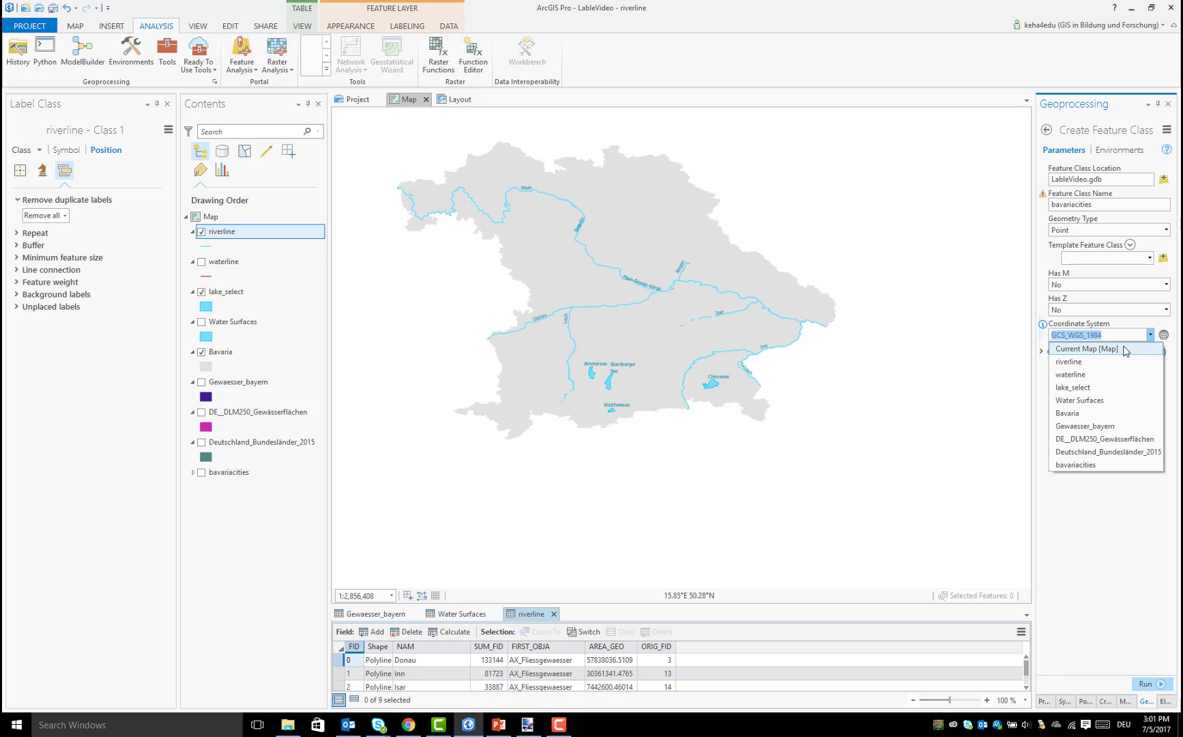
pyautogui.click(1124, 349)
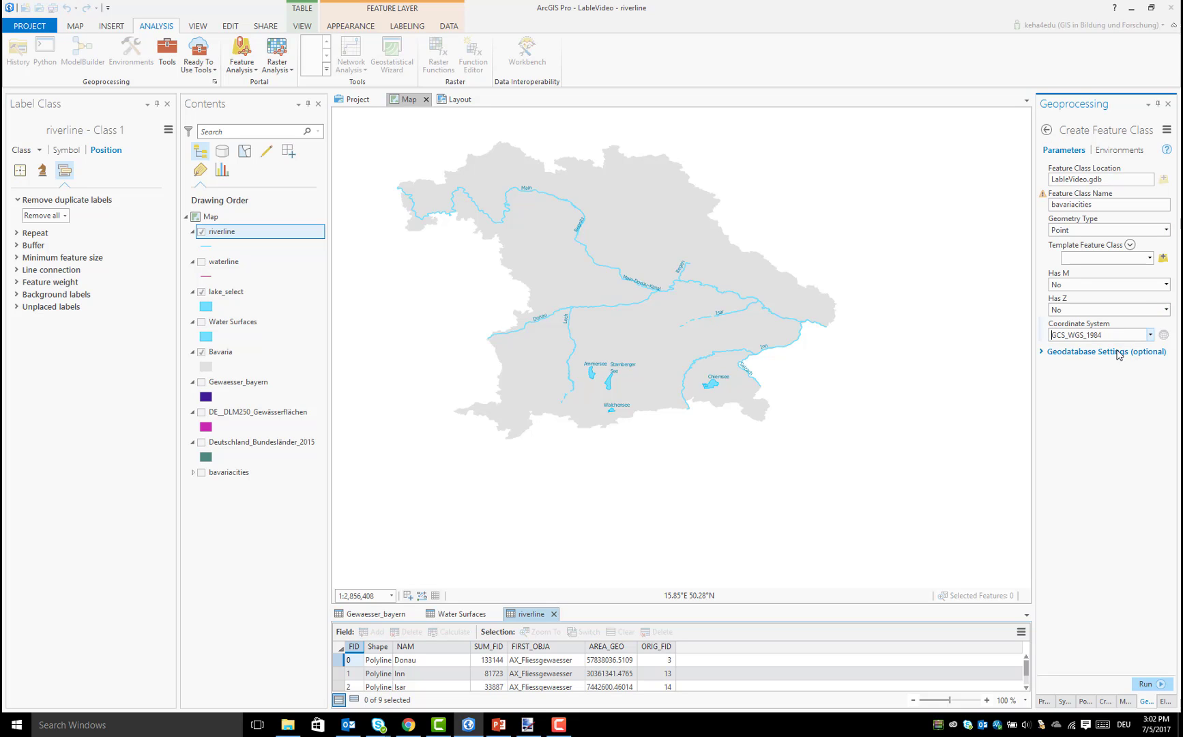
pyautogui.click(1144, 685)
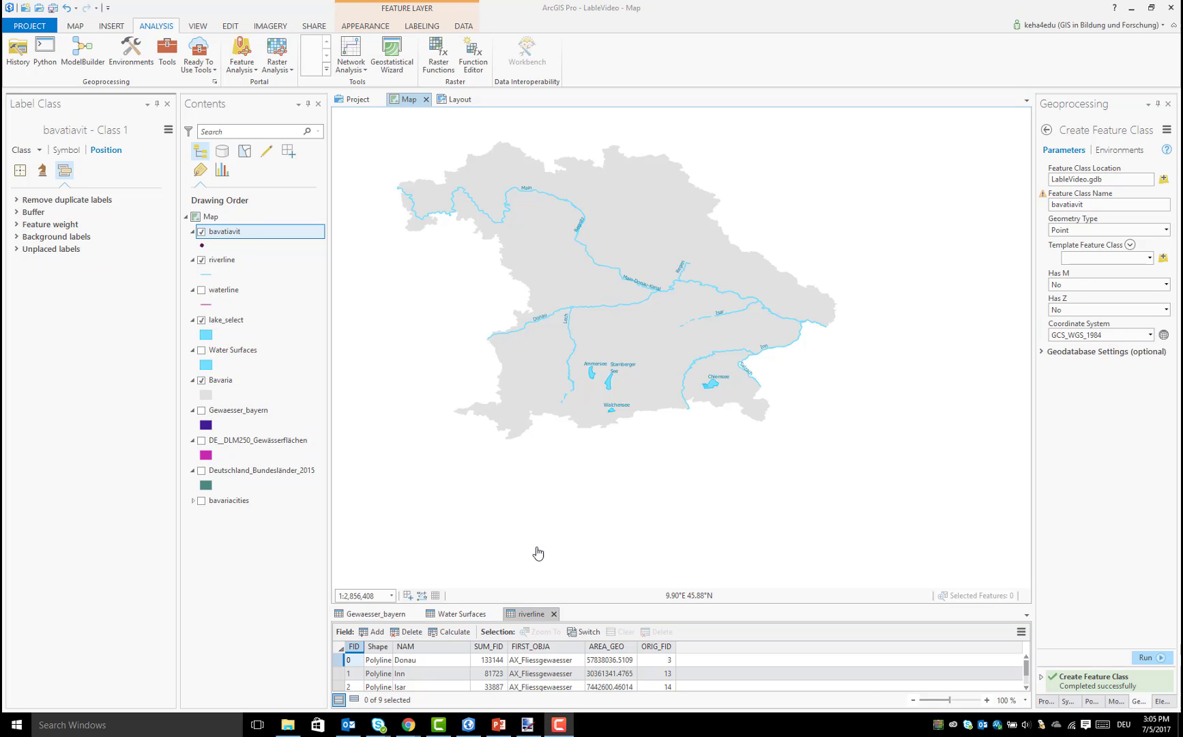
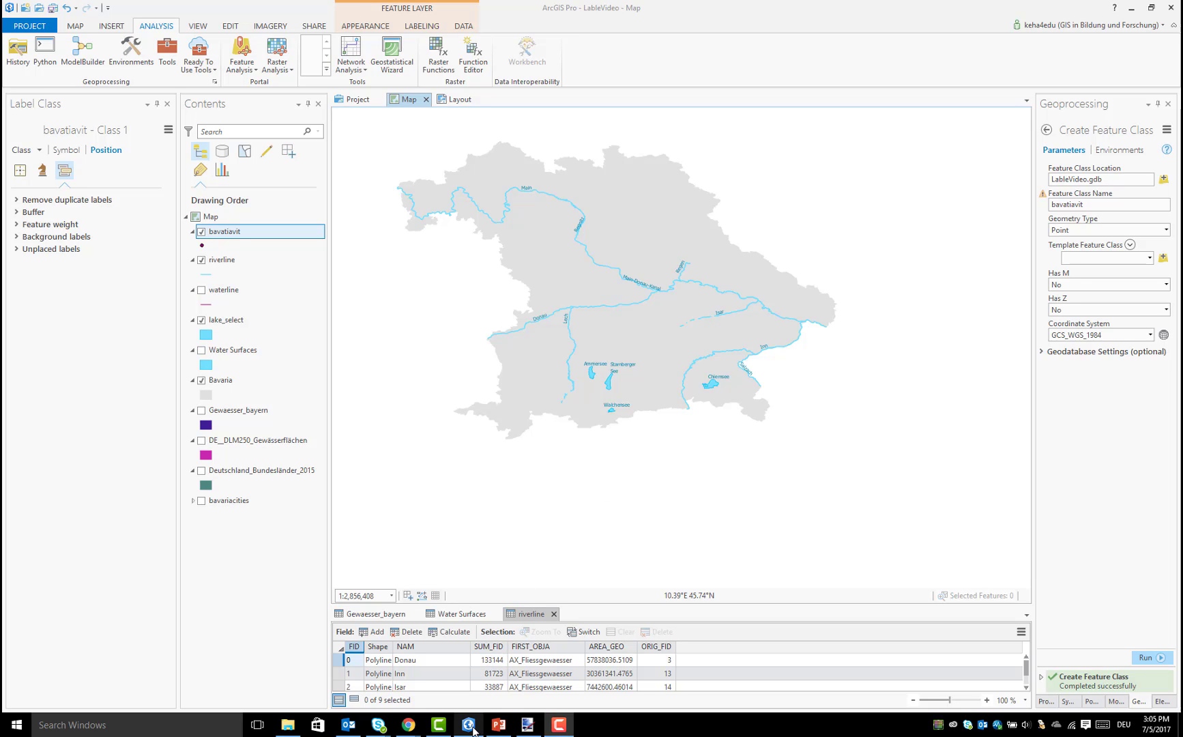
# Switch back to ArcGIS Pro, add the World Street Map basemap, and hide the Bavaria and lake_select layers
pyautogui.moveTo(474, 729)
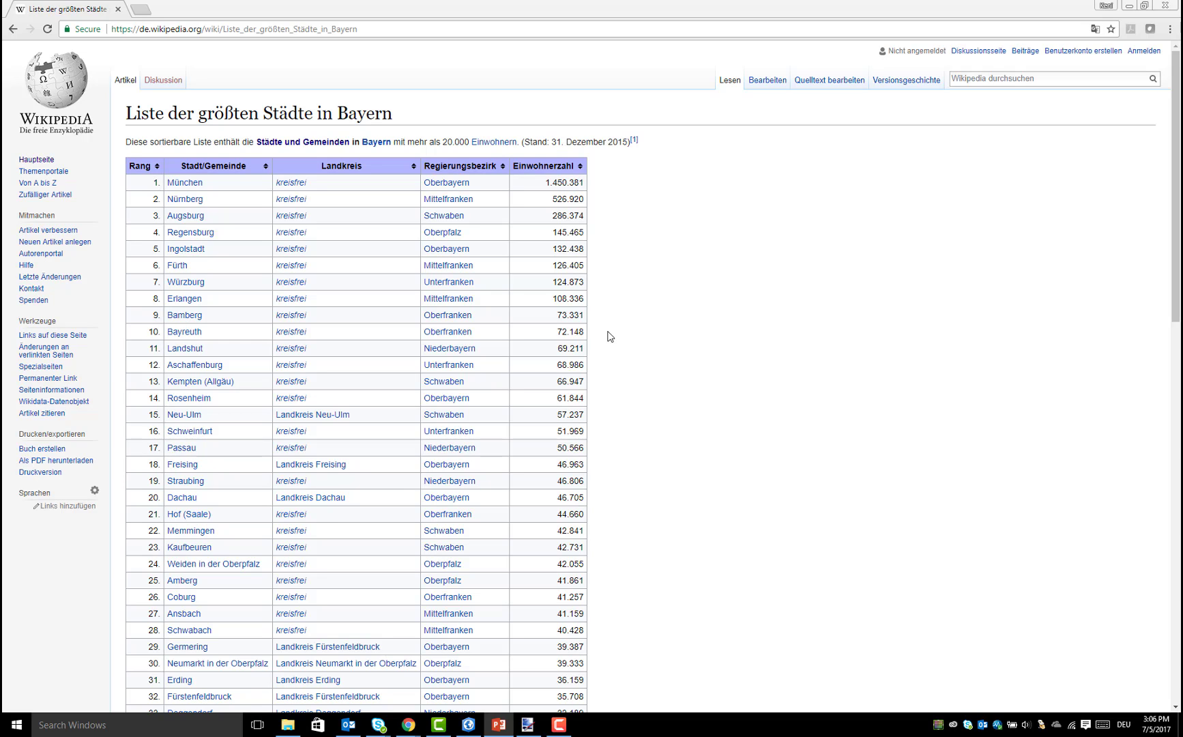
pyautogui.click(468, 727)
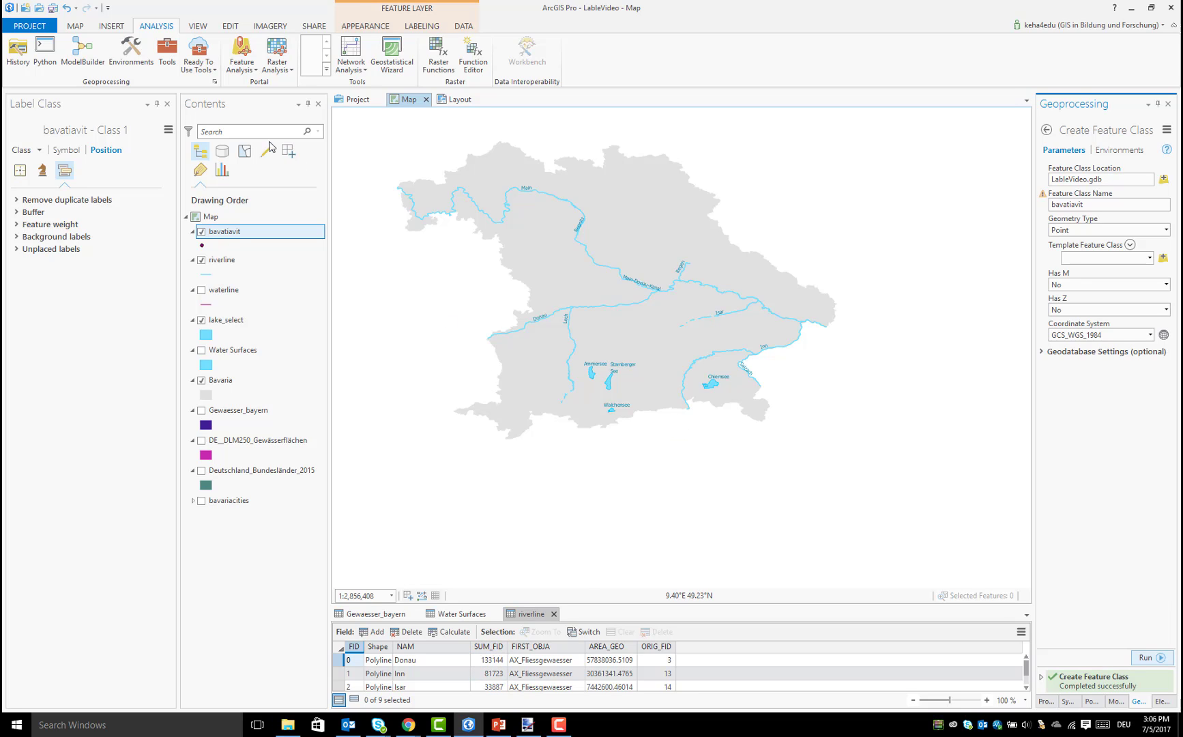
pyautogui.click(76, 26)
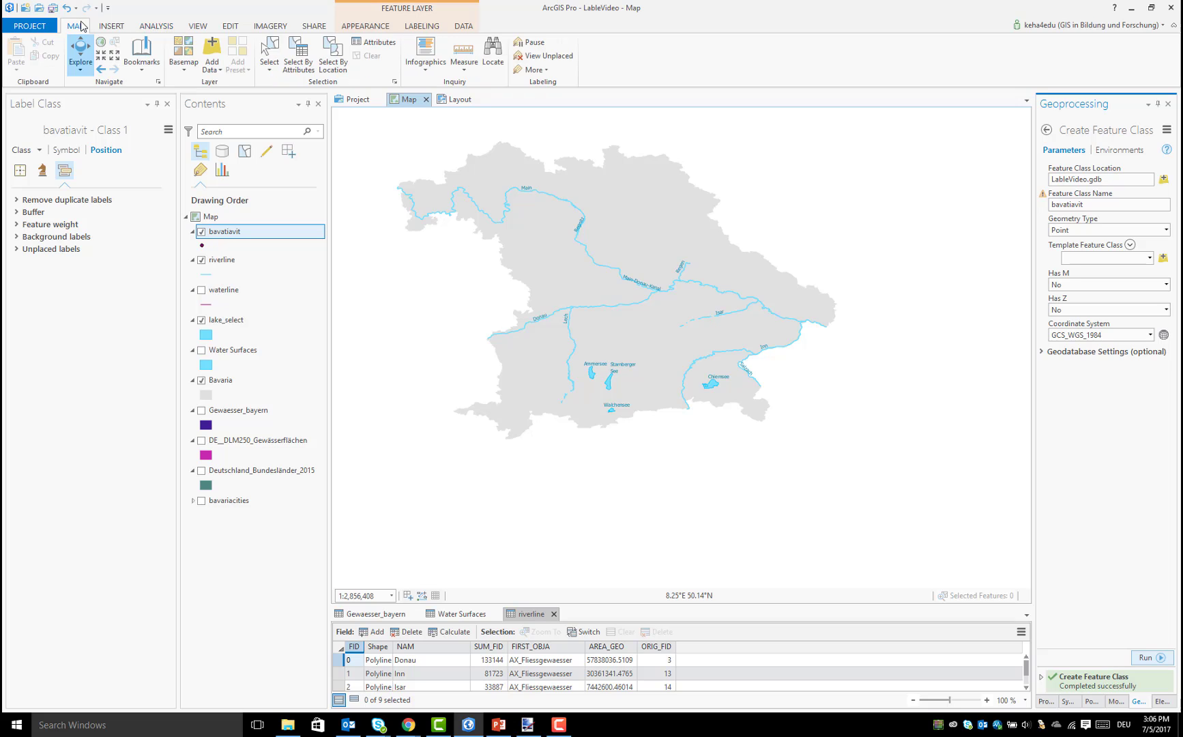
pyautogui.click(186, 68)
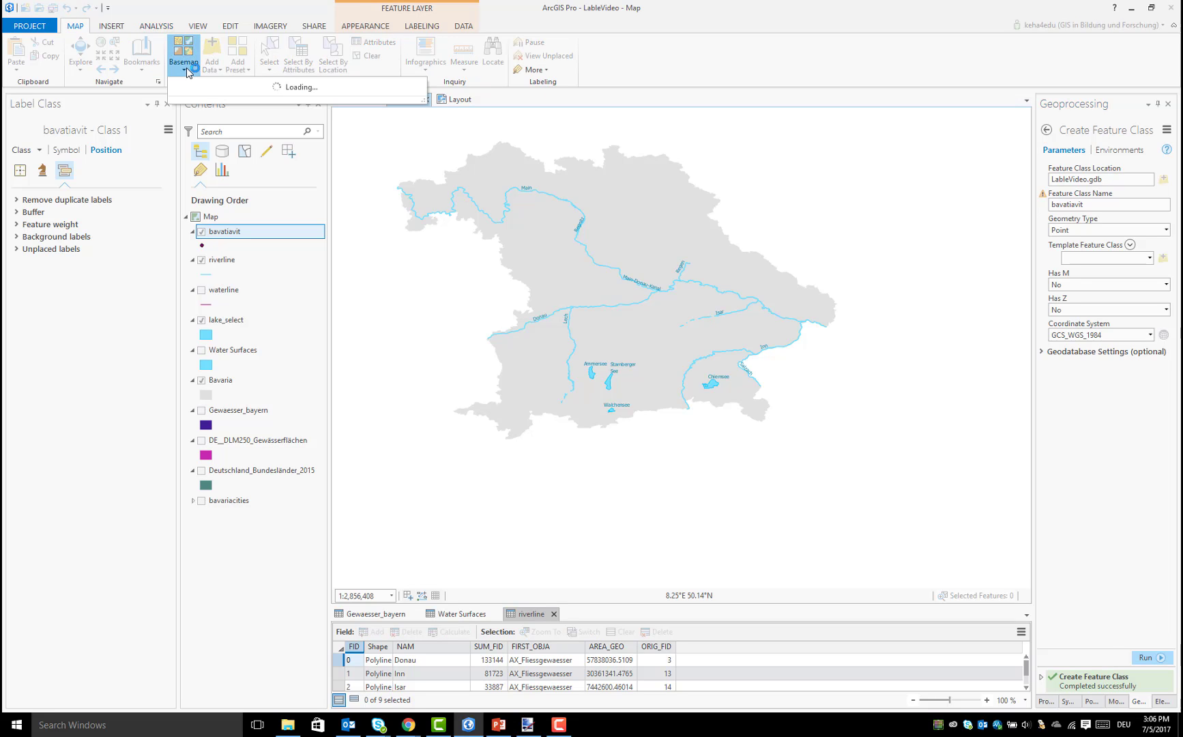
pyautogui.click(397, 107)
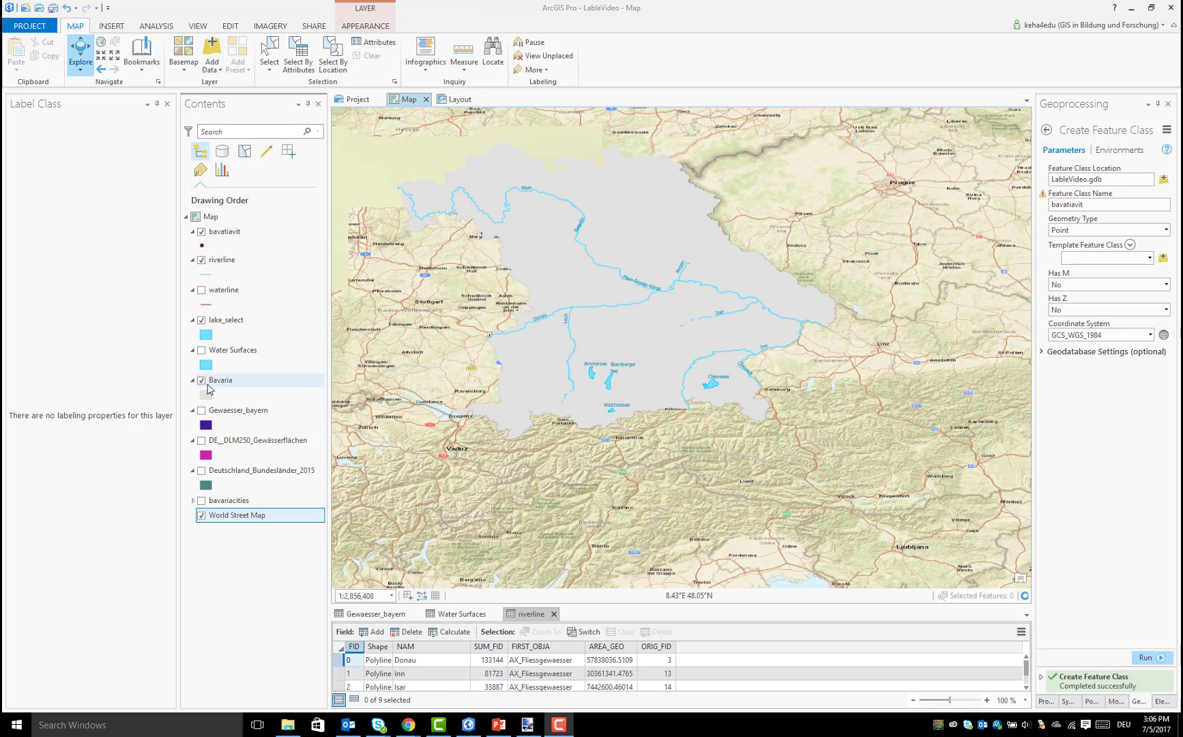
pyautogui.click(201, 380)
pyautogui.click(201, 320)
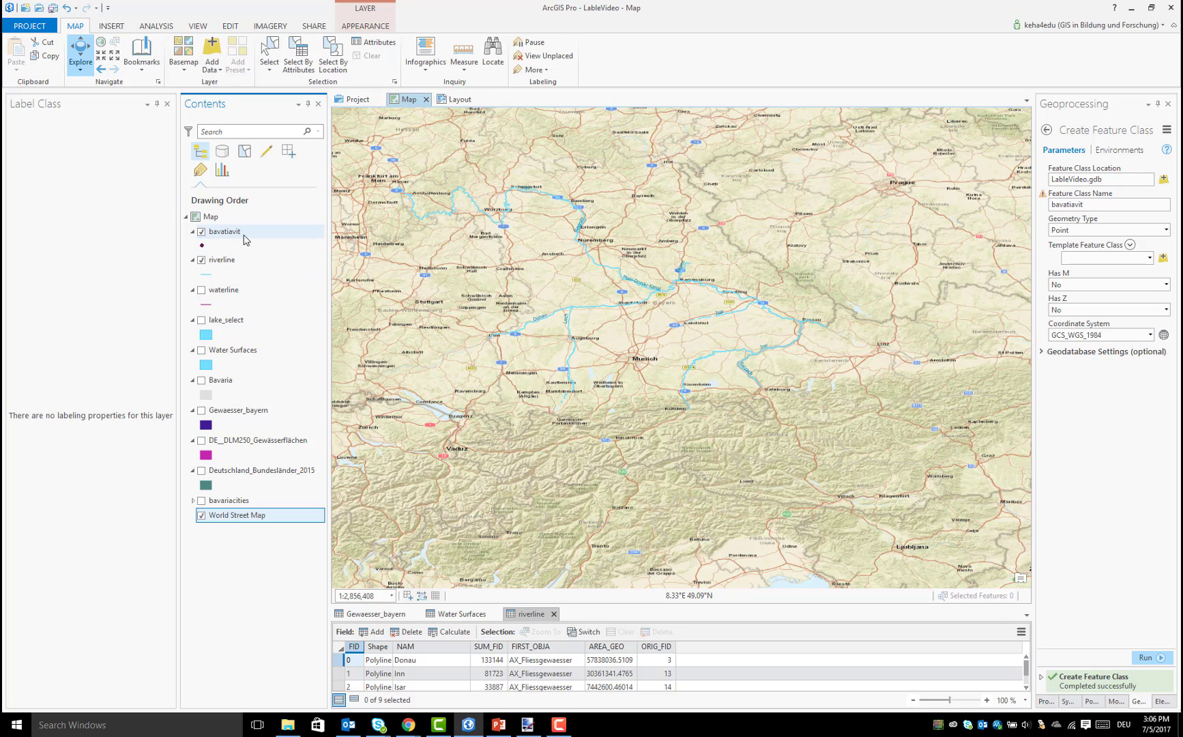
# Create a point feature at Munich in the bavatiavit layer and save the edits
pyautogui.click(242, 236)
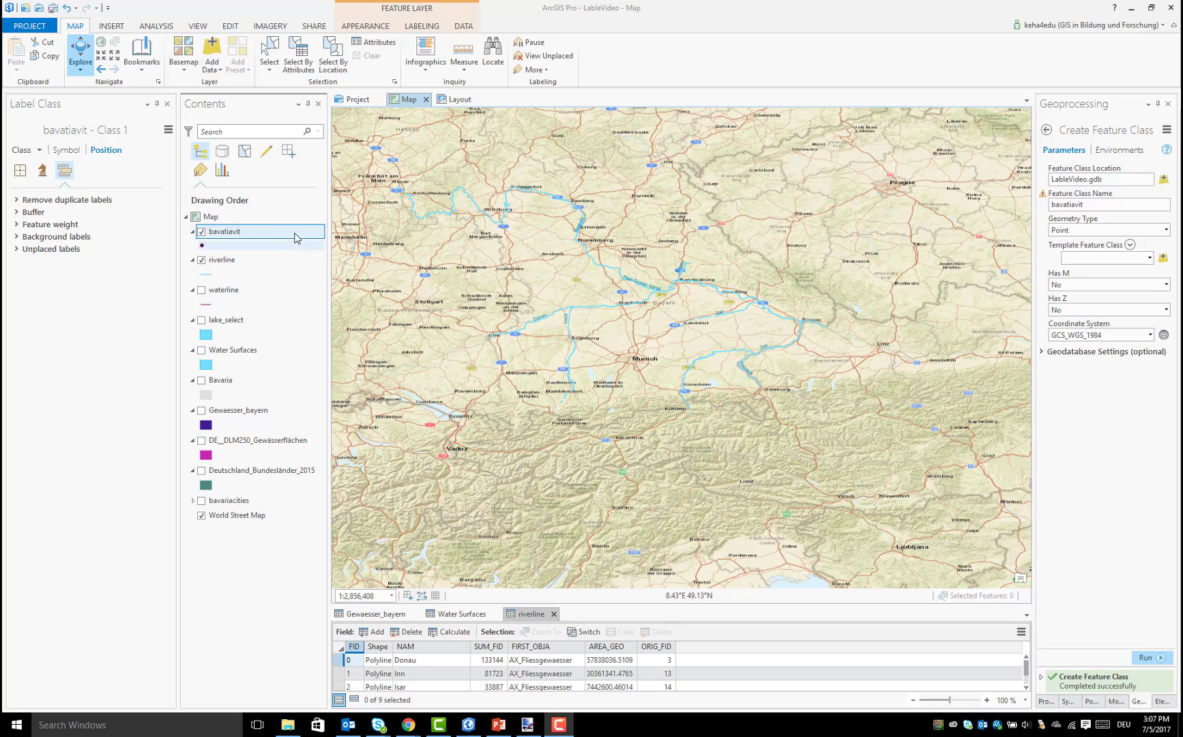
pyautogui.click(226, 233)
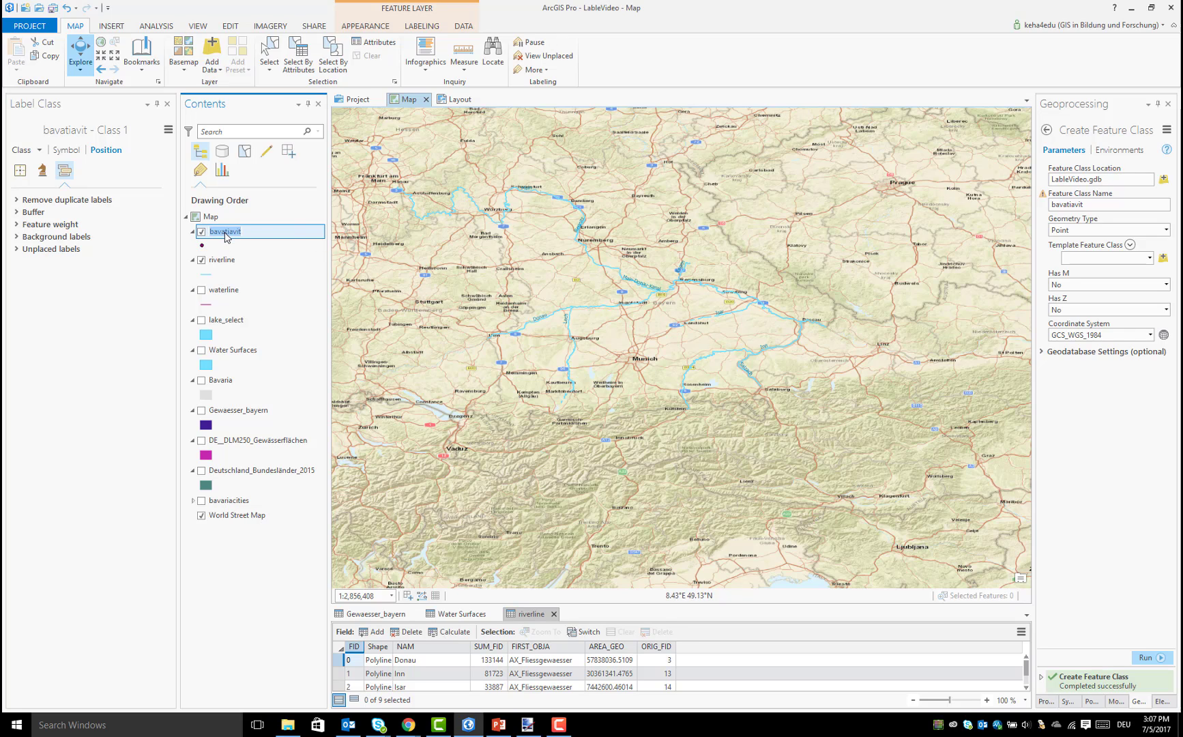
pyautogui.click(235, 27)
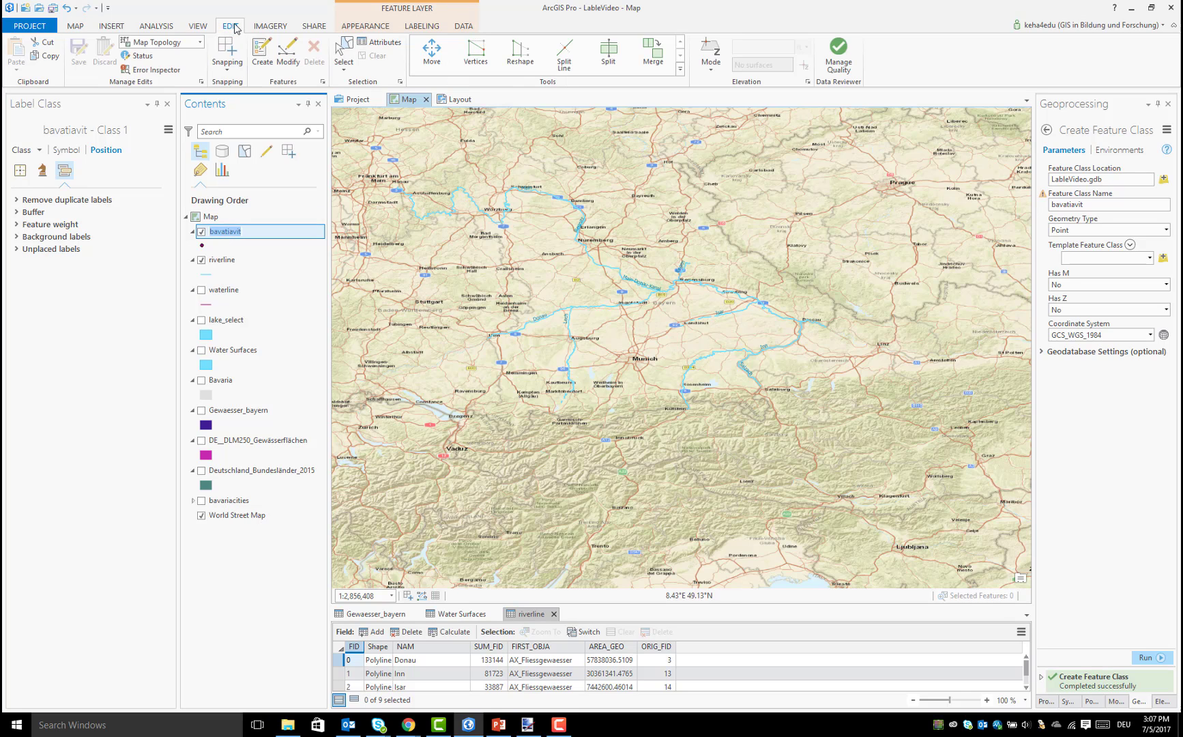
pyautogui.click(260, 60)
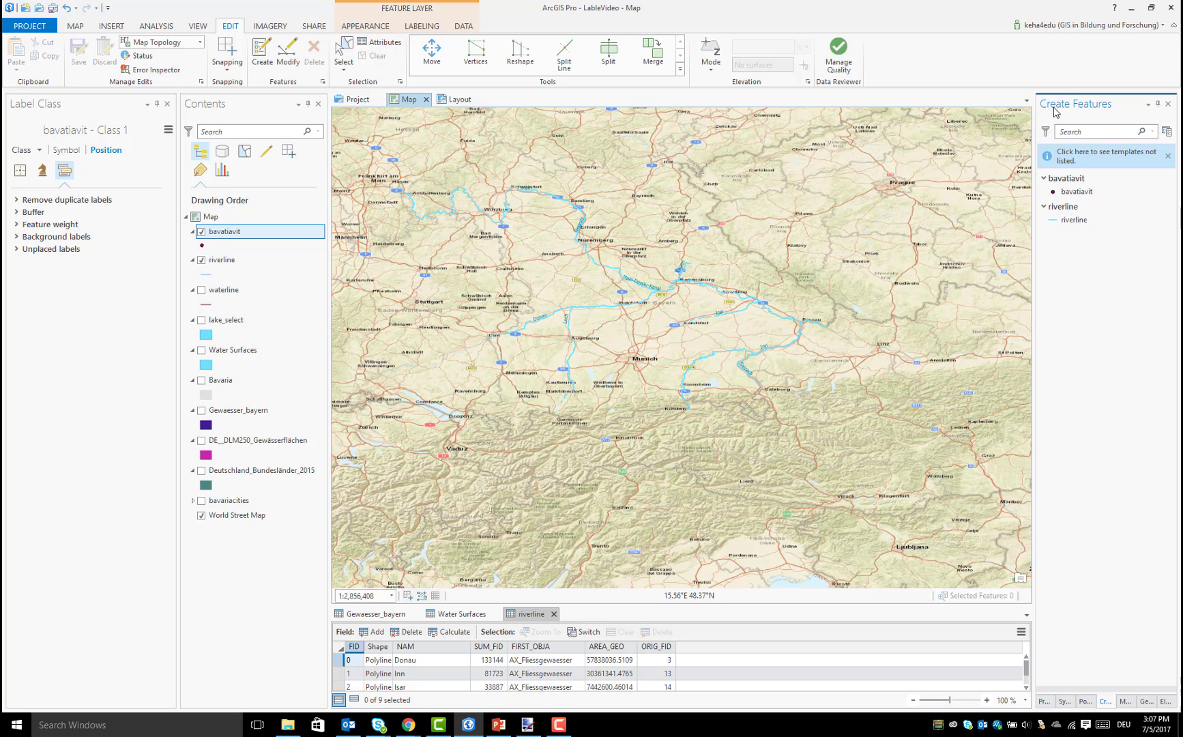
pyautogui.click(1075, 191)
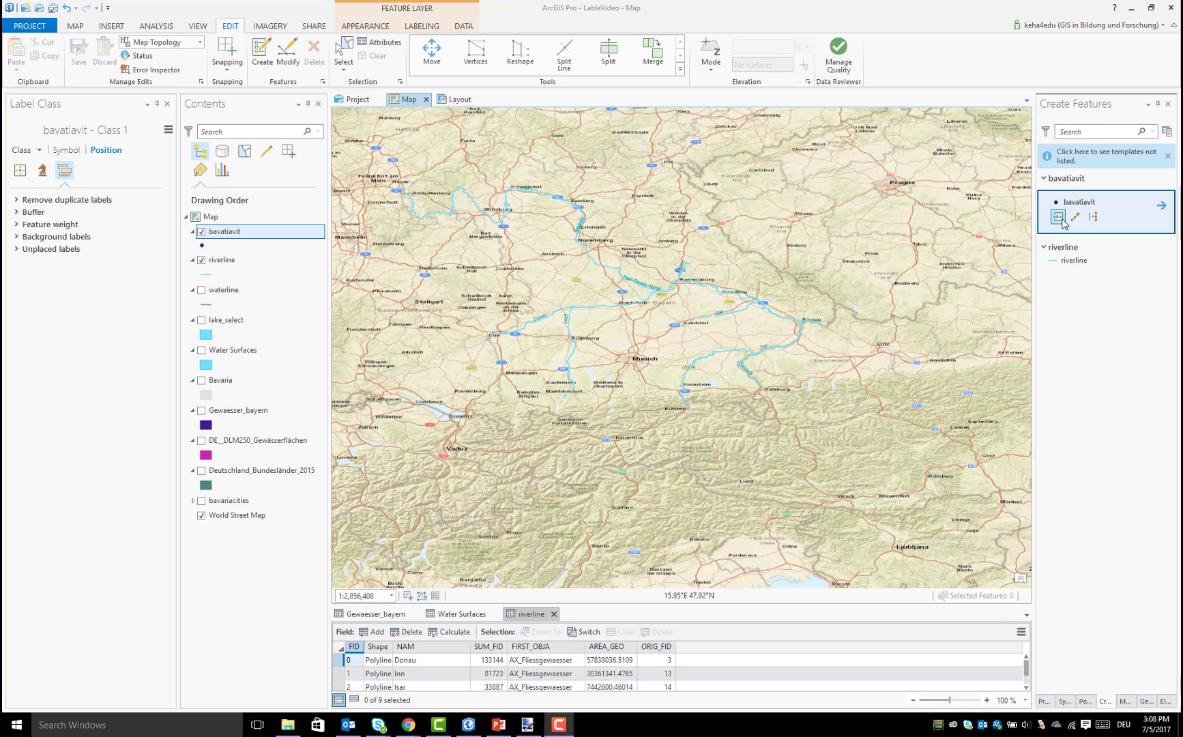
pyautogui.click(1059, 218)
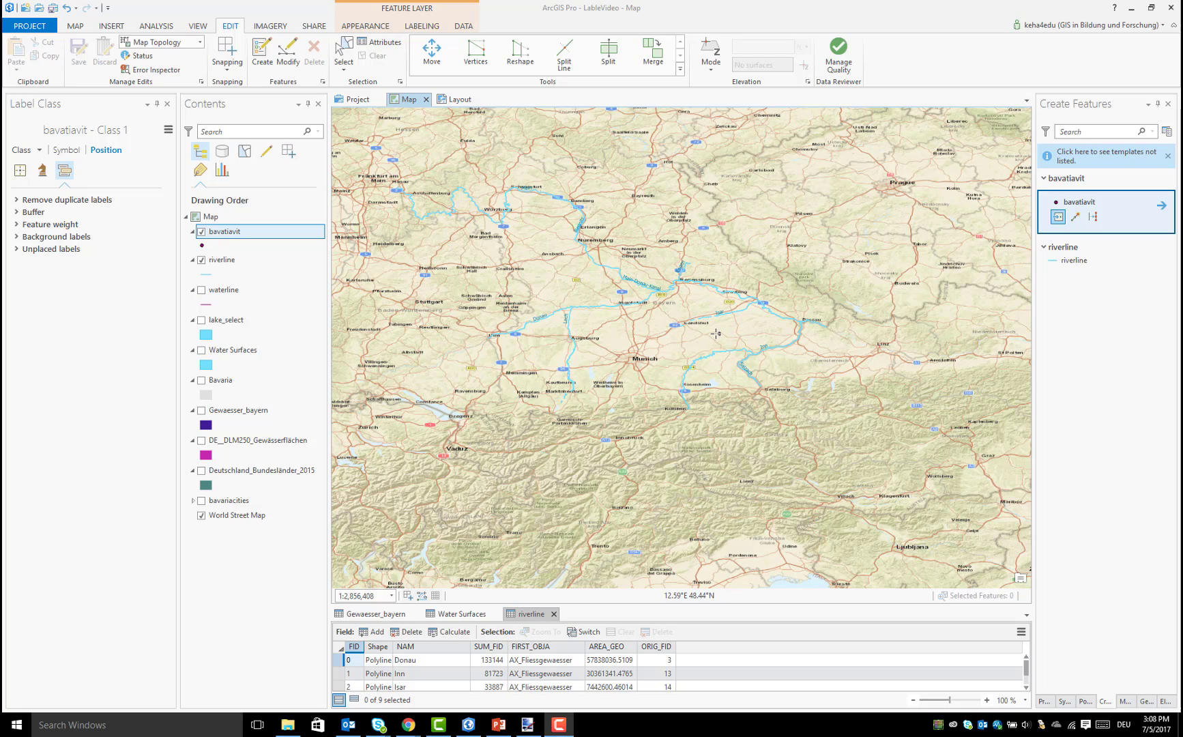
pyautogui.click(635, 357)
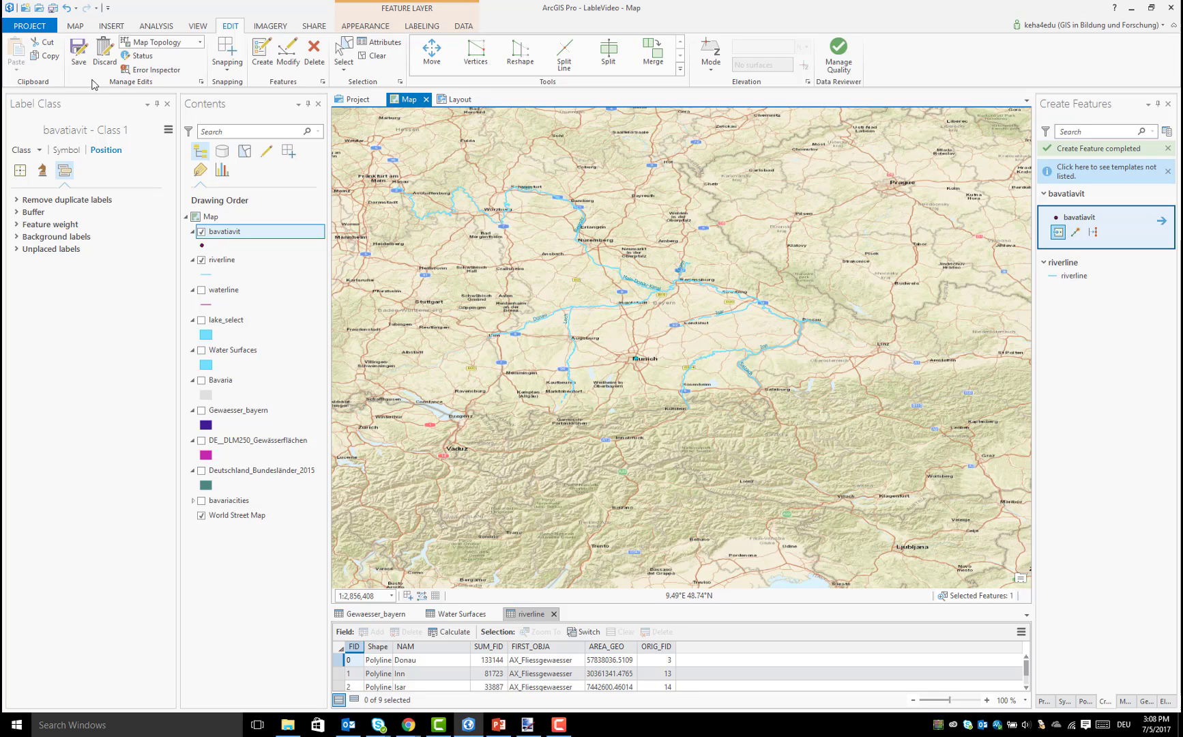
pyautogui.click(78, 51)
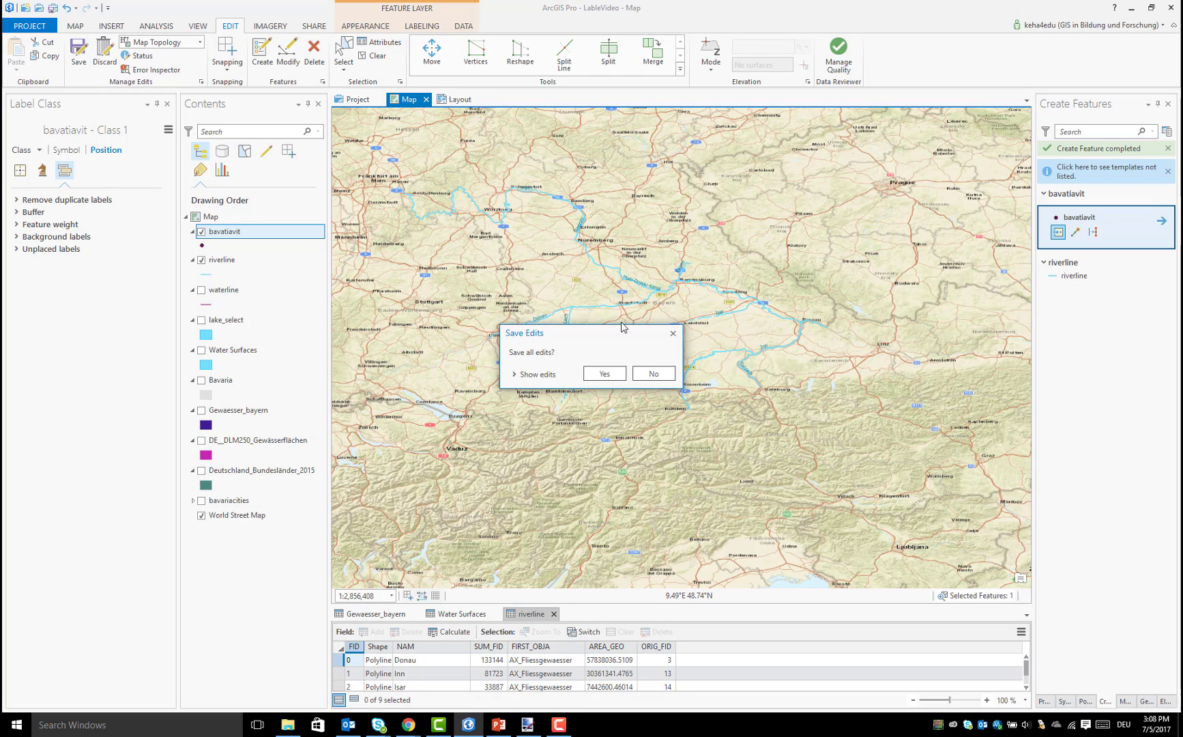
pyautogui.click(604, 374)
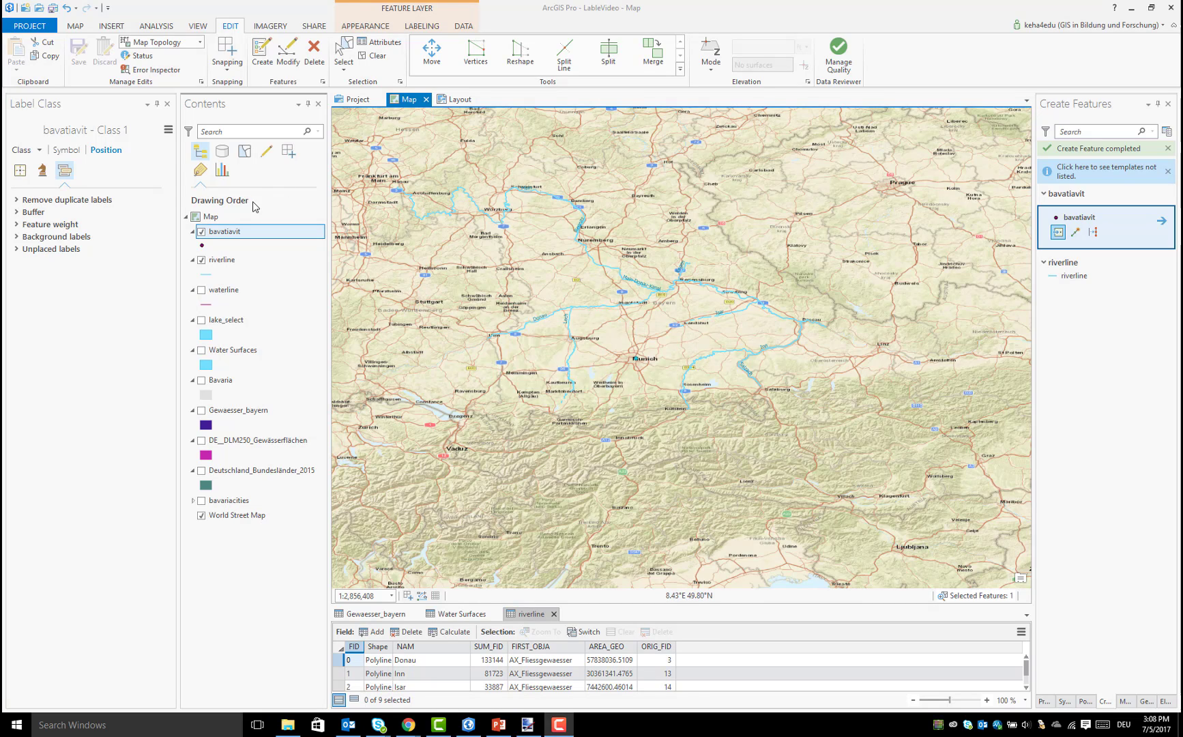
# Open the attribute table of the bavatiavit layer
pyautogui.rightClick(238, 237)
pyautogui.click(219, 246)
pyautogui.rightClick(216, 233)
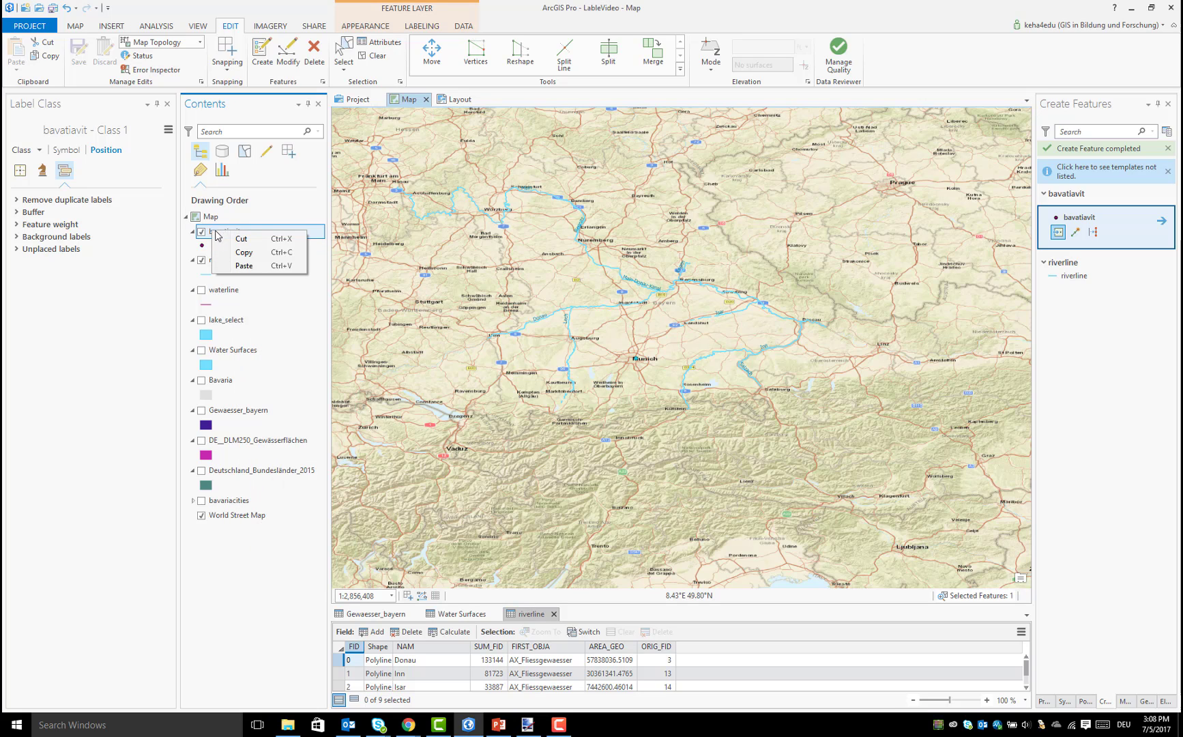
pyautogui.rightClick(279, 233)
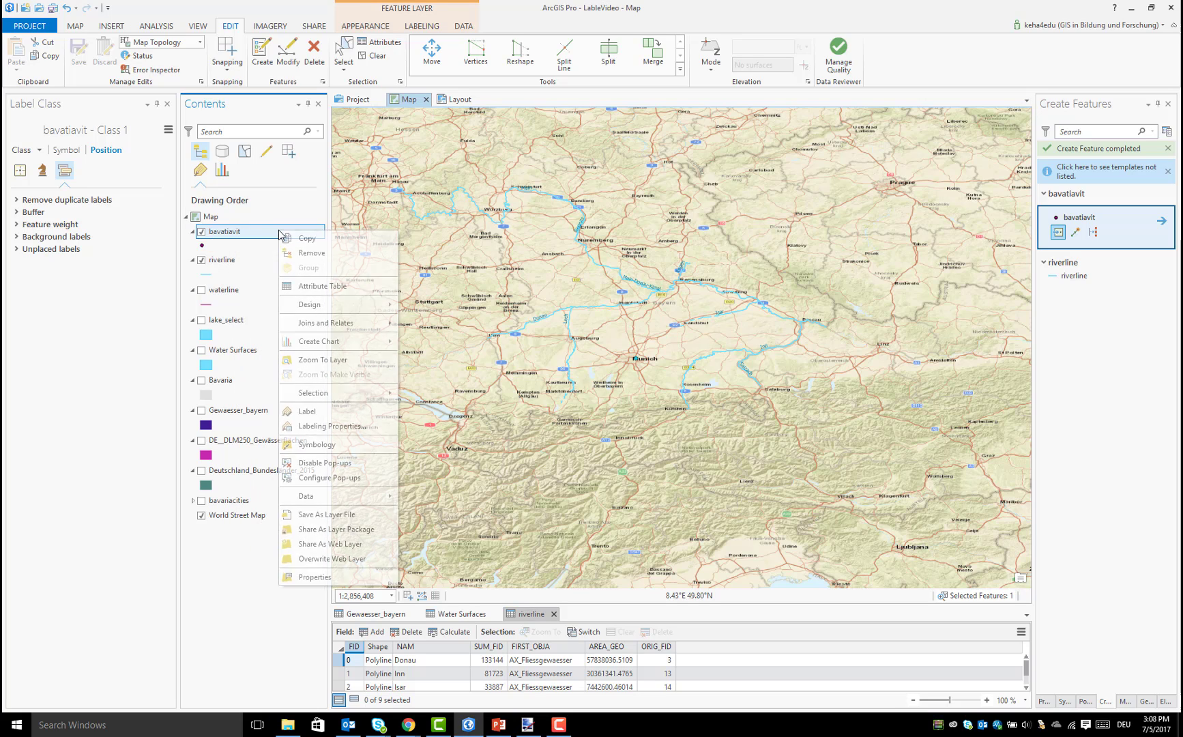
pyautogui.click(363, 287)
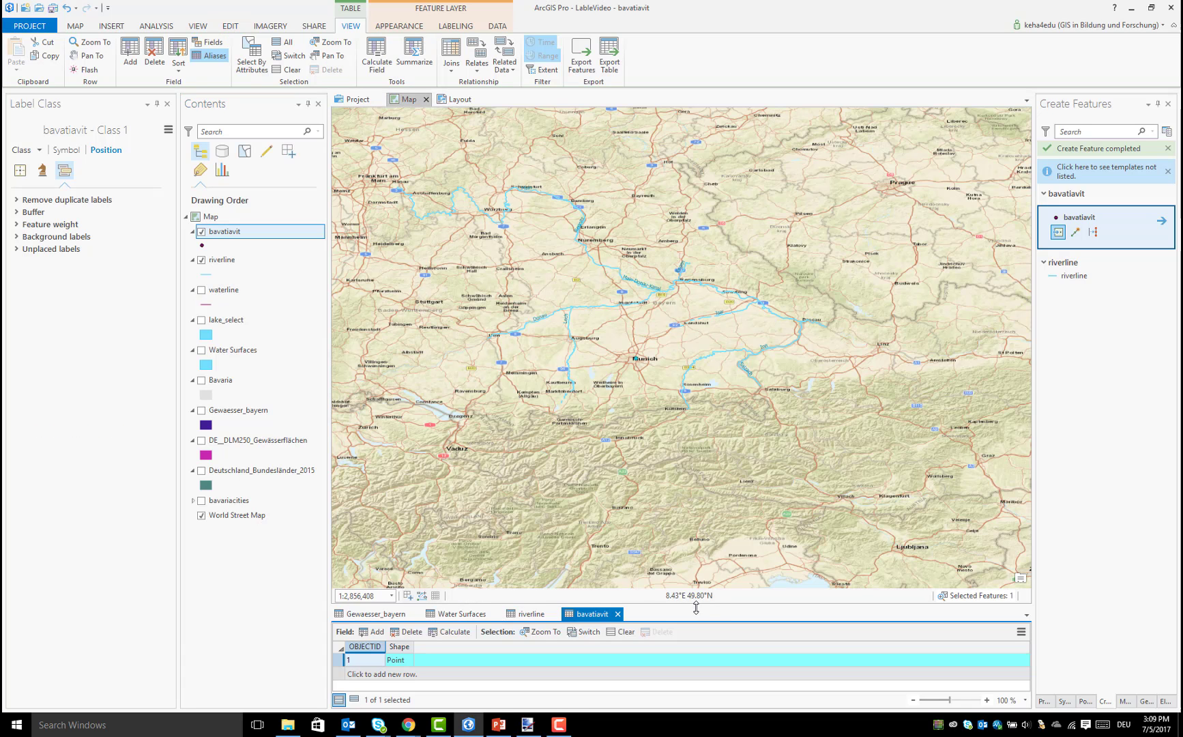
# Add a field called name with the Text data type to bavatiavit and save the field changes
pyautogui.click(374, 638)
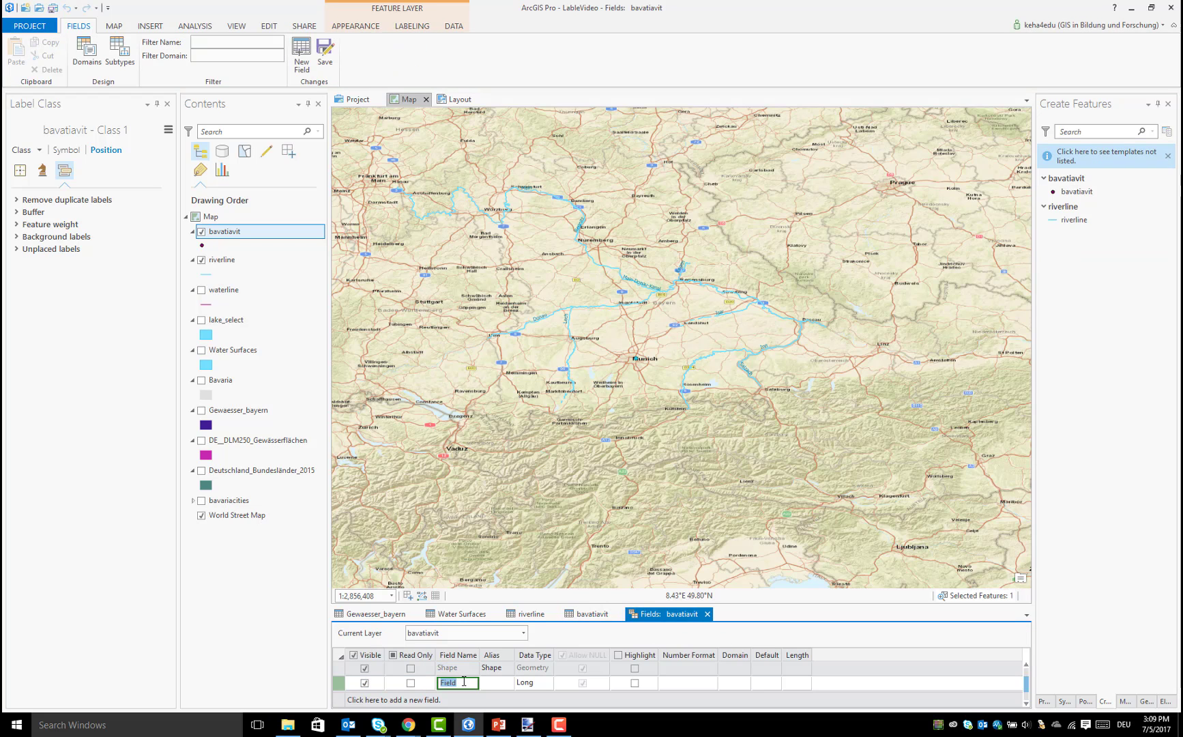
pyautogui.write('name')
pyautogui.click(545, 684)
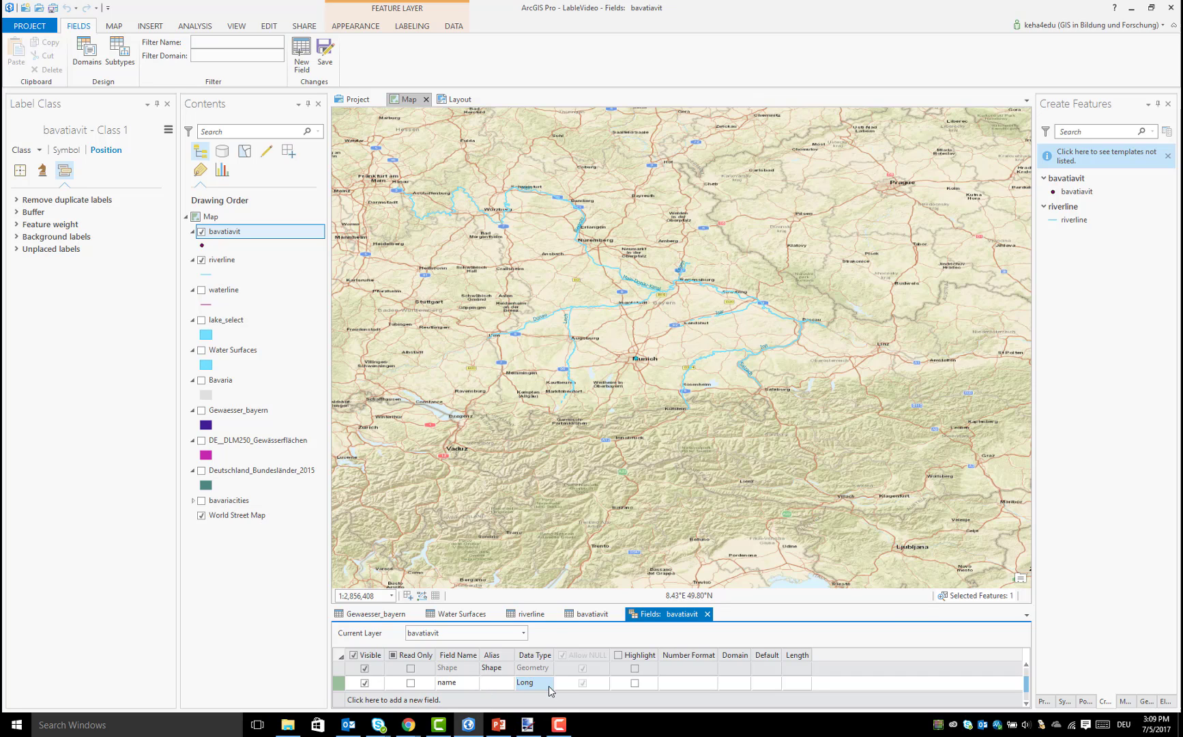
pyautogui.click(547, 684)
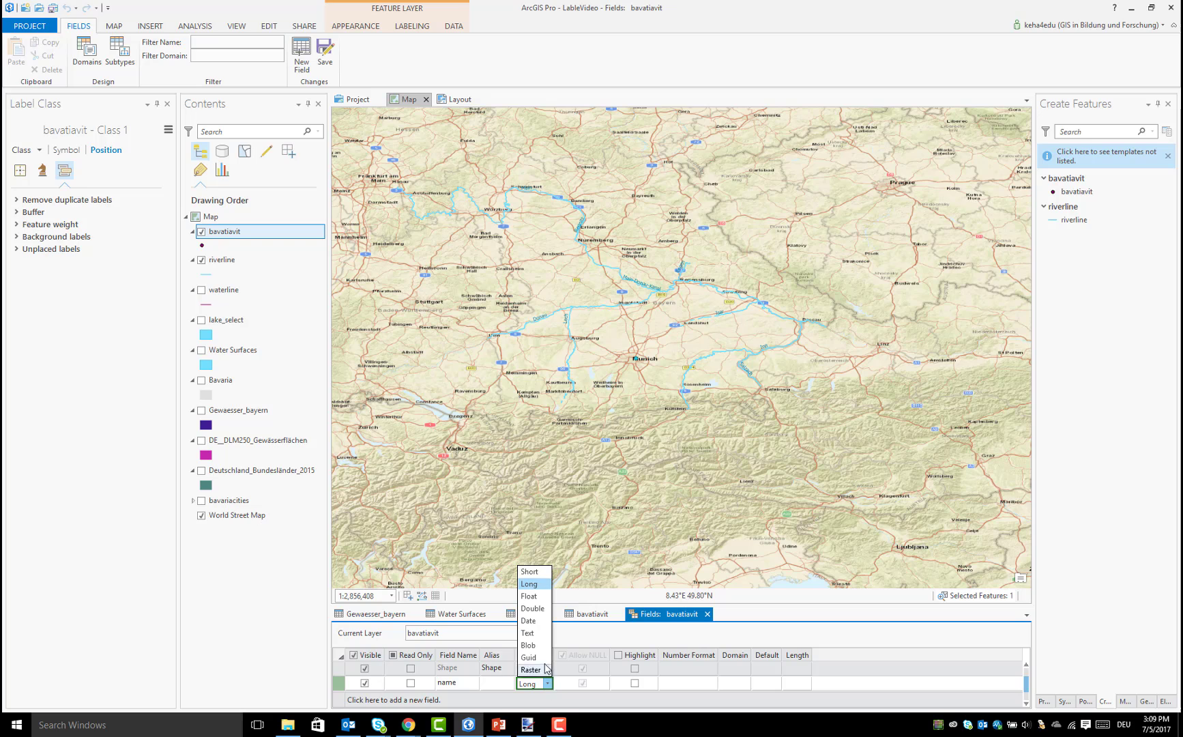
pyautogui.click(538, 634)
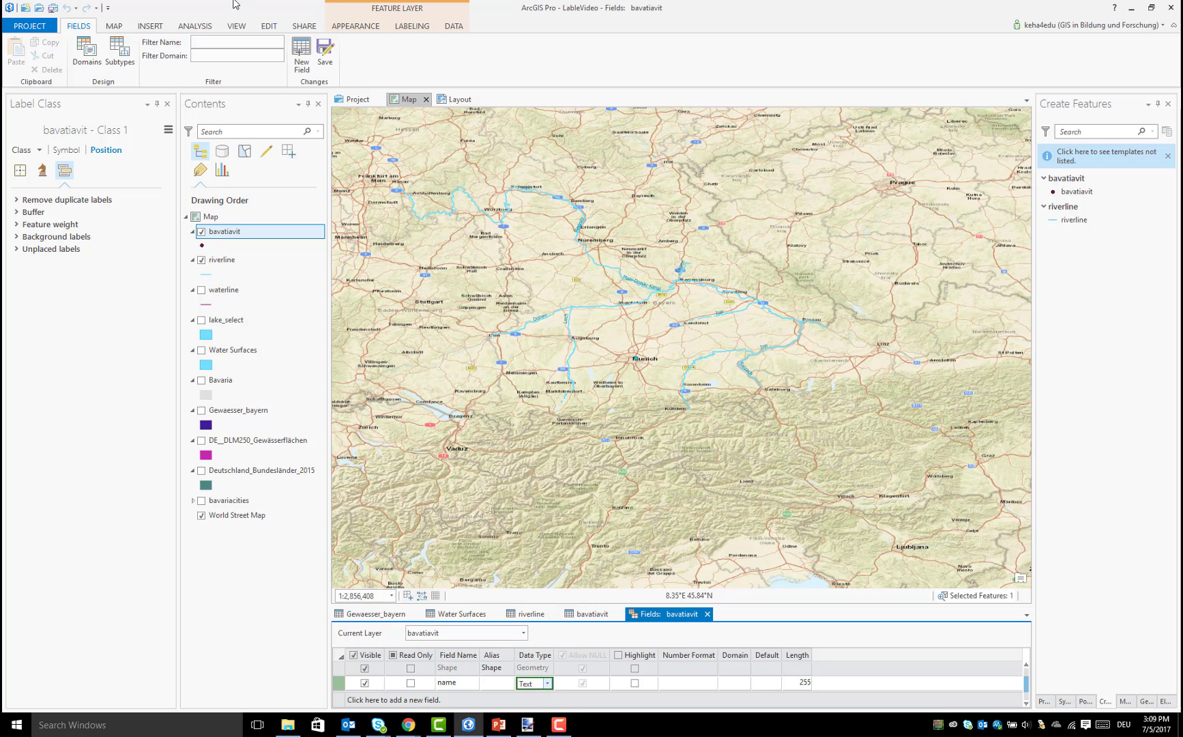
pyautogui.click(325, 56)
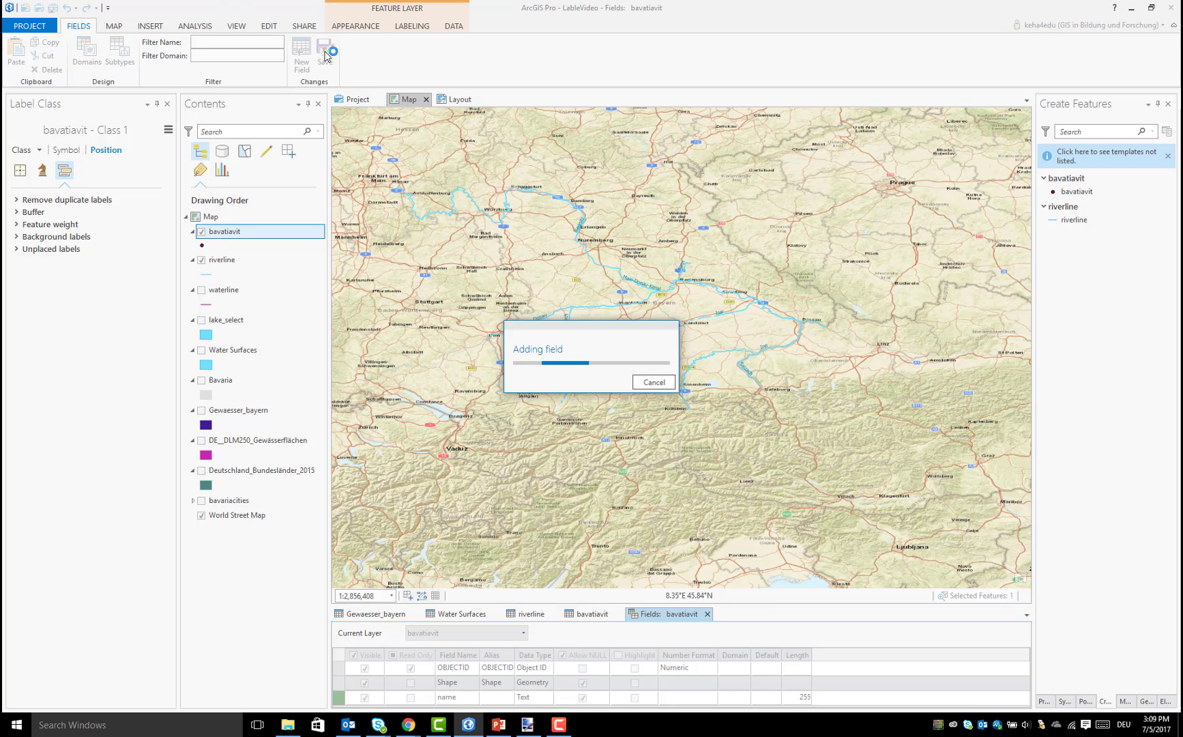
# Enter Munich as the name of the new point in the bavatiavit table and save the edits
pyautogui.click(595, 616)
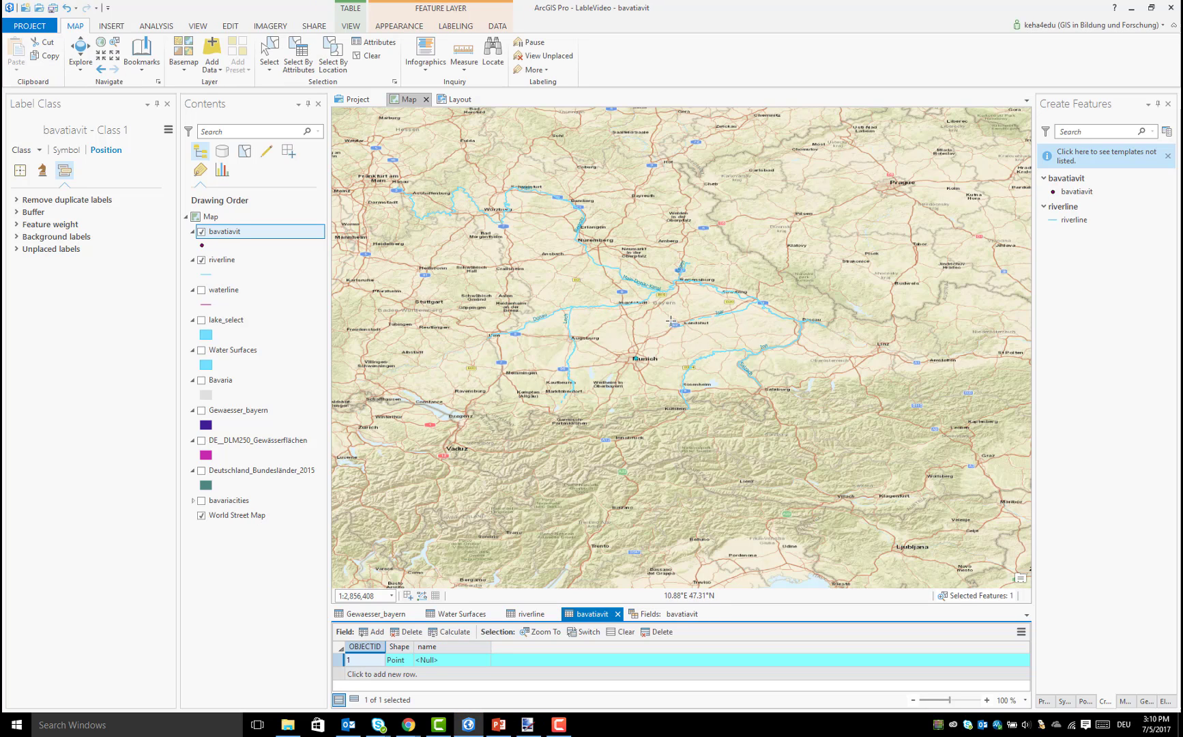
pyautogui.click(457, 659)
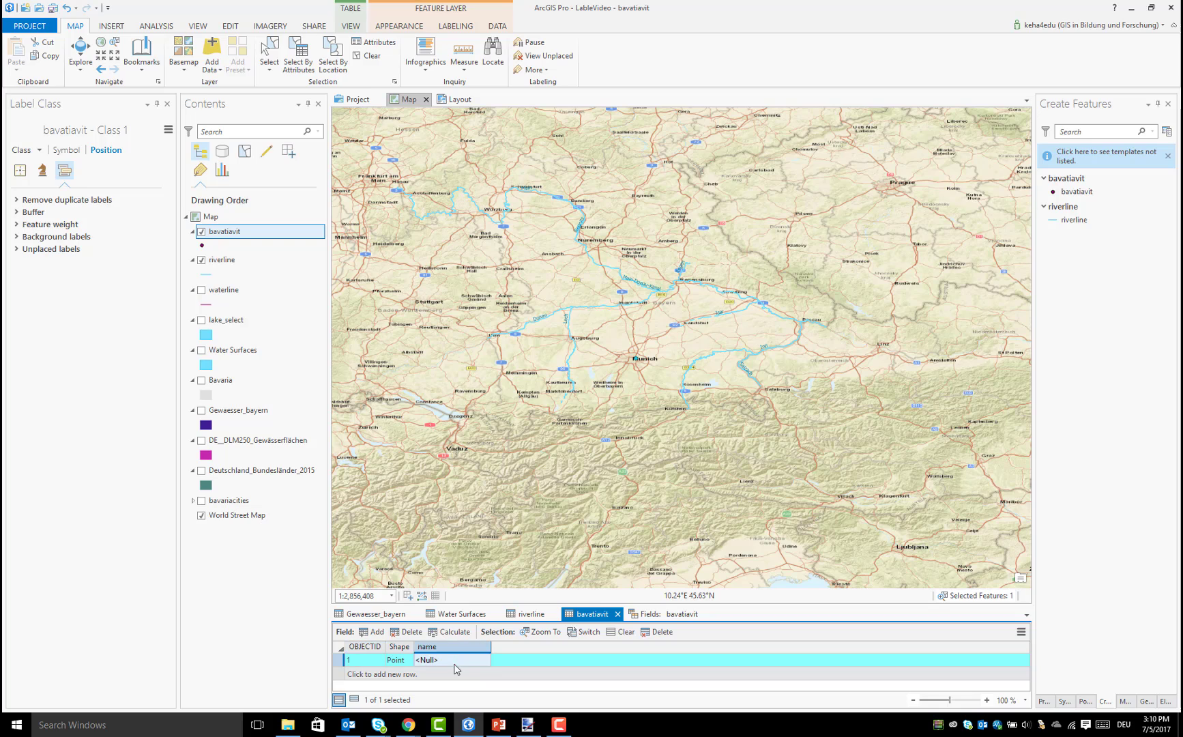
pyautogui.click(455, 661)
pyautogui.write('Mu')
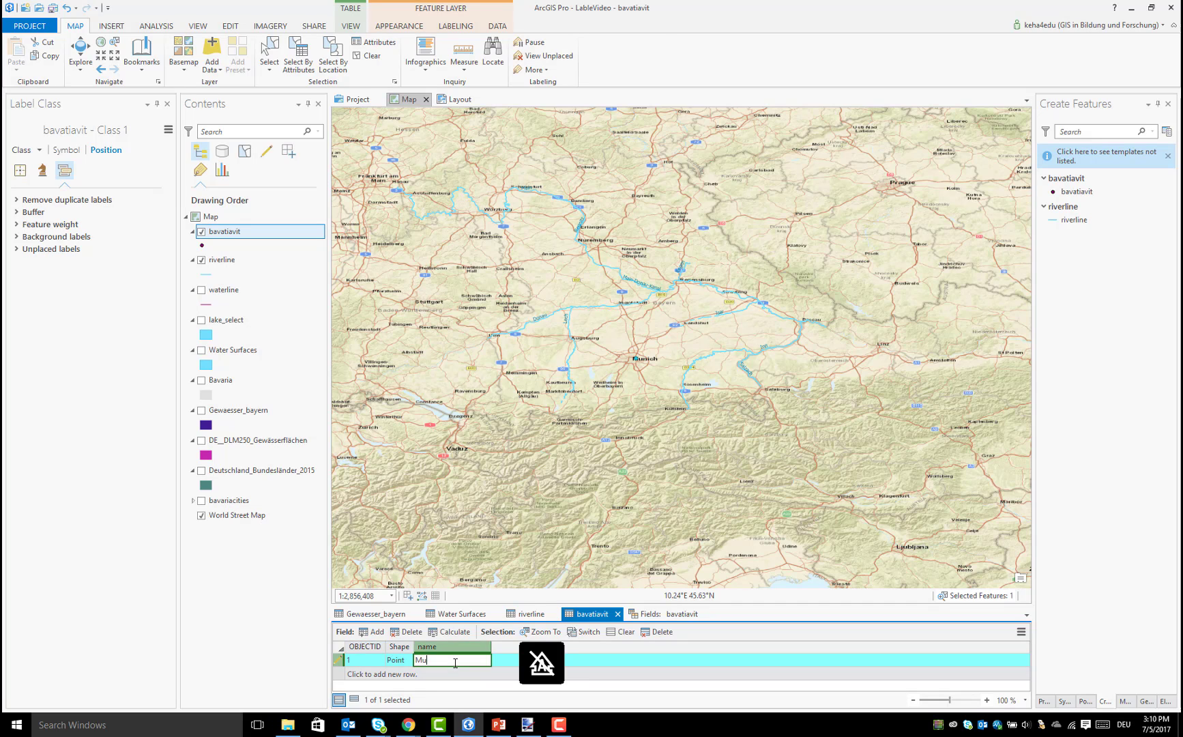
pyautogui.write('nich')
pyautogui.press('Return')
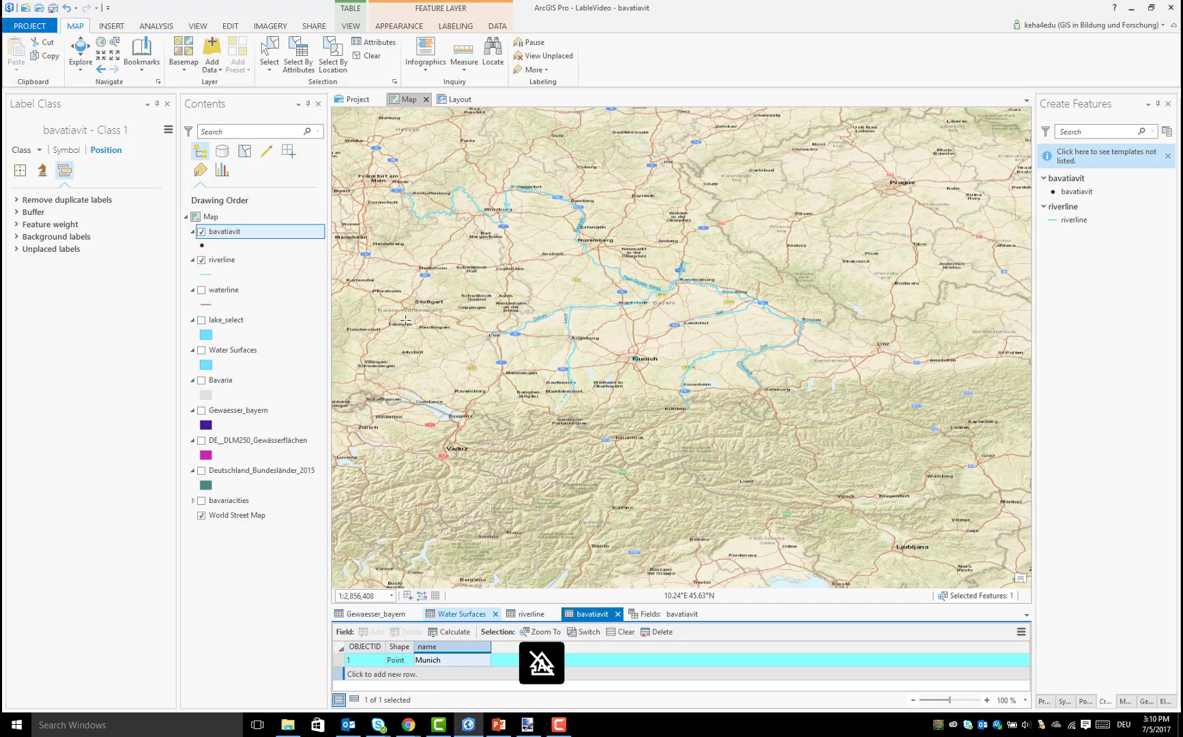
pyautogui.click(231, 26)
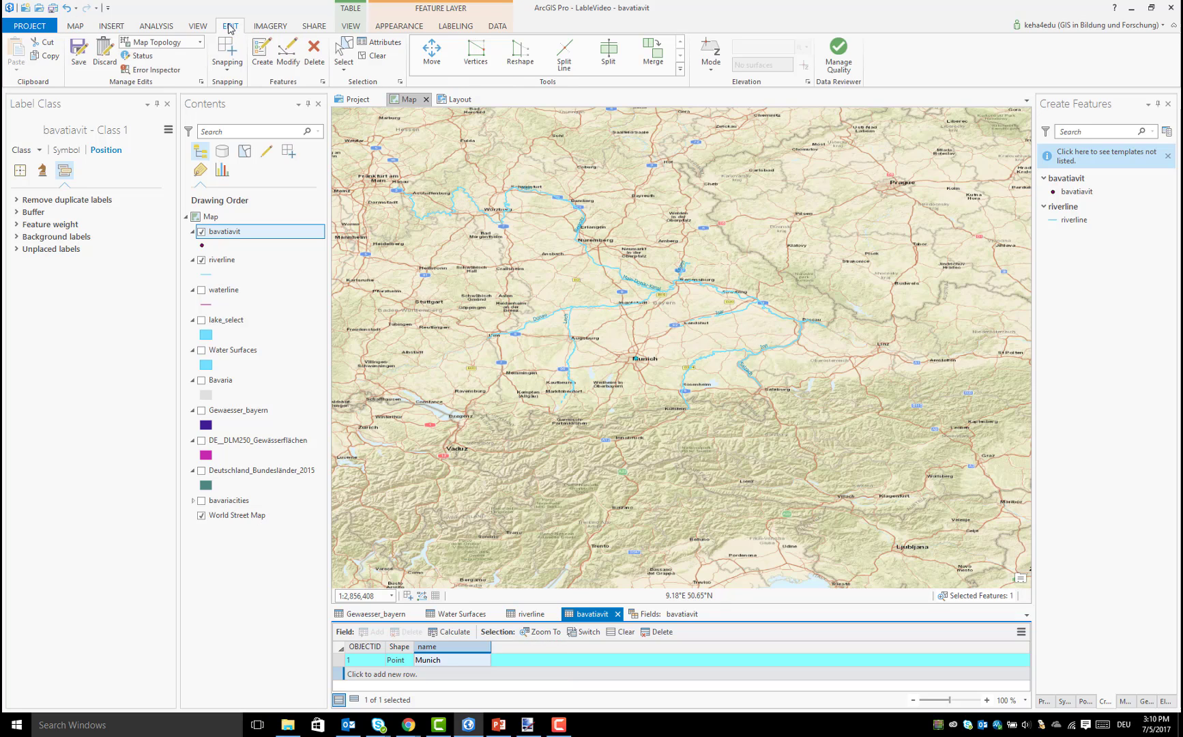
pyautogui.click(79, 55)
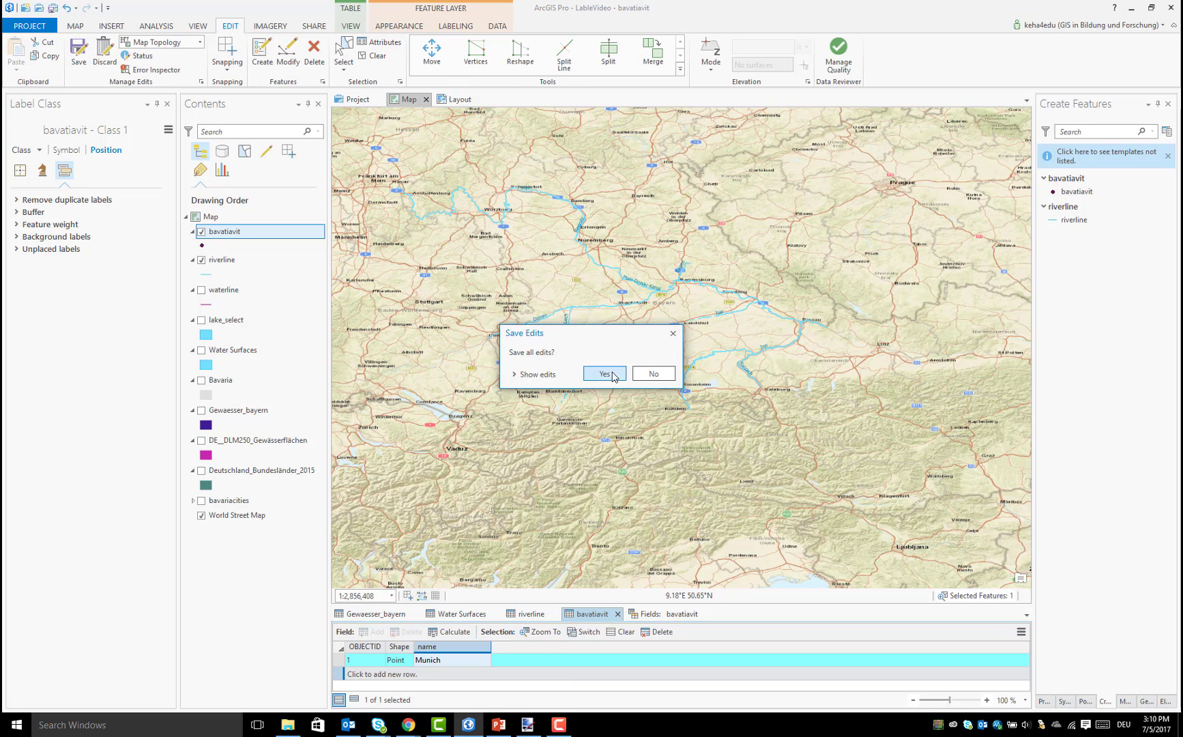
pyautogui.click(604, 375)
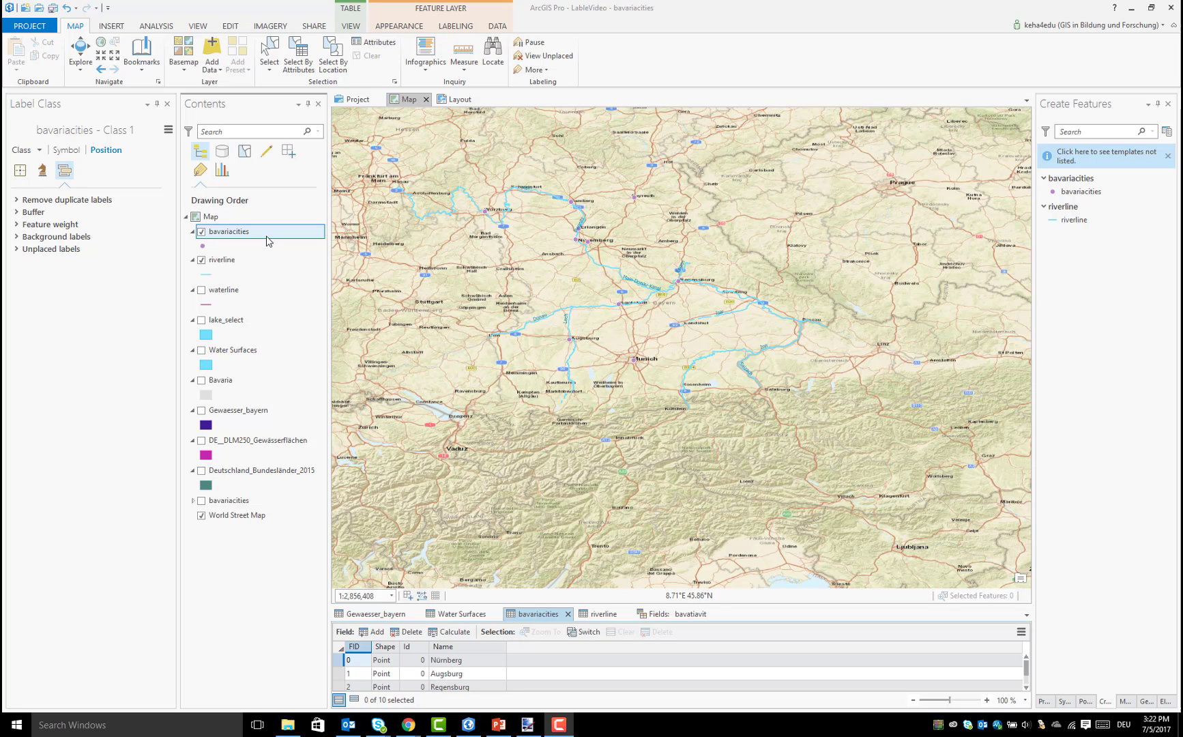
# Symbolize the bavariacities layer with unique values based on the Name field
pyautogui.click(244, 235)
pyautogui.rightClick(246, 235)
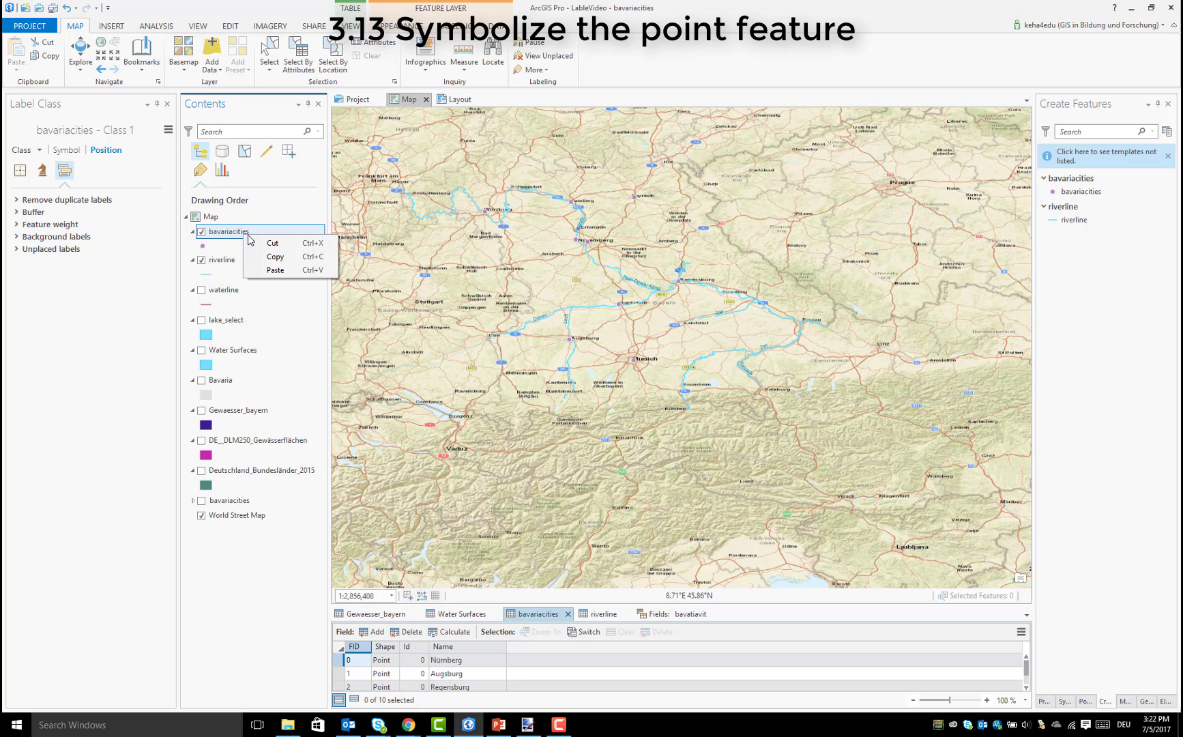
pyautogui.rightClick(262, 232)
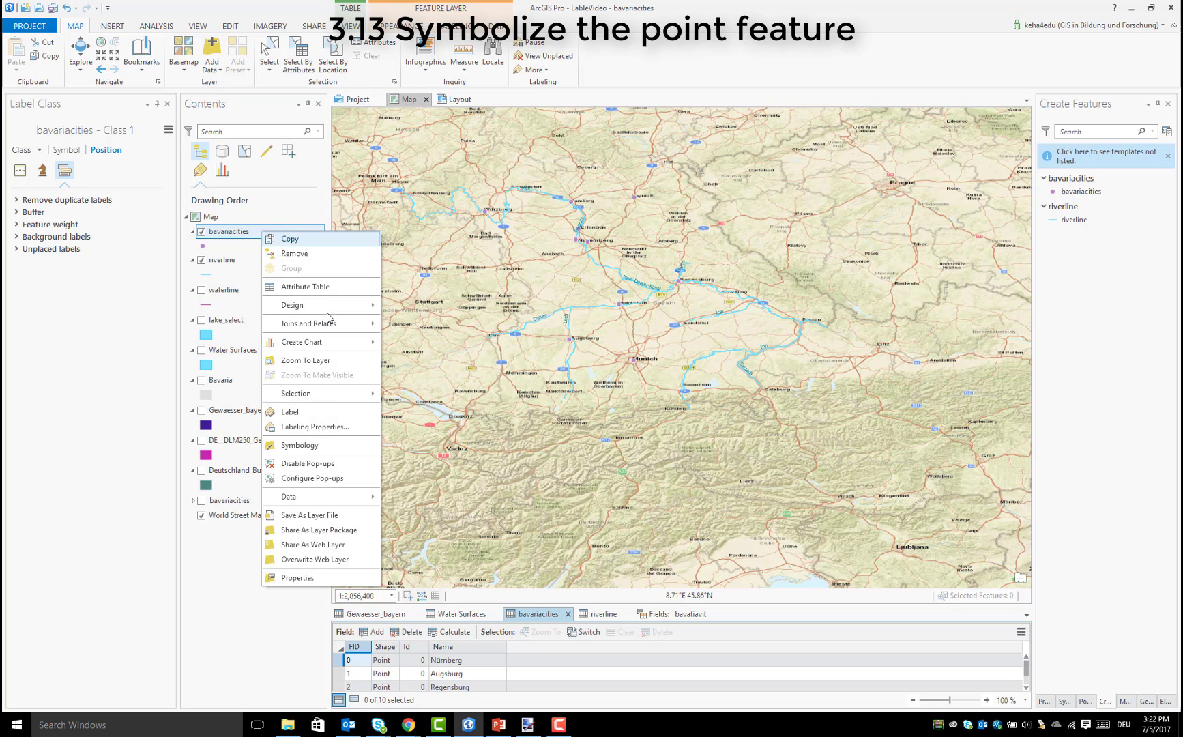
pyautogui.click(360, 448)
pyautogui.click(1105, 169)
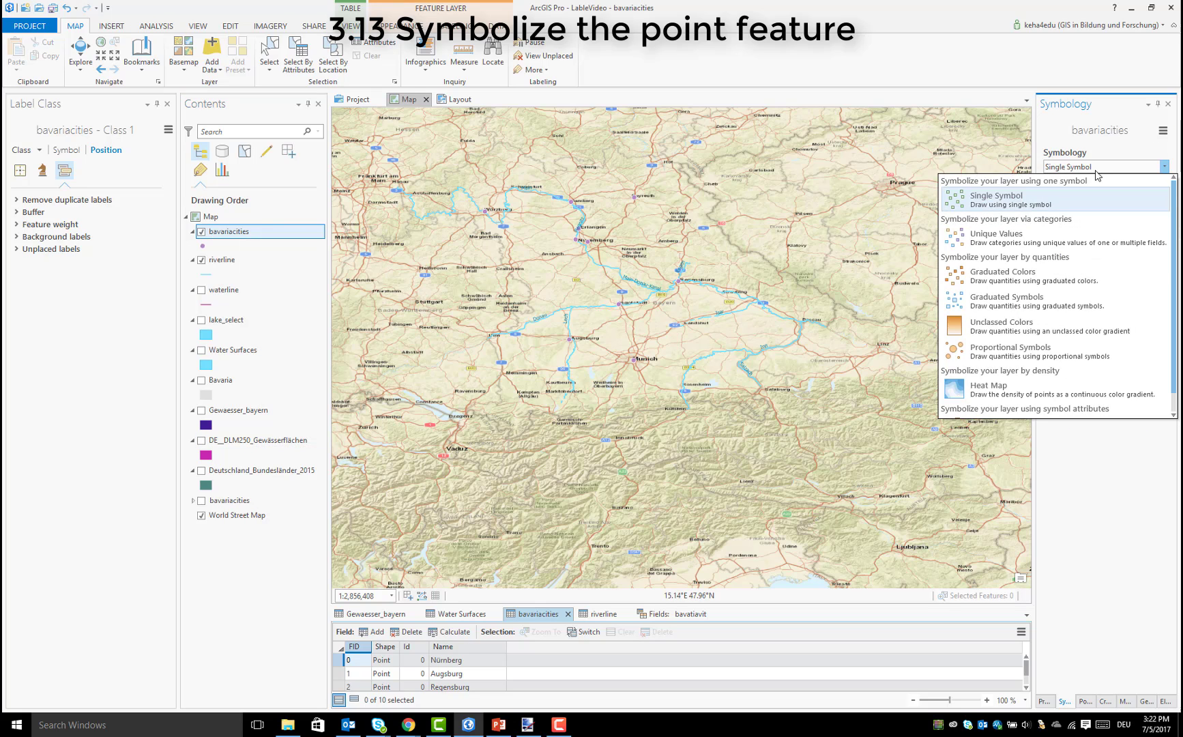
pyautogui.click(1034, 244)
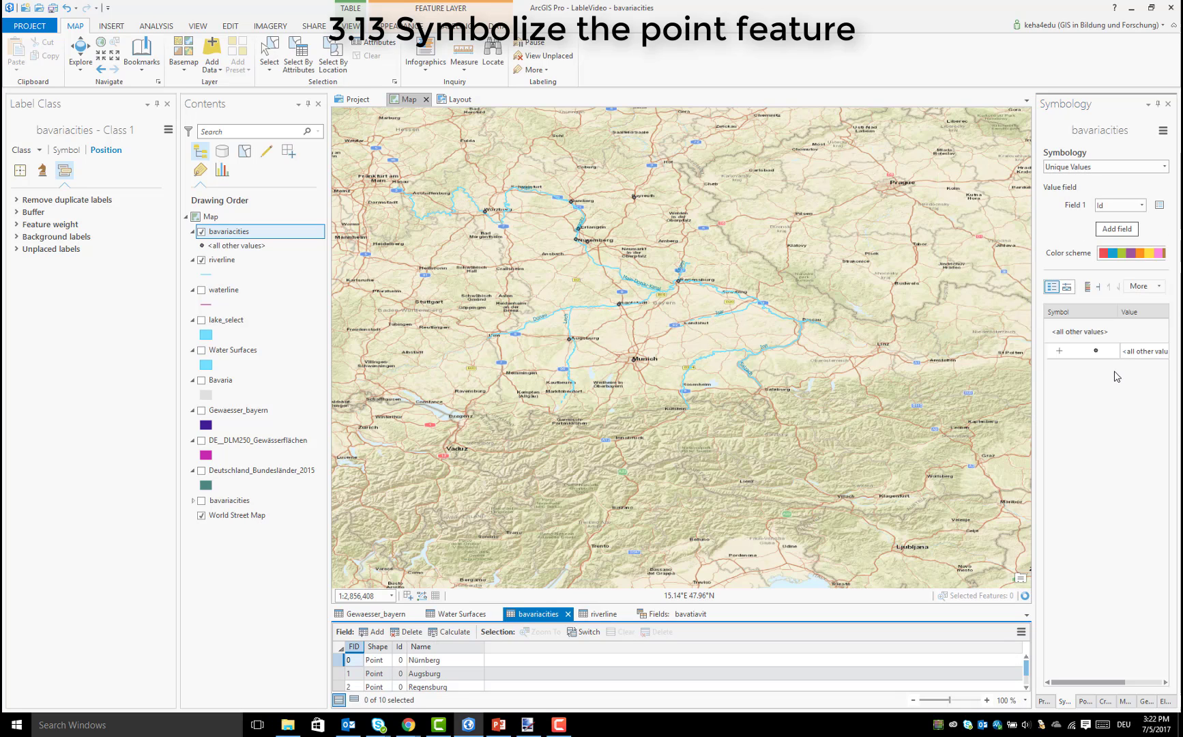
pyautogui.click(1141, 204)
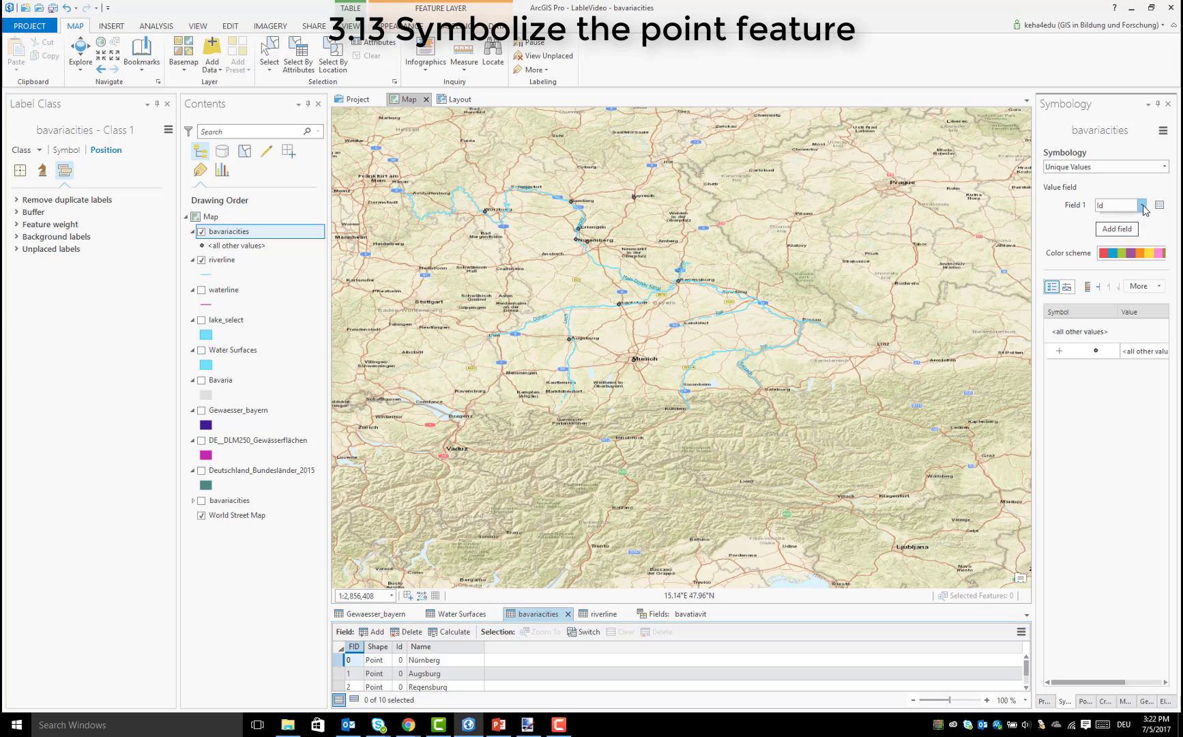
pyautogui.click(1120, 238)
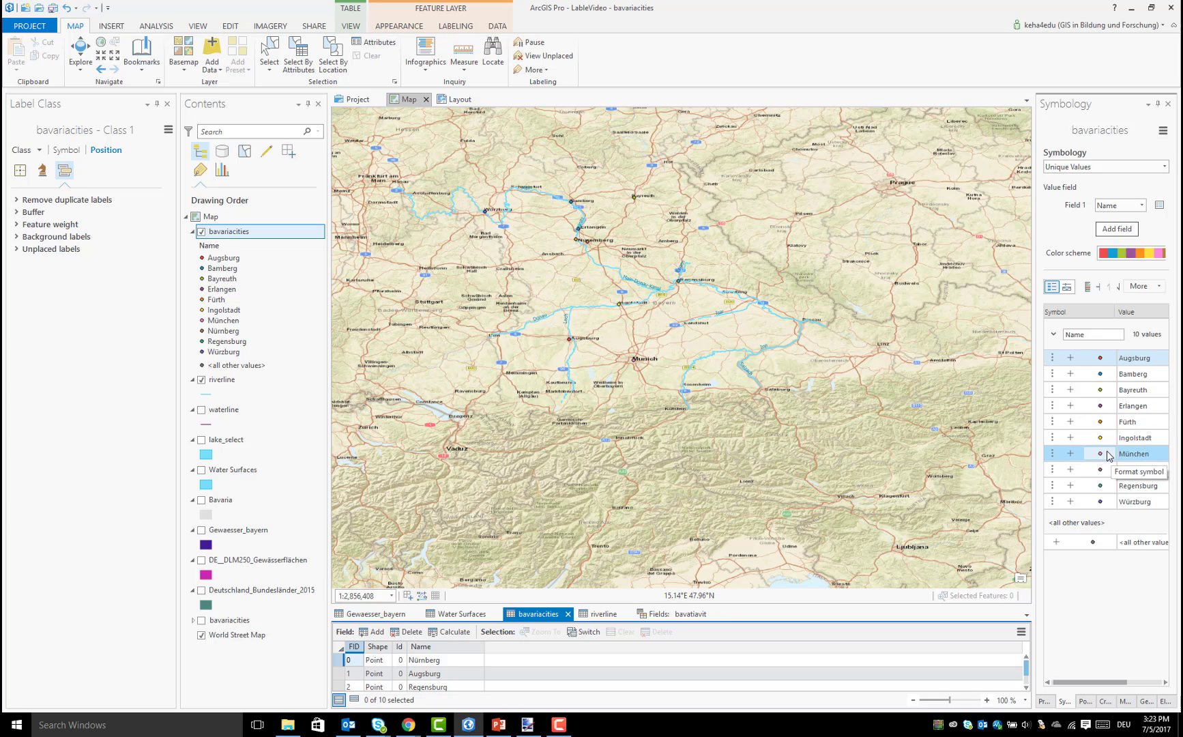
# Group all cities except München into one symbol class and give München the red Circle 5 symbol
pyautogui.click(1059, 440)
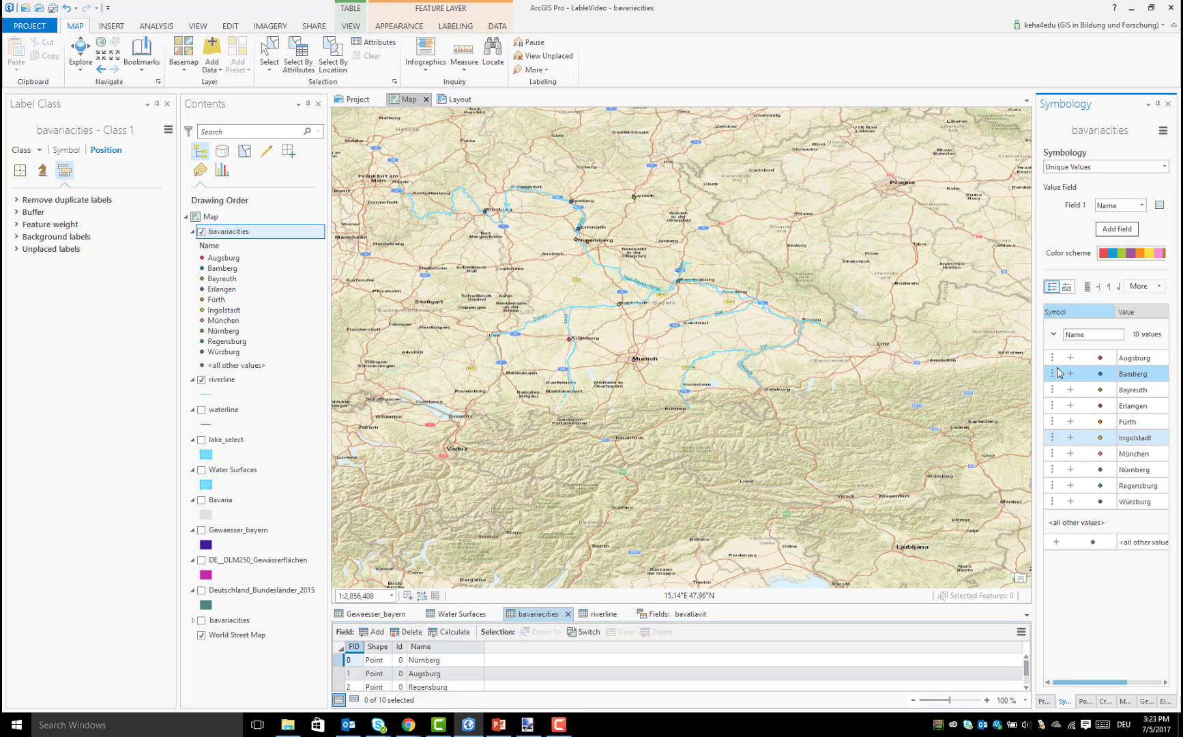
pyautogui.moveTo(1051, 367); pyautogui.dragTo(1054, 509)
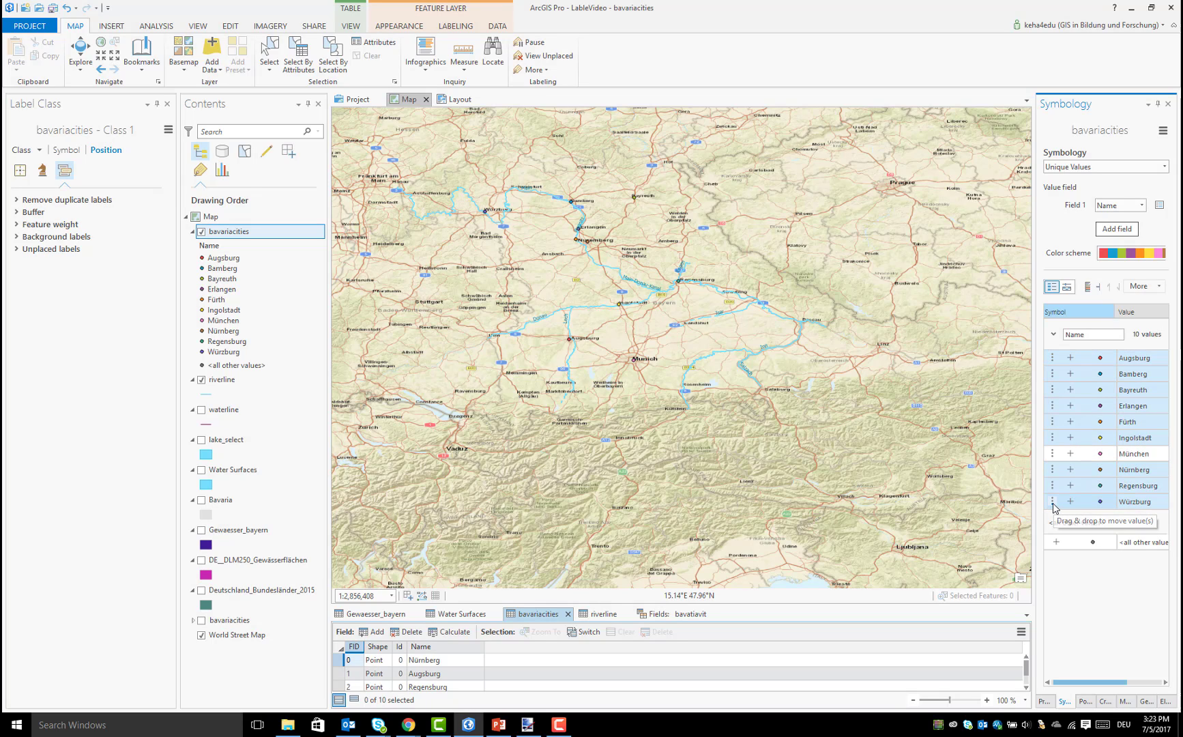
pyautogui.rightClick(1054, 508)
pyautogui.click(1090, 566)
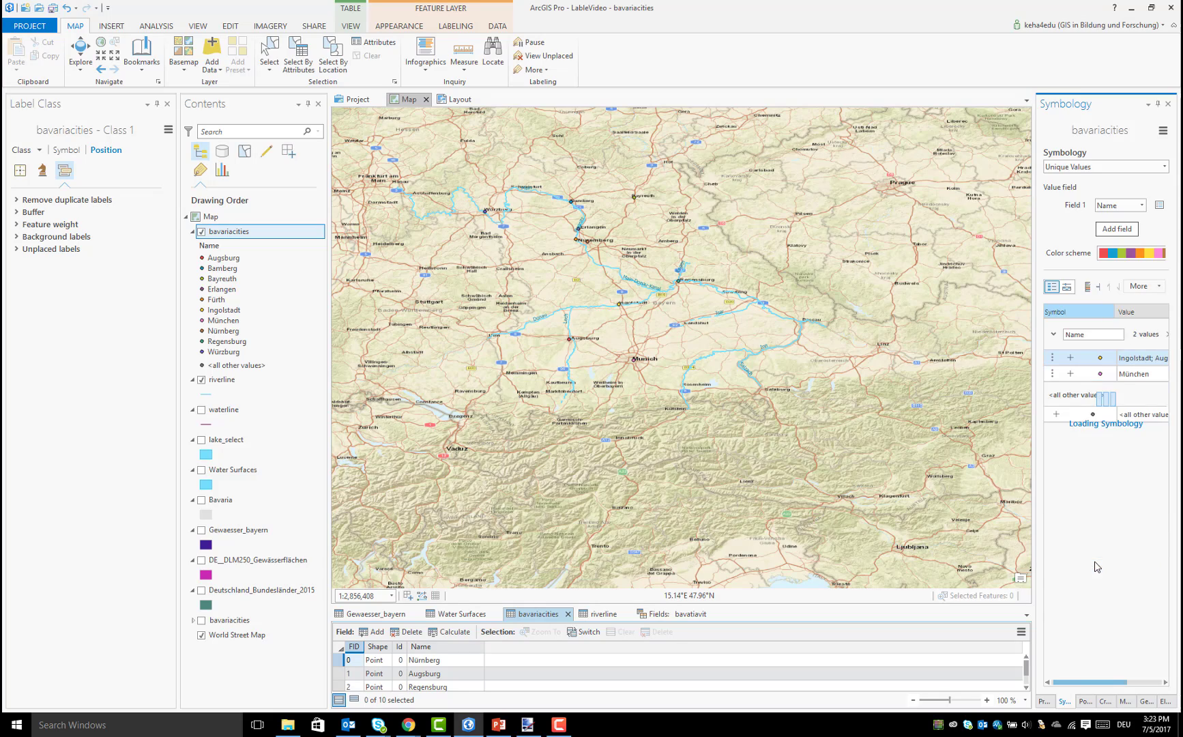
pyautogui.click(1100, 376)
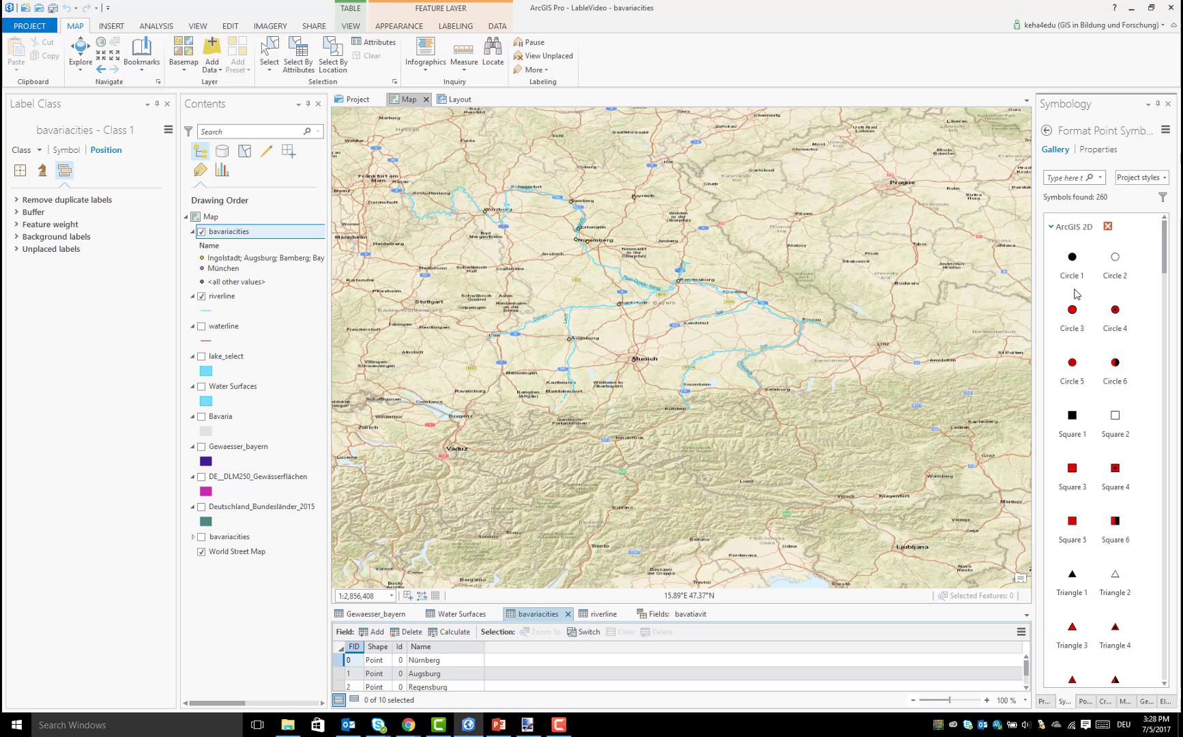
pyautogui.click(1072, 368)
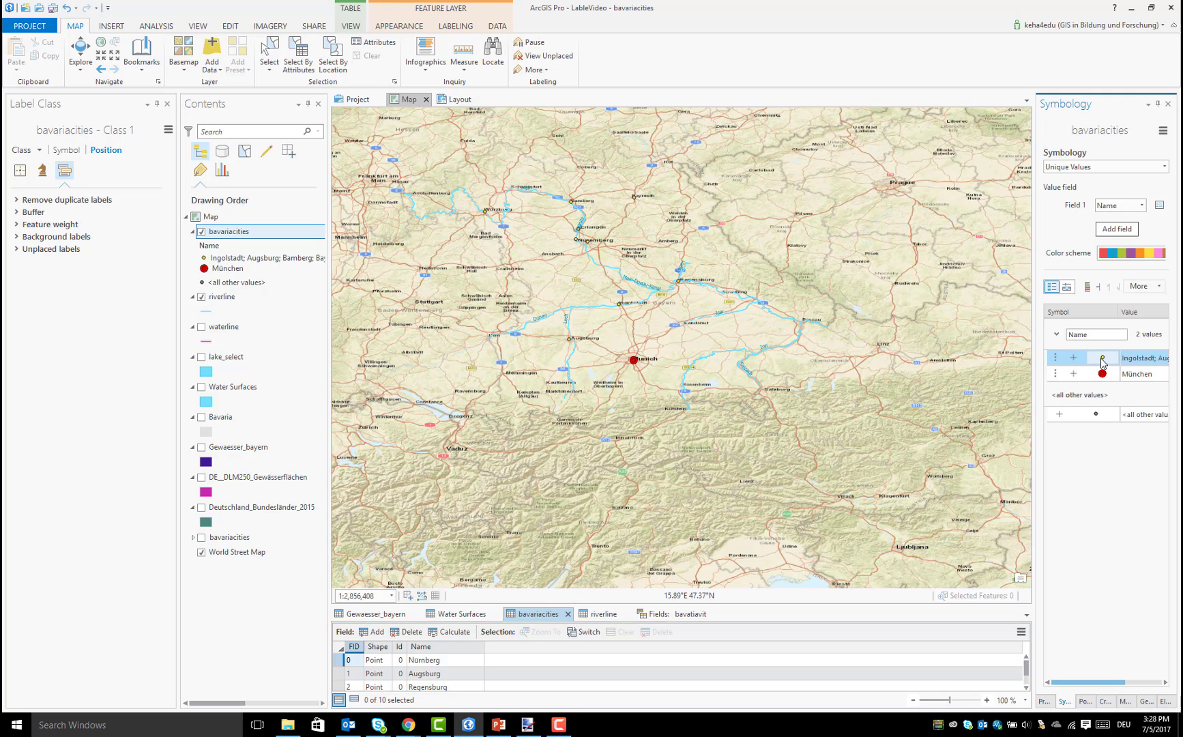
# Format the grouped cities' point symbol with a red fill, no outline color and a size of 8 pt, and apply it
pyautogui.click(1101, 357)
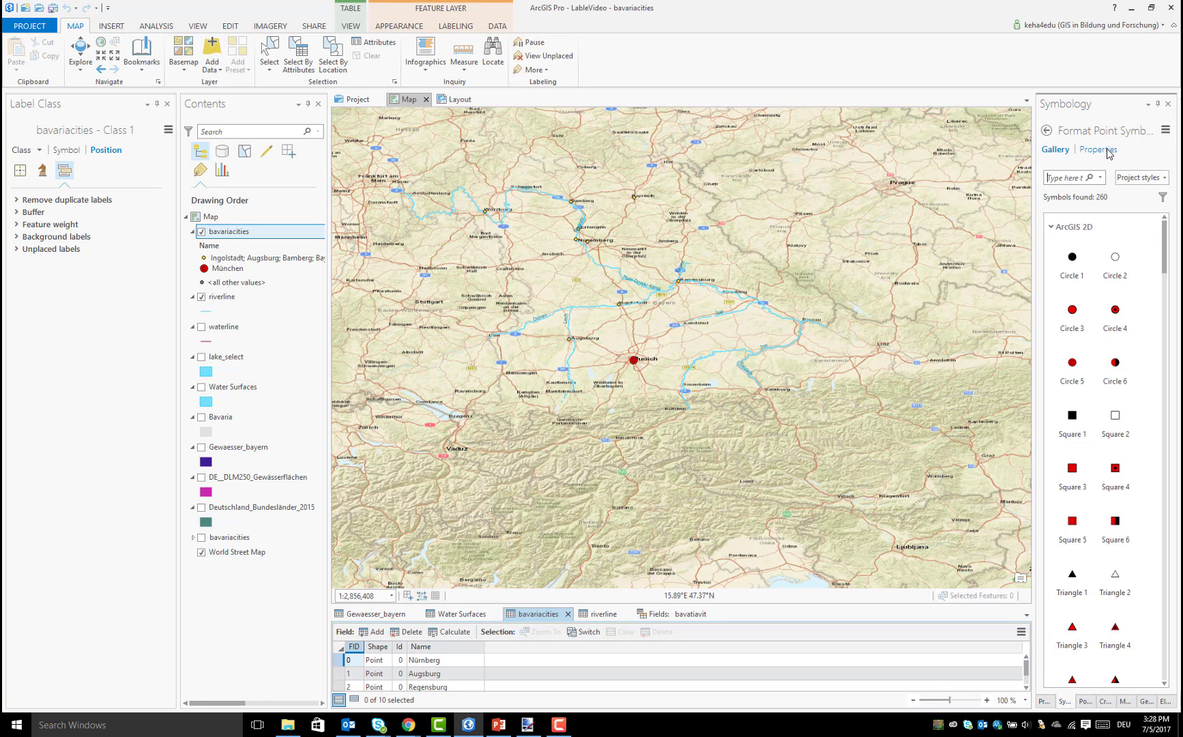
pyautogui.click(1162, 294)
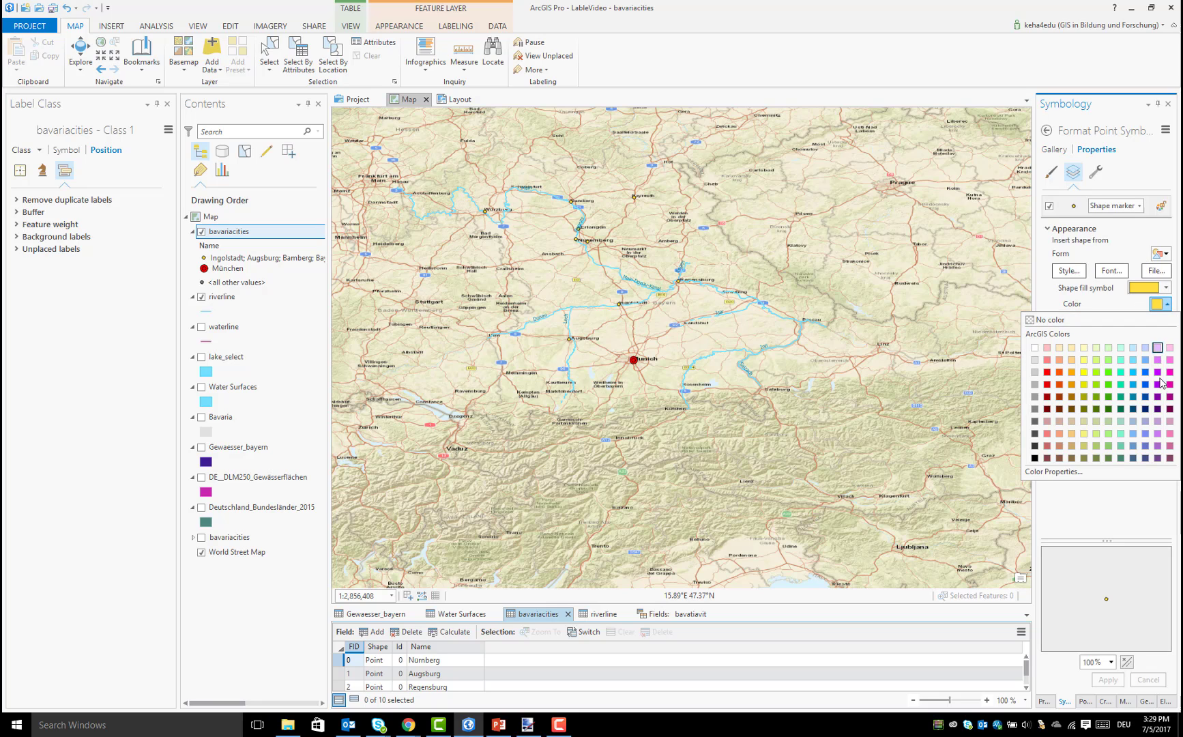
pyautogui.click(1054, 390)
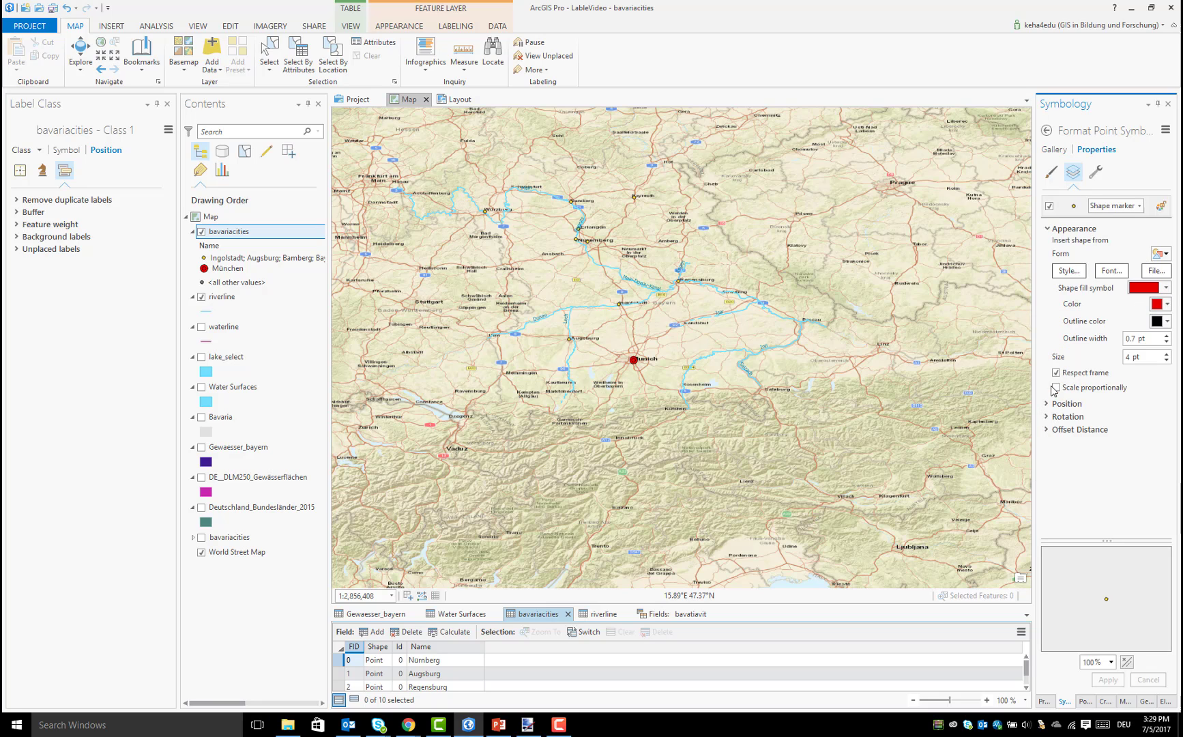
pyautogui.click(1167, 321)
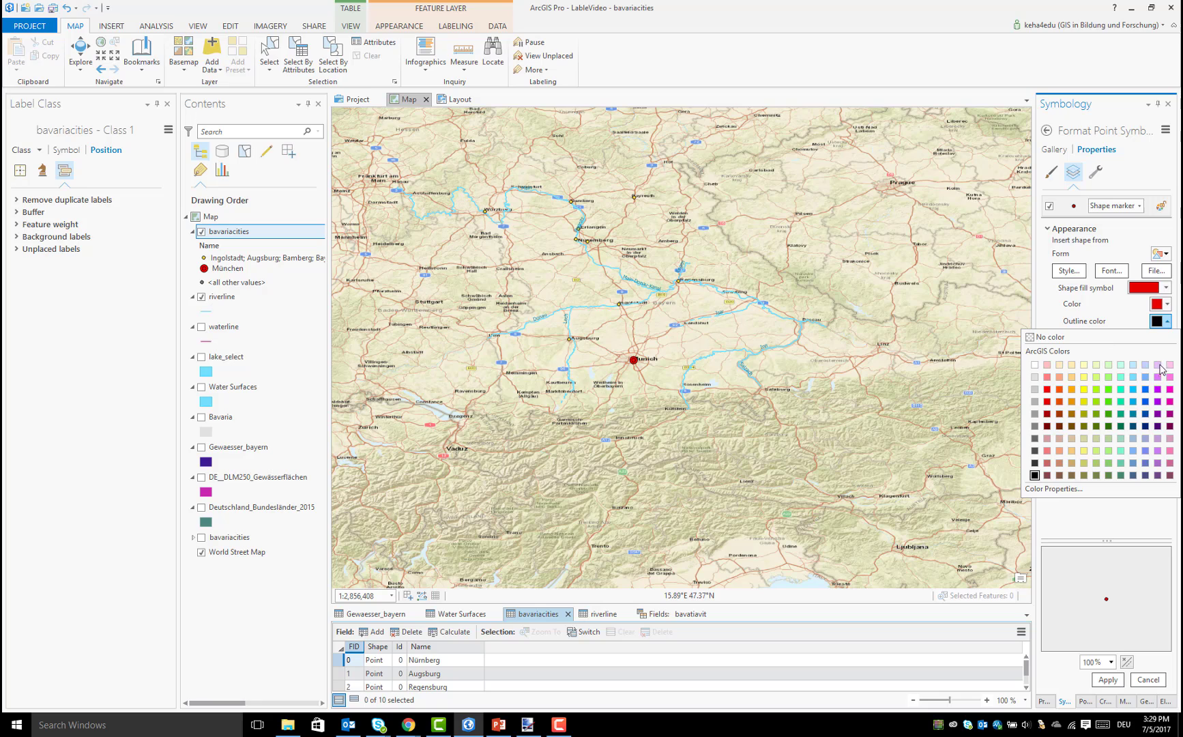
pyautogui.click(1138, 338)
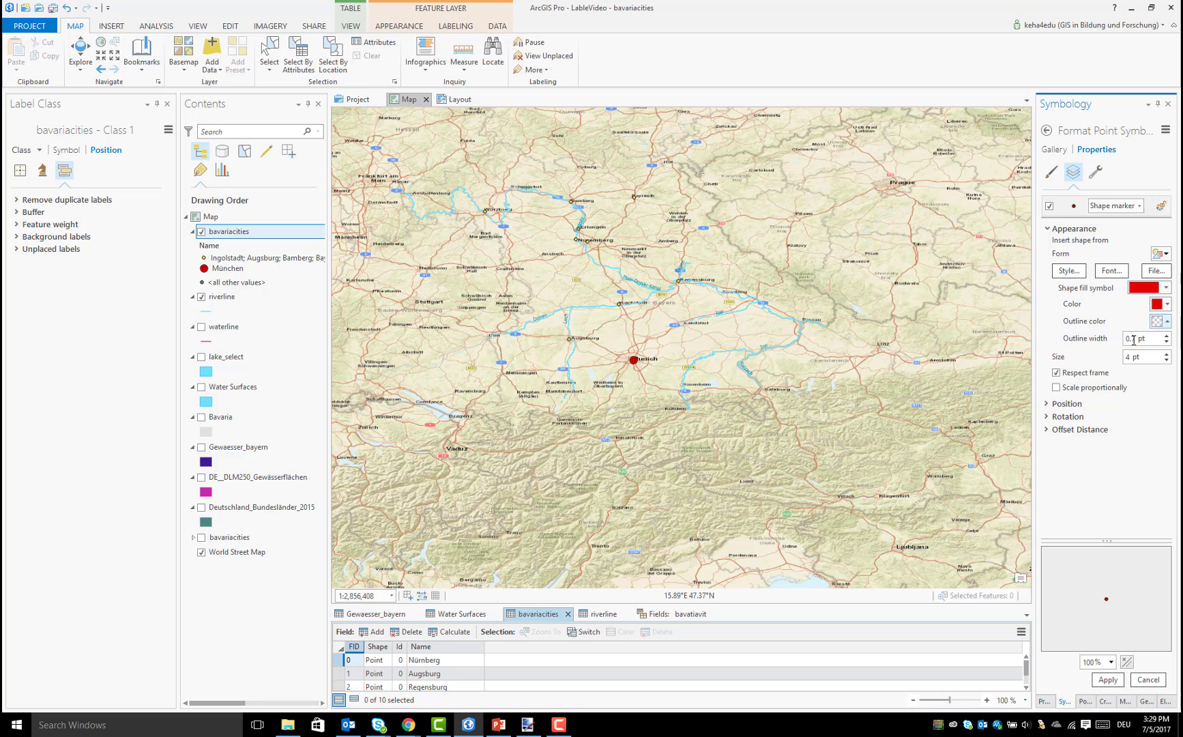
pyautogui.click(1165, 354)
pyautogui.click(1165, 354)
pyautogui.click(1108, 680)
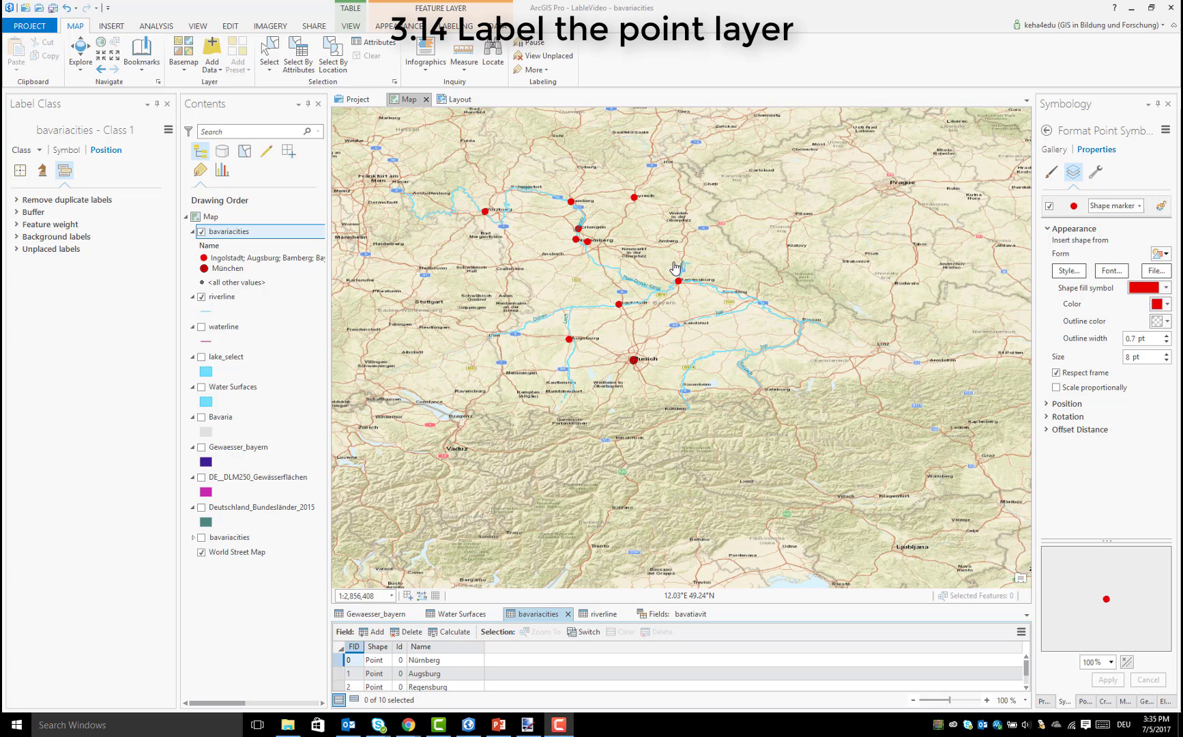
# Set the bavariacities label text to Arial, 8 pt, in dark gray and apply the changes
pyautogui.rightClick(245, 233)
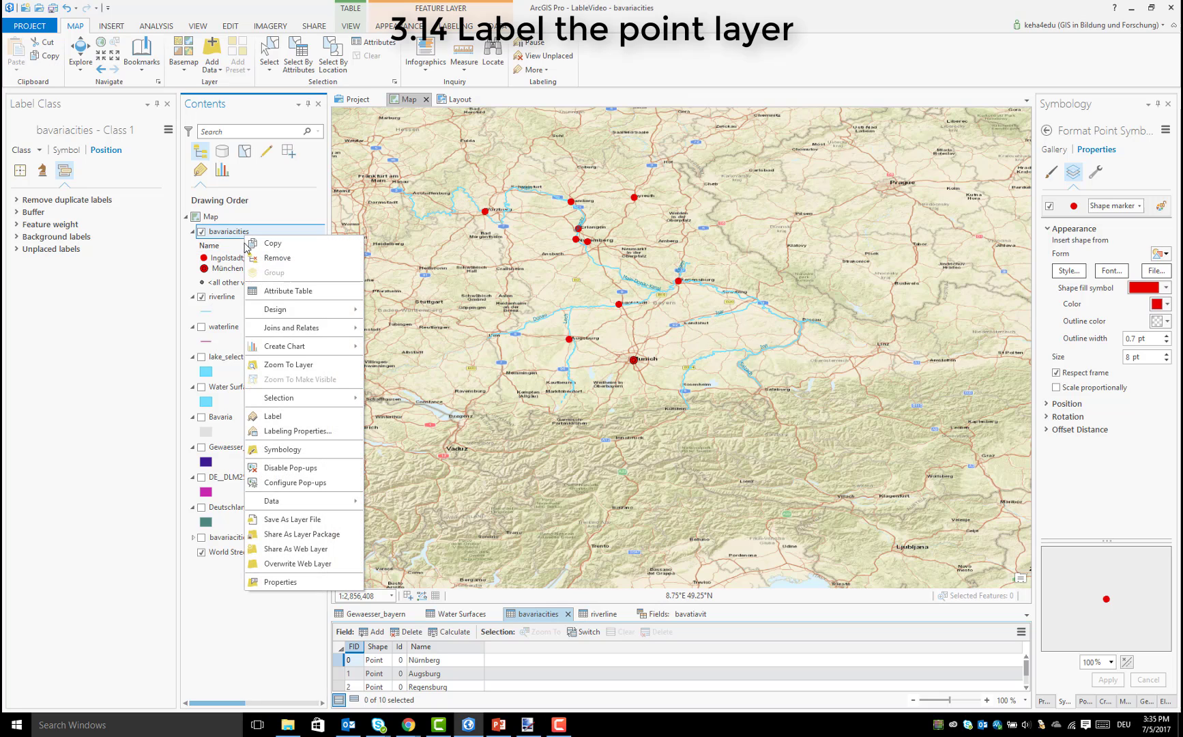
pyautogui.click(328, 431)
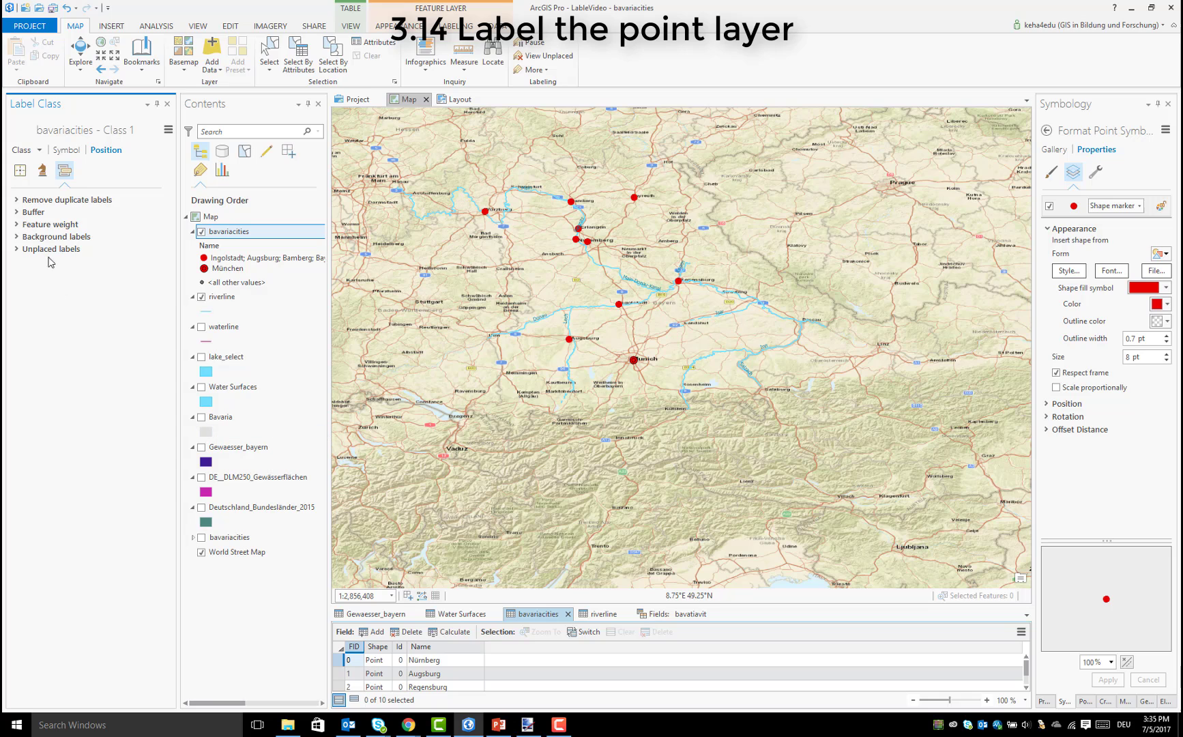
pyautogui.click(66, 150)
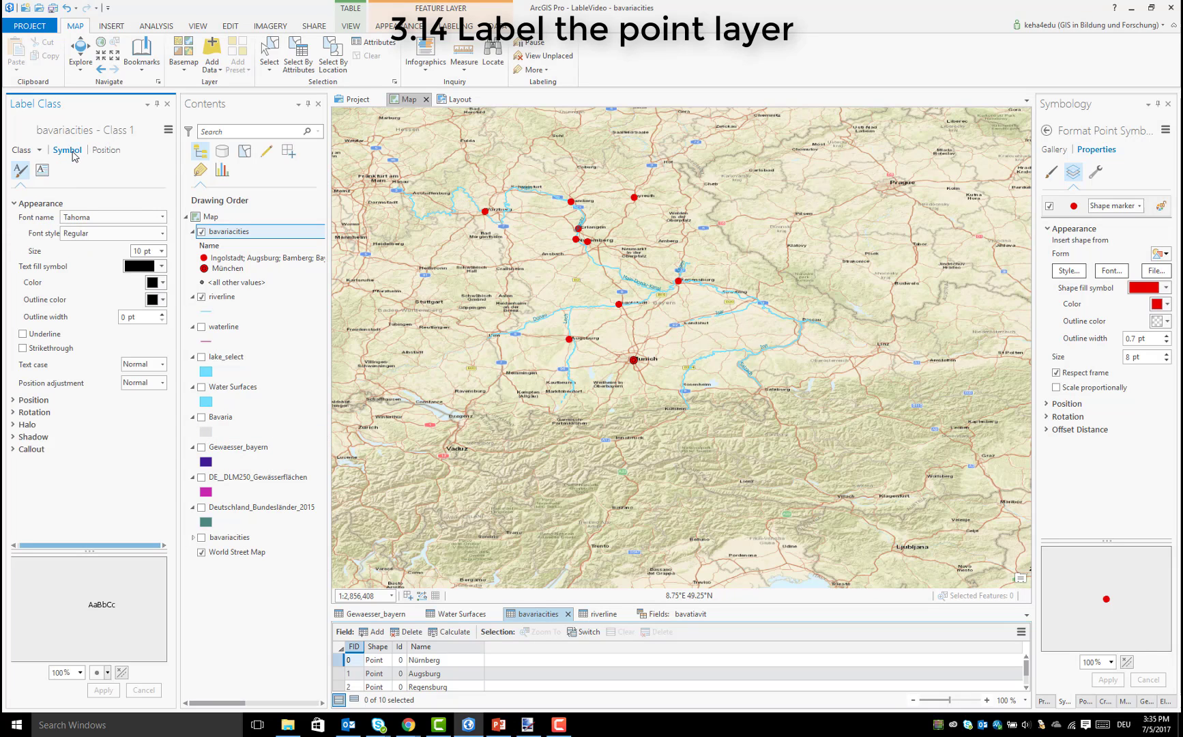
pyautogui.click(161, 217)
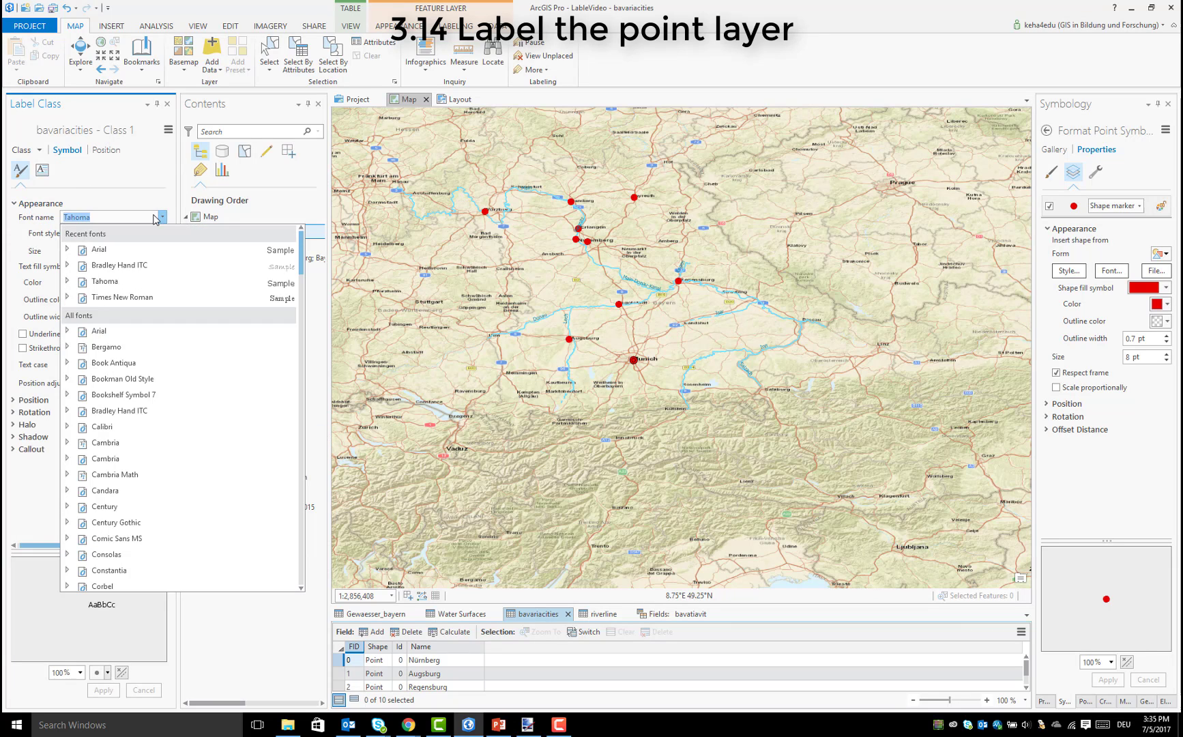
pyautogui.click(135, 251)
pyautogui.click(163, 251)
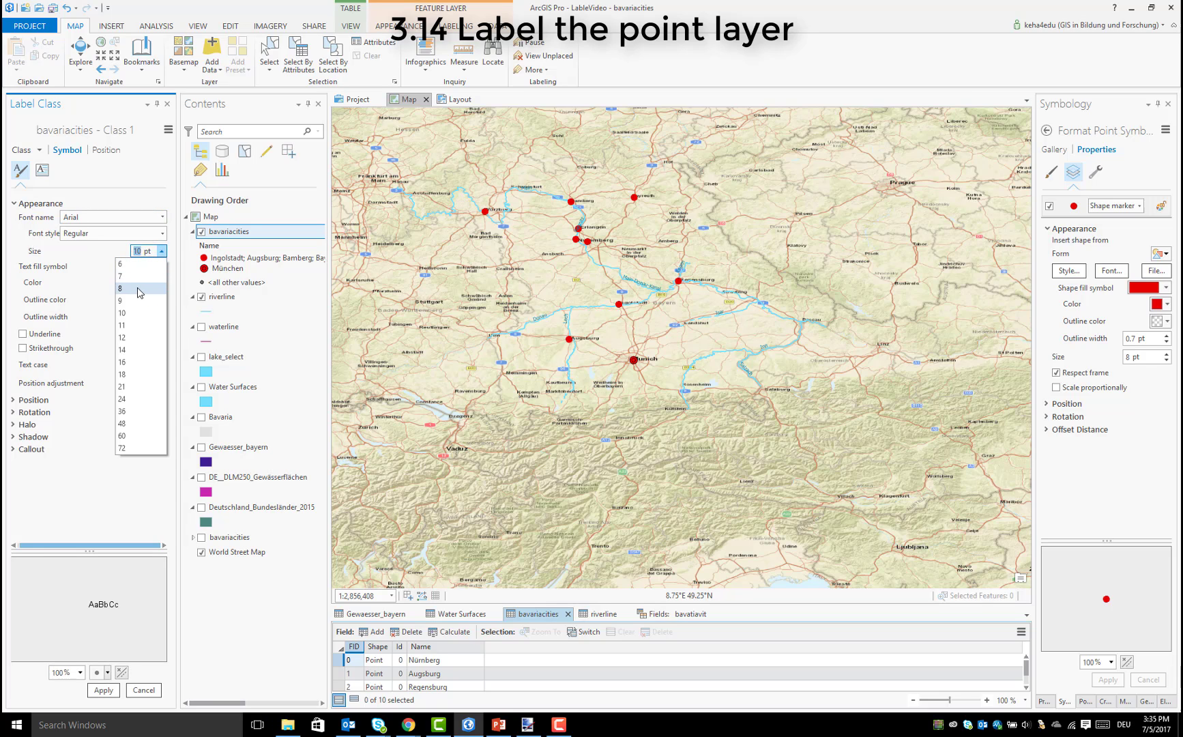
pyautogui.click(162, 286)
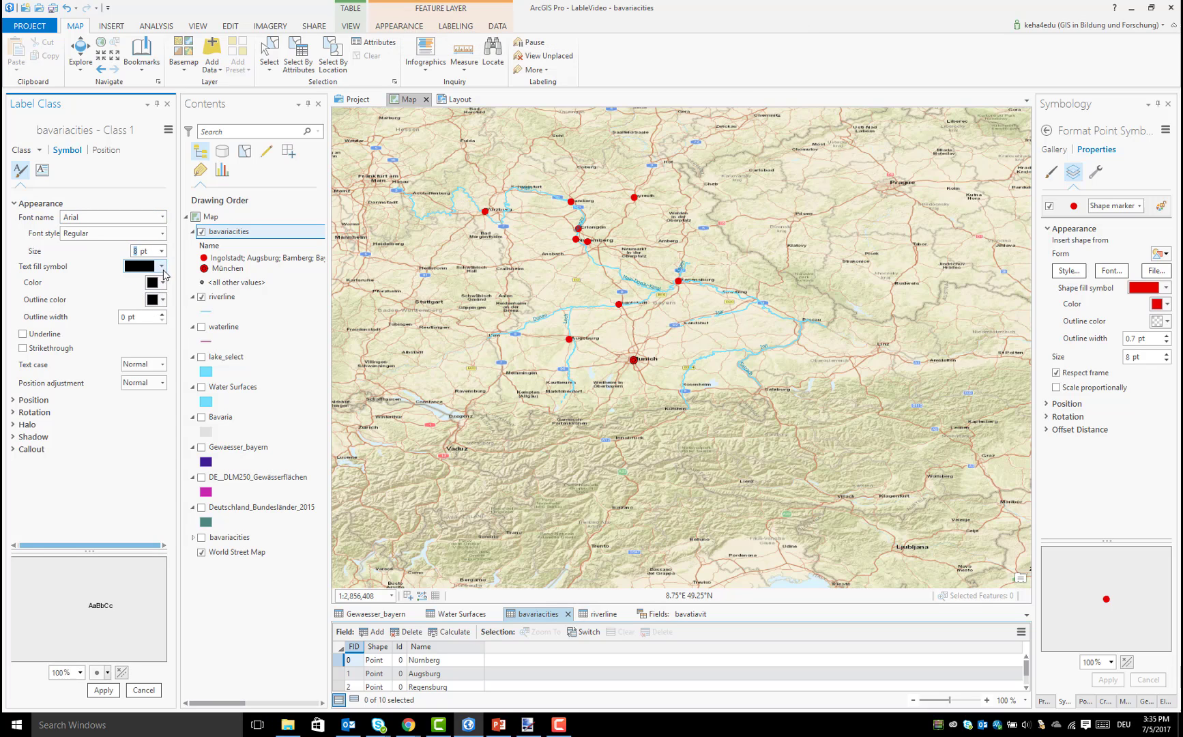
pyautogui.click(164, 282)
pyautogui.click(163, 417)
pyautogui.click(103, 690)
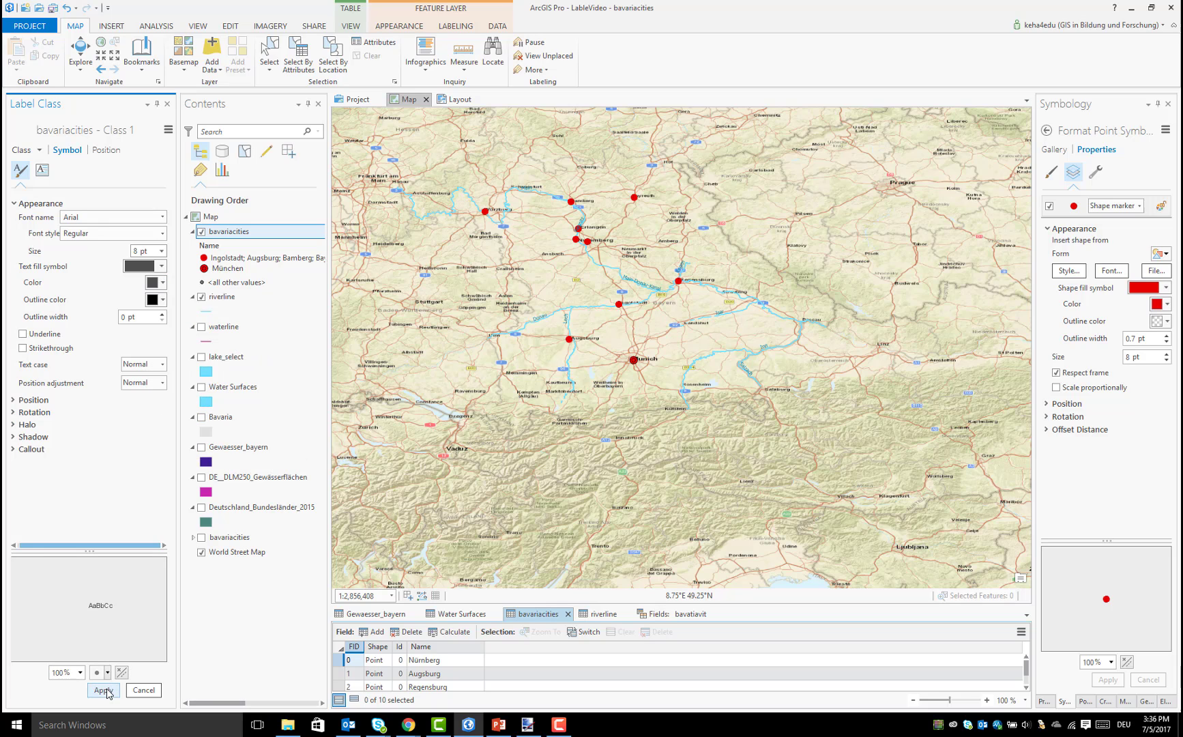
# Turn on labels for the bavariacities layer and show its label placement settings
pyautogui.rightClick(217, 235)
pyautogui.click(259, 418)
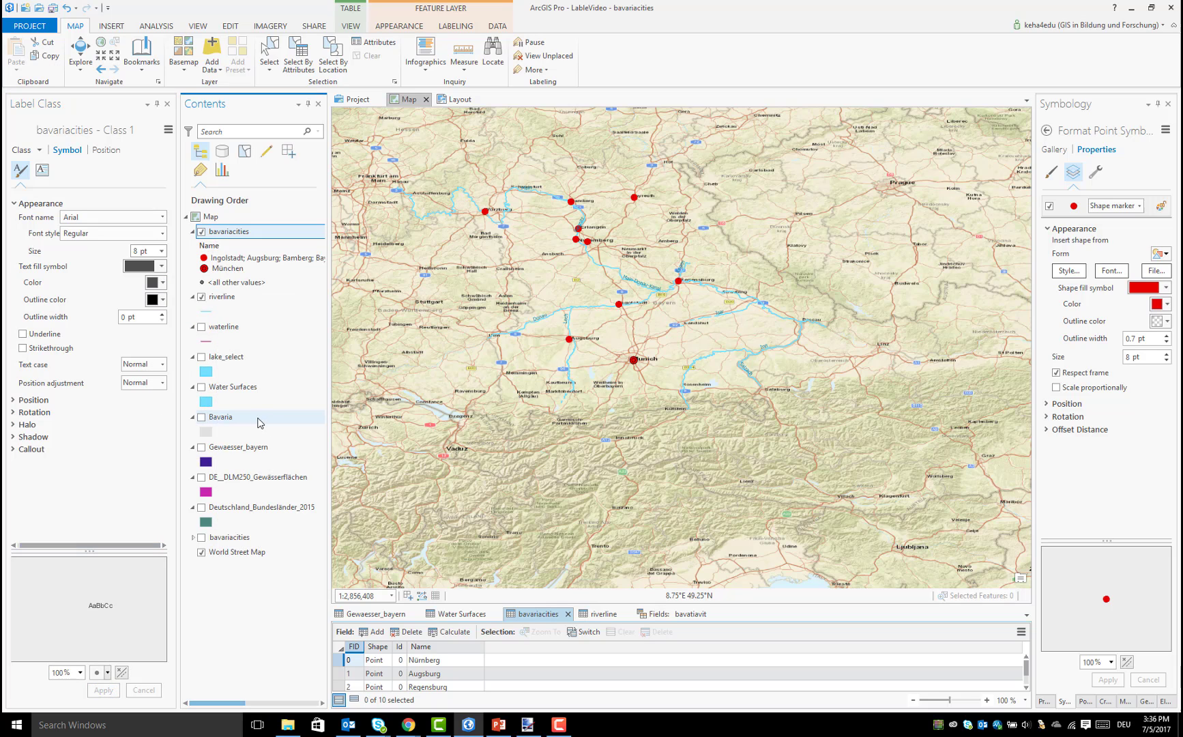
pyautogui.click(106, 150)
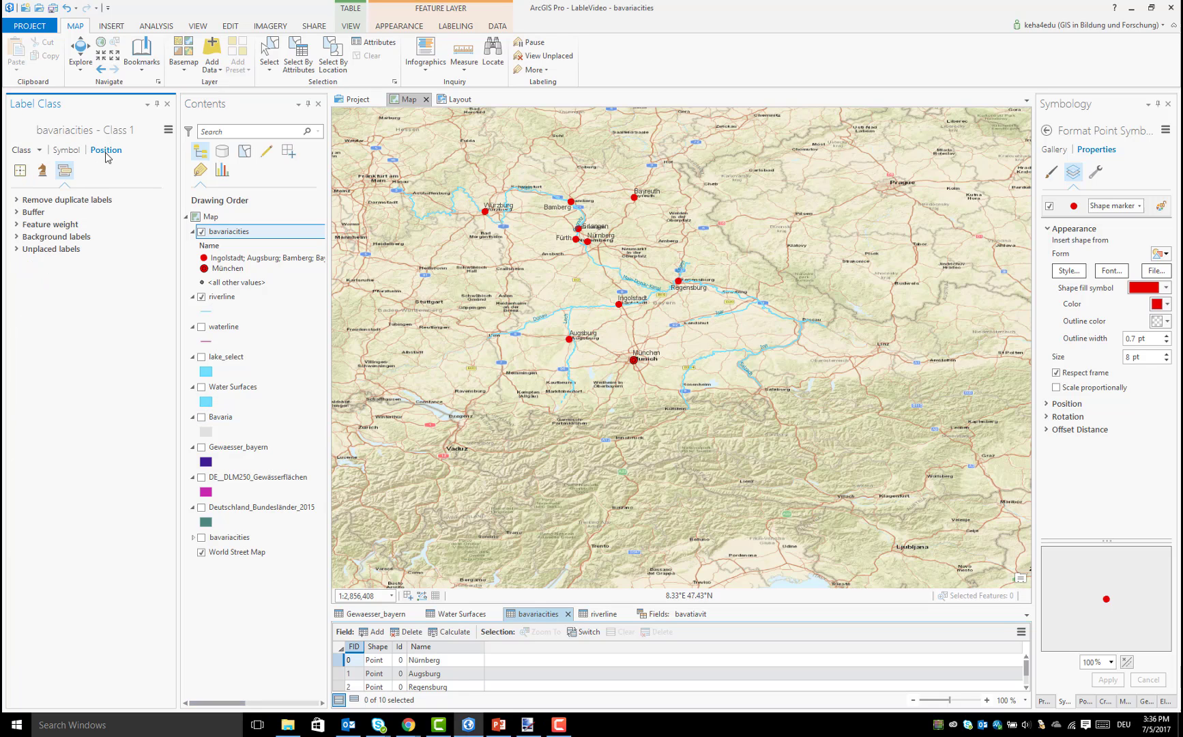
pyautogui.click(20, 170)
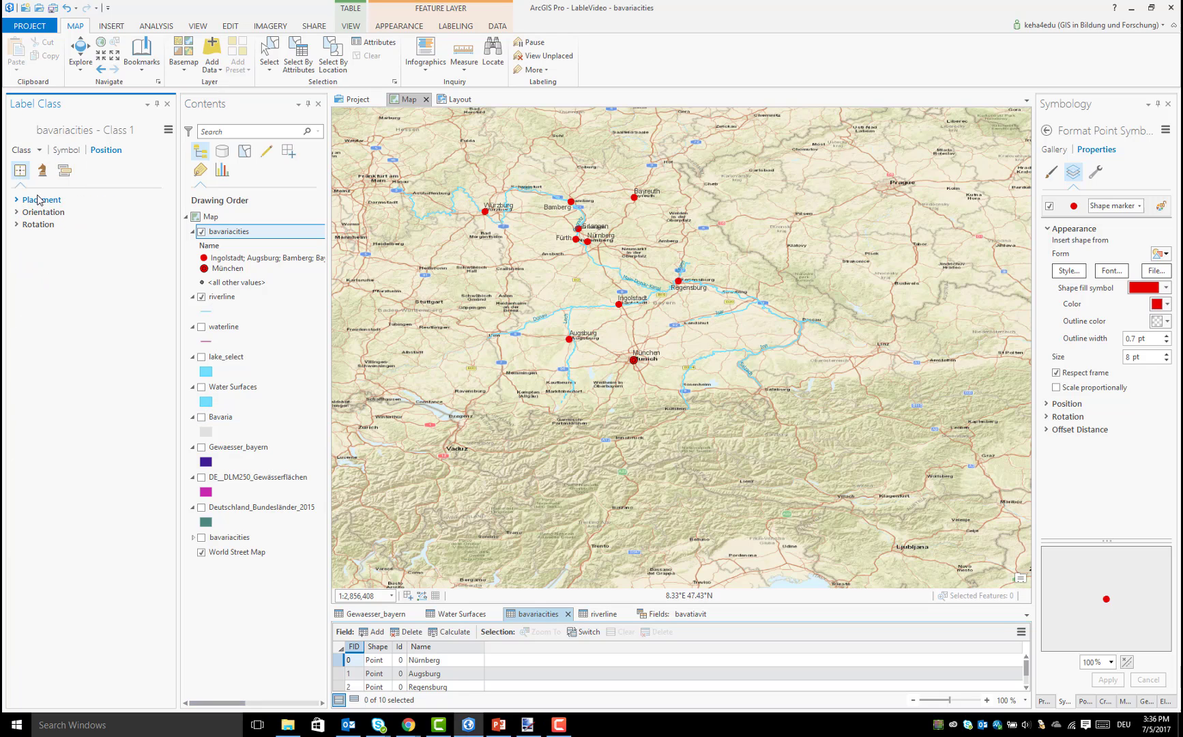
pyautogui.click(39, 200)
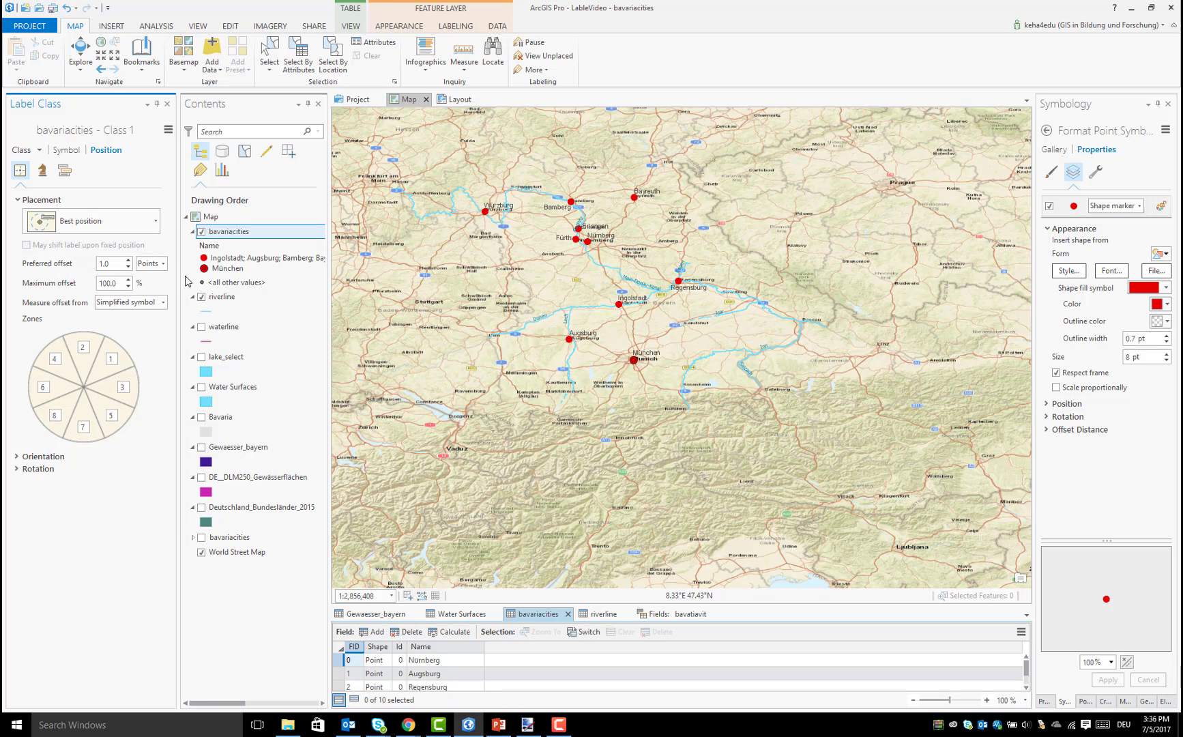
# Remove the World Street Map basemap, make the lake_select layer visible and check the labels on the map
pyautogui.rightClick(216, 560)
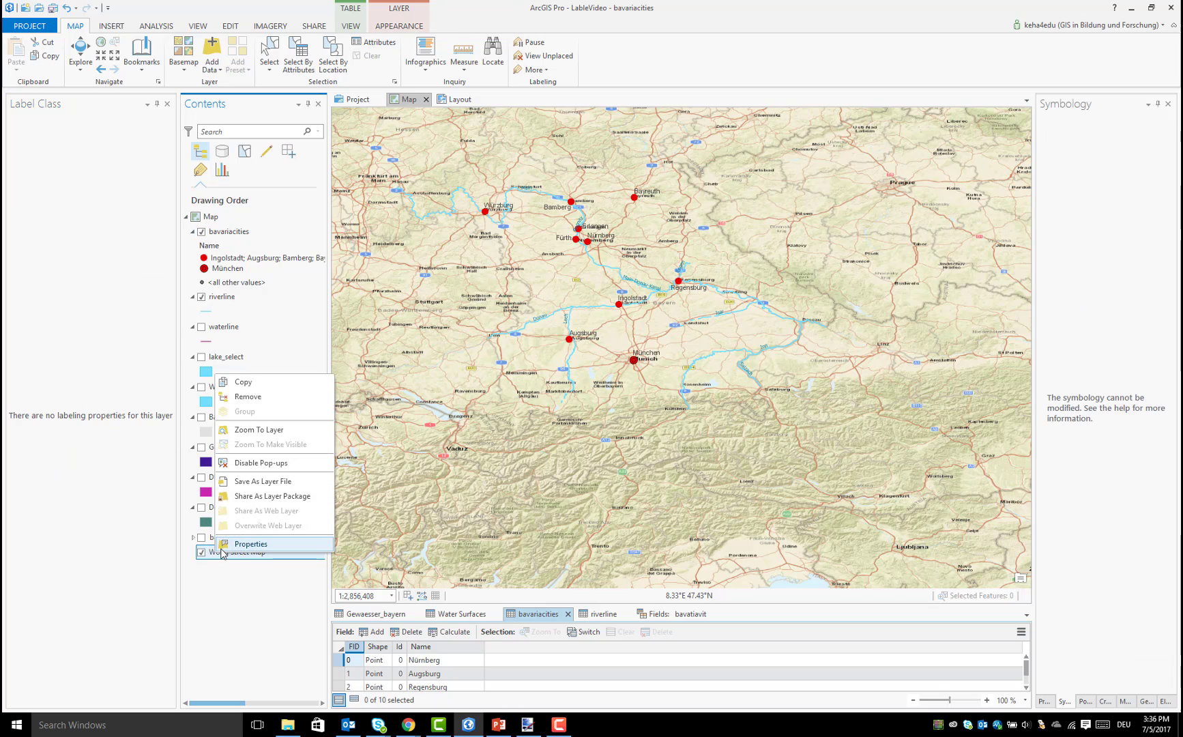
pyautogui.click(239, 396)
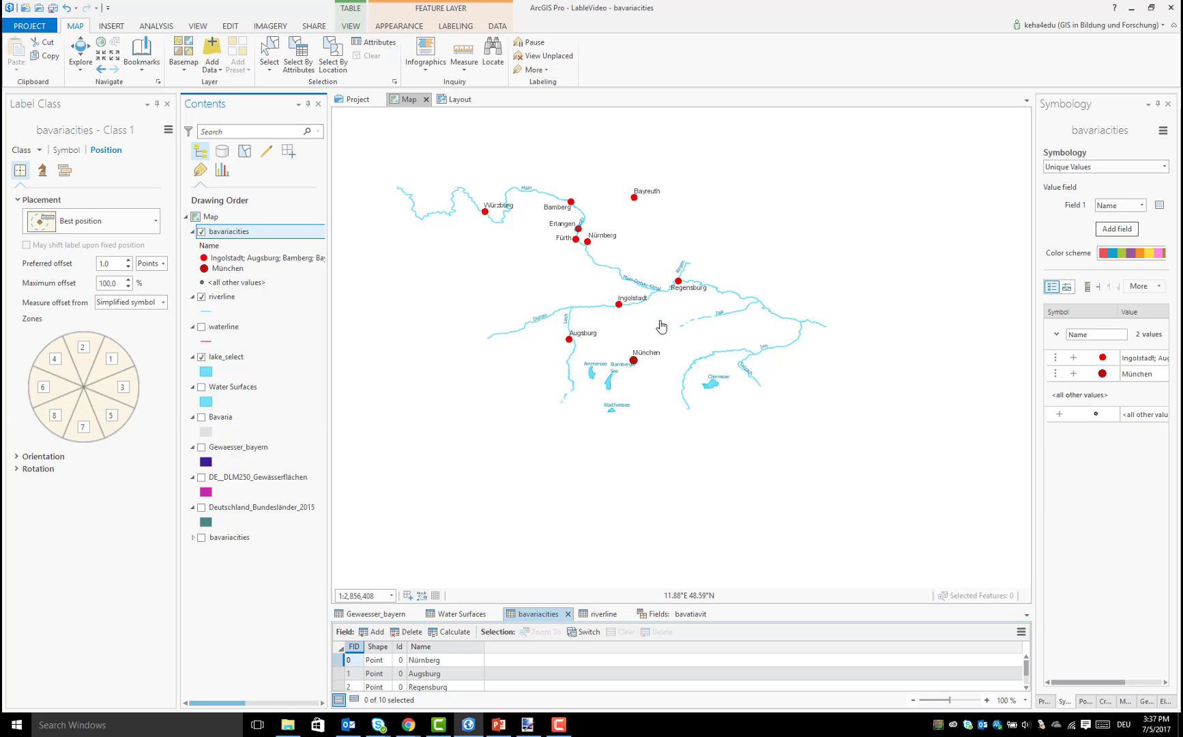
pyautogui.scroll(2, 679, 269)
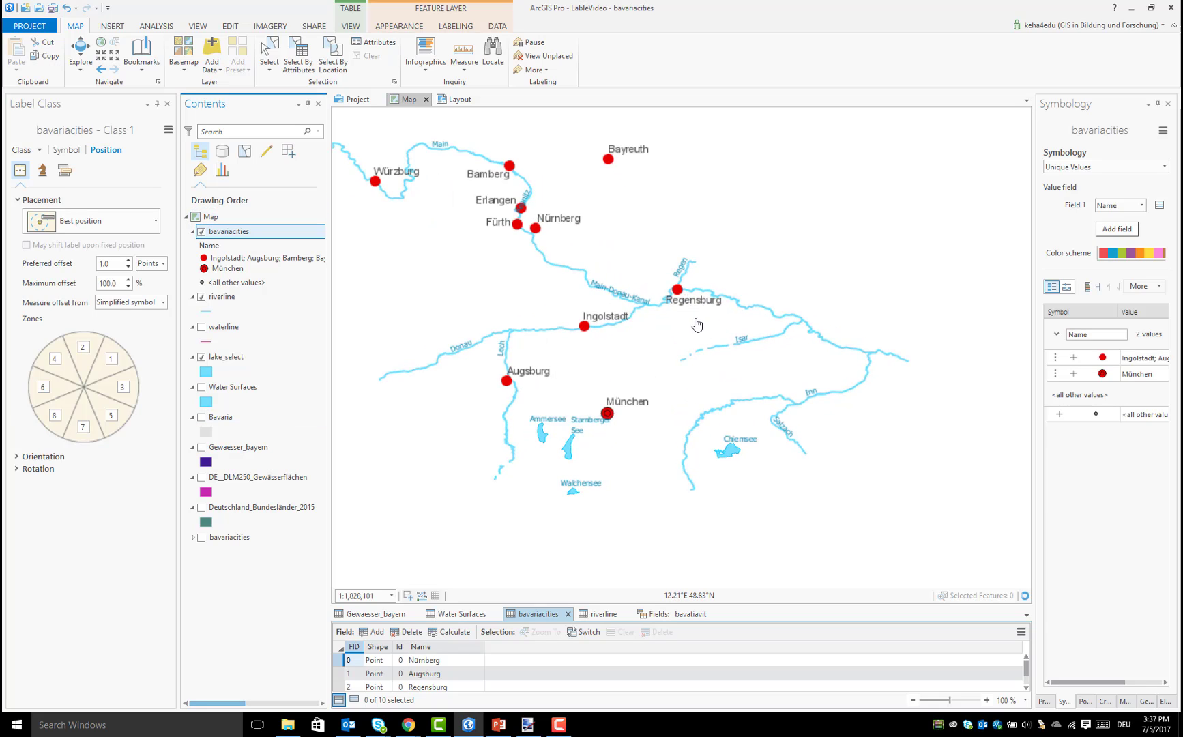
pyautogui.scroll(-2, 695, 322)
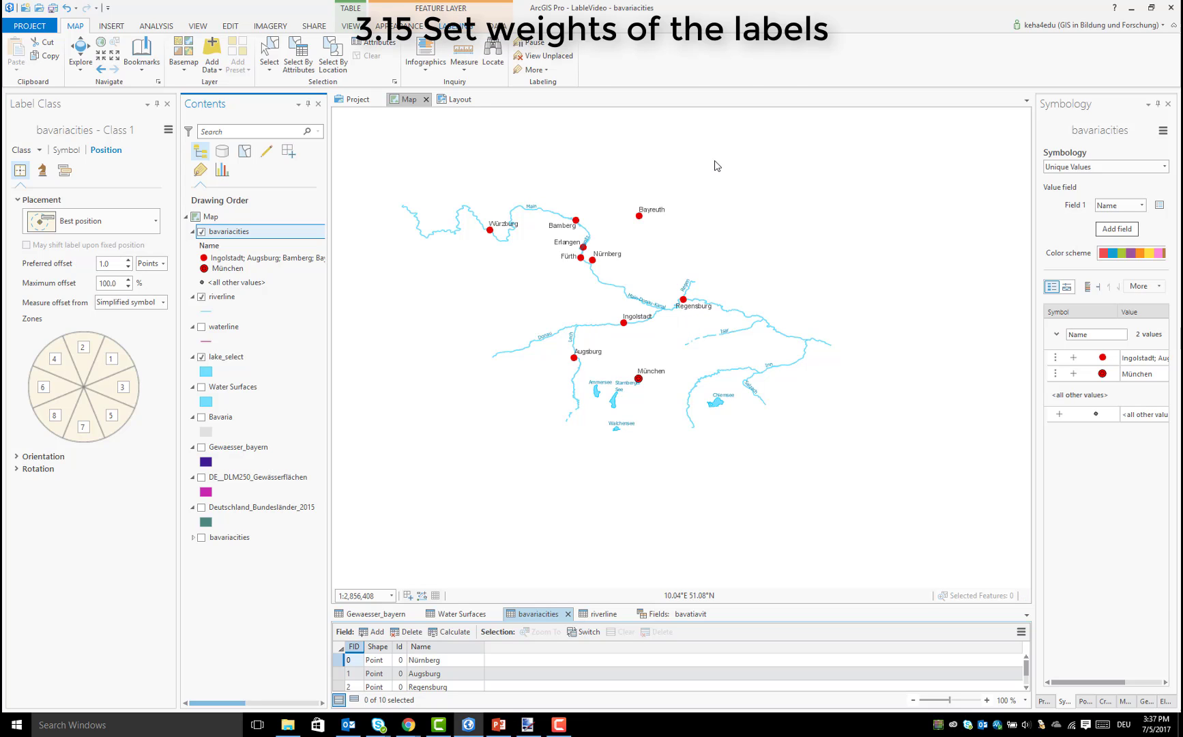
# Open the label weight ranking and set the feature weight of the first bavariacities class to 1000
pyautogui.click(456, 26)
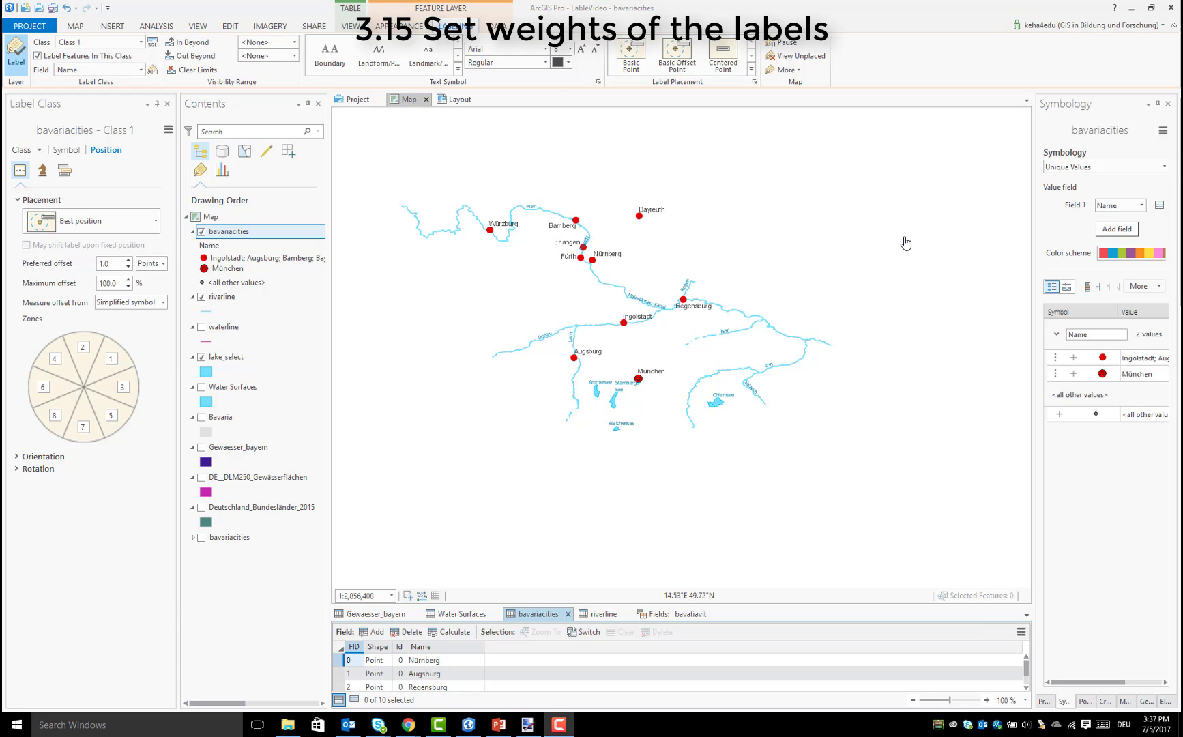
pyautogui.click(797, 76)
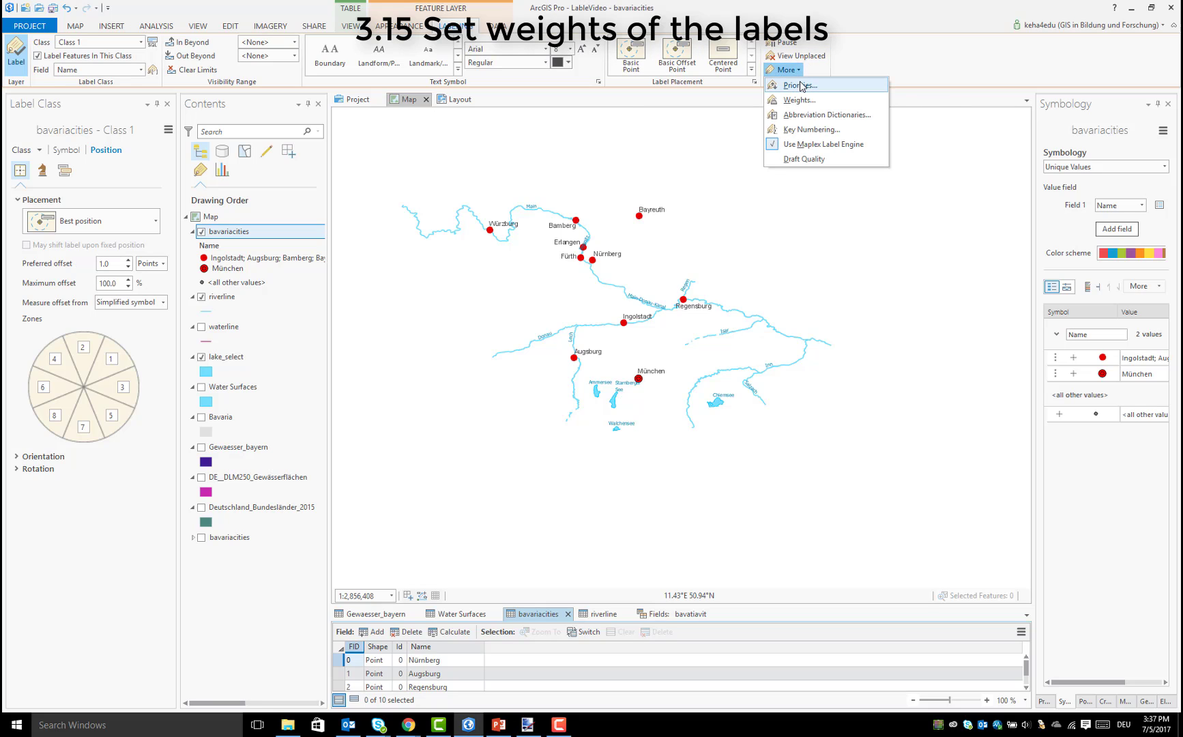
pyautogui.click(798, 100)
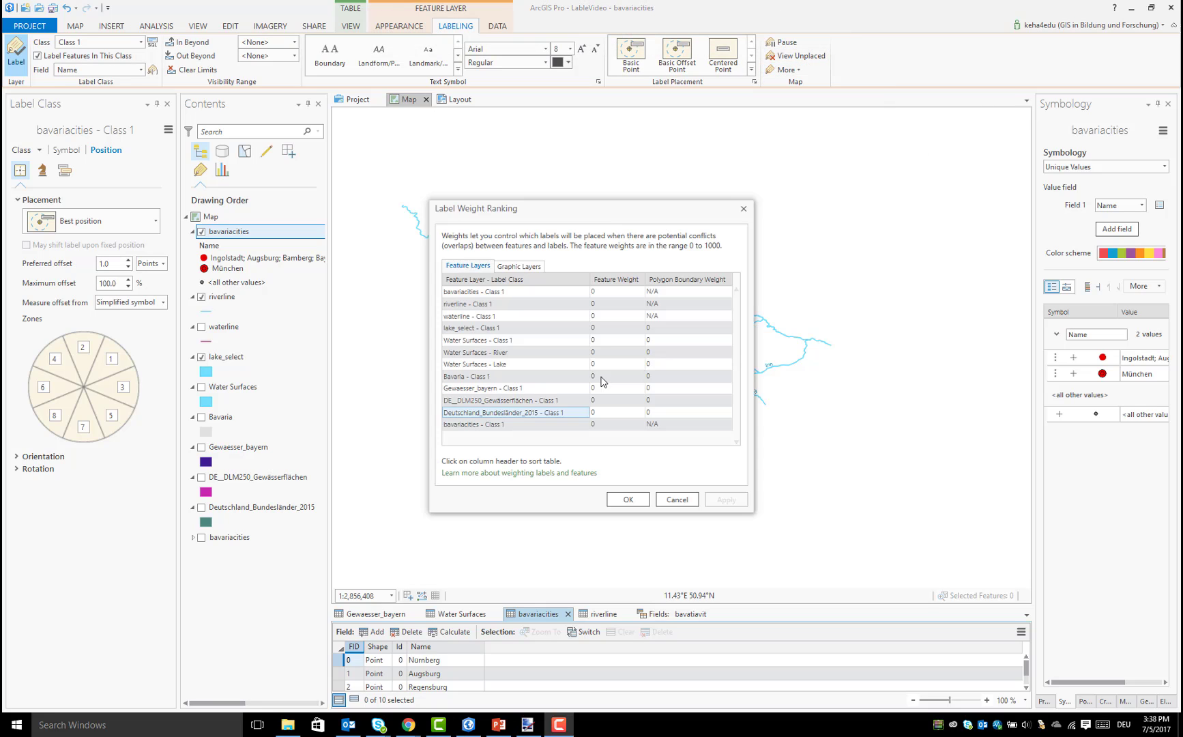
pyautogui.click(611, 366)
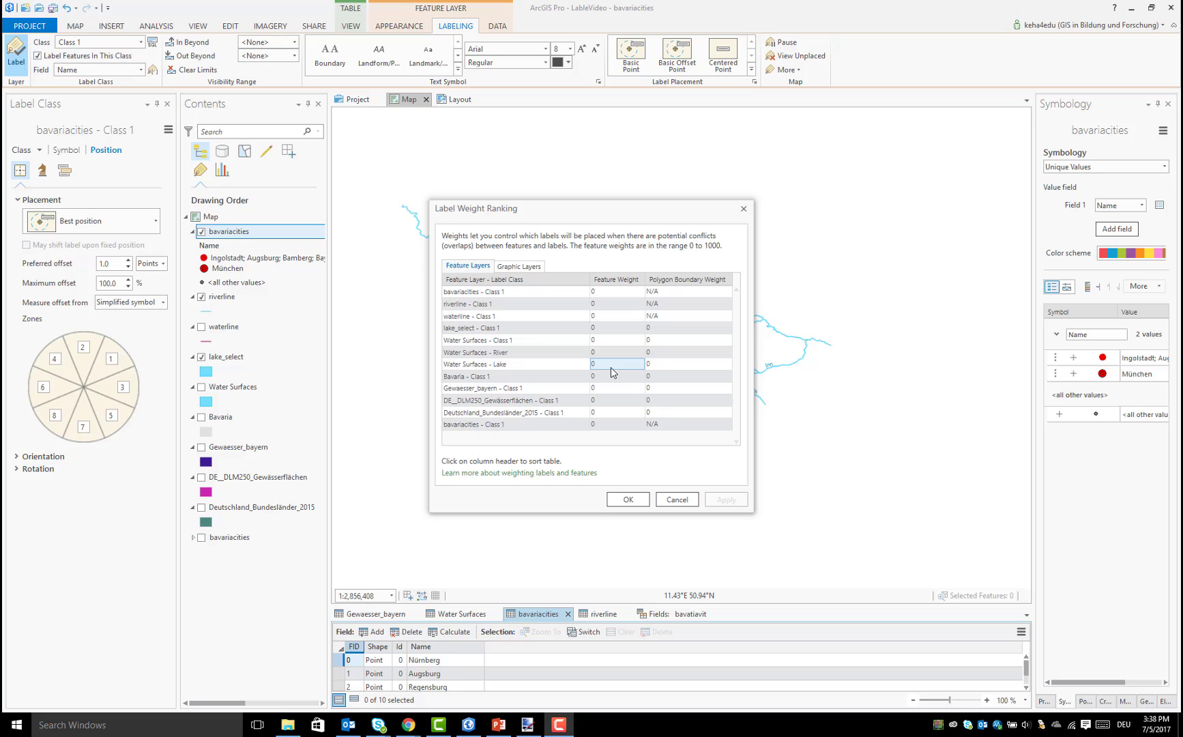
pyautogui.click(613, 294)
pyautogui.click(614, 295)
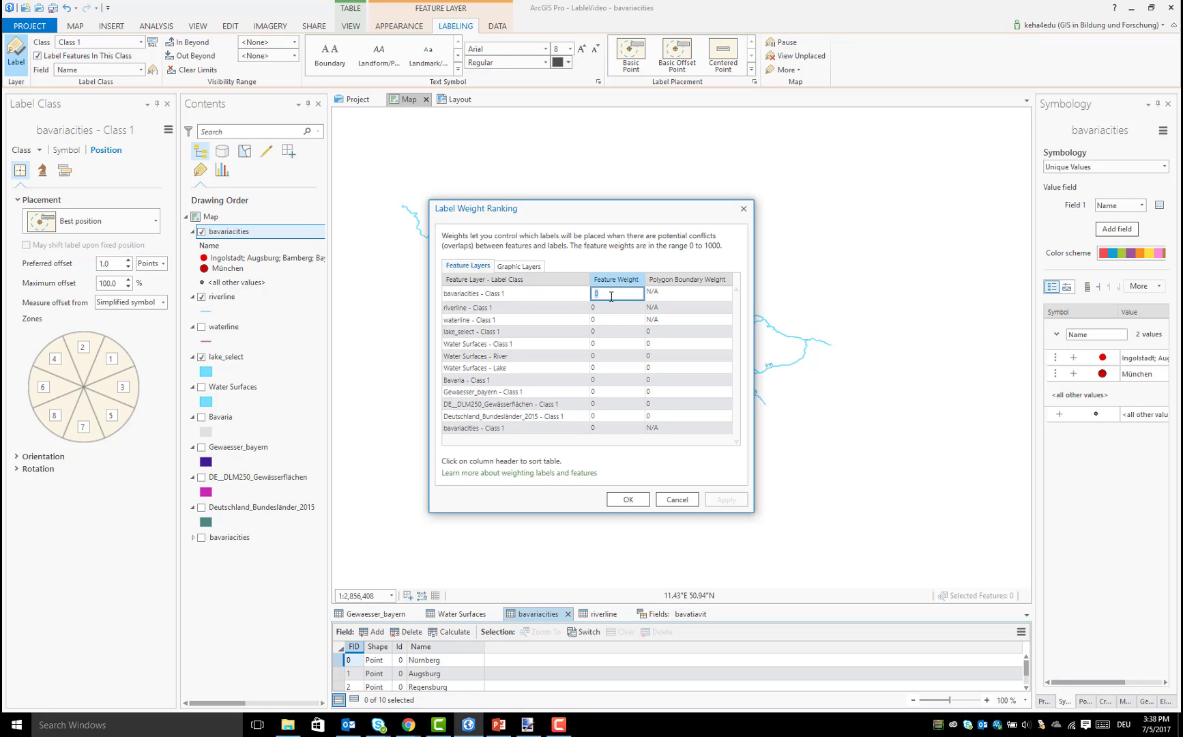
pyautogui.write('1000')
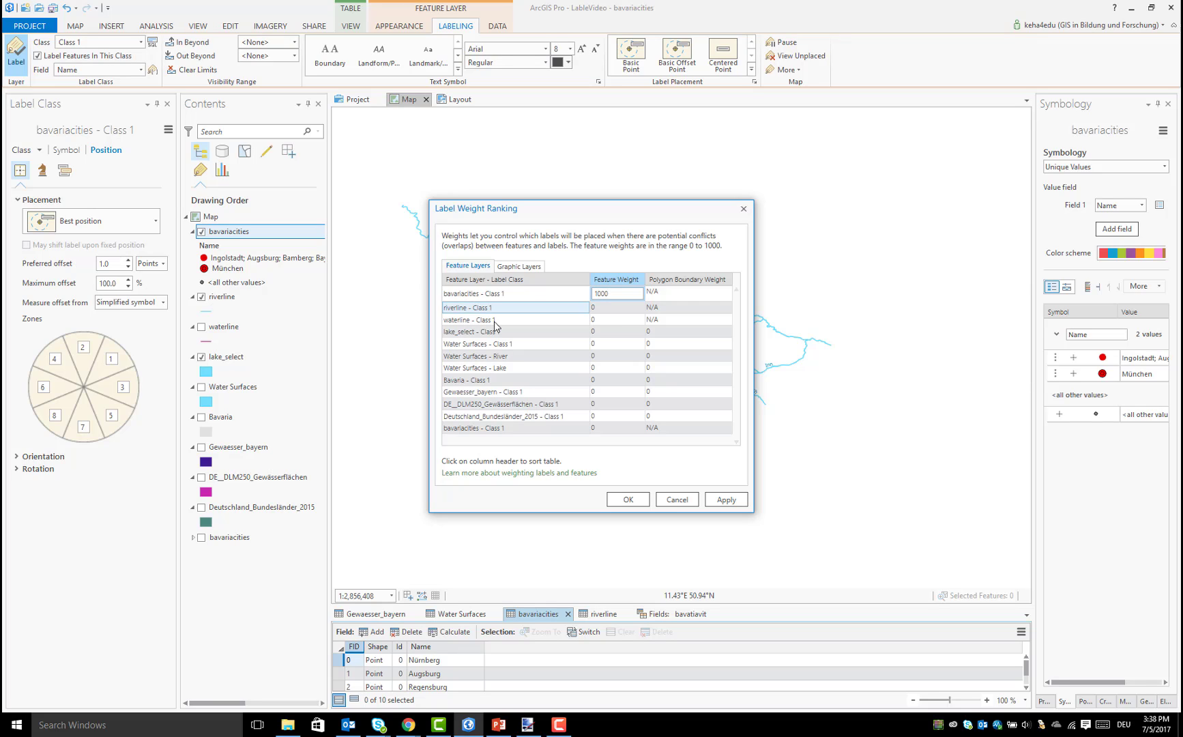
# Set the feature weight of the riverline class to 600 and apply the label weights
pyautogui.click(615, 307)
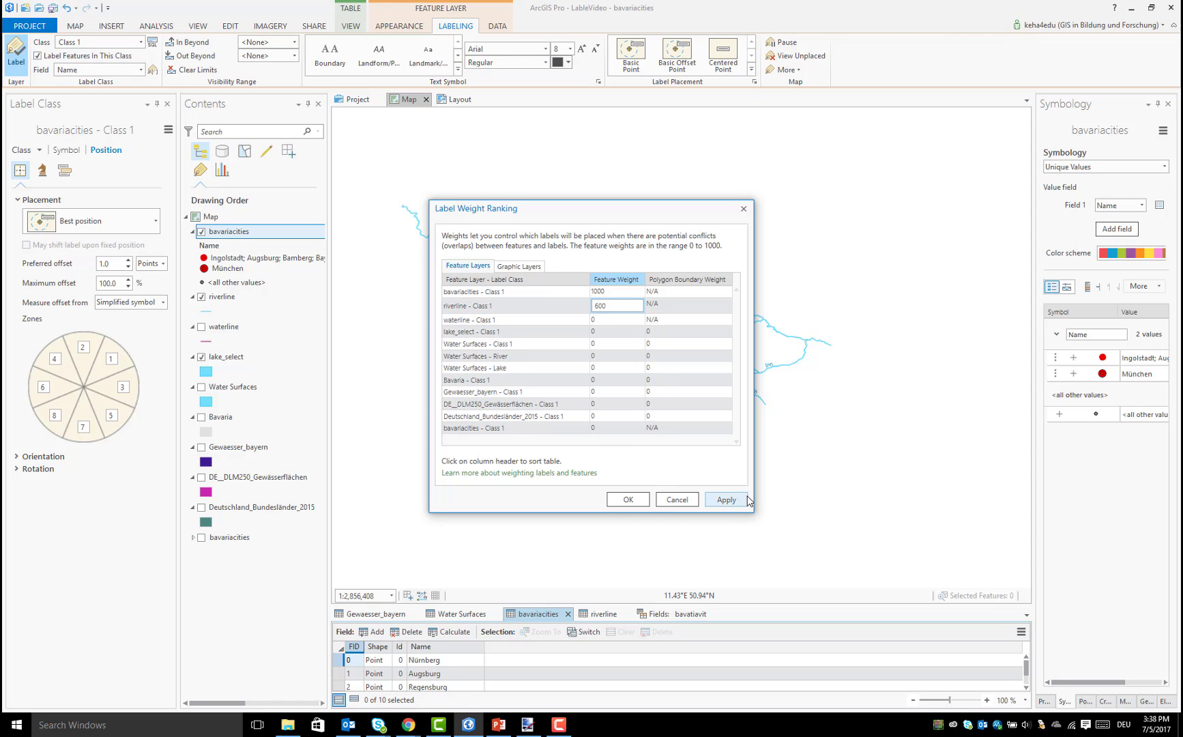
pyautogui.click(726, 502)
pyautogui.click(624, 499)
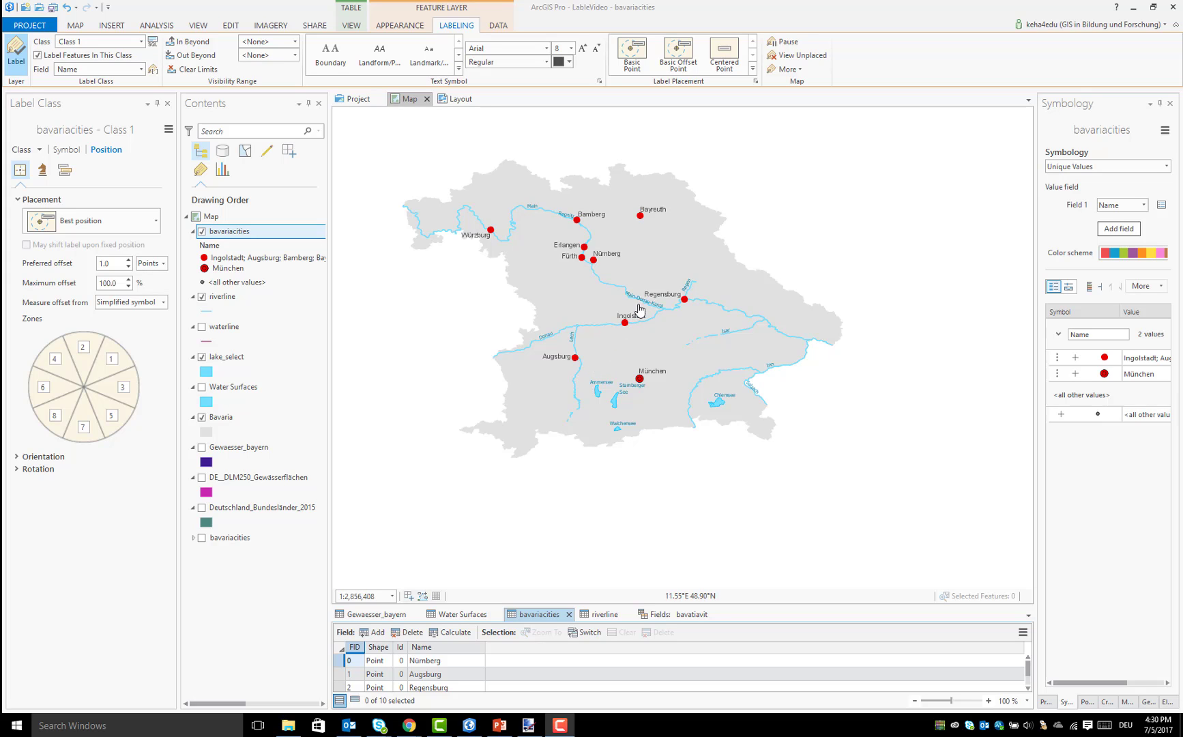
# Check the label placement on the map and set the riverline labels' primary offset to 2.0 points
pyautogui.scroll(1, 643, 298)
pyautogui.scroll(2, 643, 299)
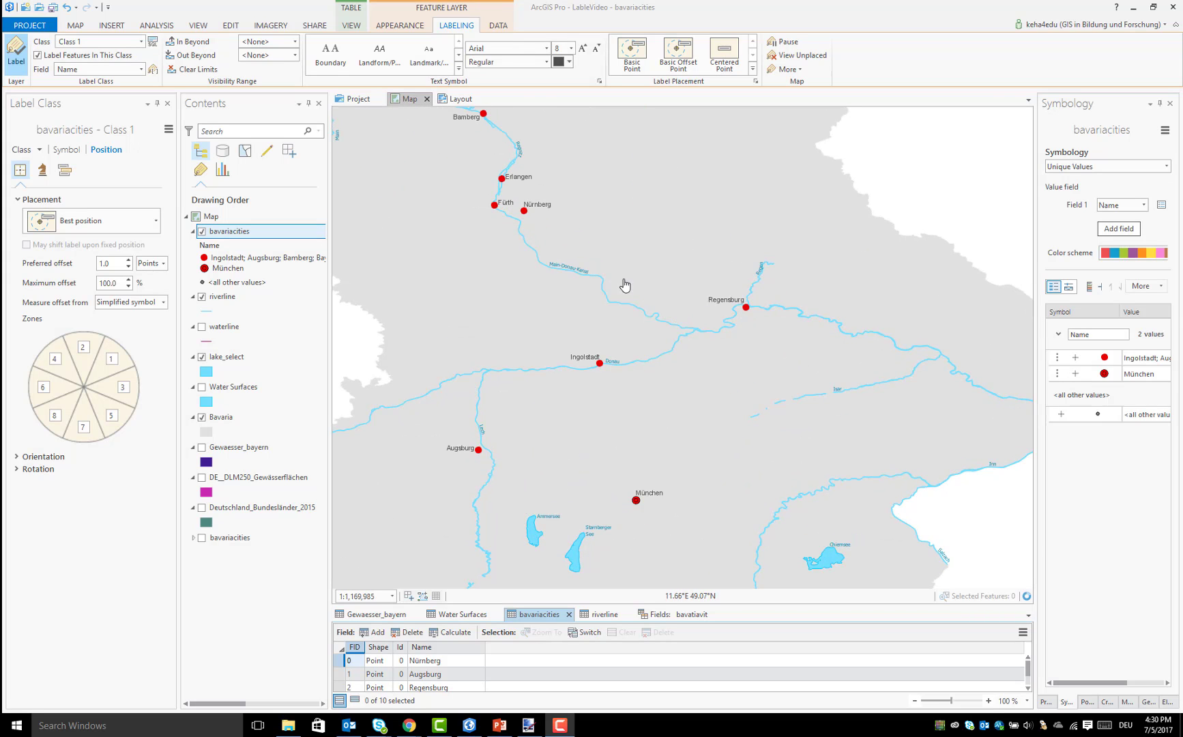
pyautogui.scroll(-3, 623, 335)
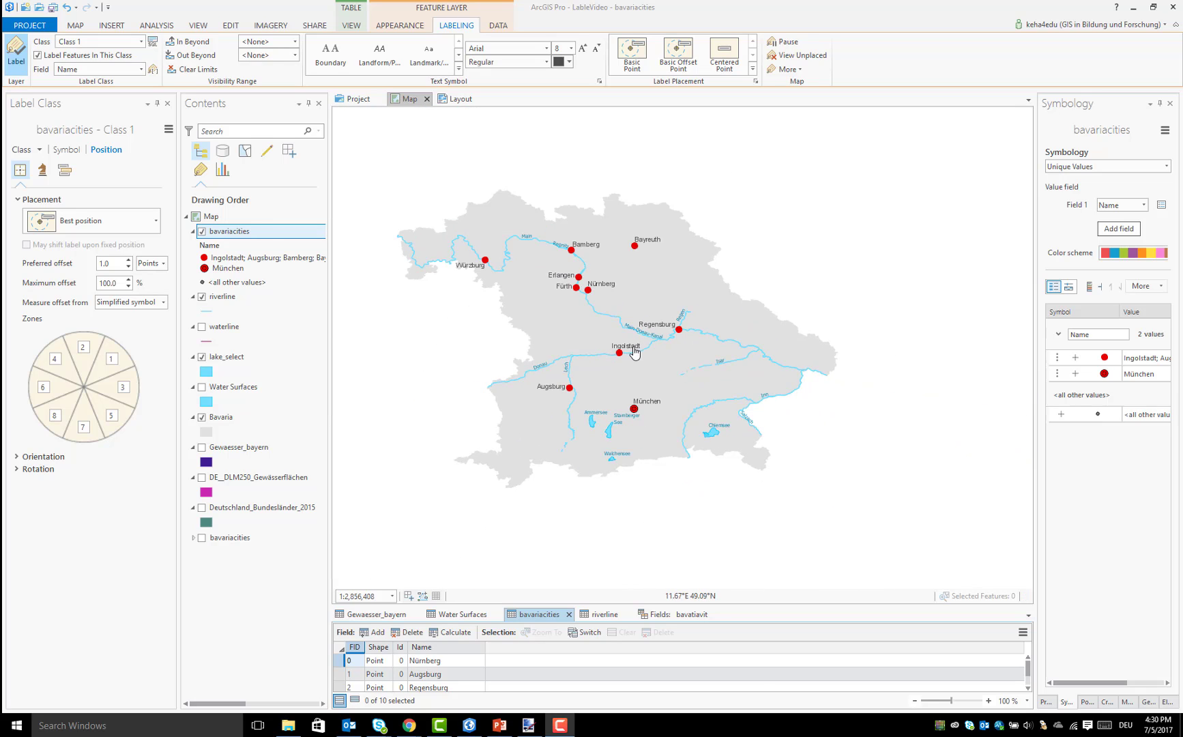
pyautogui.click(212, 300)
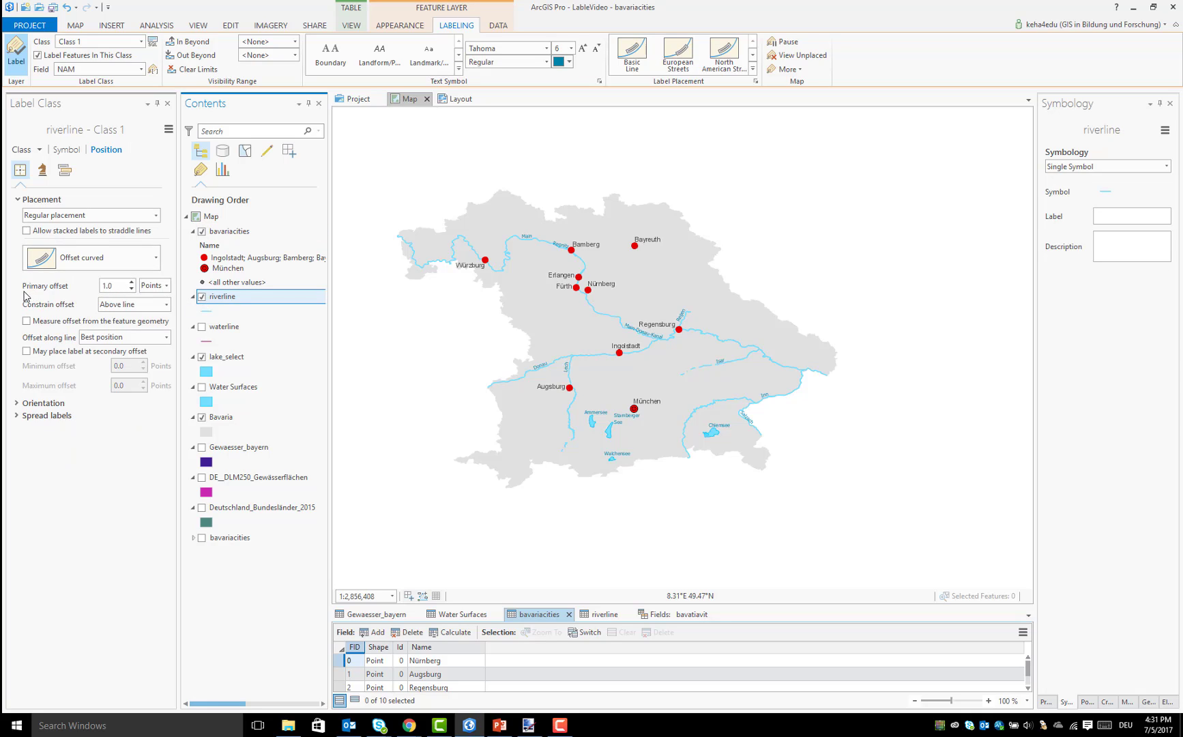
pyautogui.click(131, 283)
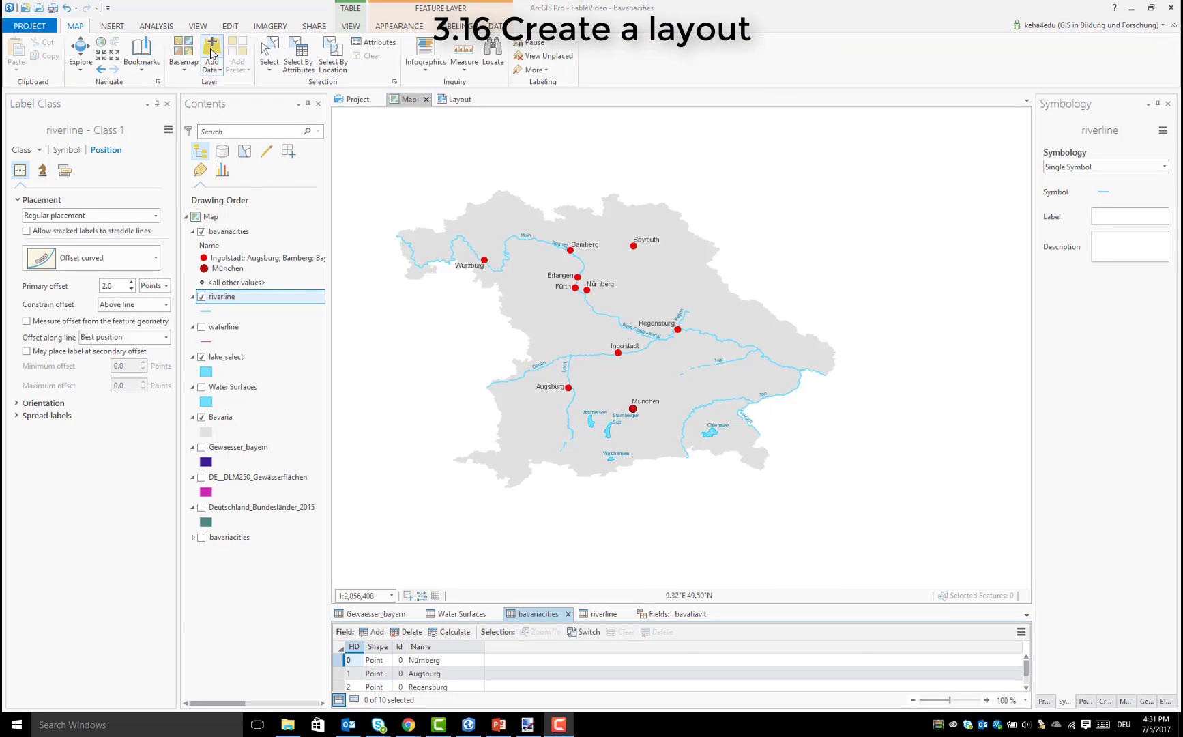
# Create a new layout in ISO A3 landscape format, 297 mm × 420 mm
pyautogui.click(111, 26)
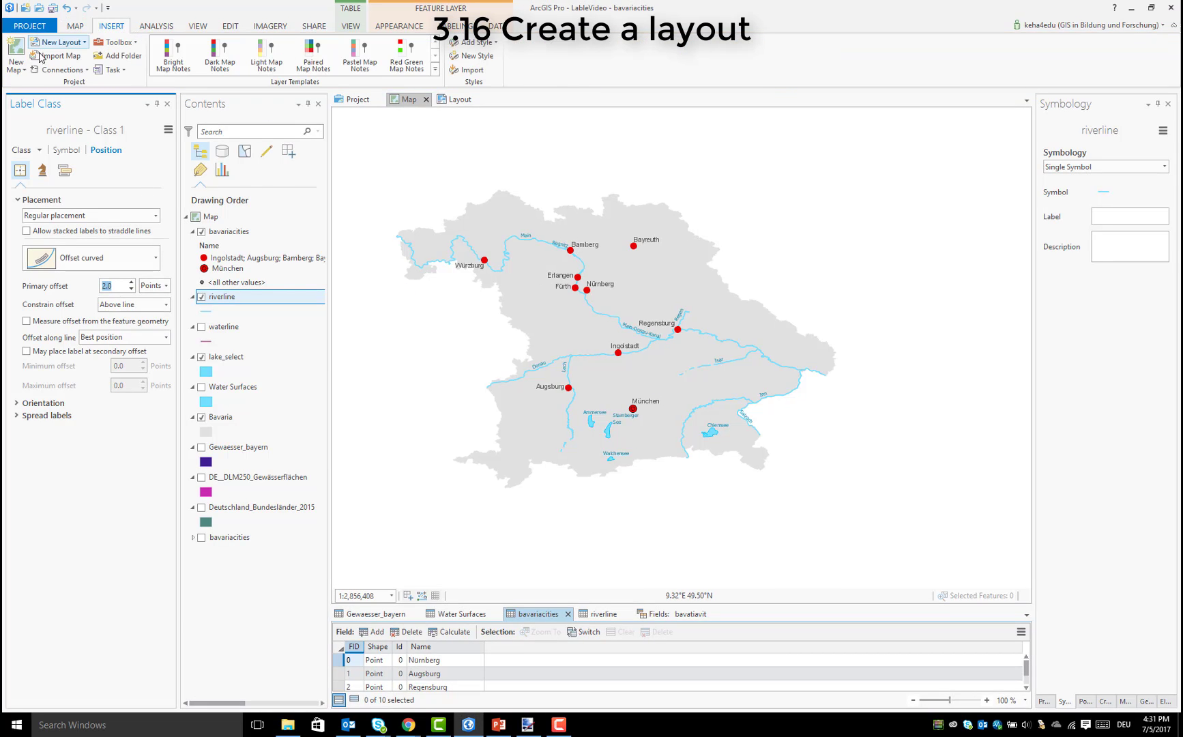
pyautogui.click(16, 68)
pyautogui.click(57, 42)
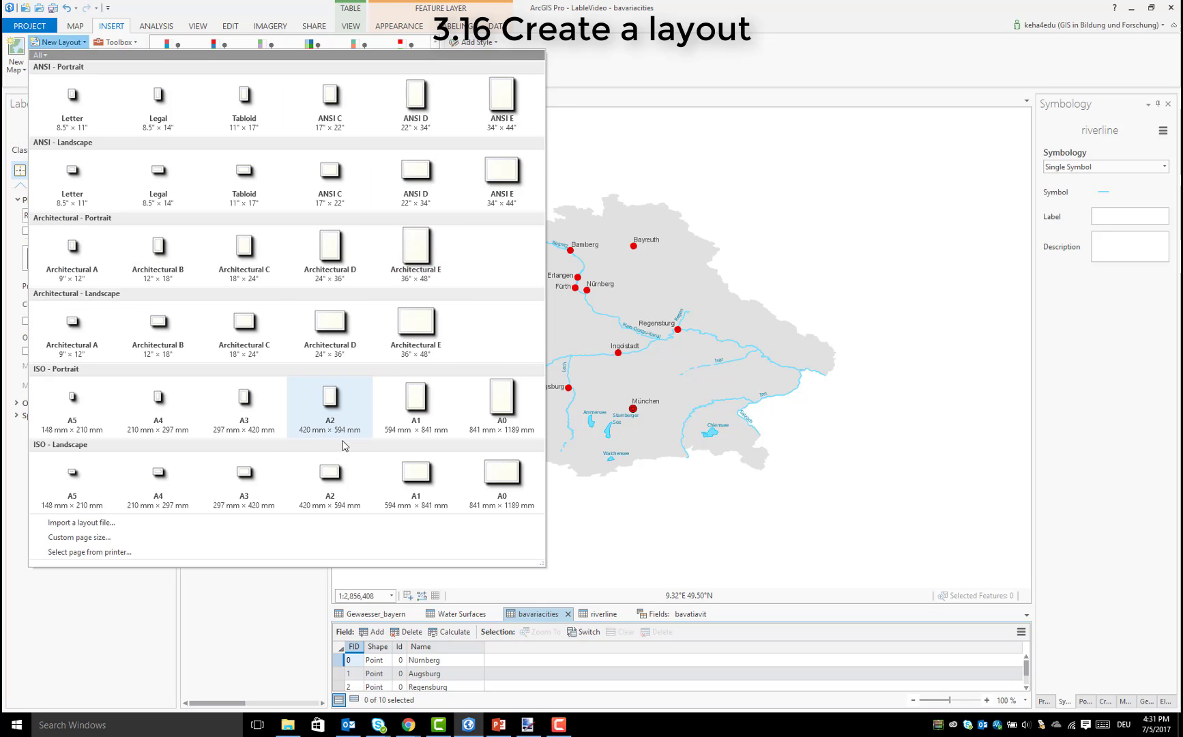
pyautogui.click(258, 483)
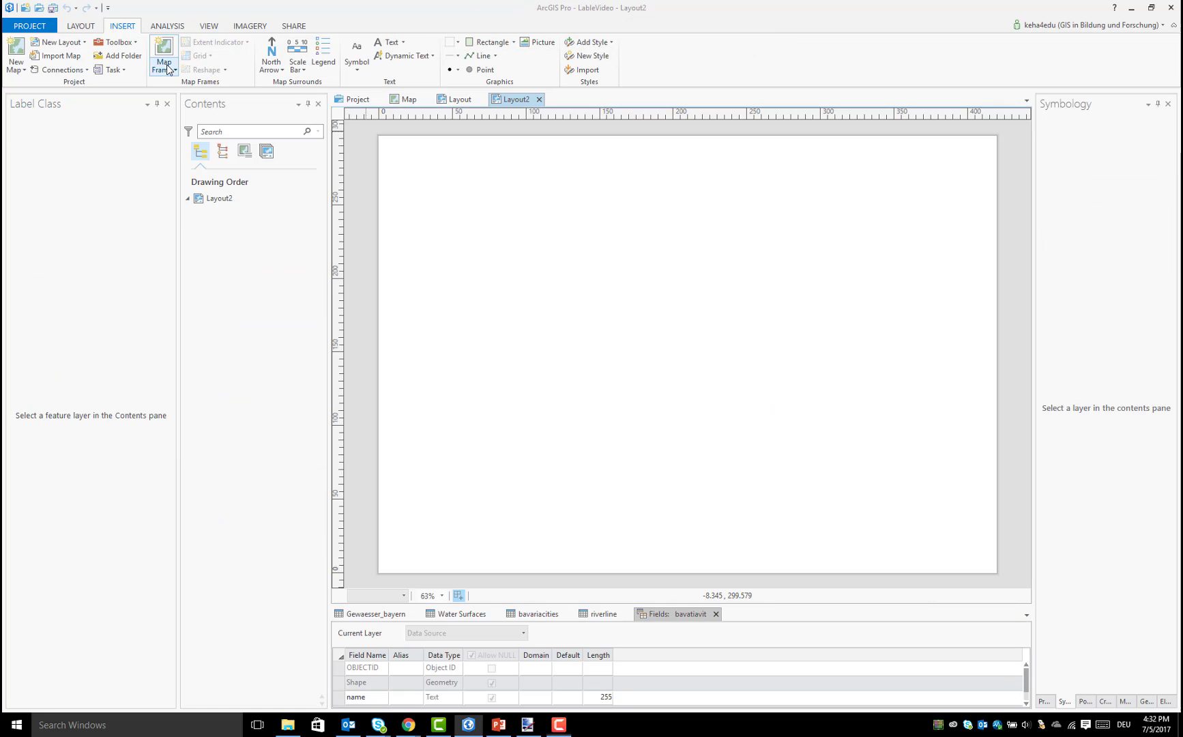
# Try to place a map frame of the Bavaria map on the layout page and shift it slightly
pyautogui.click(166, 63)
pyautogui.click(183, 132)
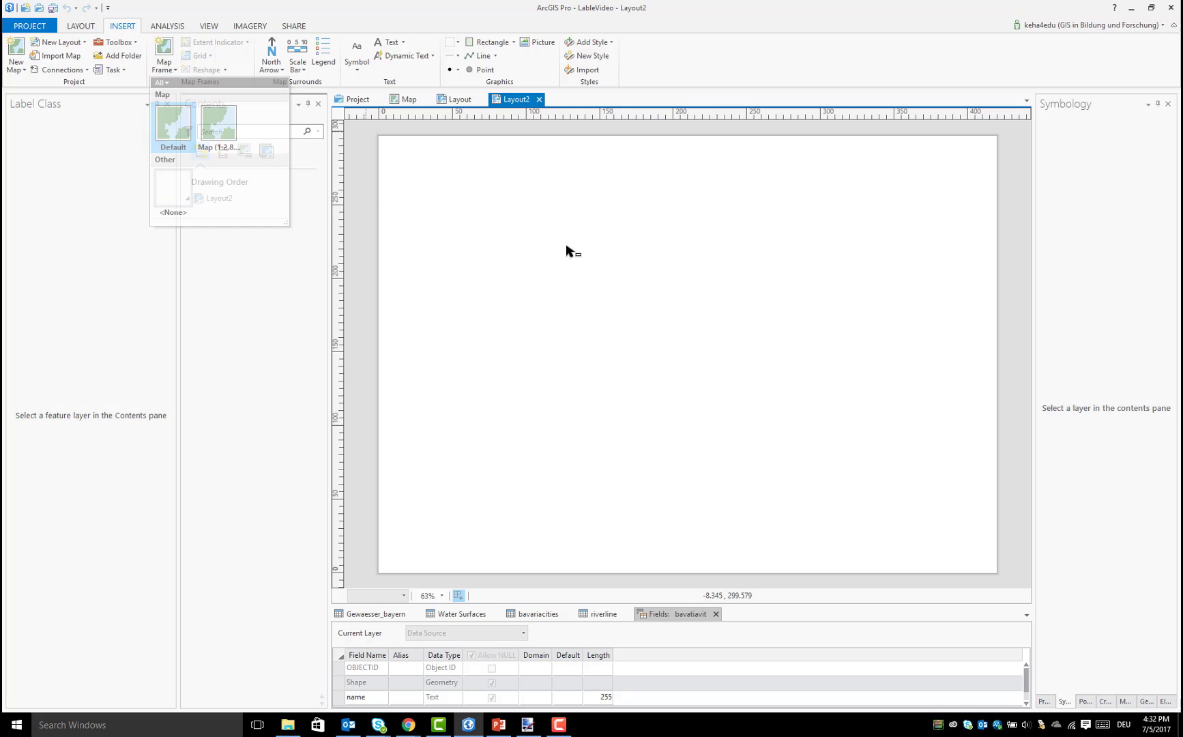
pyautogui.click(693, 300)
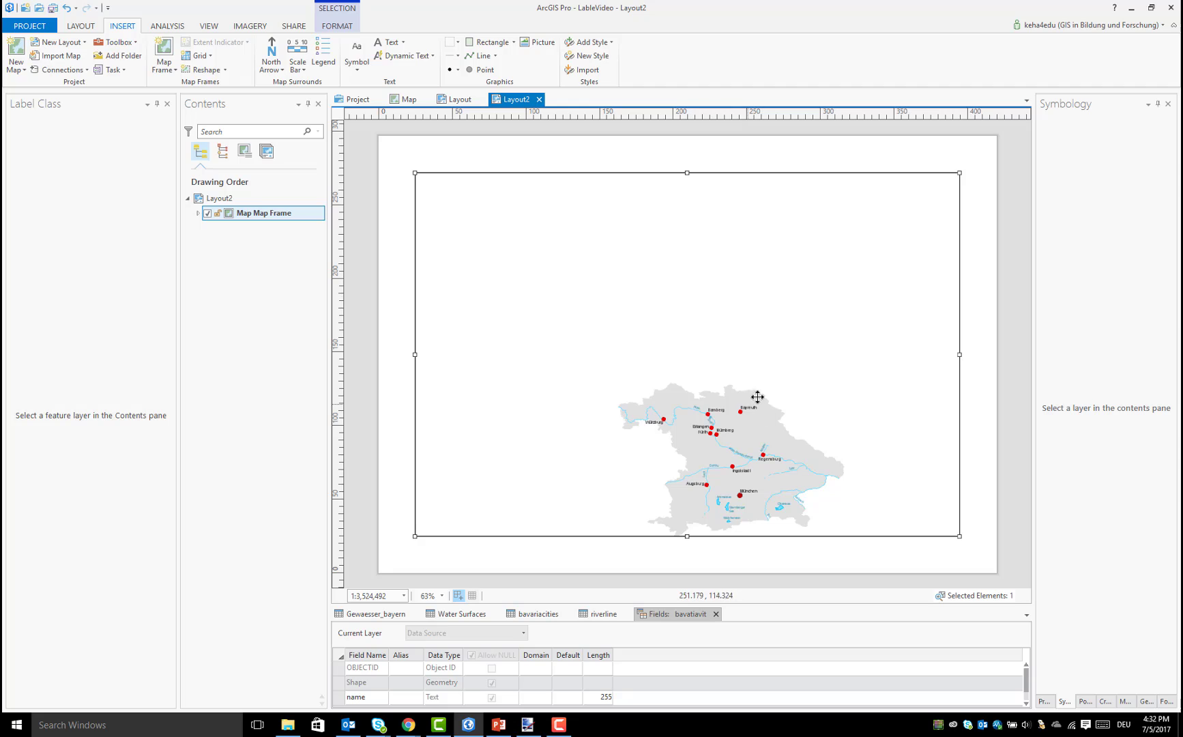
pyautogui.moveTo(689, 362)
pyautogui.mouseDown()
pyautogui.moveTo(652, 316)
pyautogui.moveTo(742, 363)
pyautogui.moveTo(684, 368)
pyautogui.mouseUp()
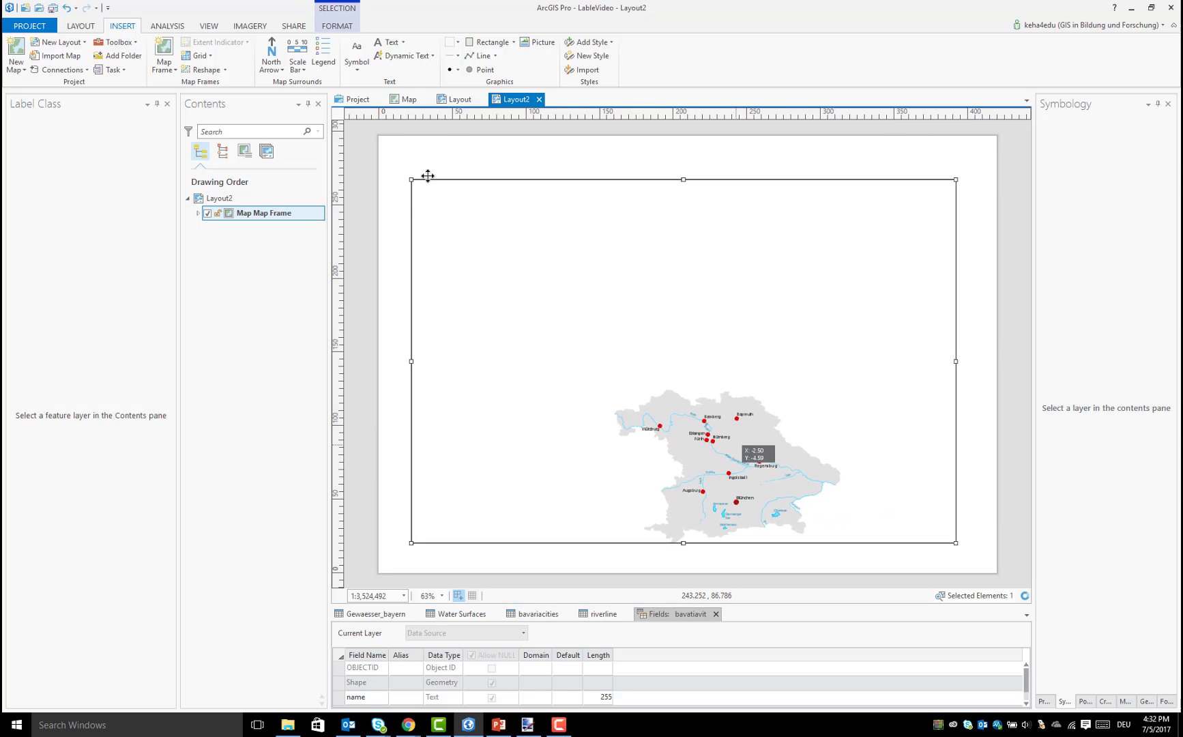
# Enlarge Bavaria in the map view to a scale of 1:1,828,101 and insert this view as a map frame on Layout2
pyautogui.click(409, 100)
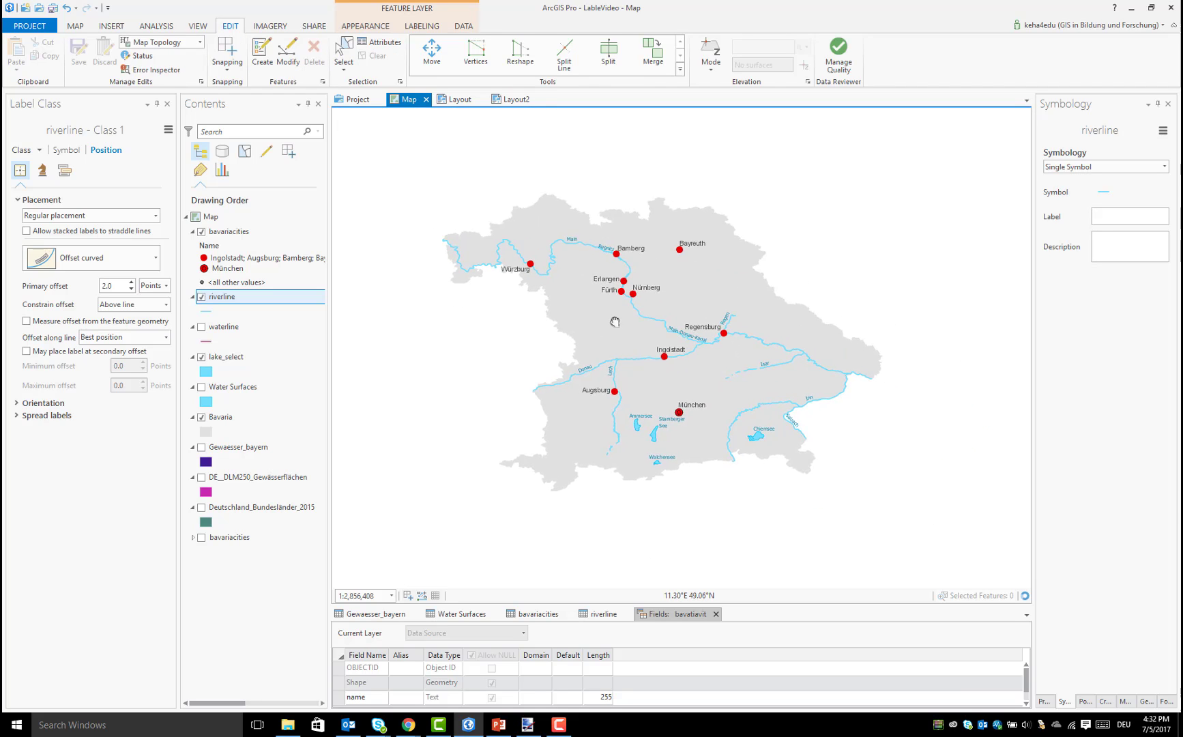
pyautogui.scroll(2, 615, 322)
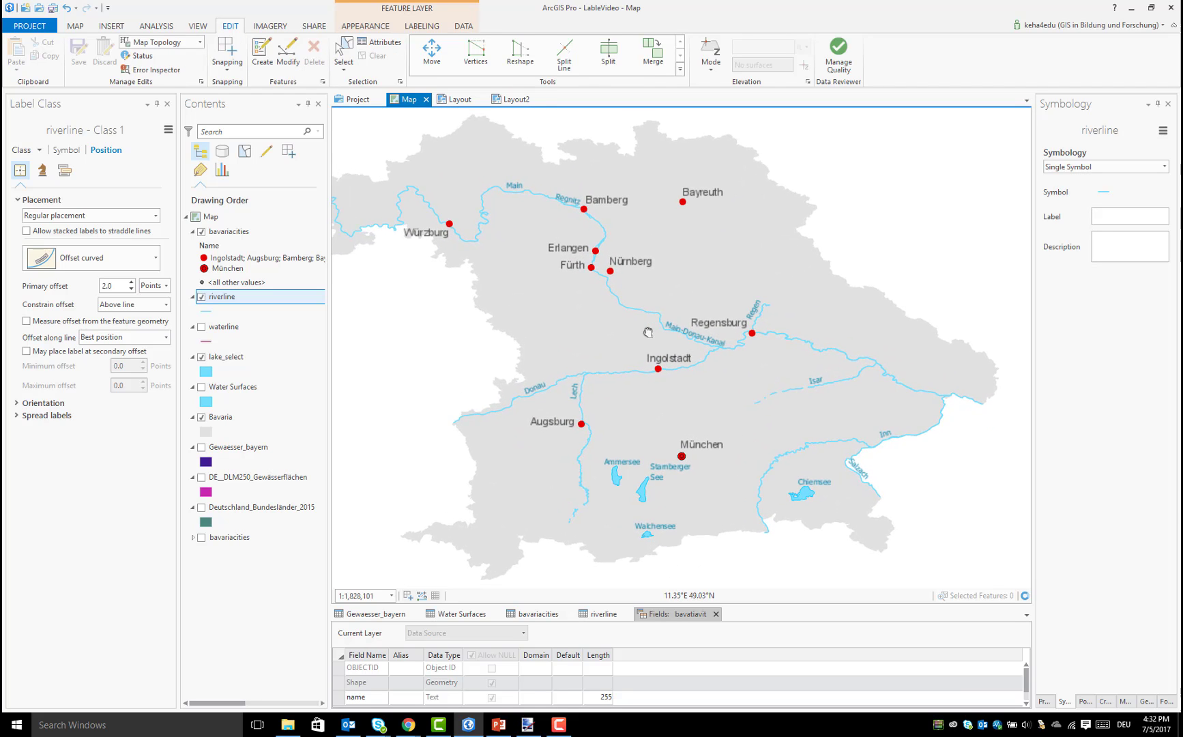
pyautogui.click(513, 100)
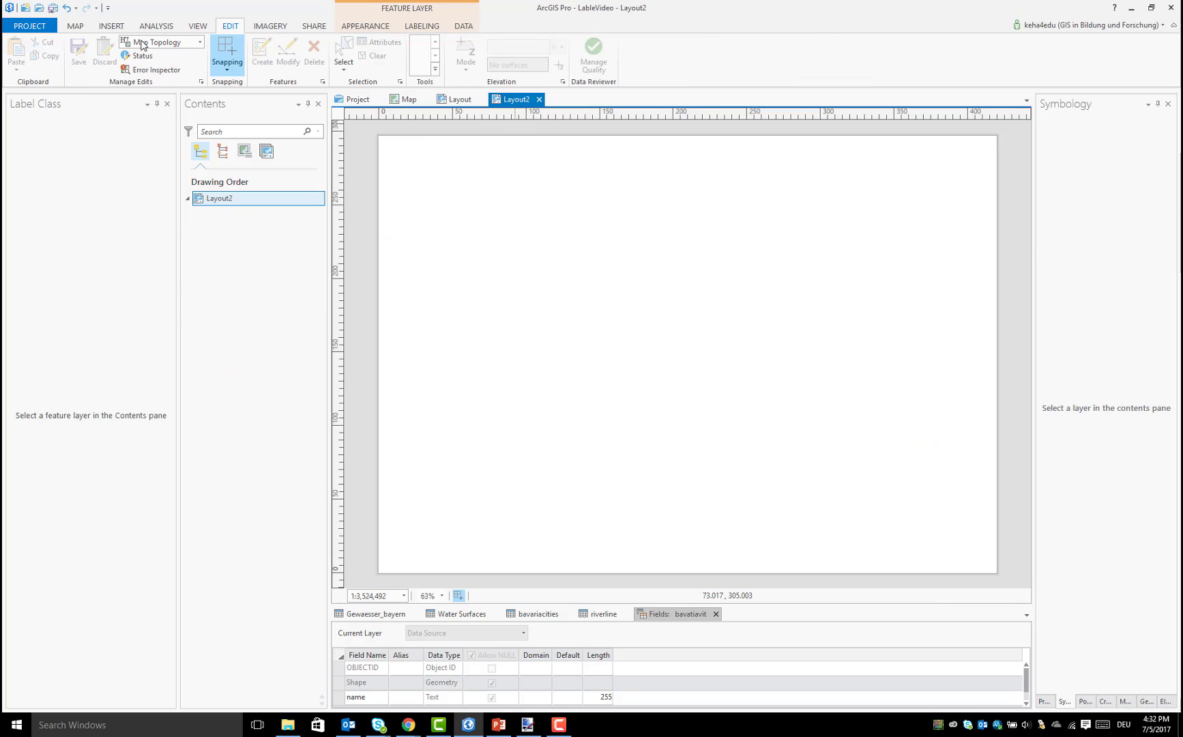
pyautogui.click(122, 26)
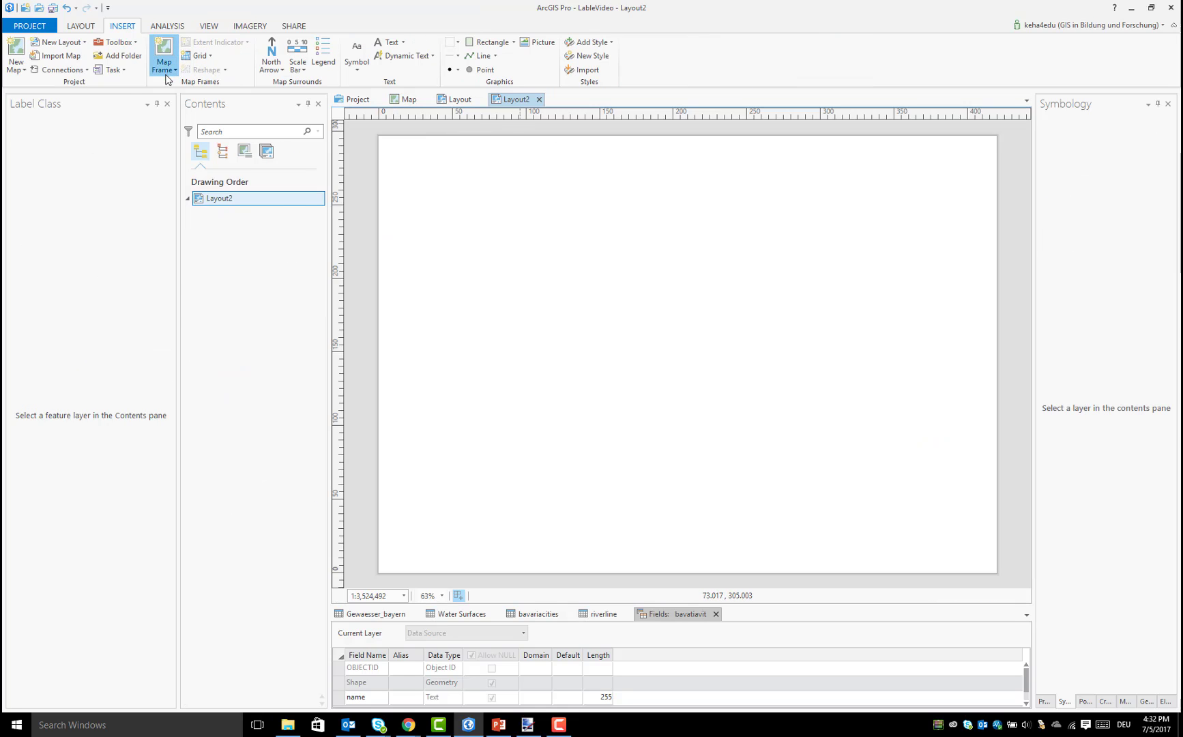
pyautogui.click(165, 80)
pyautogui.click(217, 133)
pyautogui.click(684, 318)
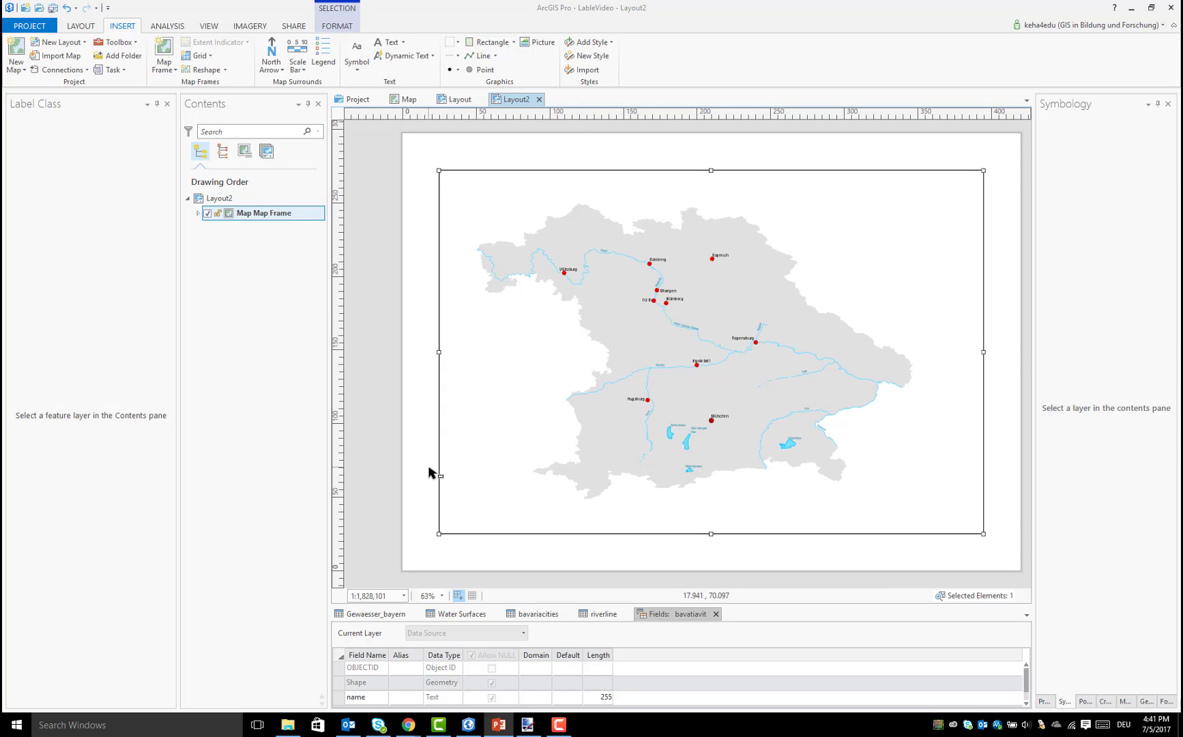
# Enlarge the map frame at two opposite corners so it nearly fills the layout page, giving a scale of 1:1,676,440
pyautogui.moveTo(438, 534); pyautogui.dragTo(411, 560)
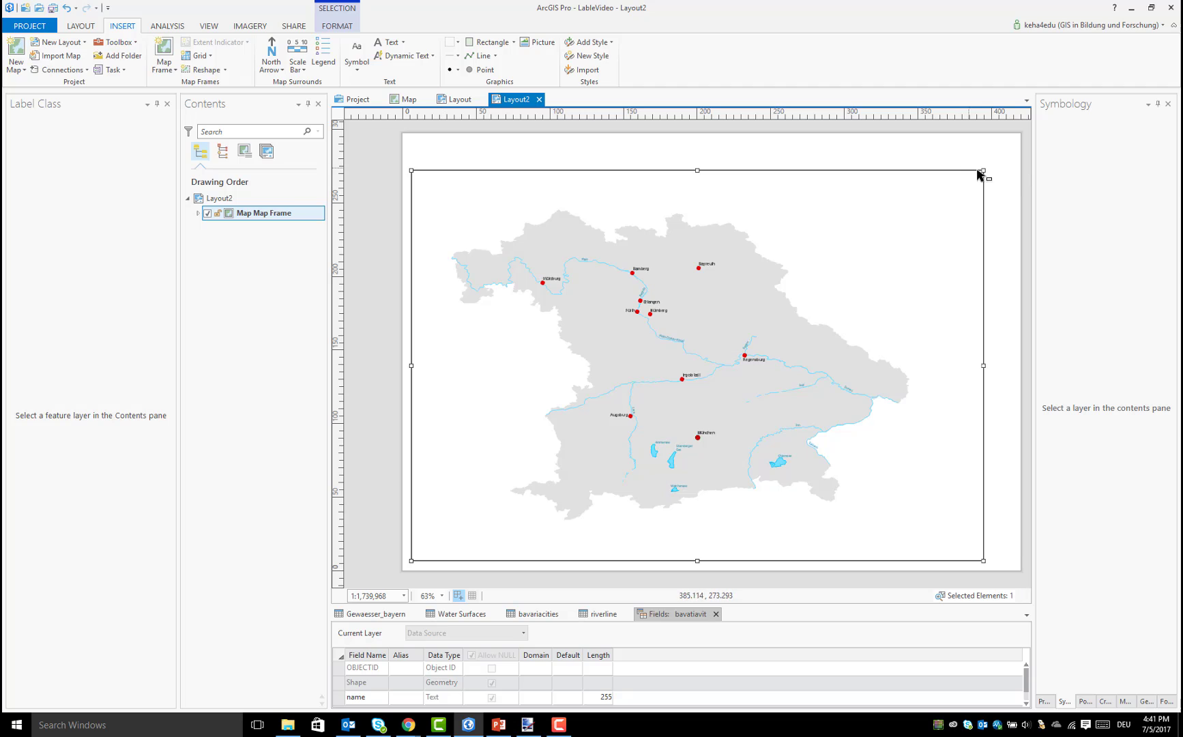
pyautogui.moveTo(983, 170); pyautogui.dragTo(1005, 147)
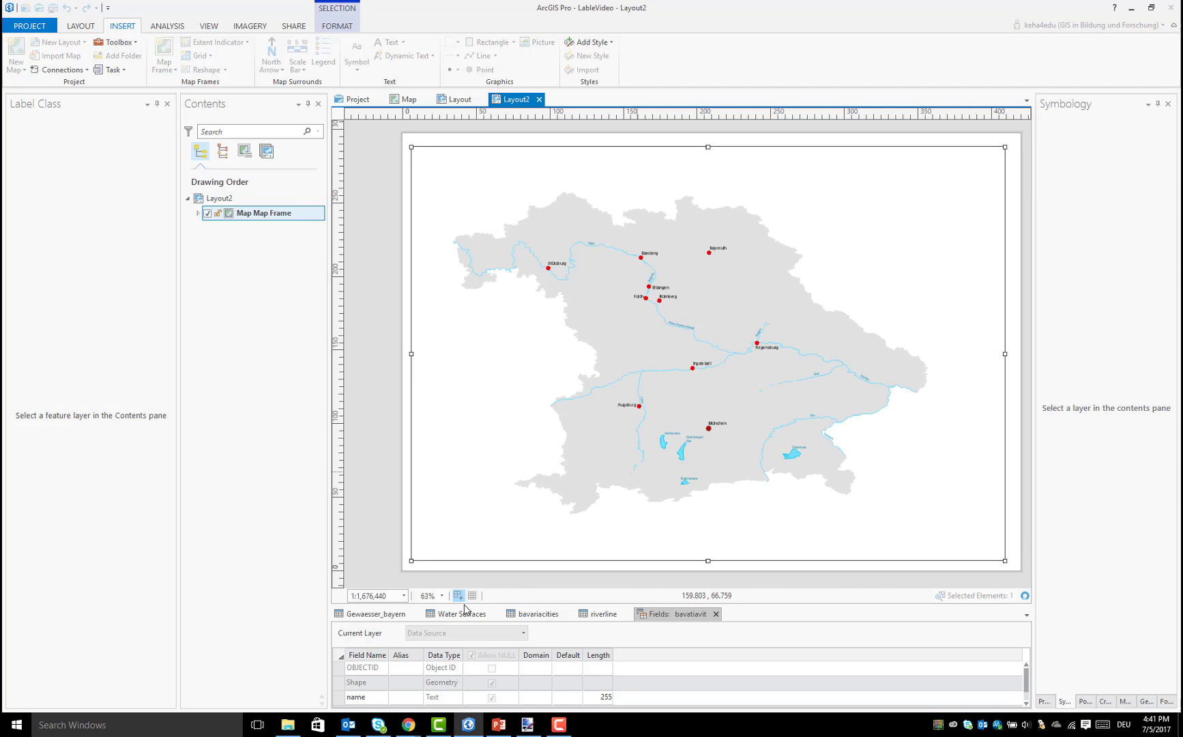
pyautogui.click(404, 595)
pyautogui.click(404, 596)
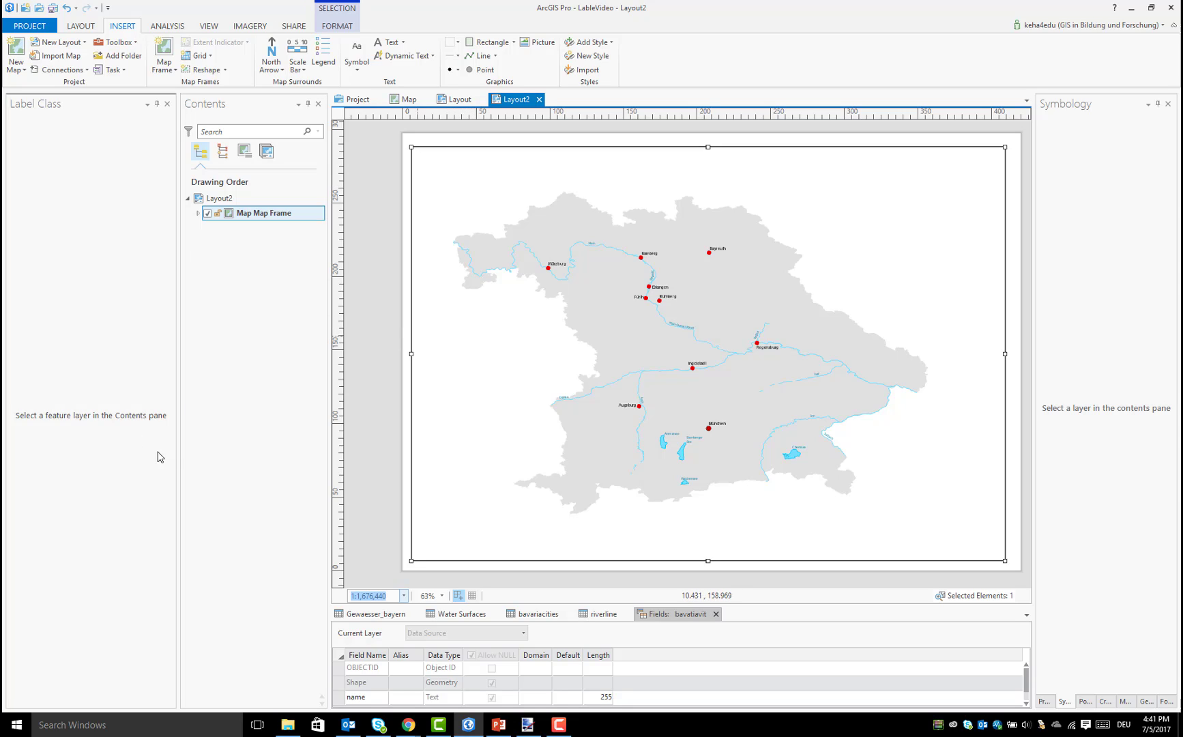
# Insert a text element above the map of Bavaria on the layout and enlarge it
pyautogui.click(390, 43)
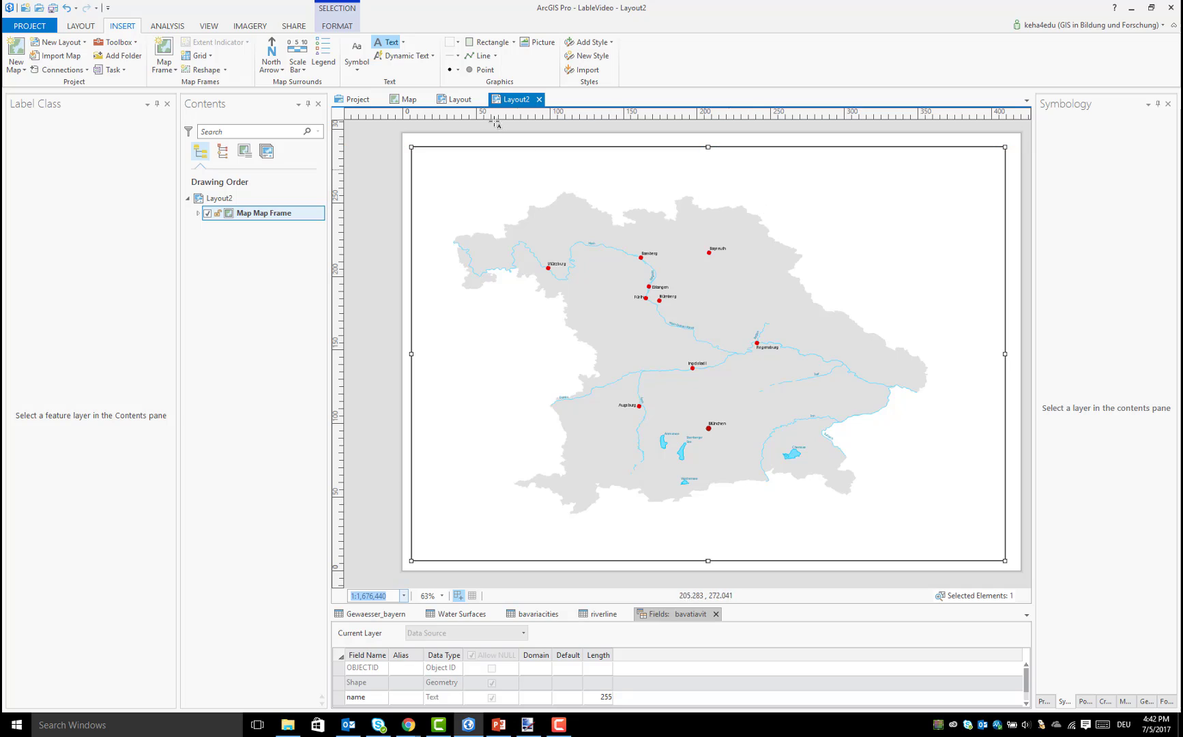
pyautogui.click(784, 172)
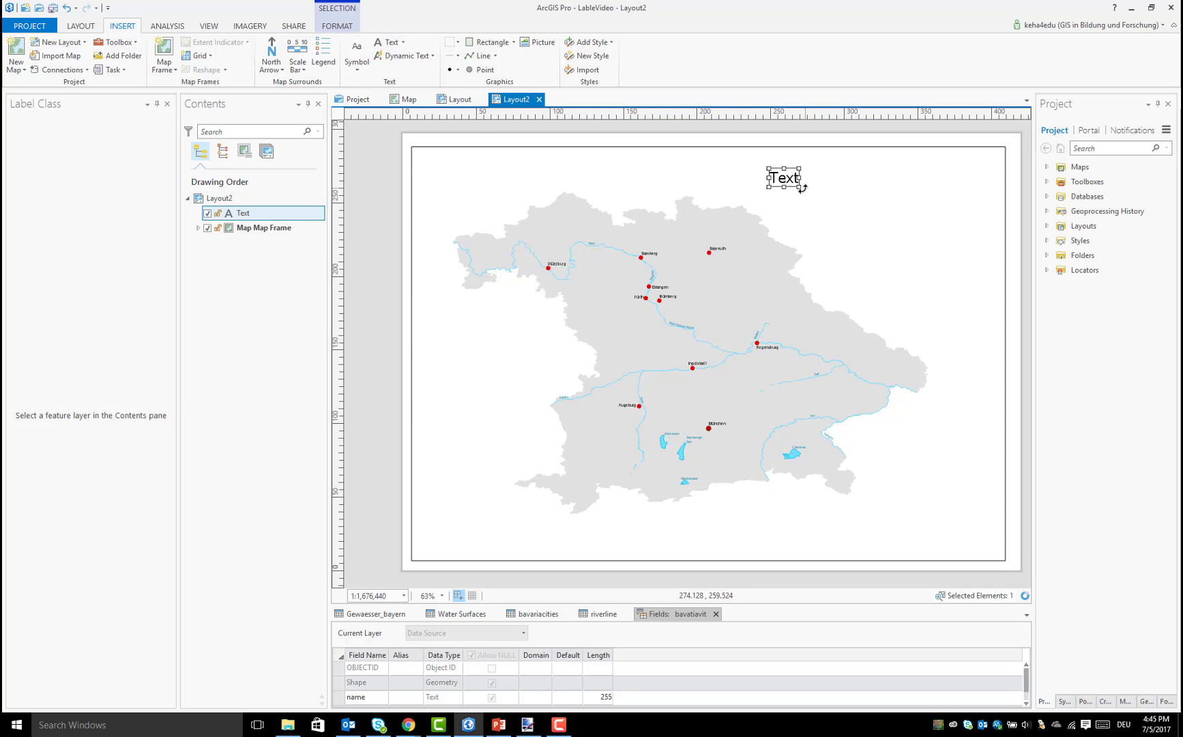
pyautogui.moveTo(803, 187); pyautogui.dragTo(821, 200)
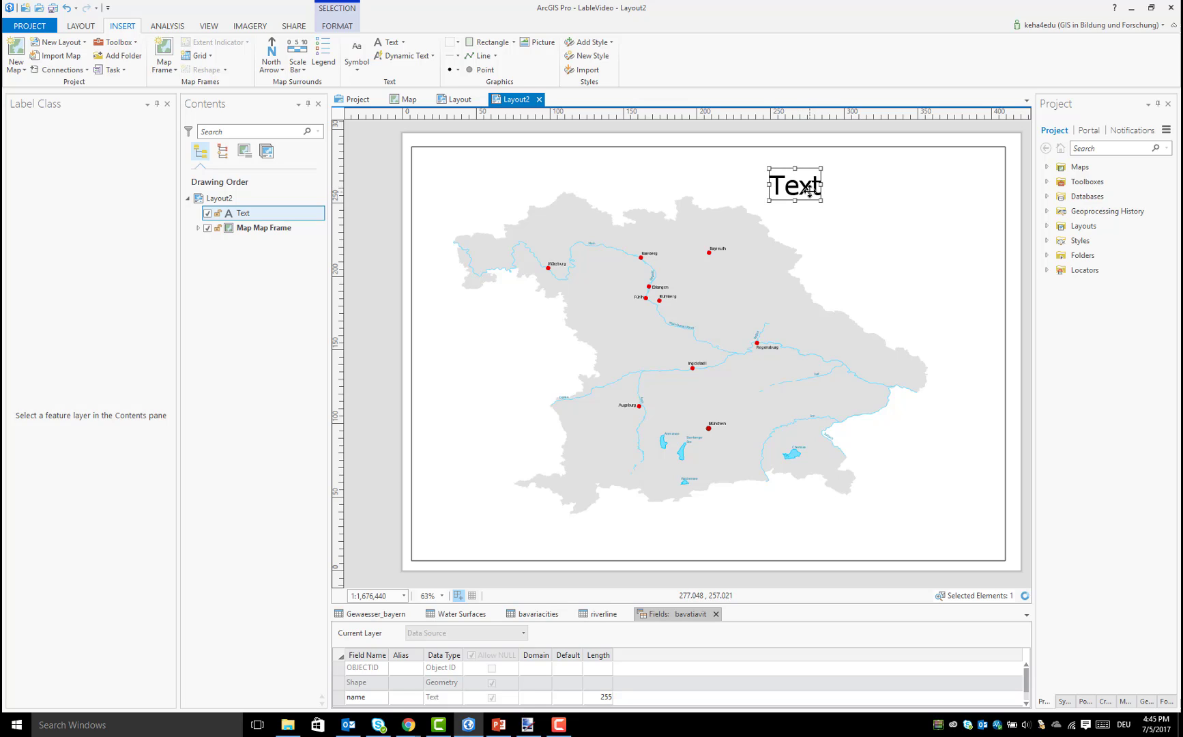
# Open the properties of the layout's text element and view its text and text symbol settings
pyautogui.rightClick(810, 189)
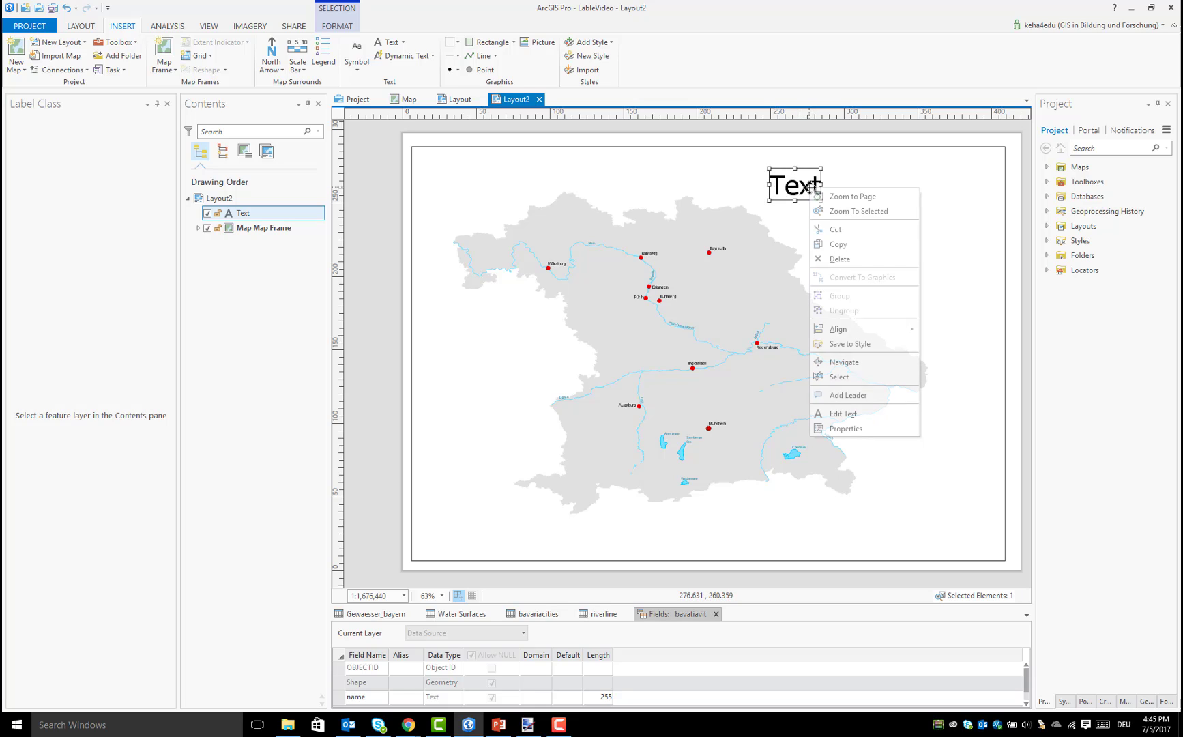
pyautogui.click(861, 434)
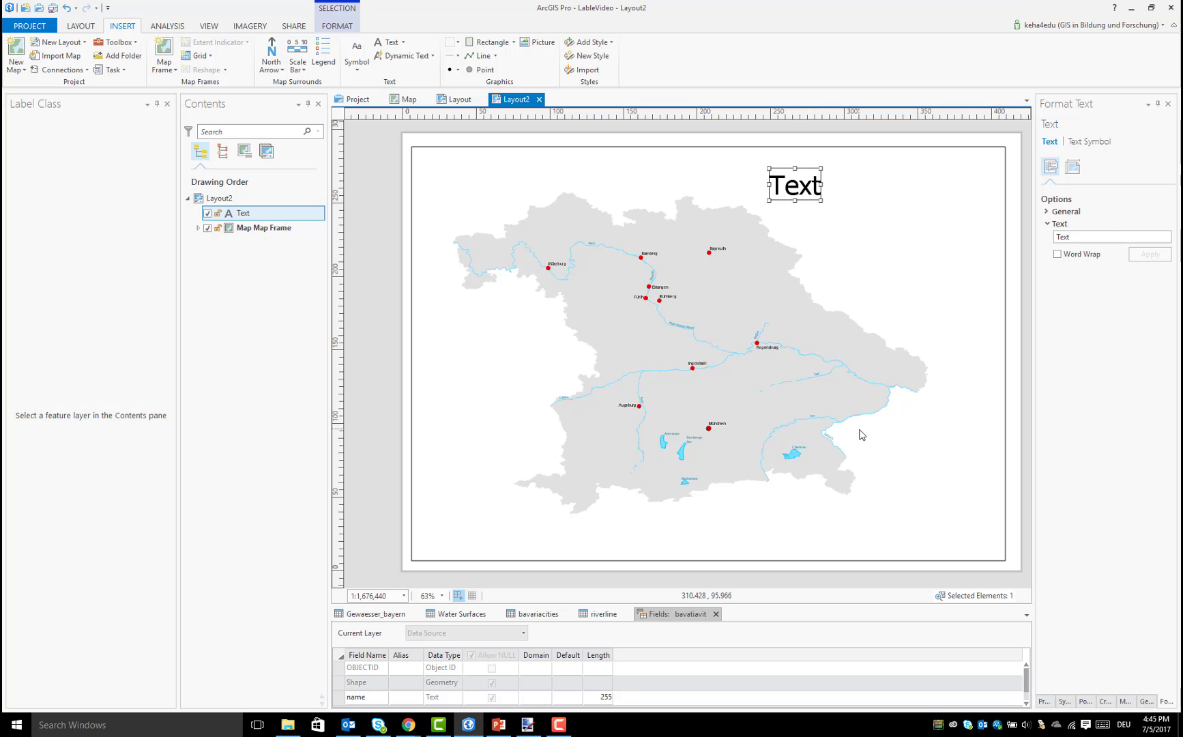
pyautogui.doubleClick(1075, 237)
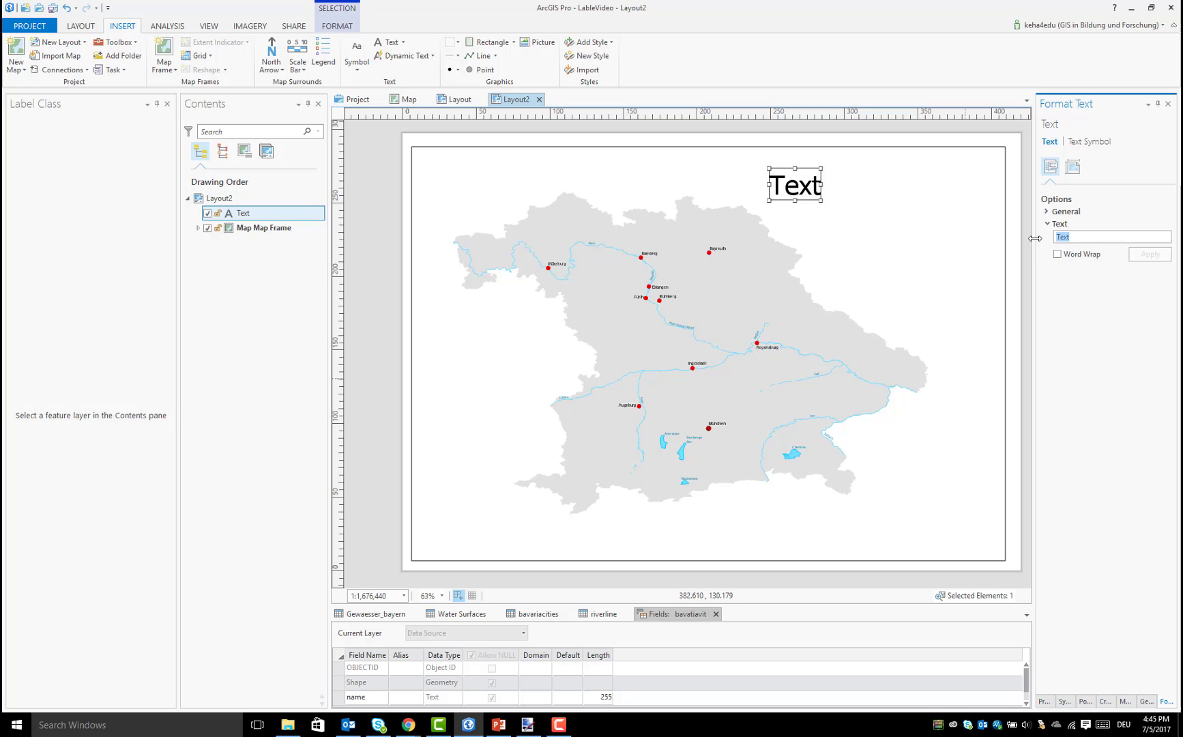
pyautogui.click(813, 186)
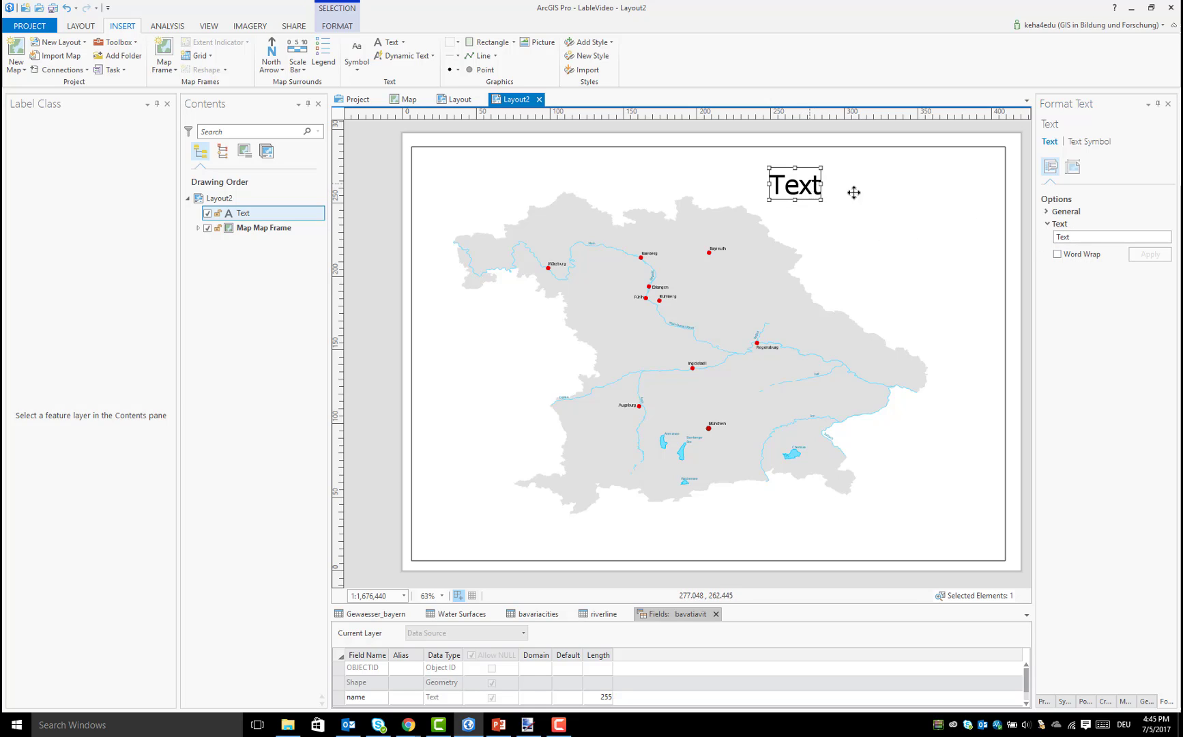
pyautogui.click(1078, 143)
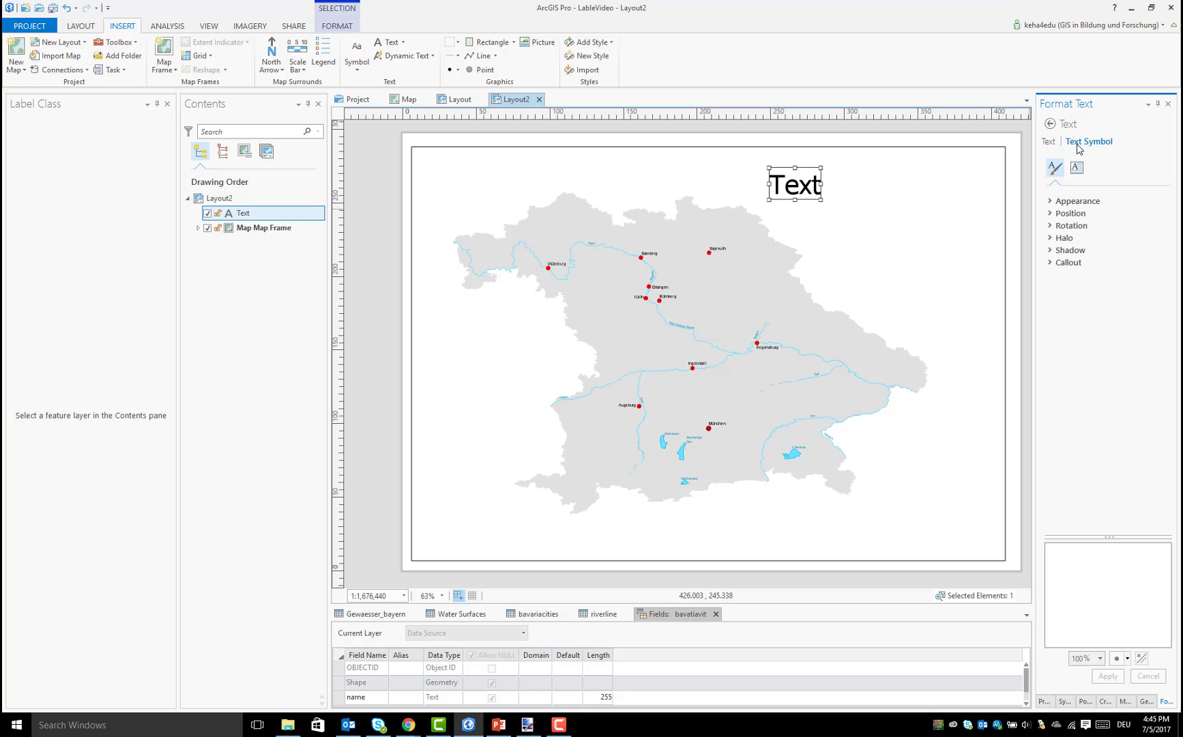
# Insert the ArcGIS North 1 north arrow and place it northwest of Bavaria inside the map frame
pyautogui.click(273, 64)
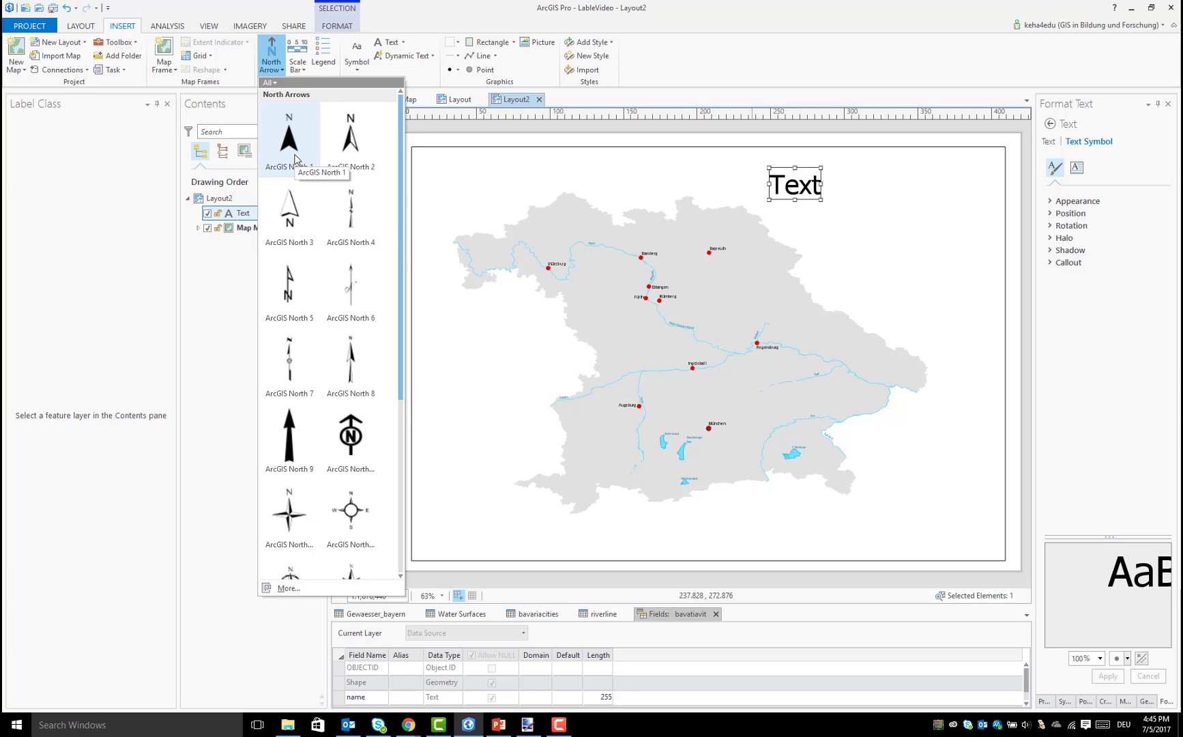
pyautogui.click(293, 136)
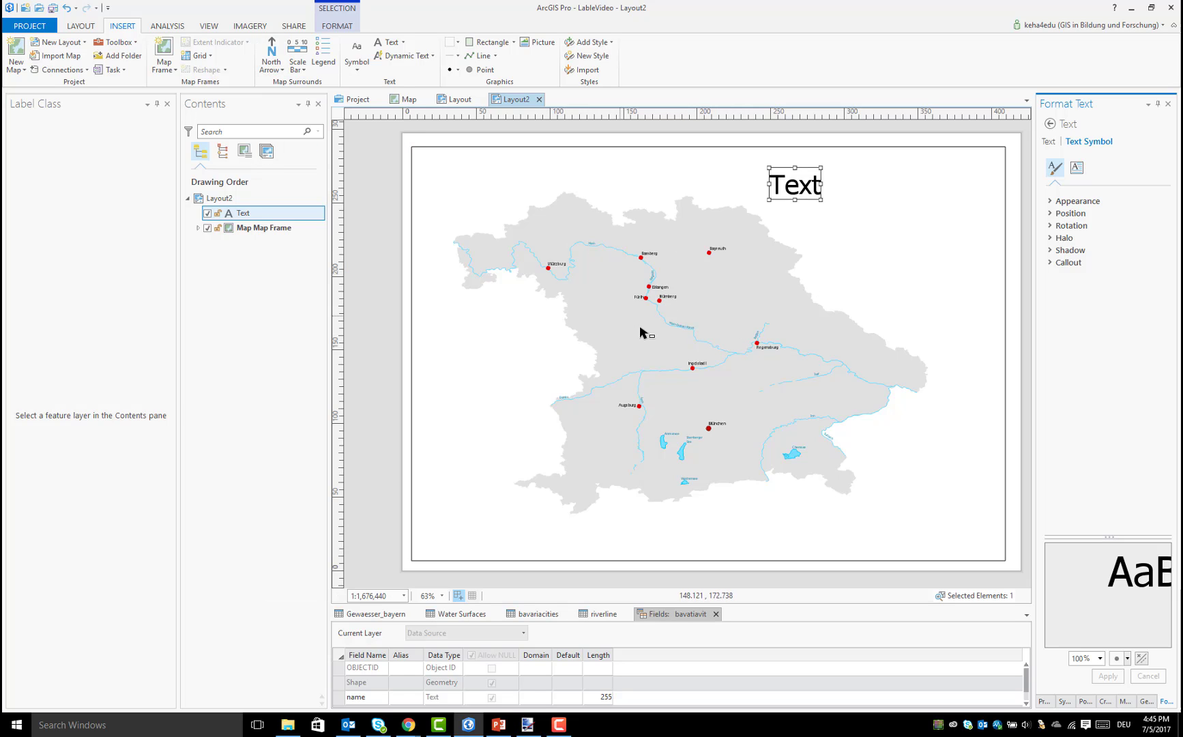
pyautogui.click(641, 345)
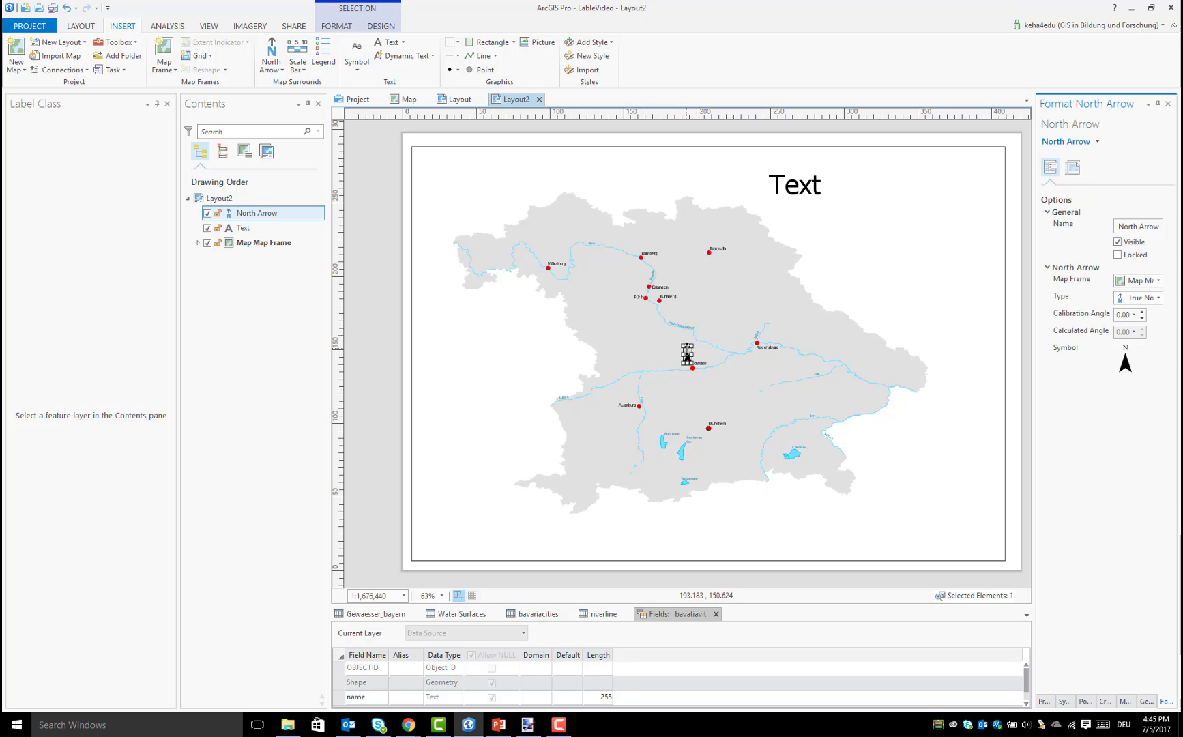
pyautogui.moveTo(686, 354); pyautogui.dragTo(454, 189)
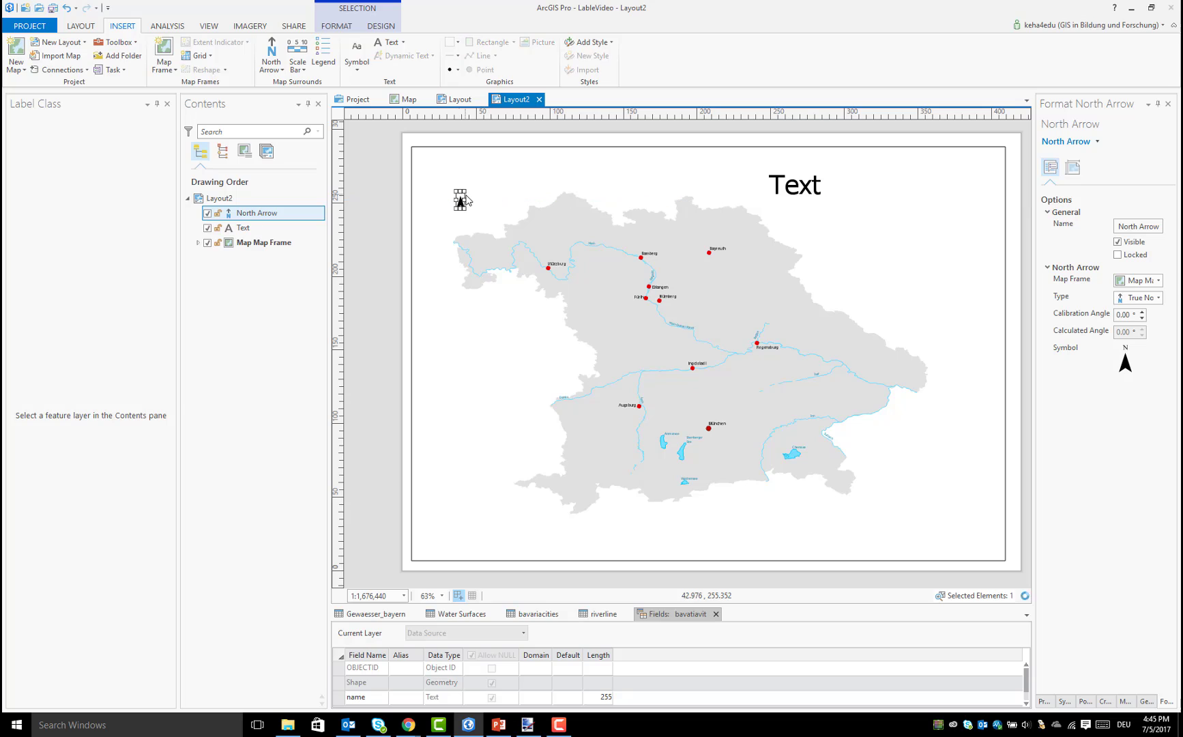
# Insert the imperial Scale Line 2 scale bar and move it below the southwest of Bavaria
pyautogui.click(292, 69)
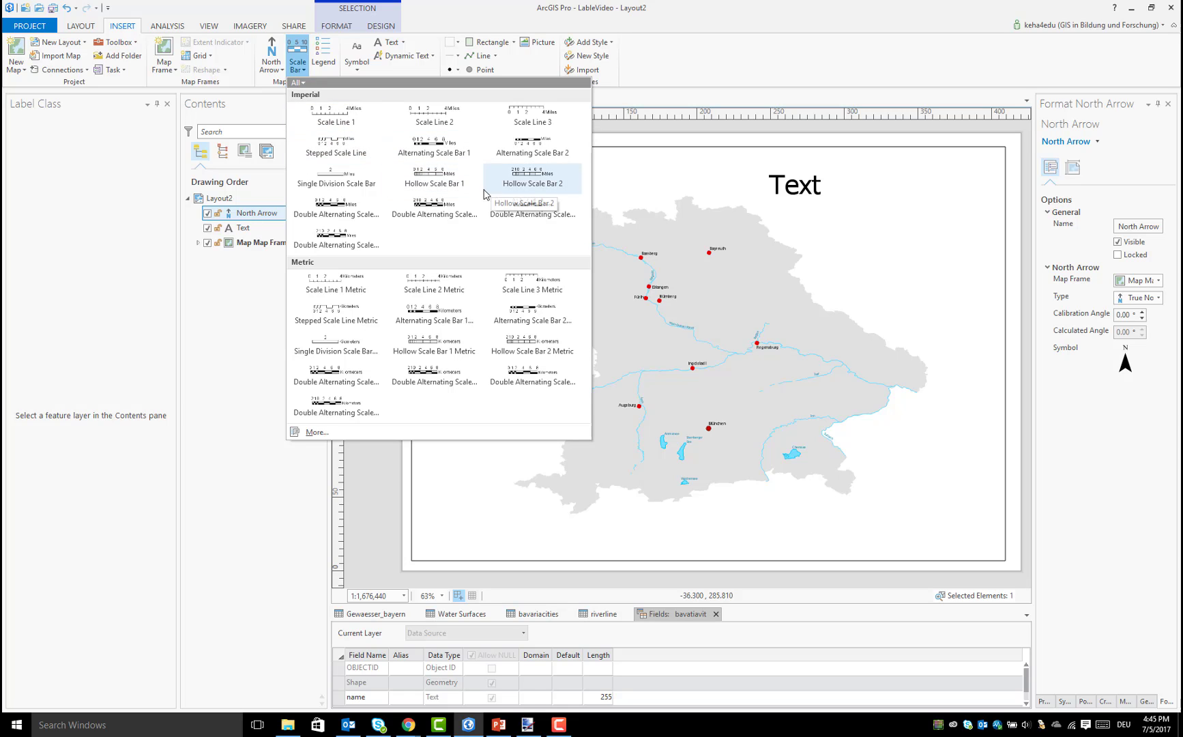
pyautogui.click(443, 123)
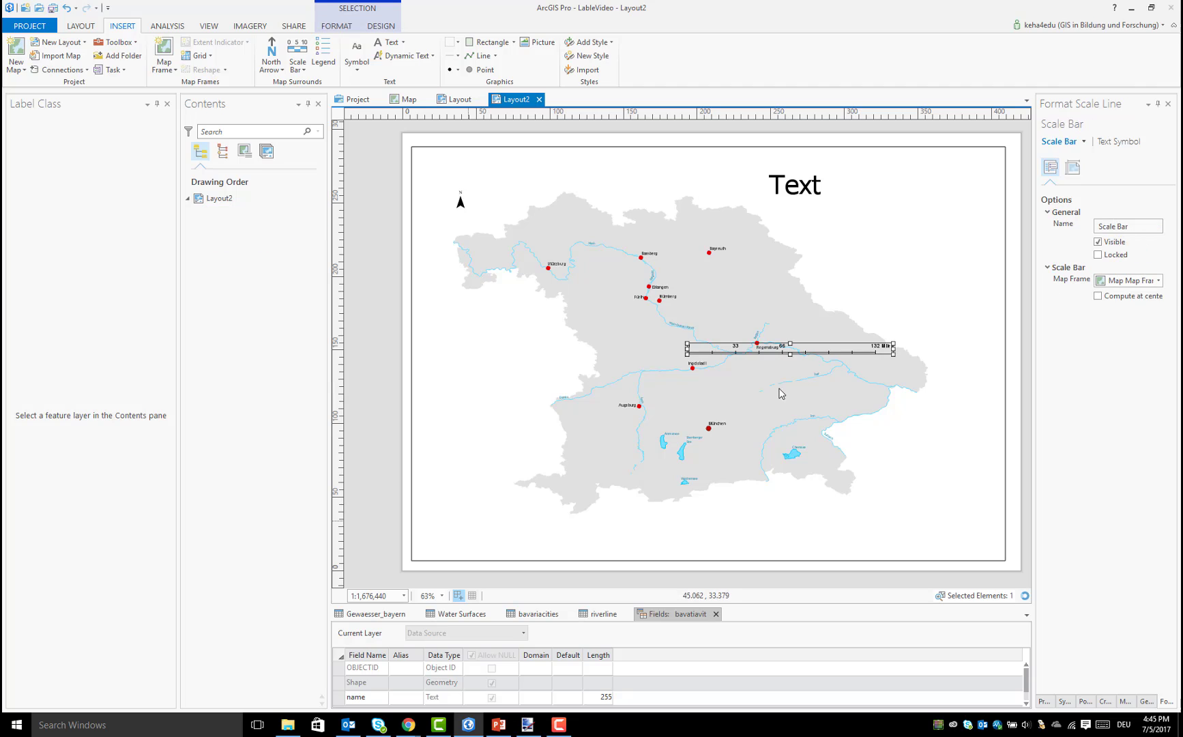
pyautogui.moveTo(812, 347); pyautogui.dragTo(580, 534)
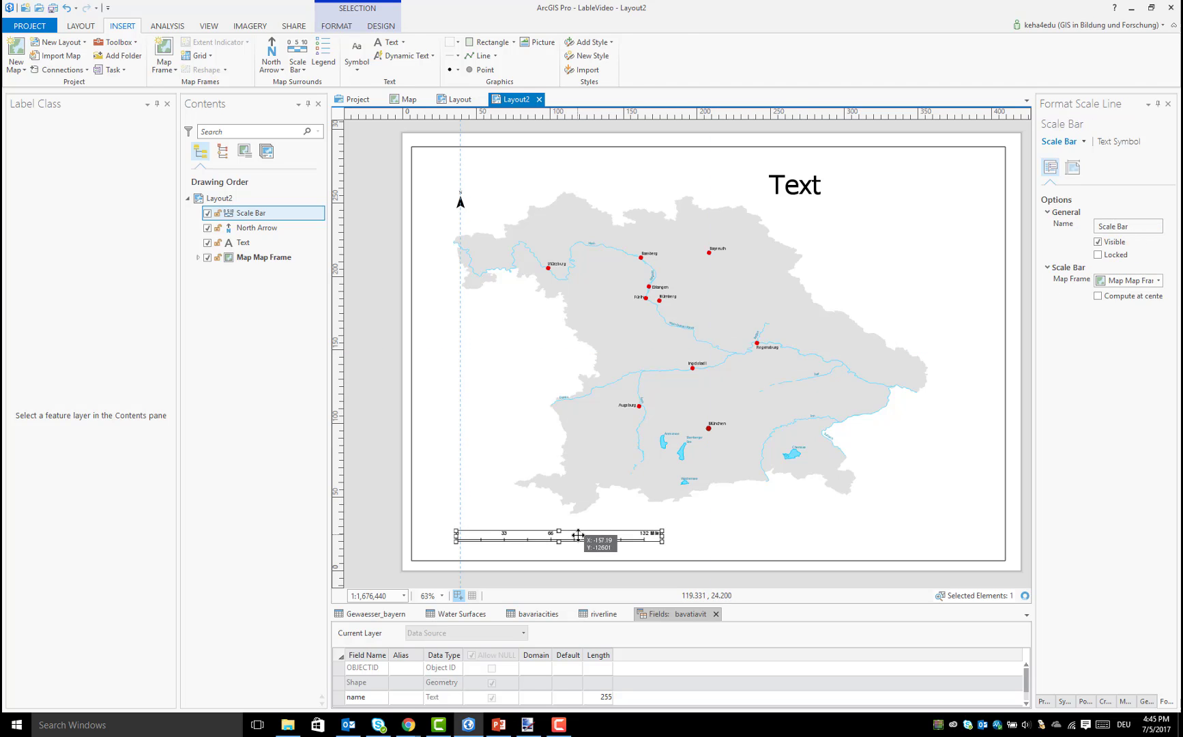
# Set the scale bar's units to Kilometers and its unit label to km
pyautogui.click(378, 27)
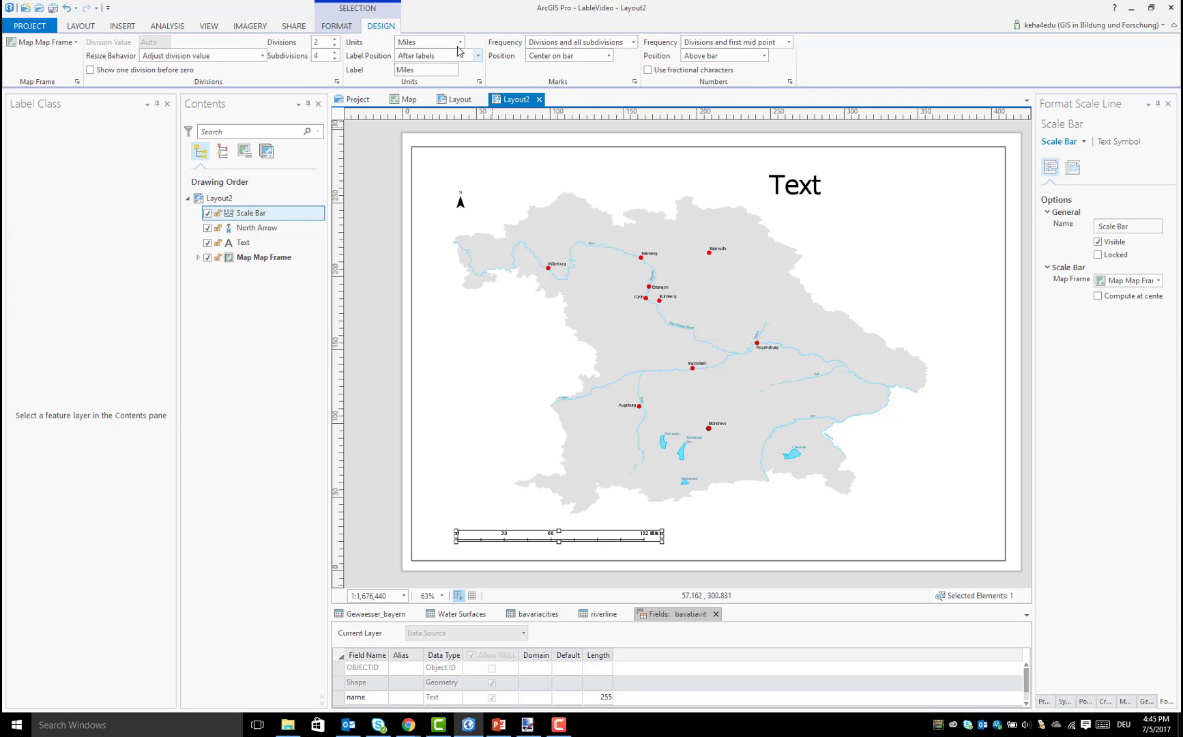
pyautogui.click(459, 45)
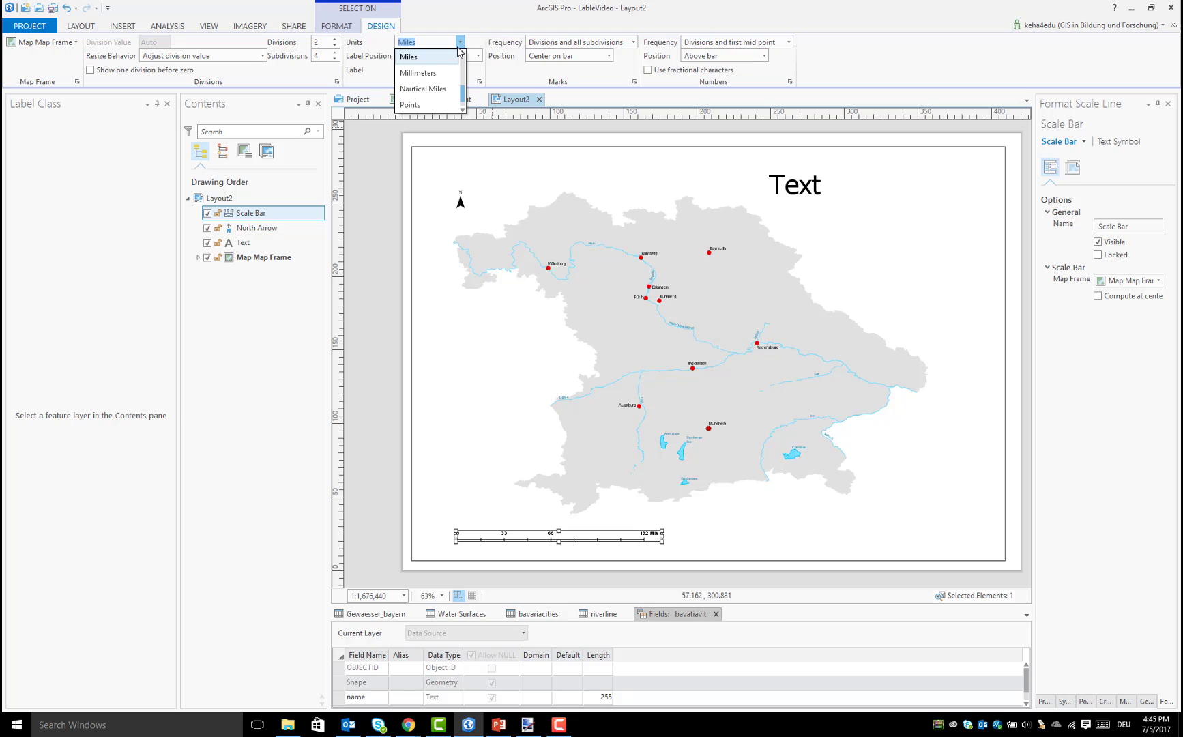
pyautogui.scroll(-1, 436, 93)
pyautogui.scroll(4, 434, 93)
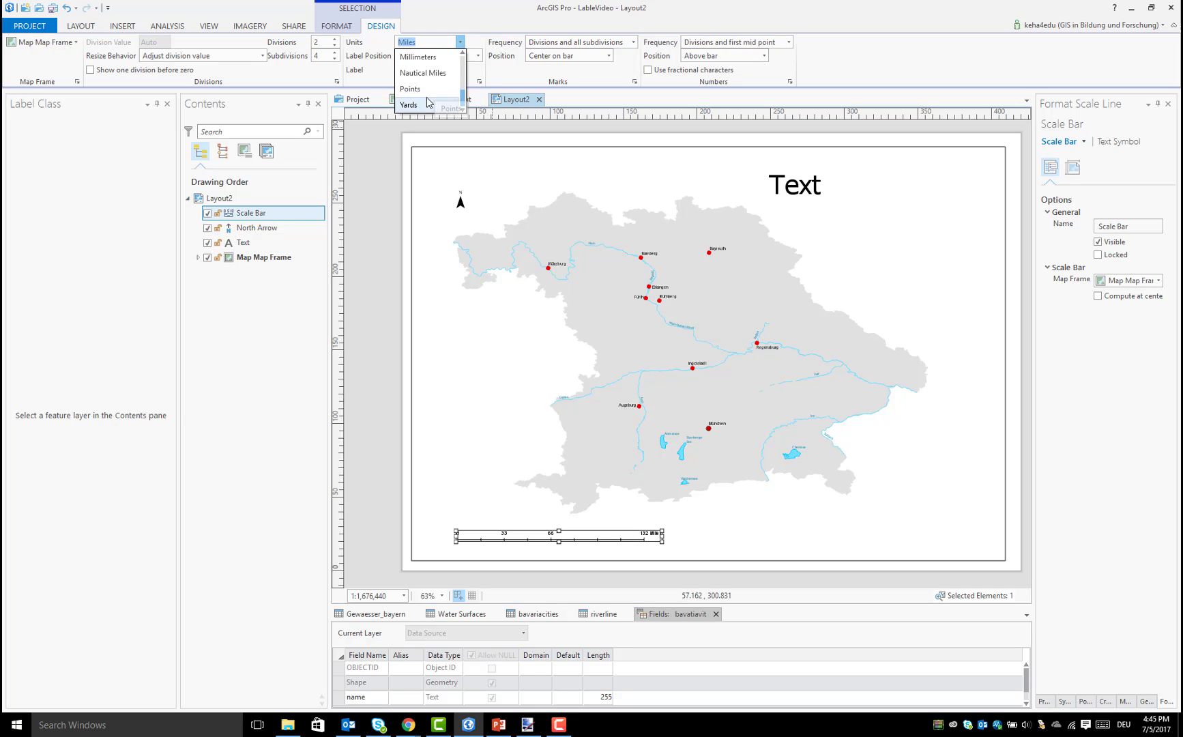
pyautogui.click(430, 58)
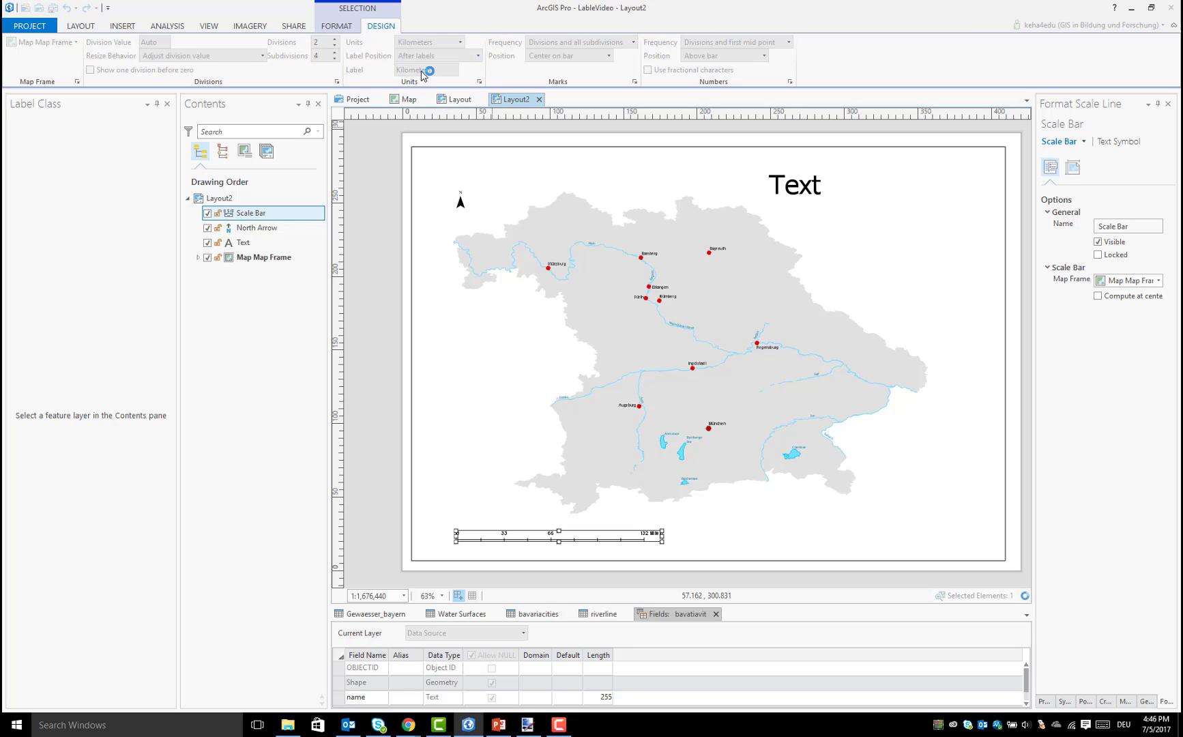
pyautogui.moveTo(363, 79); pyautogui.dragTo(367, 74)
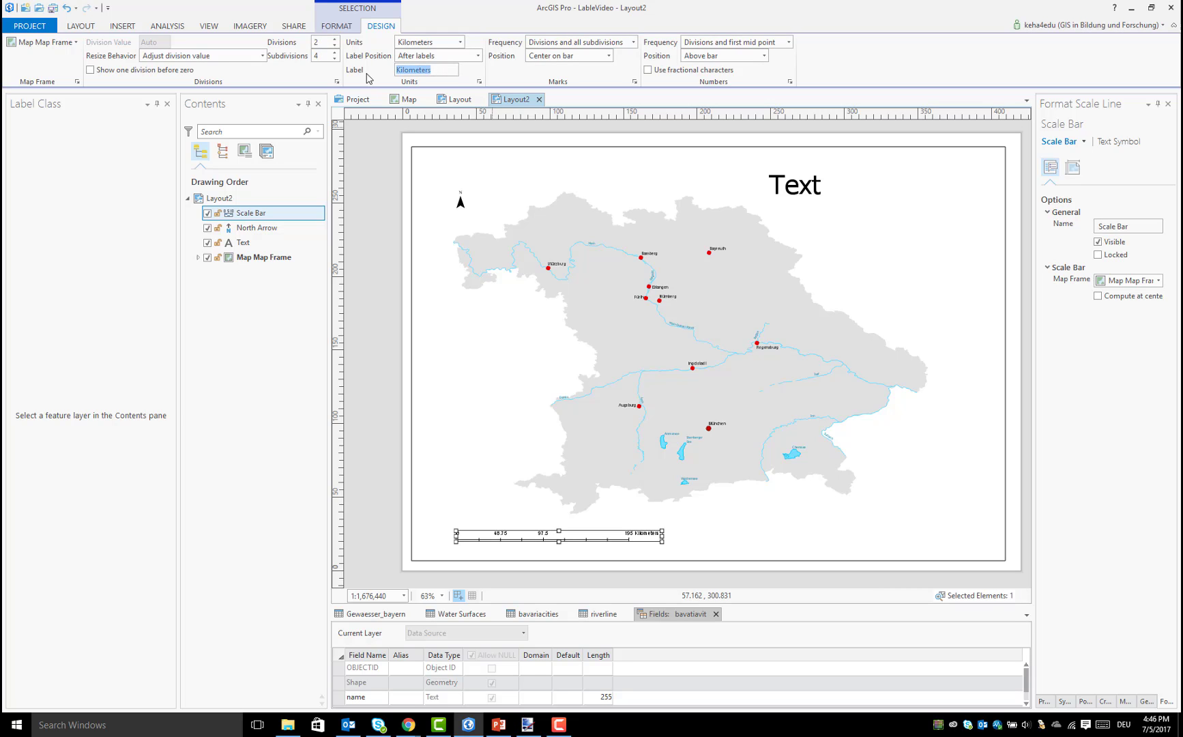
pyautogui.write('km')
pyautogui.press('Return')
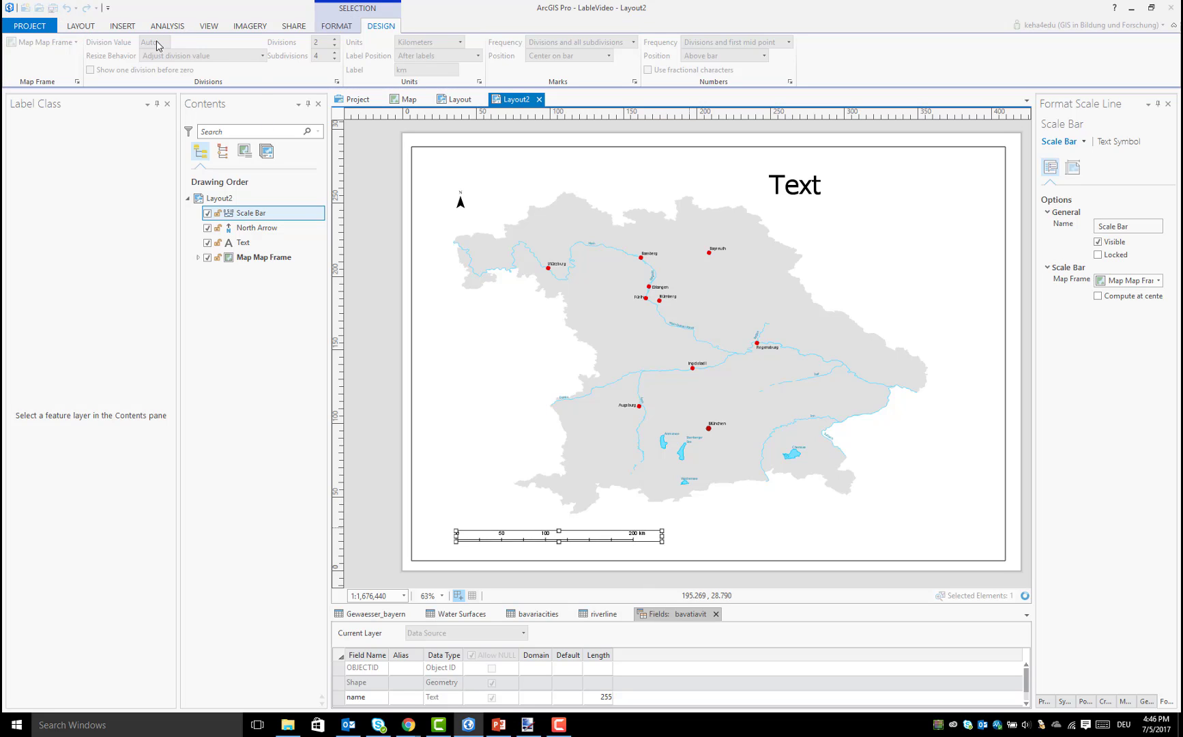
# Insert a legend for the map frame in the empty area southeast of Bavaria
pyautogui.click(123, 26)
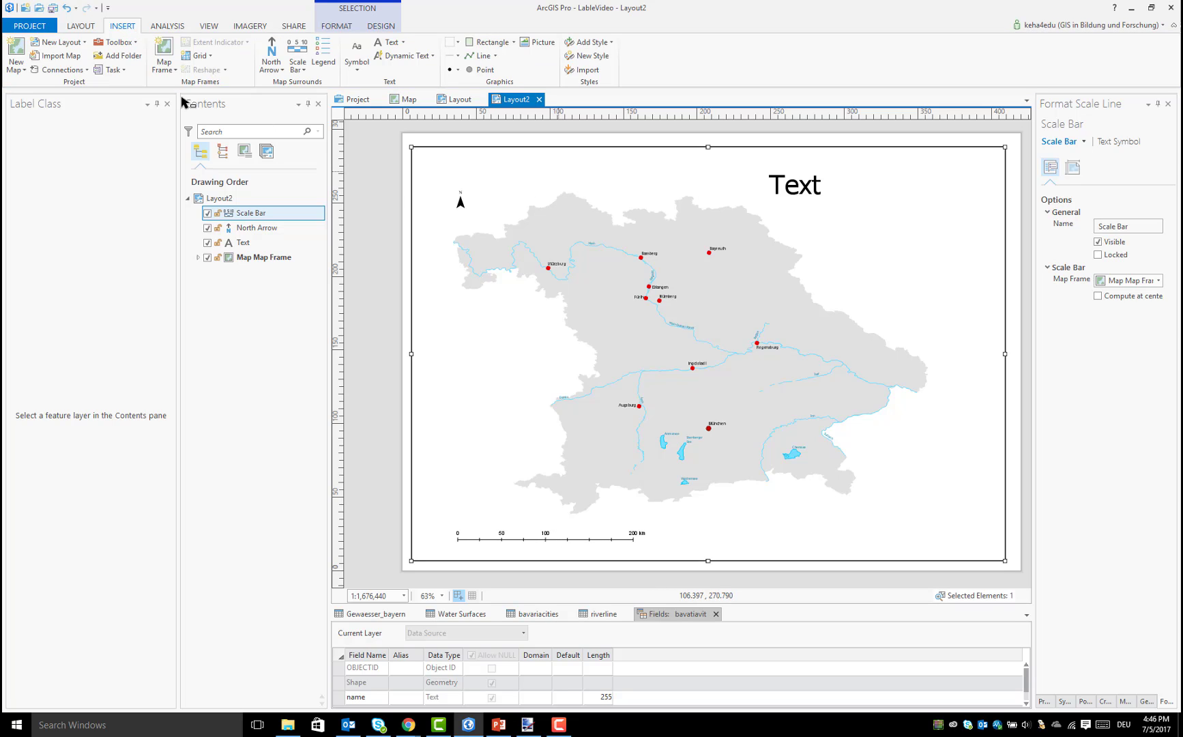
pyautogui.click(321, 60)
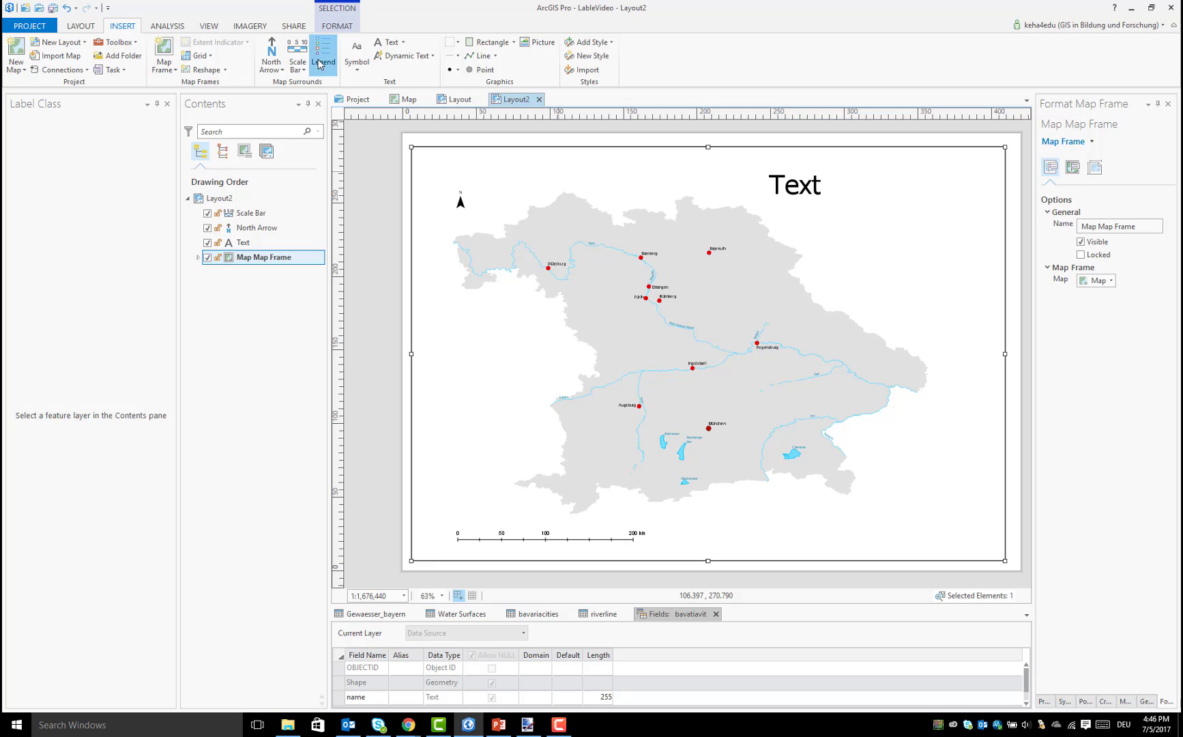
pyautogui.moveTo(878, 428); pyautogui.dragTo(981, 549)
pyautogui.moveTo(983, 550); pyautogui.dragTo(981, 548)
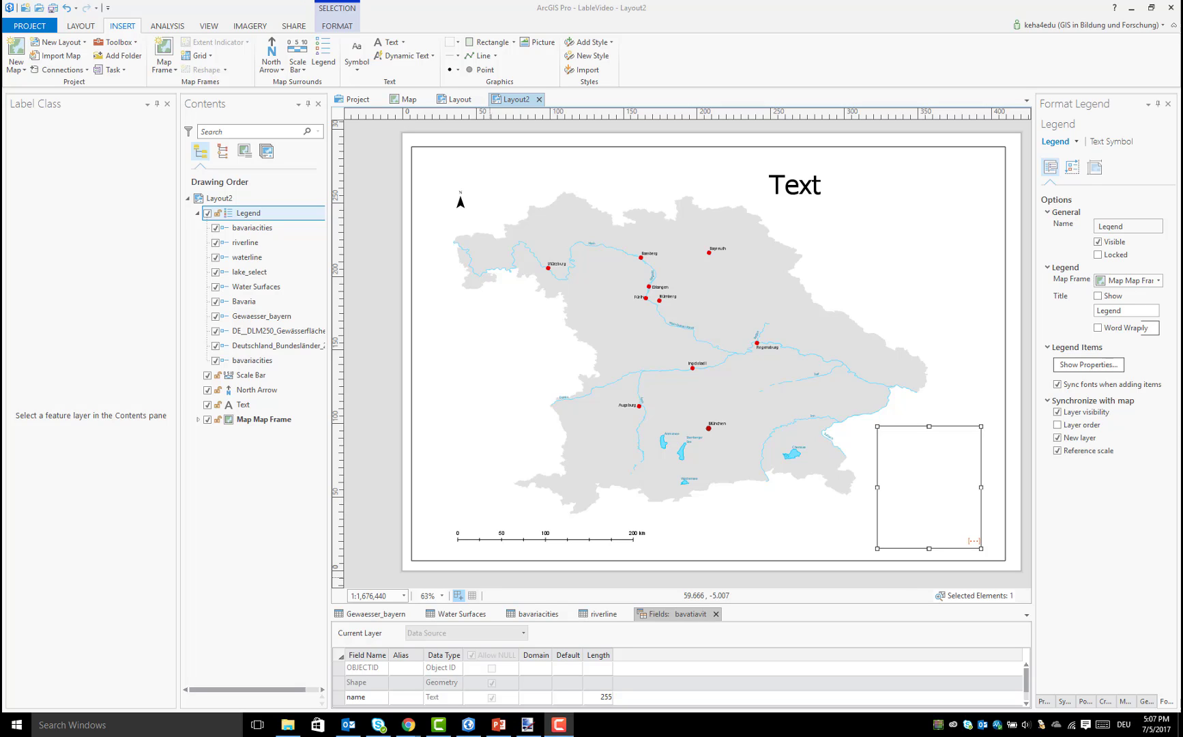
# Hide the Deutschland_Bundesländer, Gewaesser_bayern, Water Surfaces and waterline items from the legend and widen its frame westwards
pyautogui.click(215, 346)
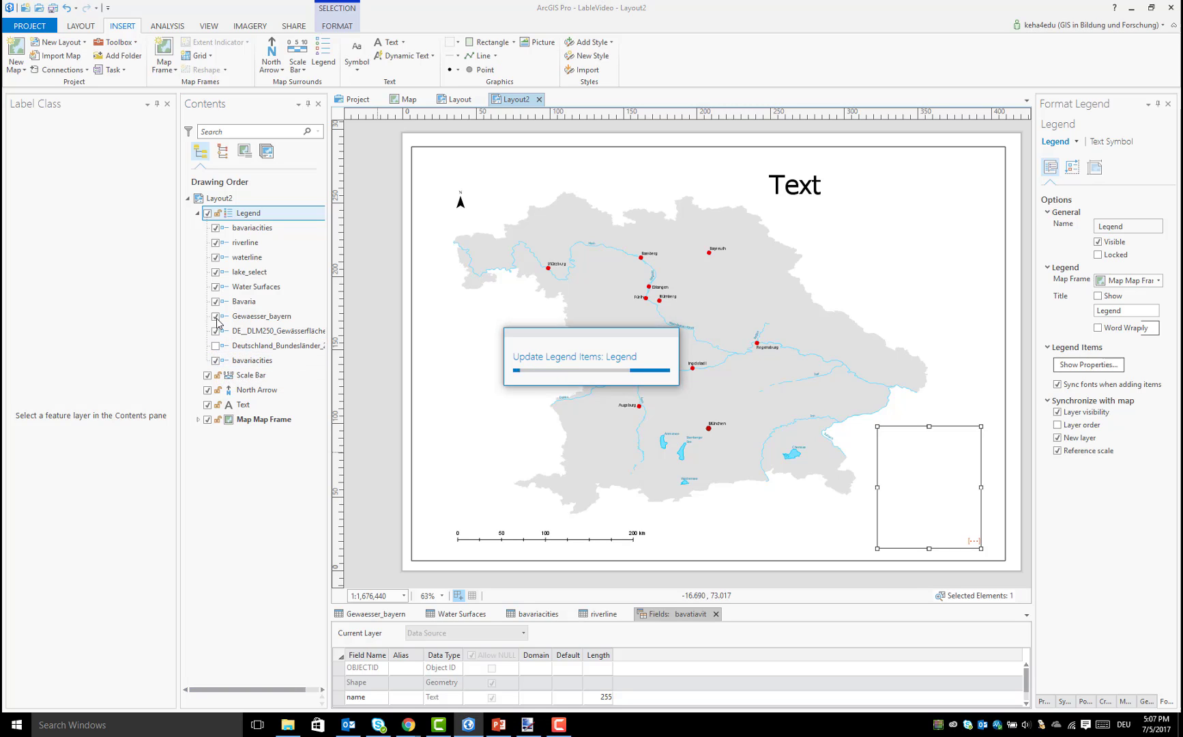
pyautogui.click(216, 316)
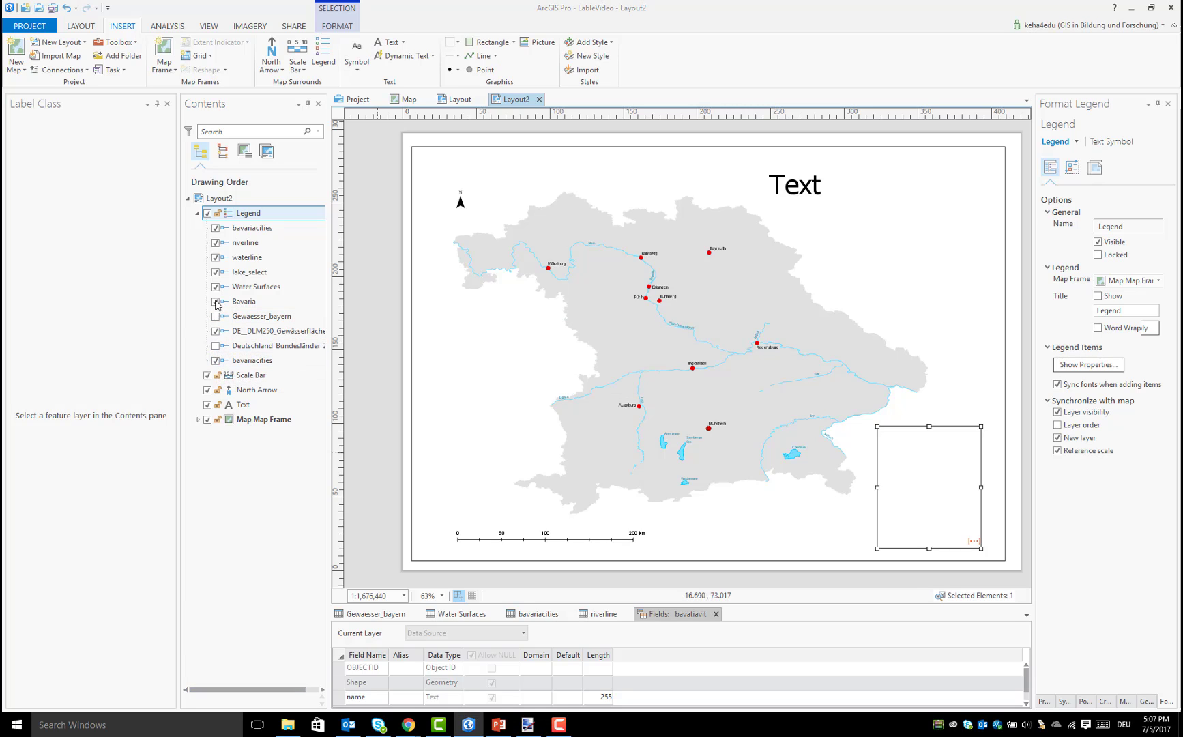
pyautogui.click(216, 287)
pyautogui.click(215, 257)
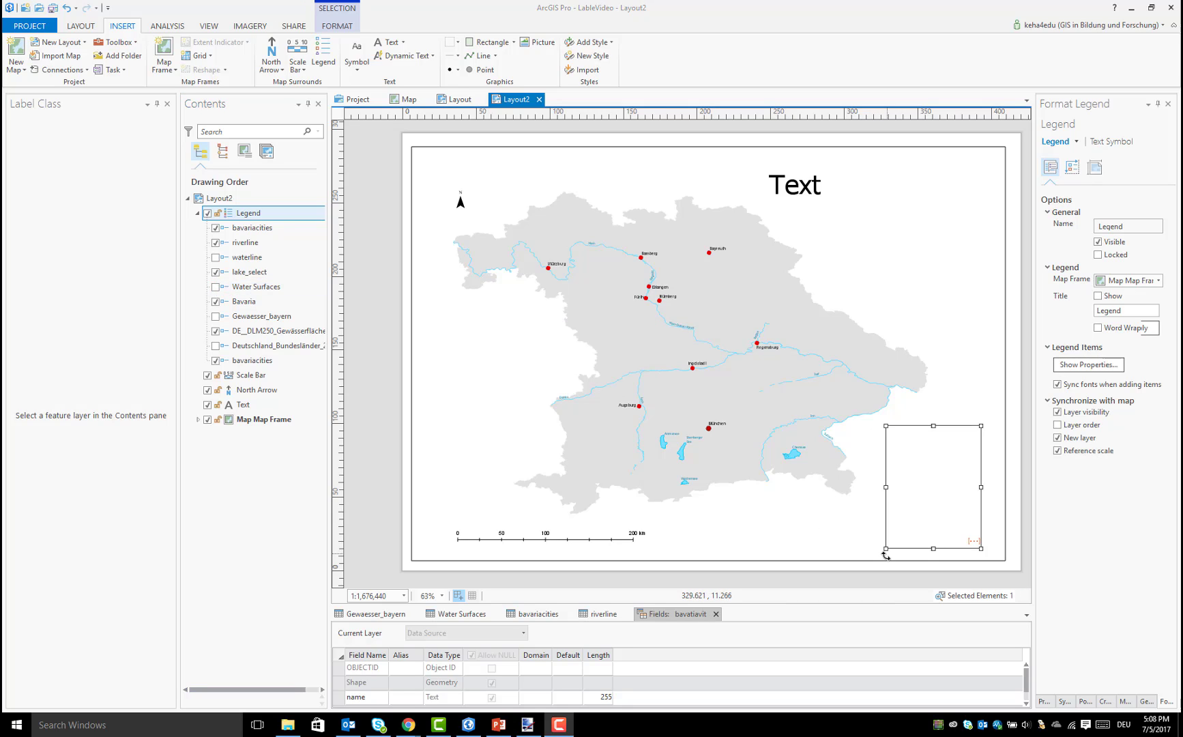
pyautogui.moveTo(885, 555); pyautogui.dragTo(857, 550)
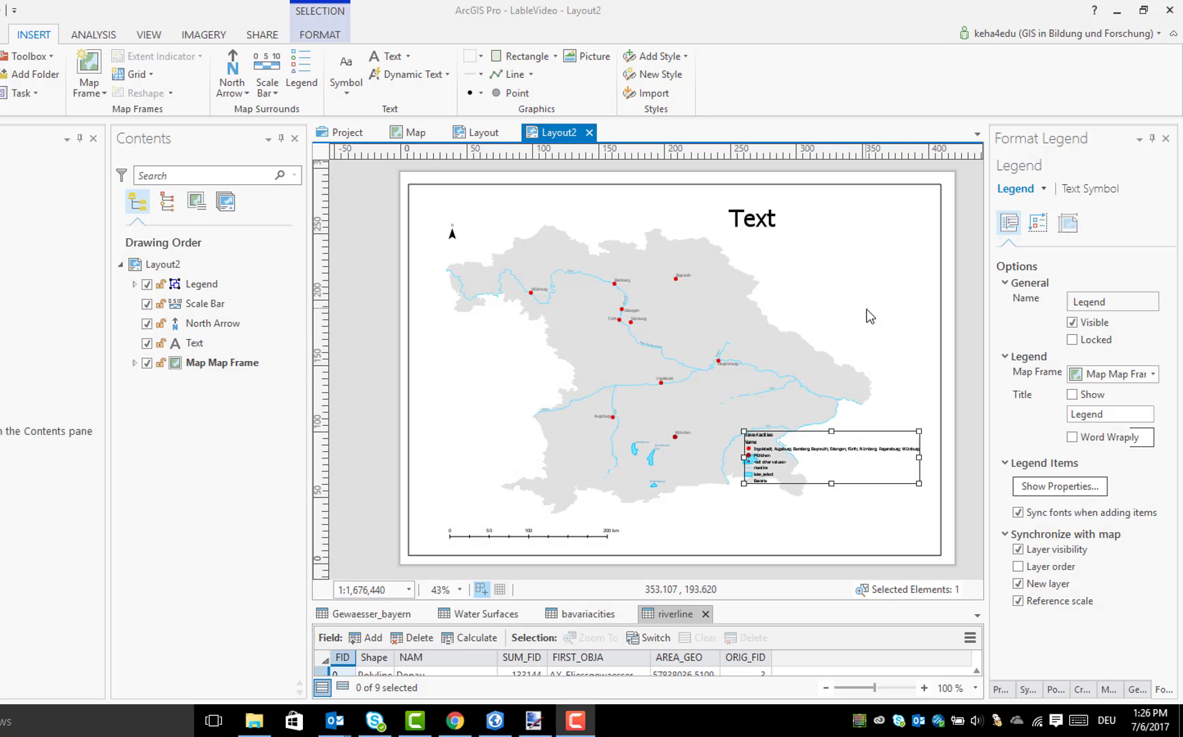
# Convert the legend to graphics and ungroup it into separate layer groups
pyautogui.rightClick(760, 456)
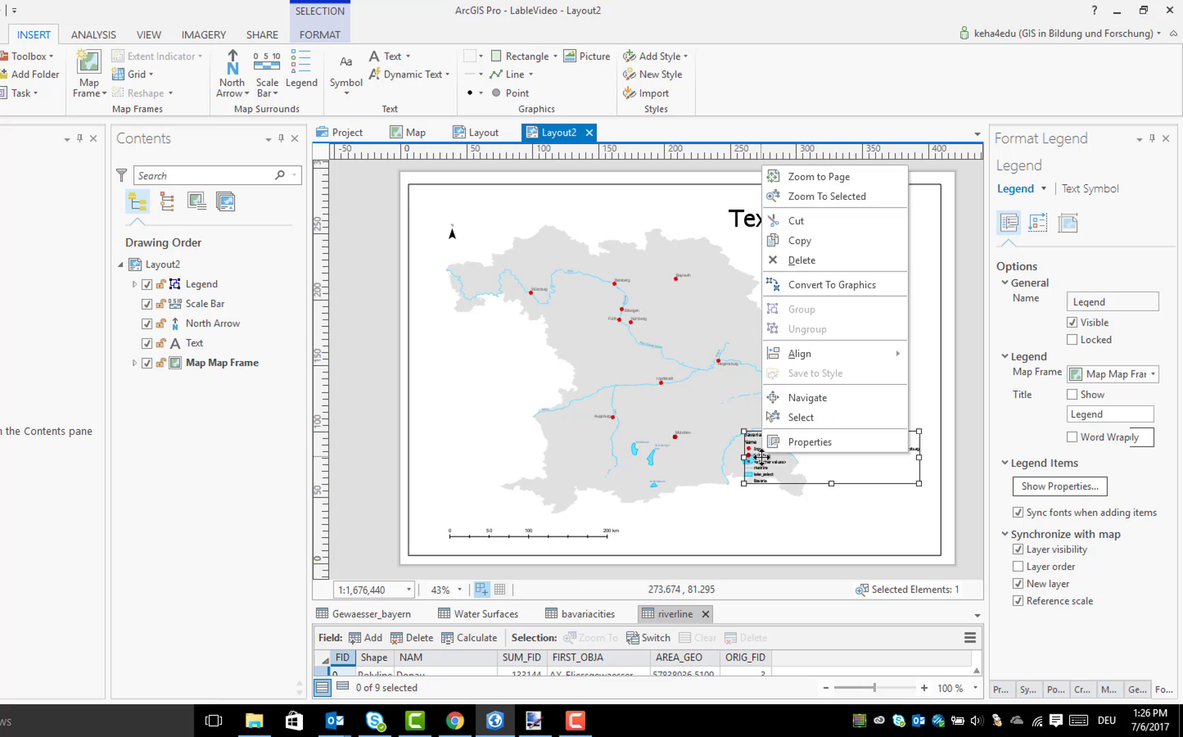
pyautogui.click(846, 287)
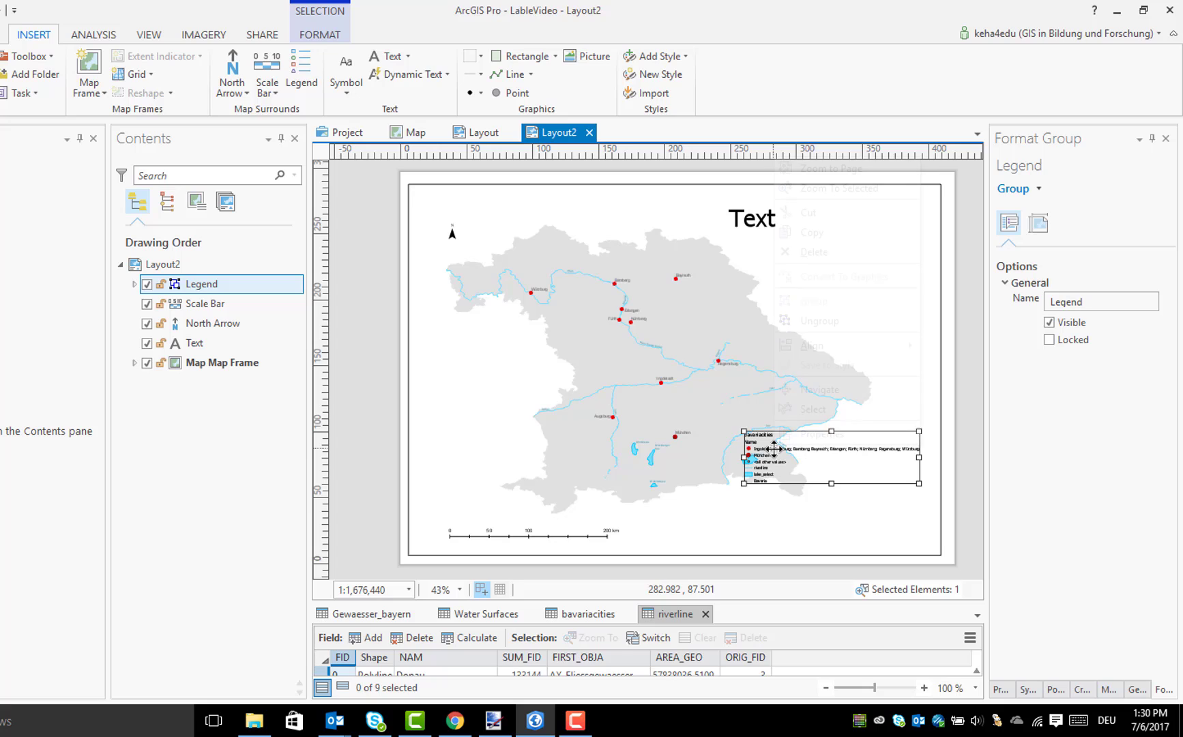
pyautogui.rightClick(774, 448)
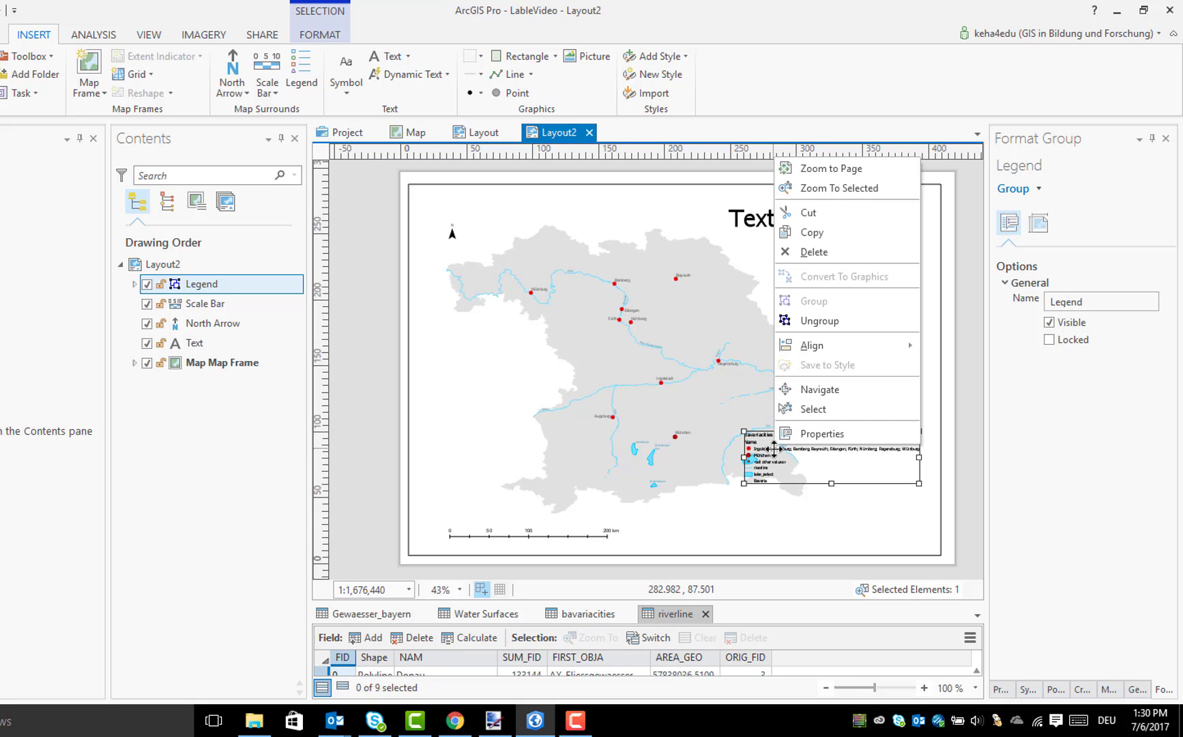
pyautogui.click(829, 328)
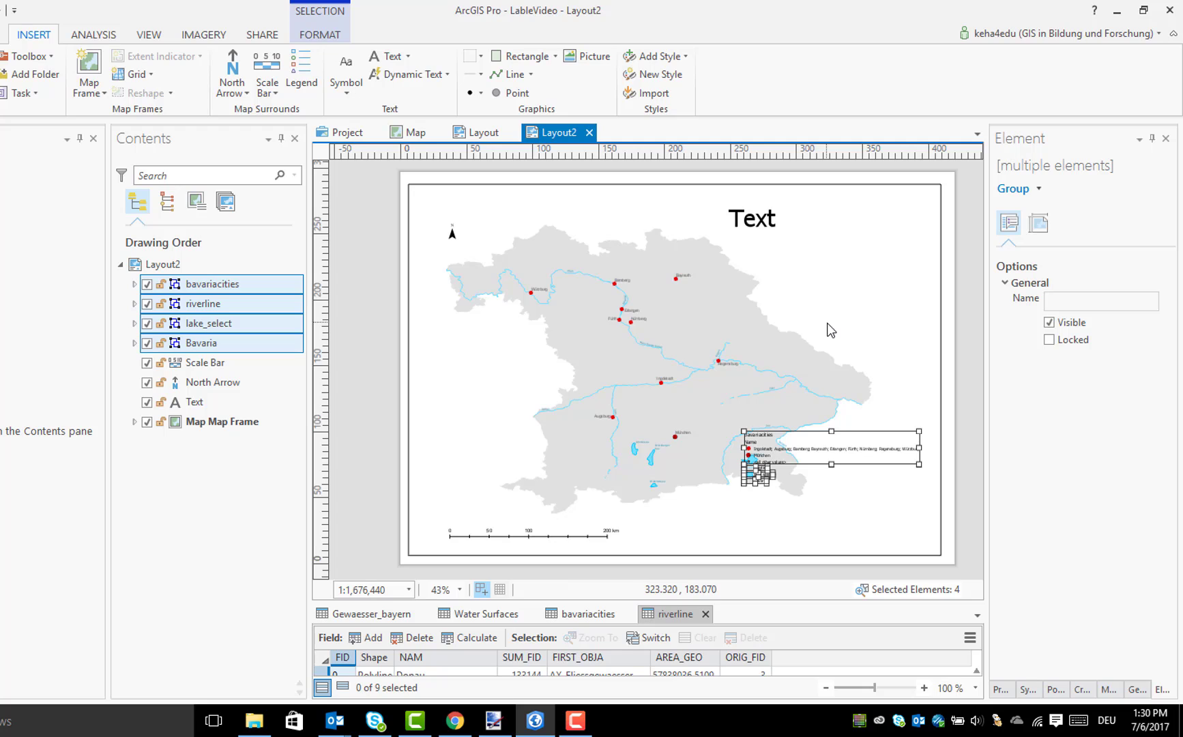
pyautogui.click(819, 496)
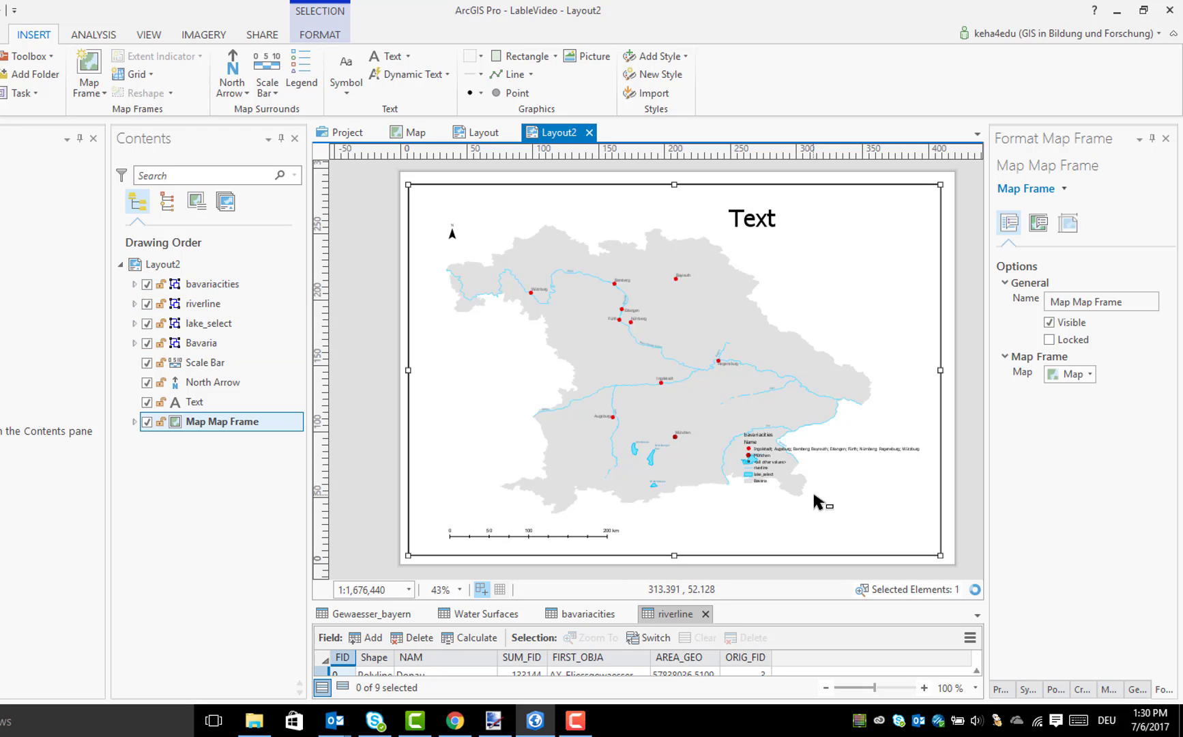
# Ungroup the bavariacities group of the legend into its individual elements
pyautogui.click(776, 448)
pyautogui.rightClick(776, 449)
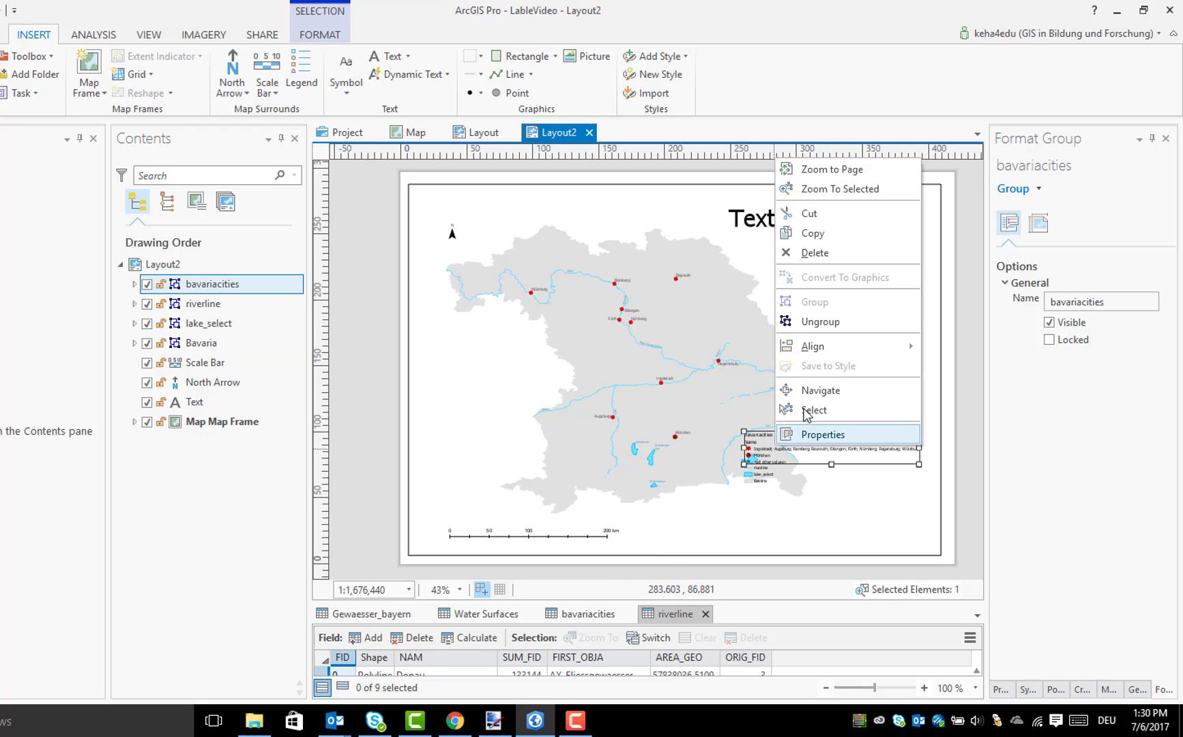
pyautogui.click(827, 323)
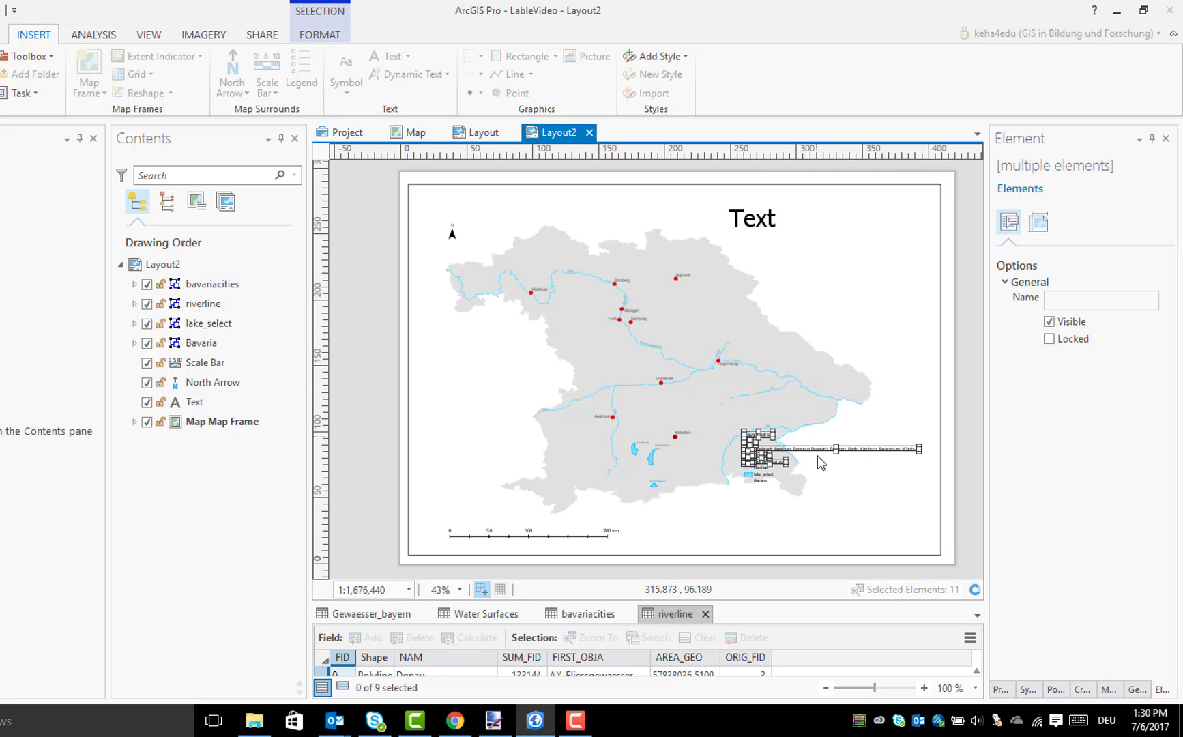
# Select the legend text listing the cities from Ingolstadt onwards, and draw a selection box around all the legend elements
pyautogui.click(818, 456)
pyautogui.click(816, 448)
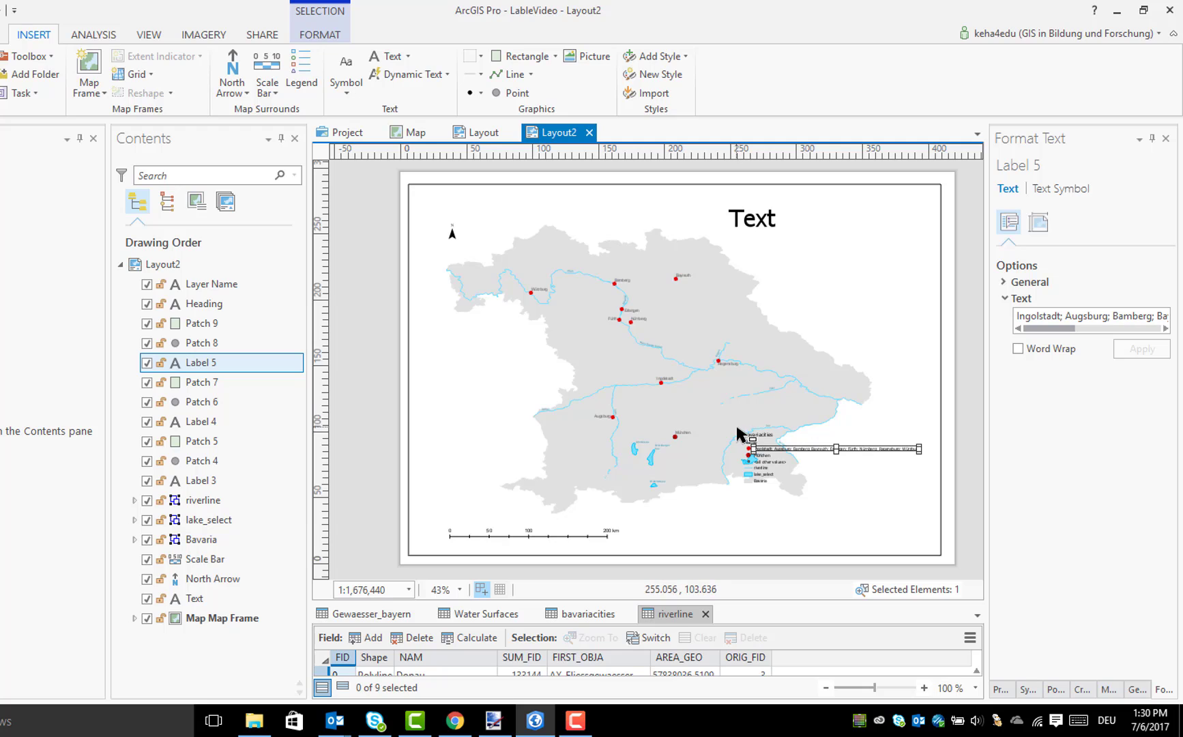
pyautogui.moveTo(737, 428); pyautogui.dragTo(928, 499)
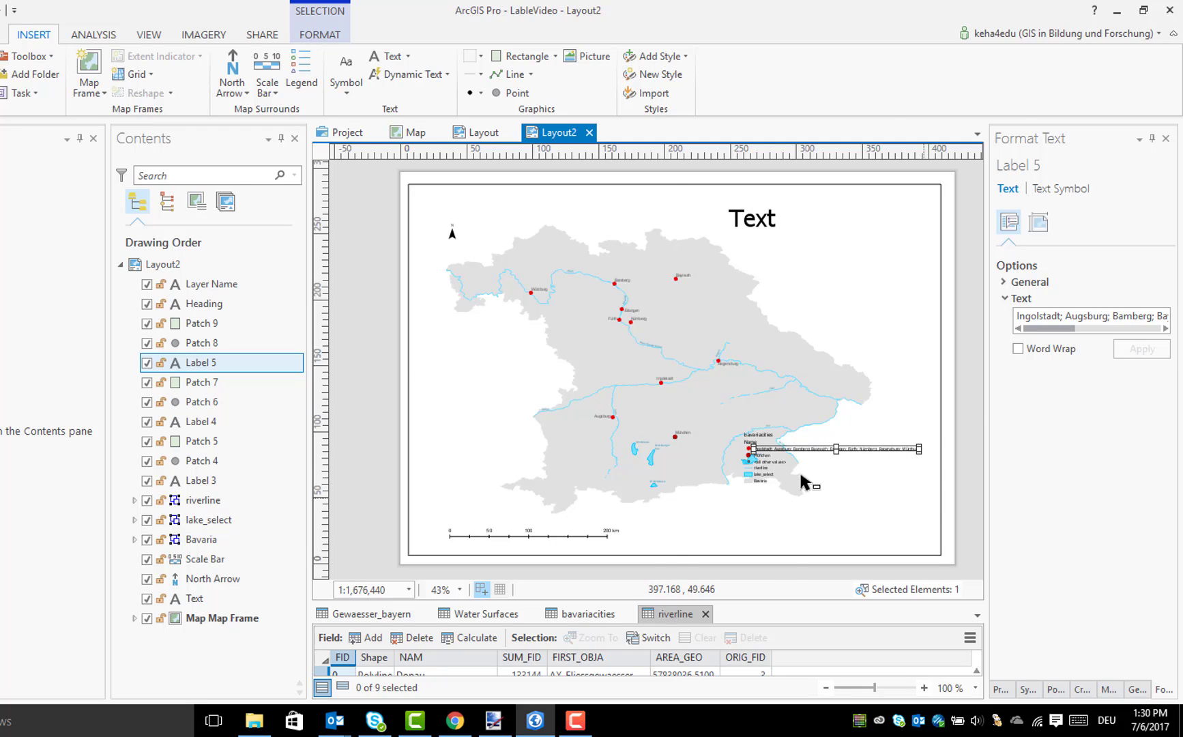